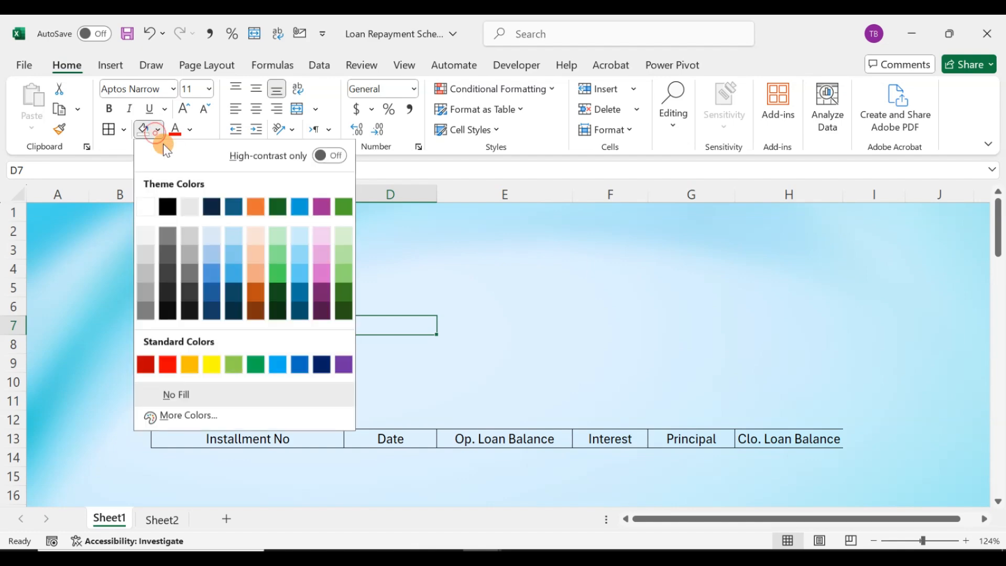
Fill the Payment Frequency, Total Installment and Payment/Installment input cells D7, D9 and D10 with light gray.
click(184, 210)
click(407, 270)
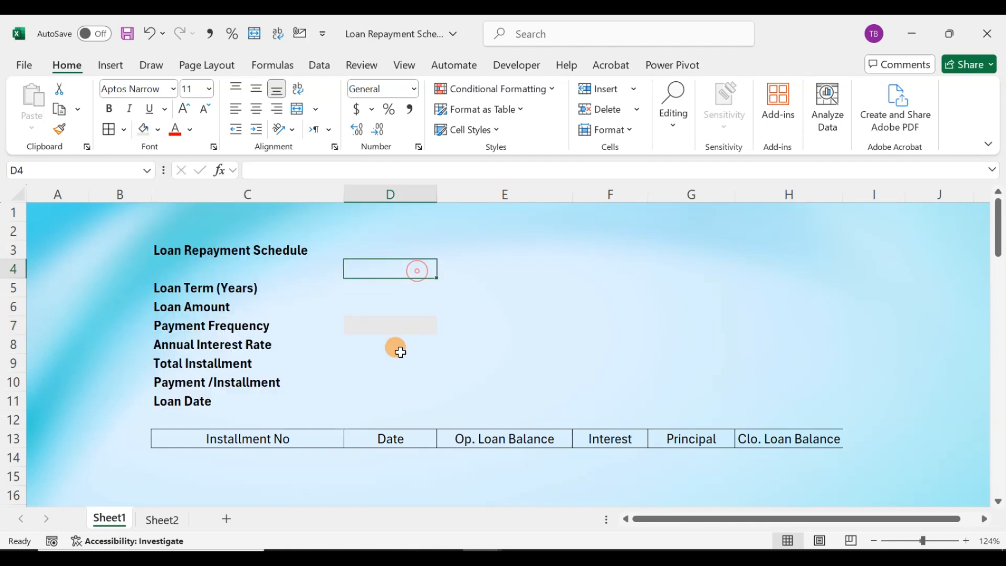
click(381, 370)
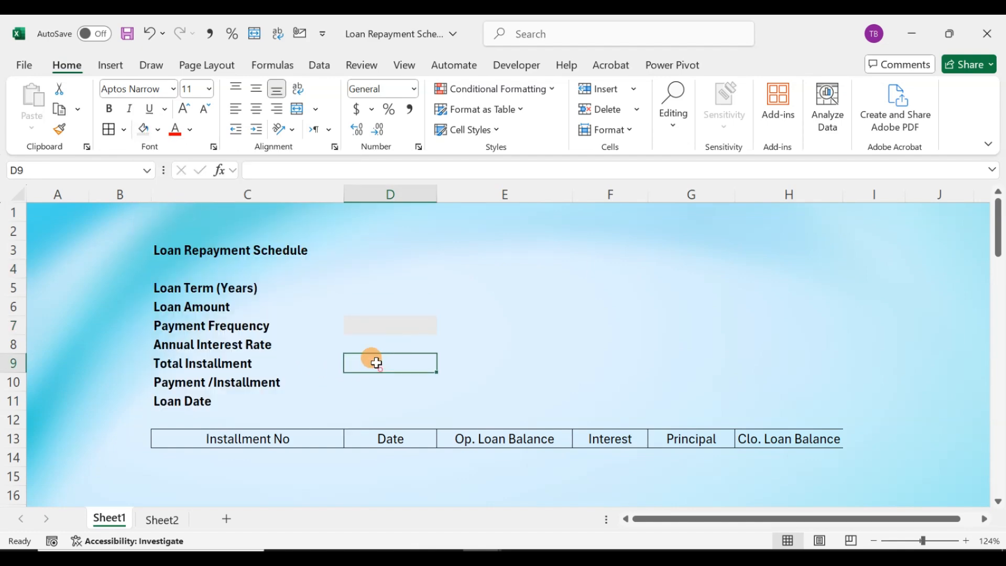
click(144, 131)
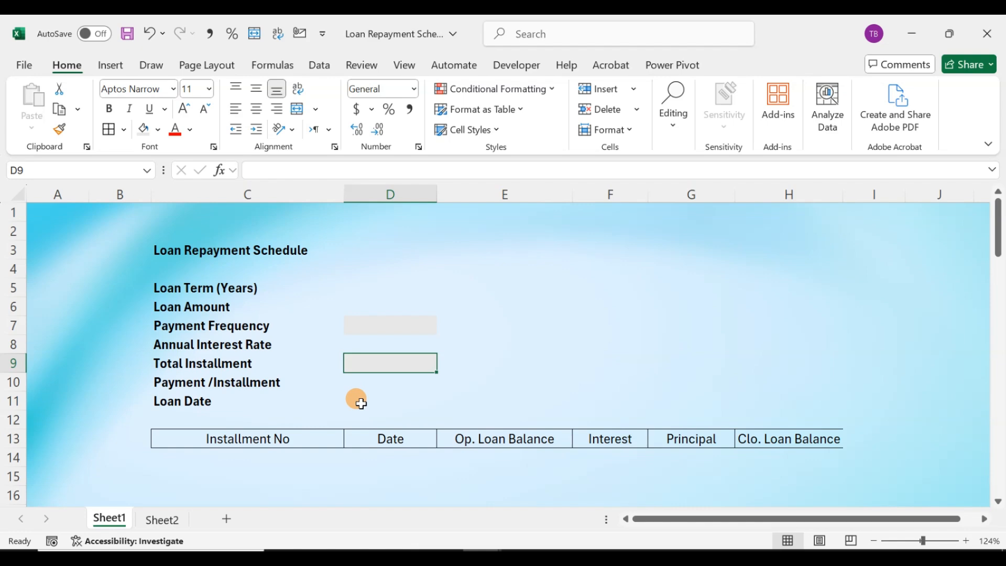
click(373, 378)
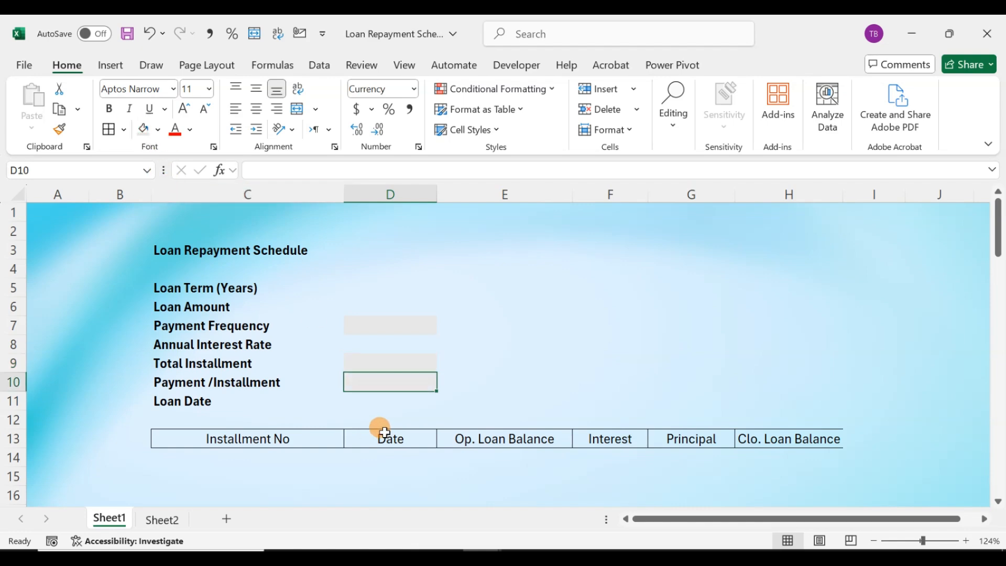
click(349, 397)
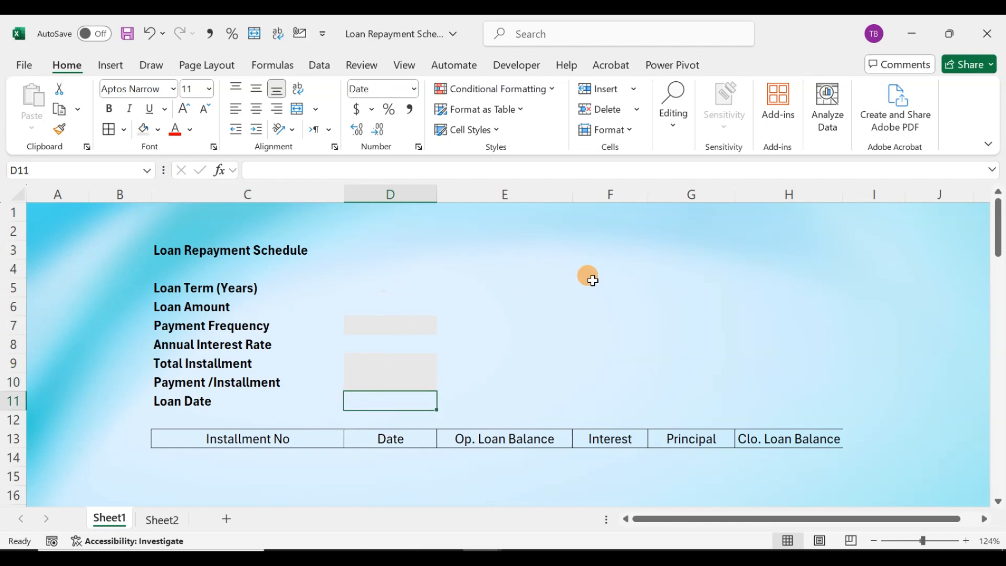
click(408, 325)
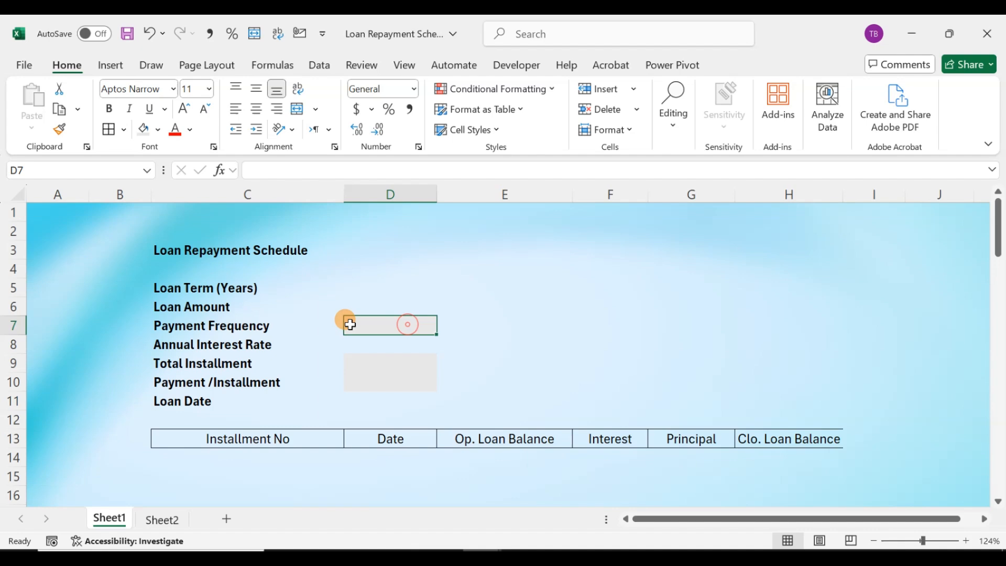
double_click(377, 326)
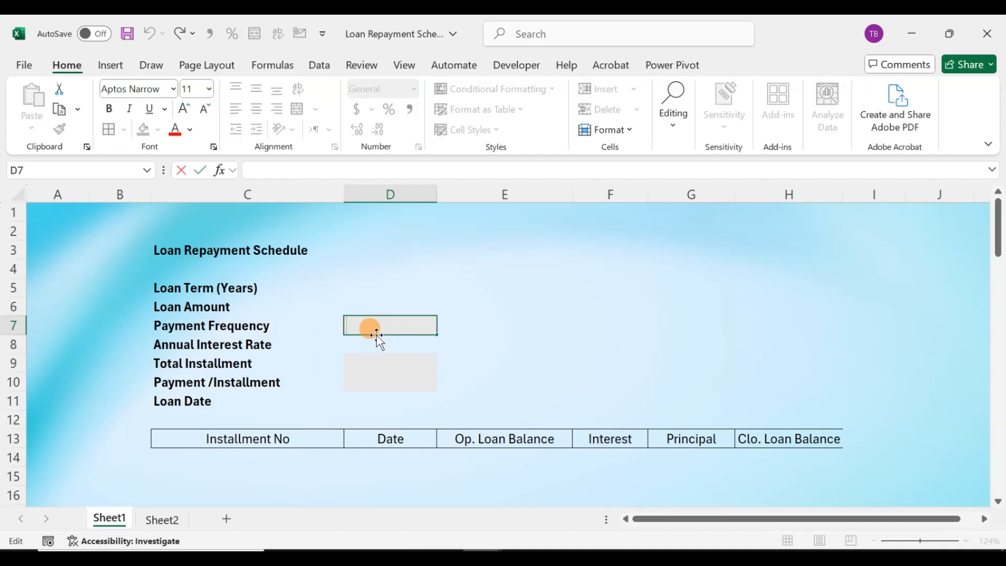
click(367, 349)
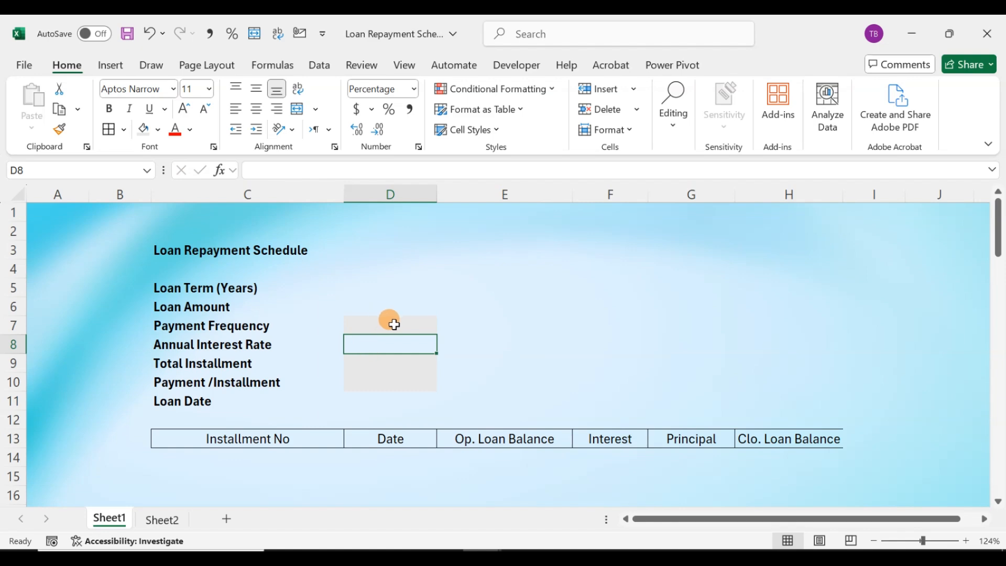
click(390, 323)
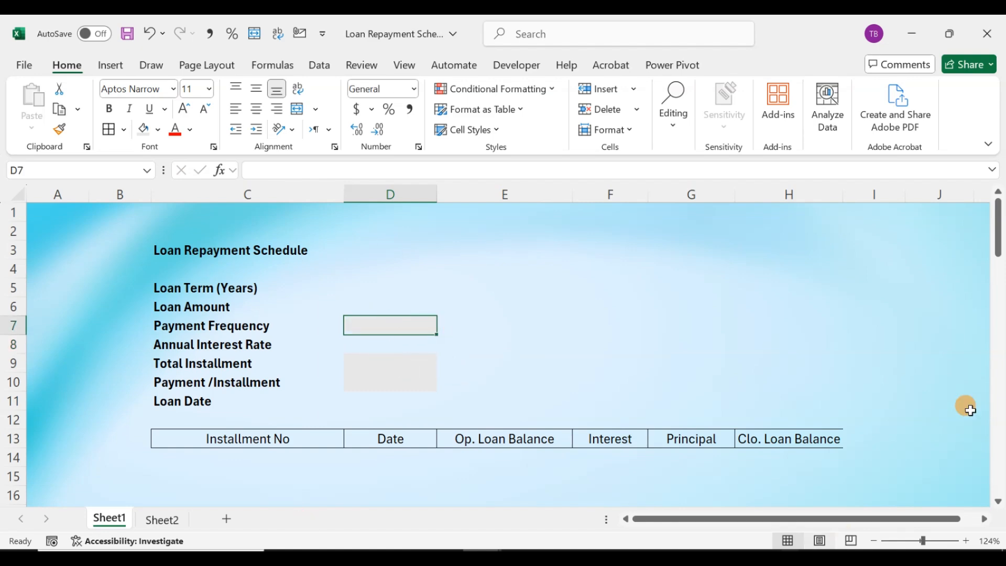
click(382, 288)
Enter the frequency options Monthly, Quarterly, Half-Yearly and Yearly down cells G3 to G6.
click(661, 252)
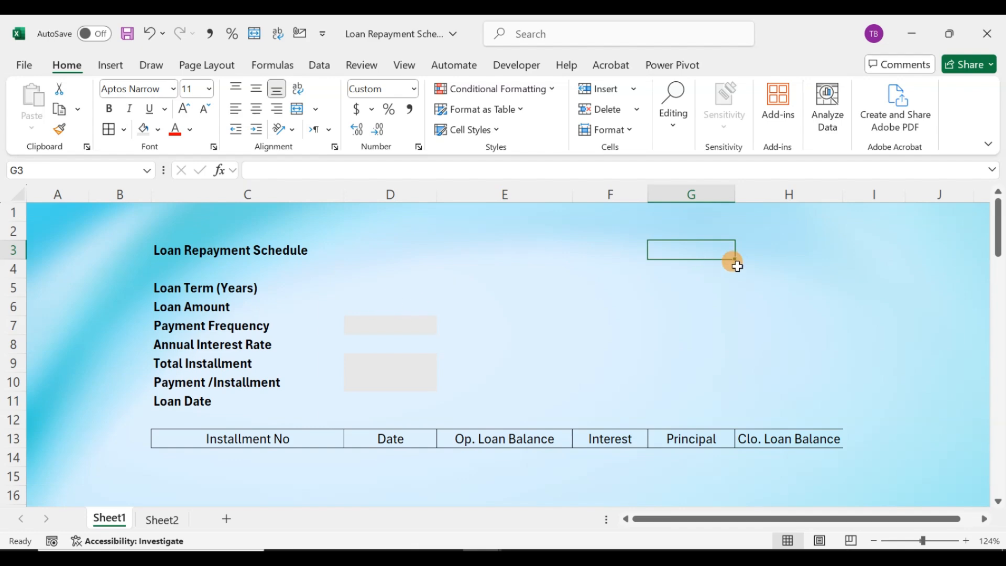
text(Mon)
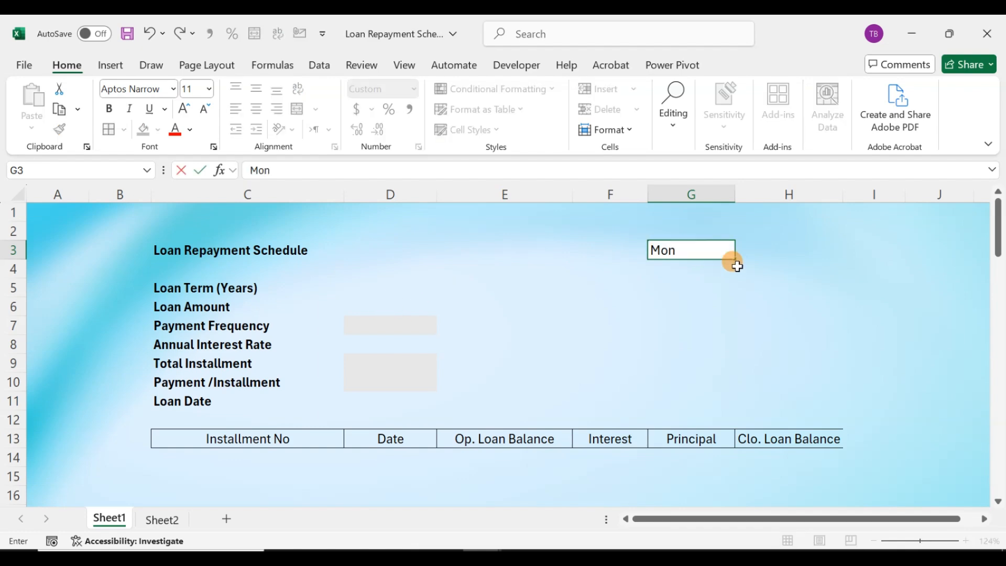
text(thly)
key(Return)
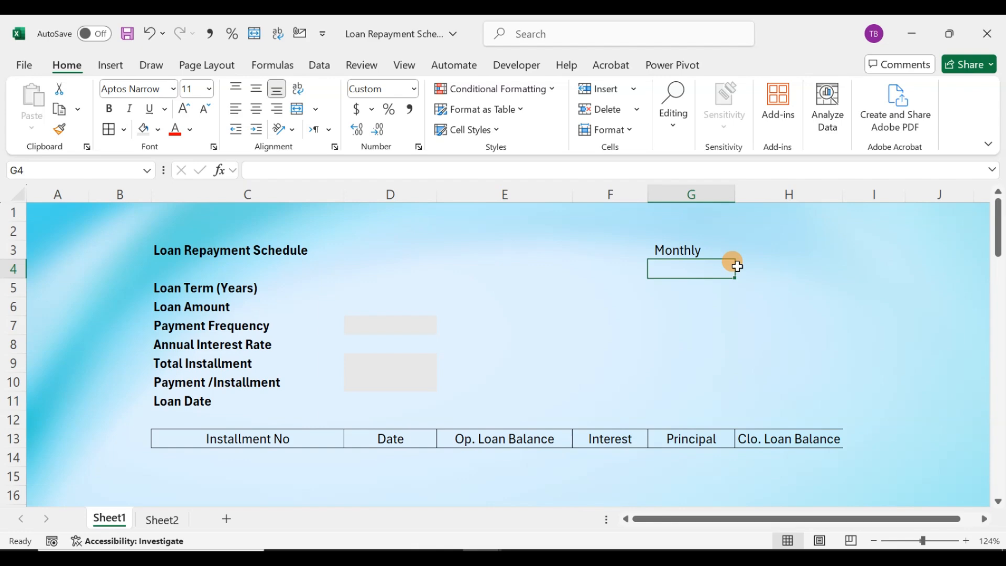
text(Quarterly)
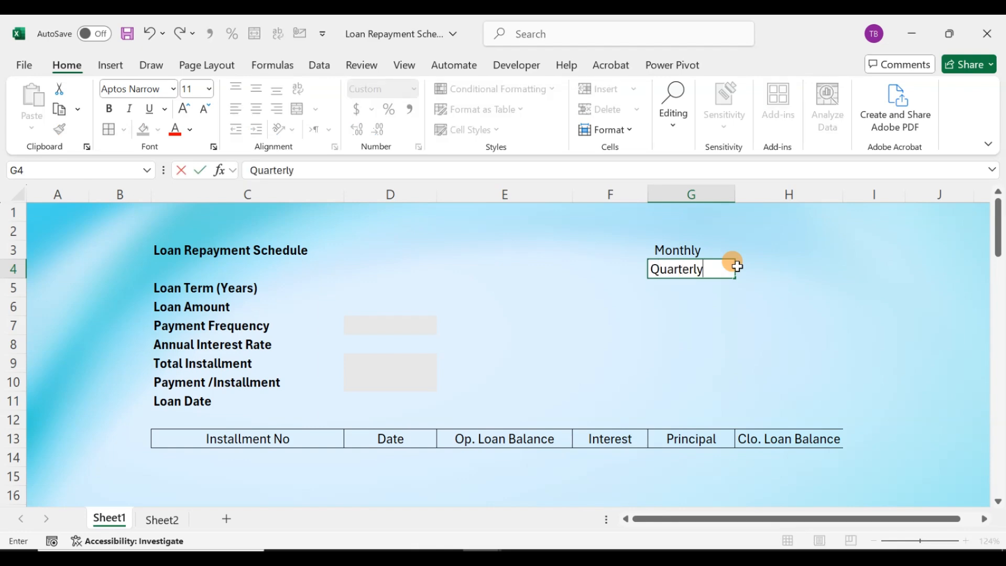
key(Return)
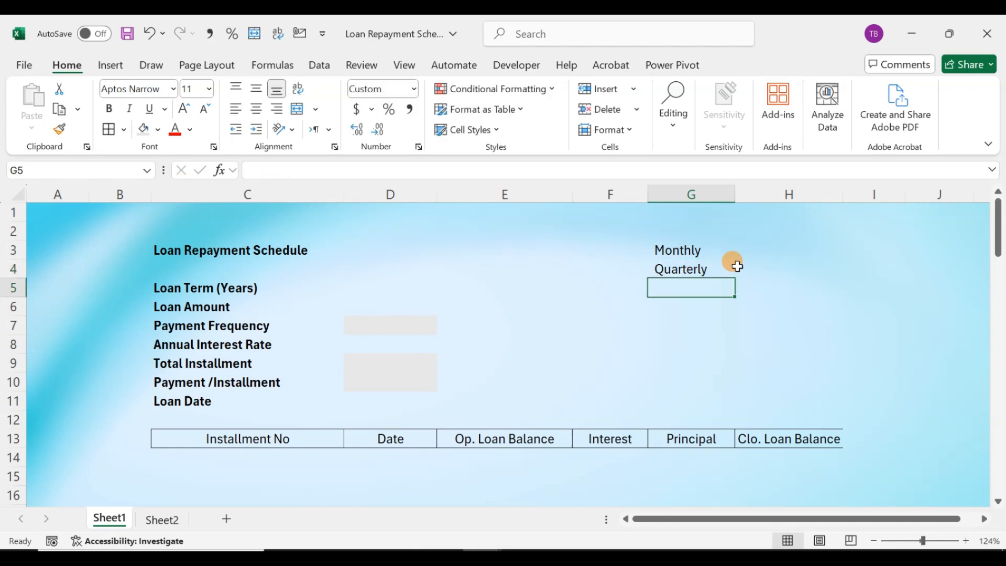
text(Half)
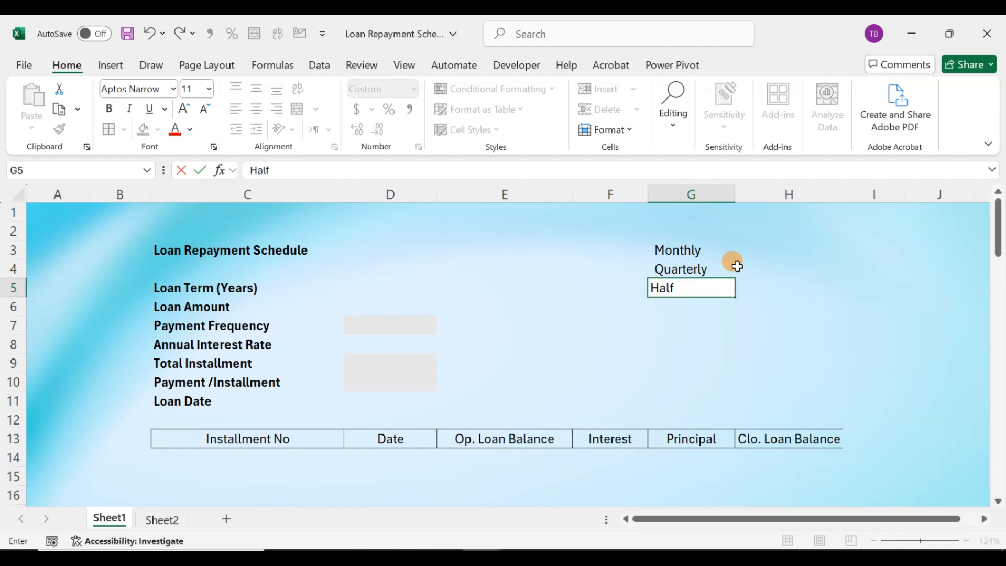
text(-Yearly)
key(Return)
text(Year)
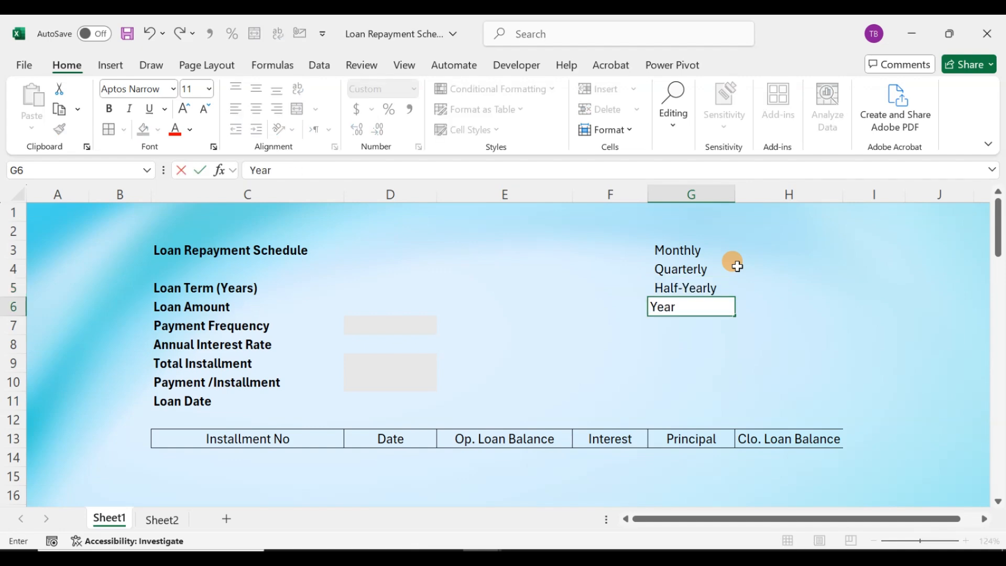
text(ly)
key(Return)
Enter the payments per year 12, 4, 2 and 1 beside the frequency options in cells H3 to H6.
key(Up)
key(Up)
key(Up)
key(Up)
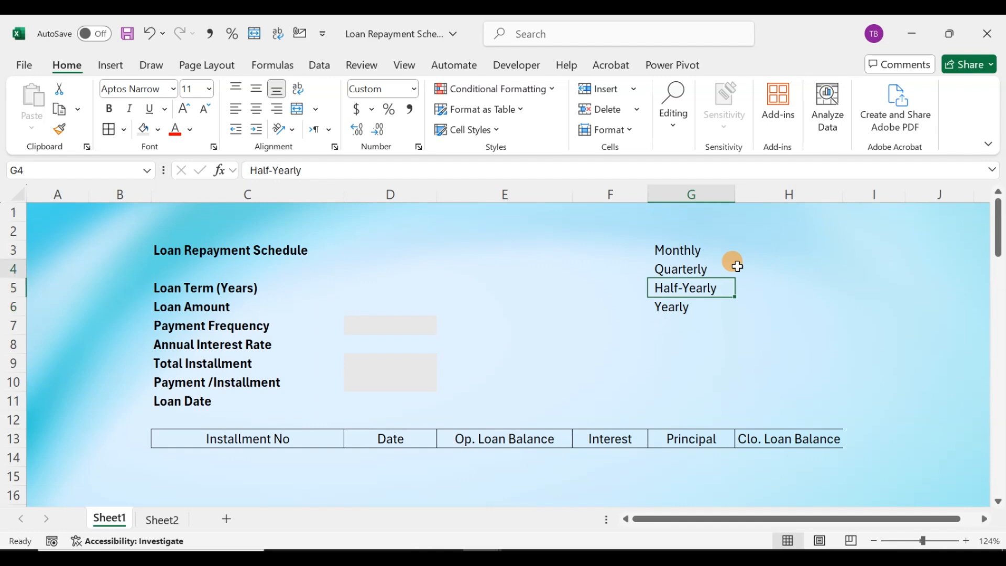
key(Right)
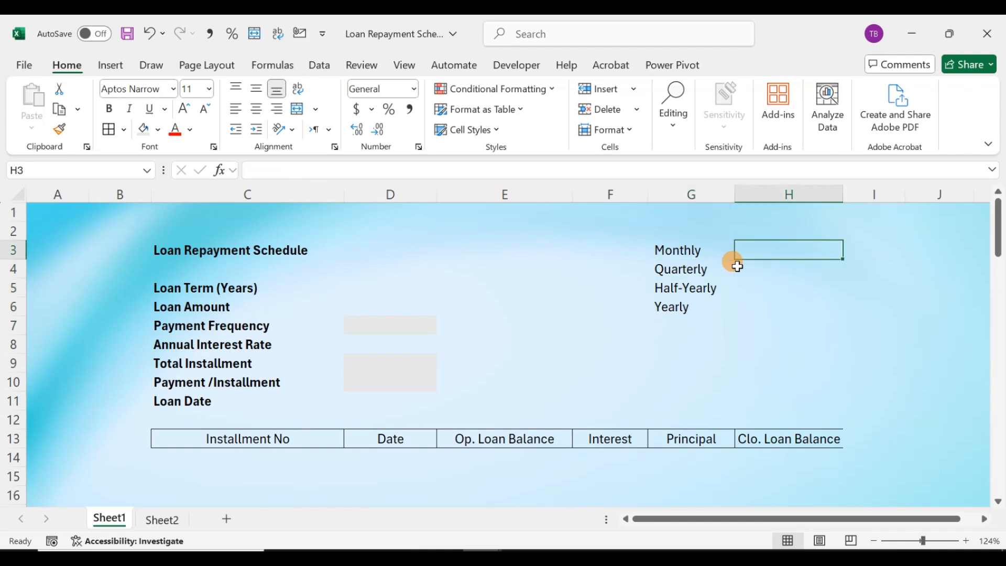
text(12)
key(Return)
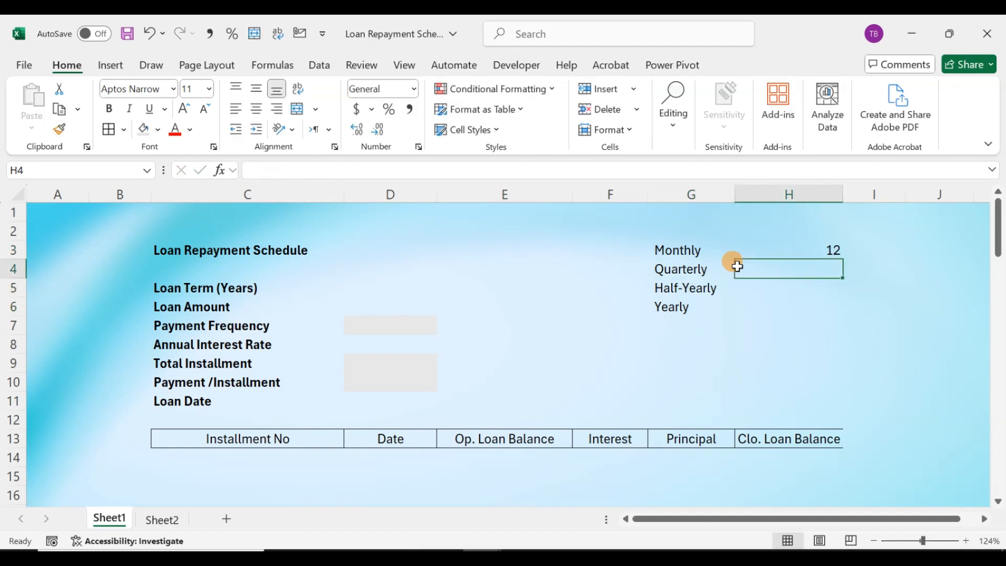
text(4)
key(Return)
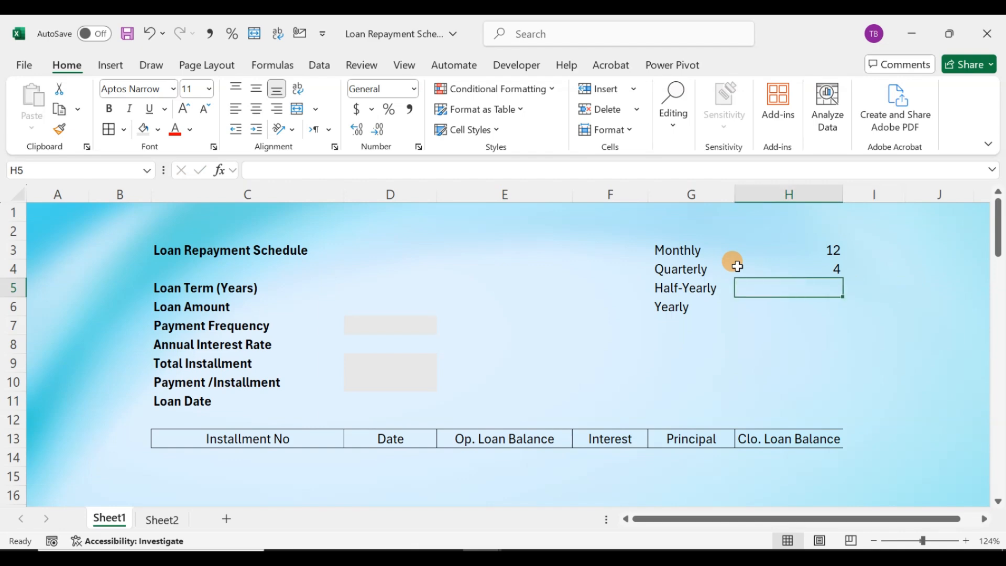
text(2)
key(Return)
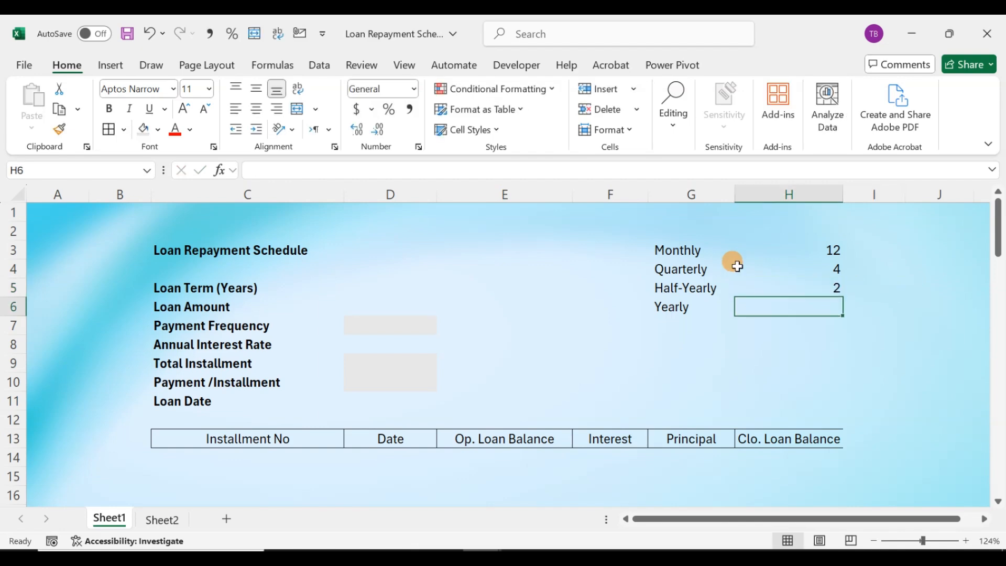
text(1)
key(Return)
key(Left)
key(Up)
key(Up)
key(Up)
key(Up)
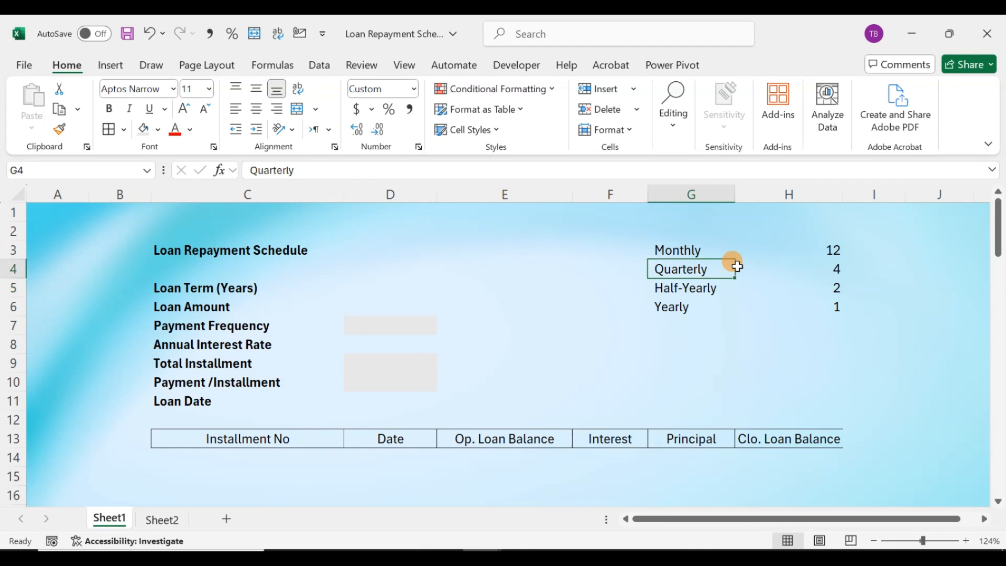
key(shift+Right)
key(Down)
key(Left)
key(Left)
key(Left)
key(Left)
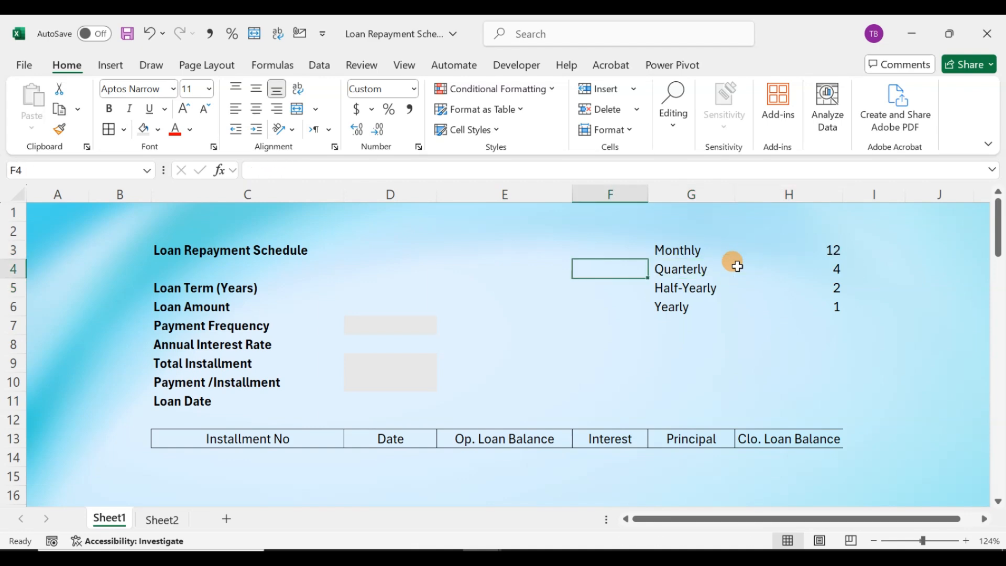
key(Down)
key(Down)
key(Down)
key(Right)
key(Right)
key(Right)
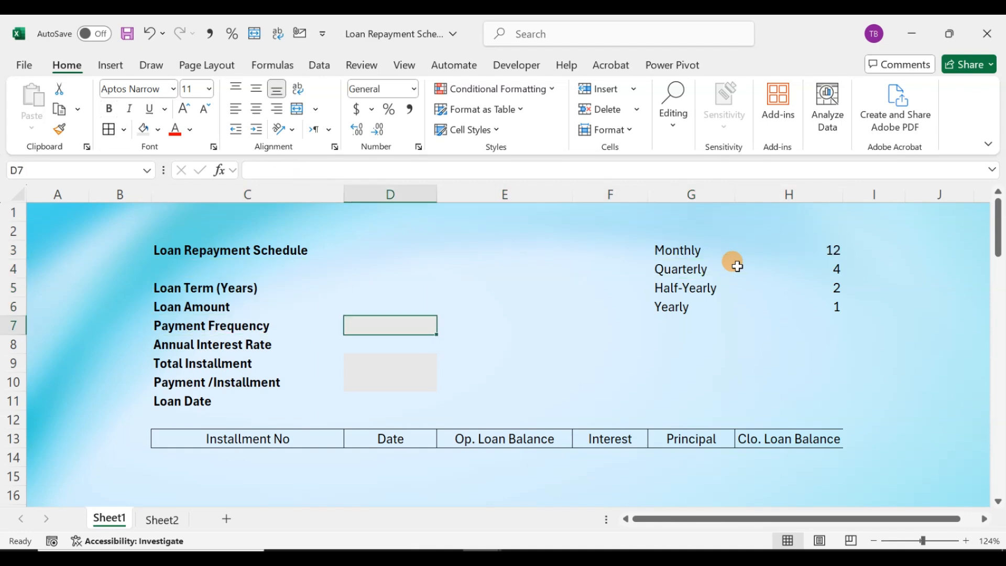
Define the name Payfreq for the frequency options in range G3:G6.
key(Right)
key(Up)
key(shift+Up)
key(shift+Up)
key(shift+Up)
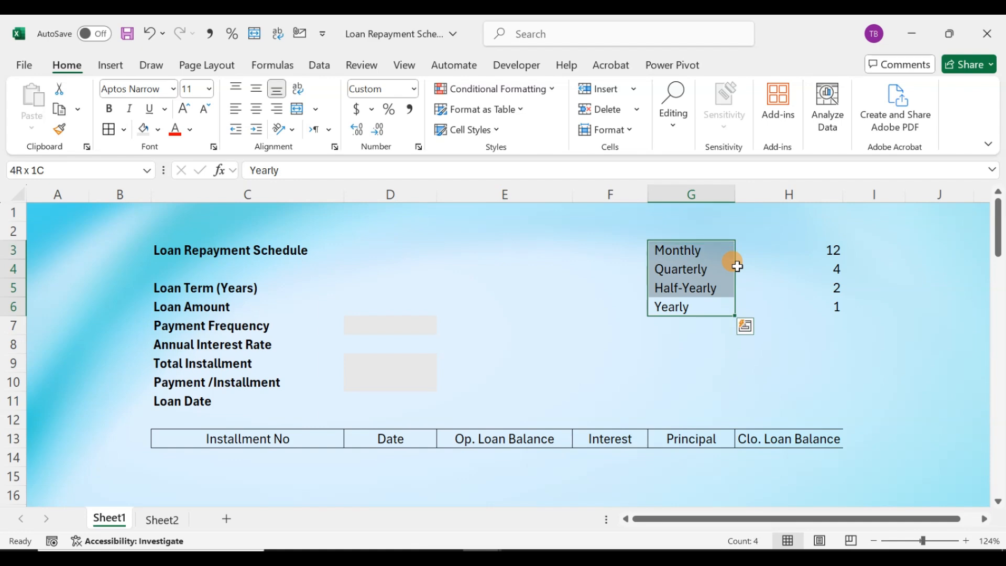
click(53, 171)
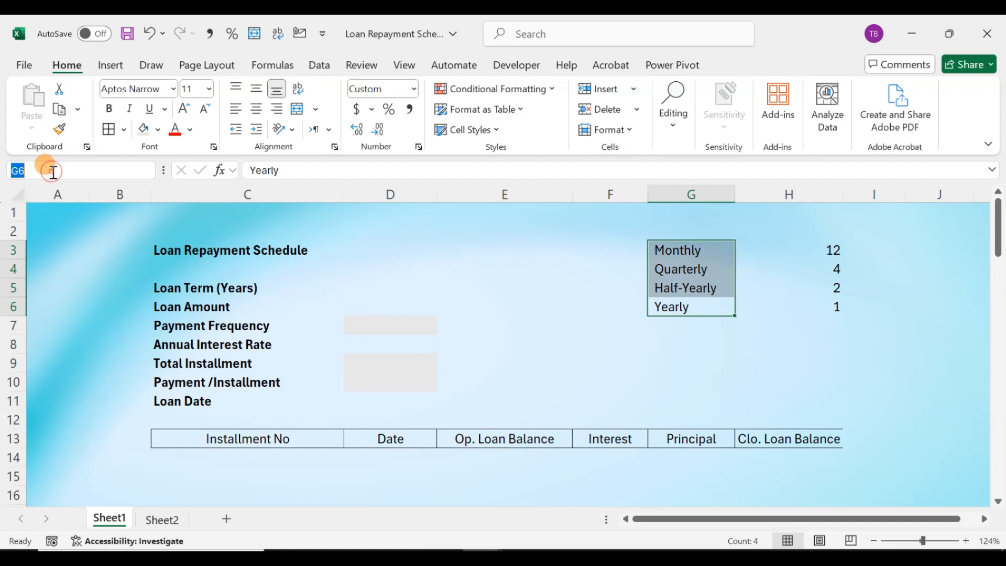
text(Payfreq)
key(Return)
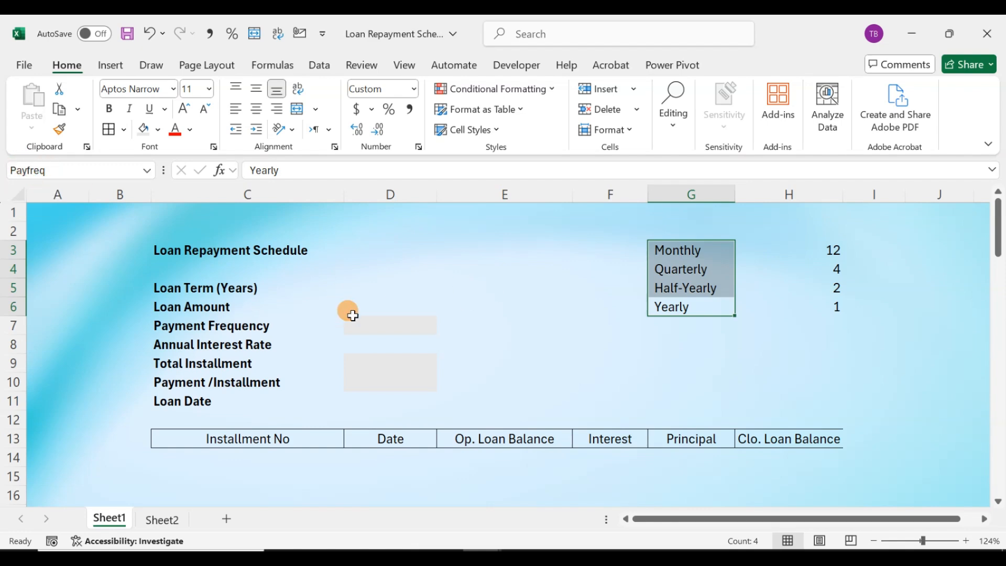
Copy the range name Payfreq of the frequency options to the clipboard.
click(387, 326)
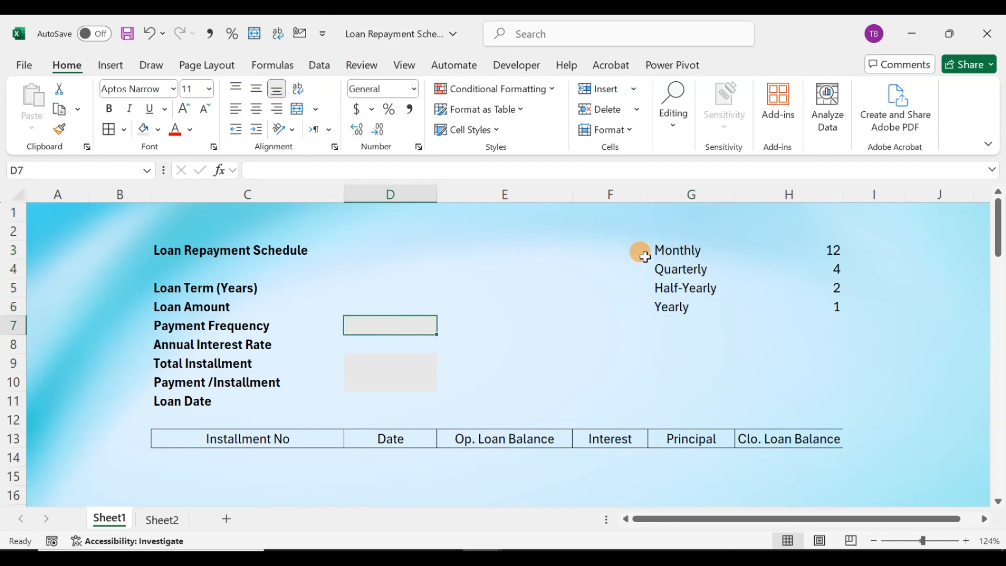
drag(655, 250, 659, 309)
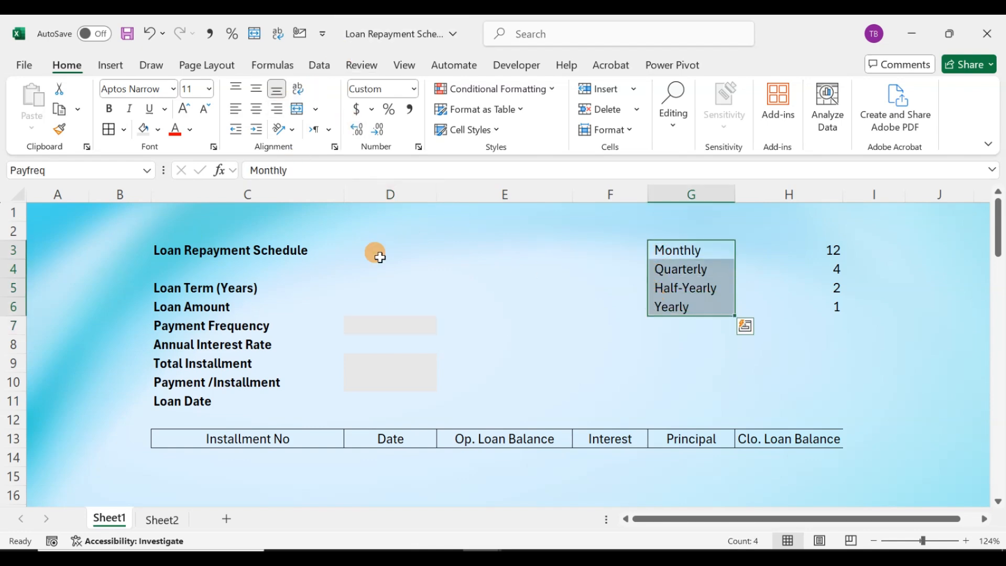
click(73, 172)
key(ctrl+c)
click(379, 306)
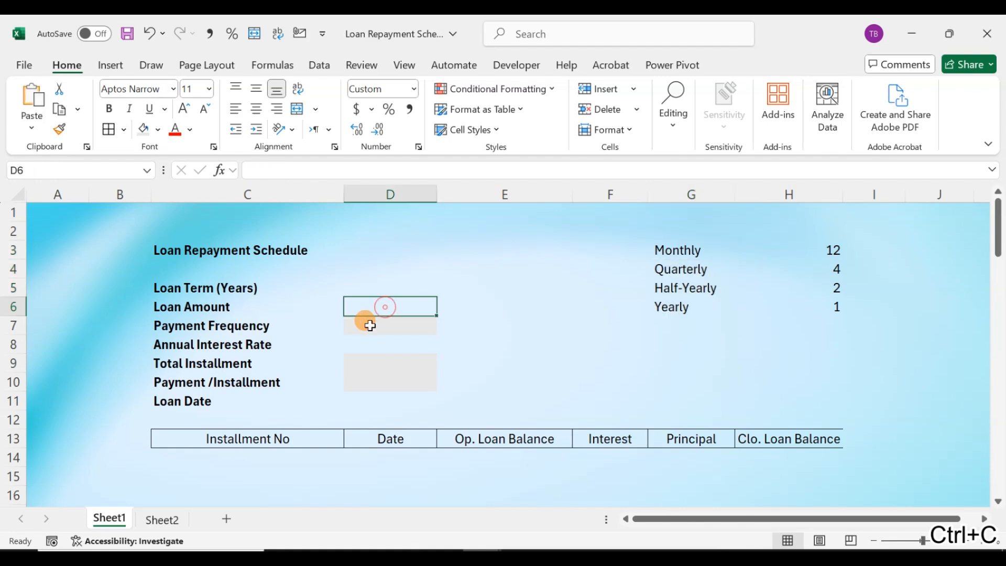
Add list data validation to the Payment Frequency cell D7 with =Payfreq as its source.
click(367, 325)
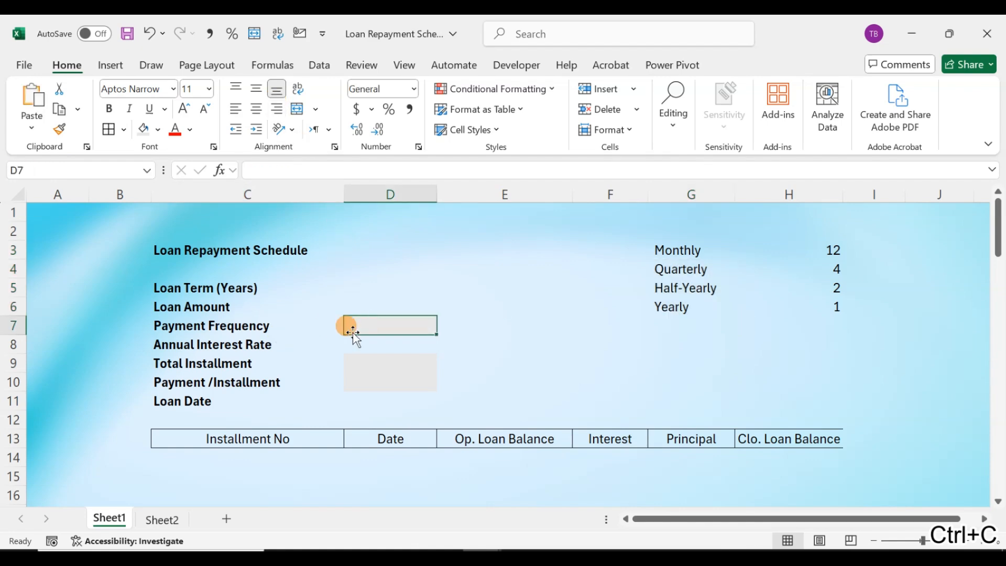
click(321, 66)
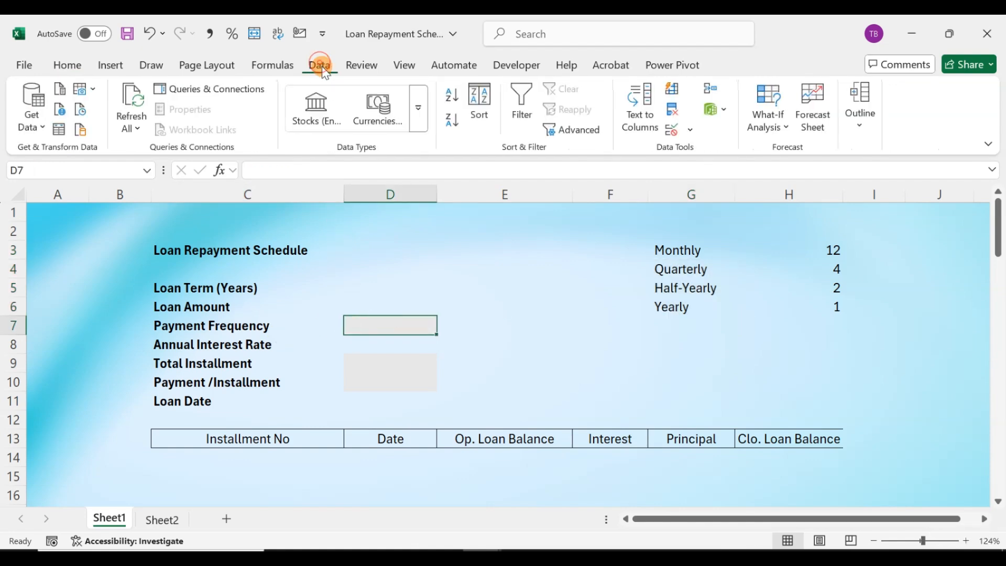
click(693, 131)
click(697, 153)
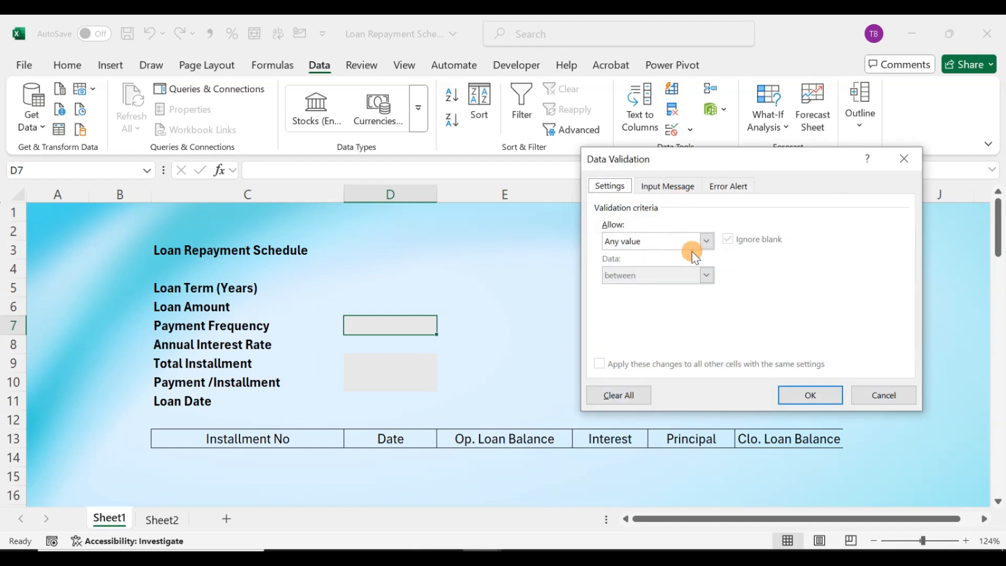
click(707, 241)
click(634, 288)
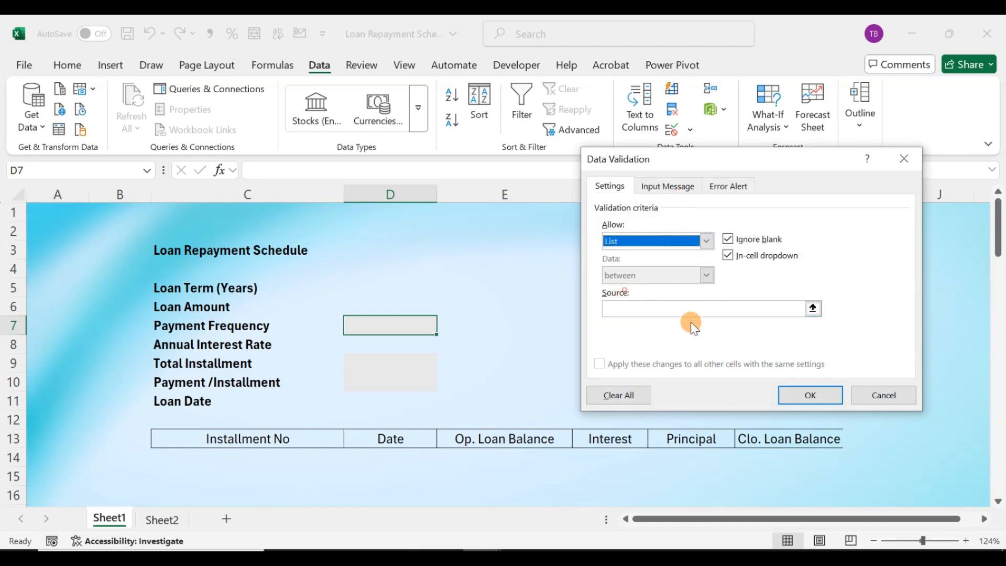
click(674, 313)
text(=)
key(ctrl+v)
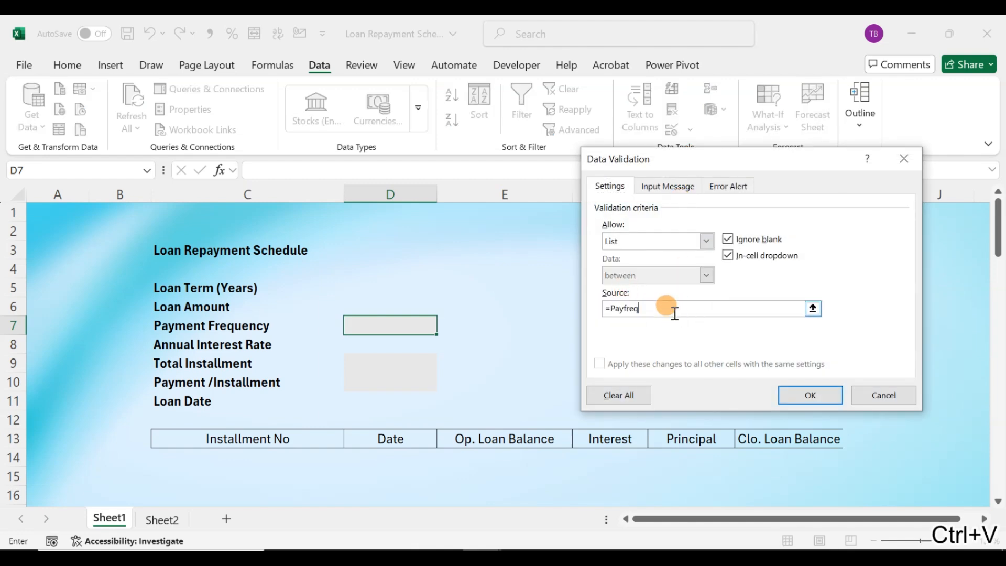
click(799, 394)
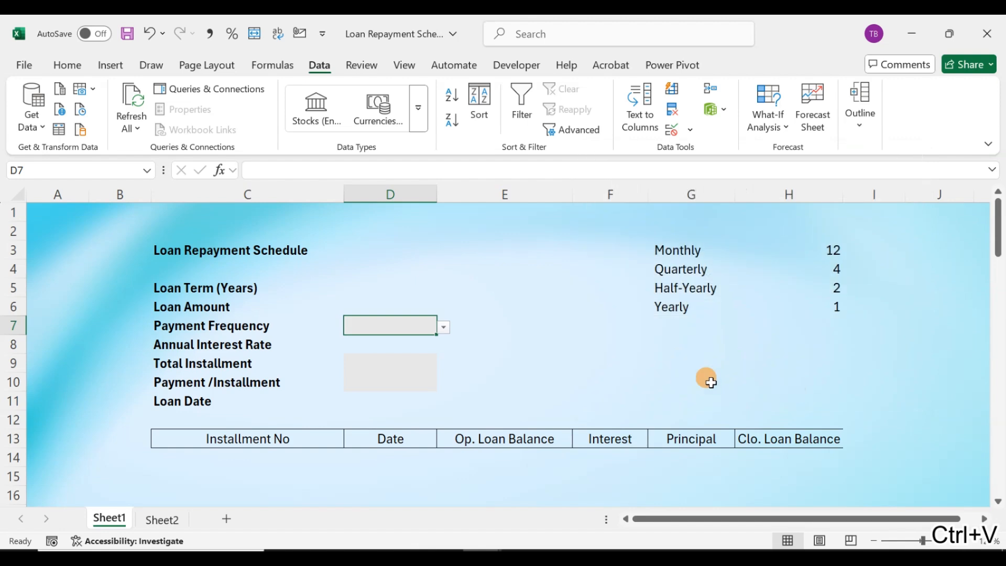
Try the Monthly, Quarterly, Half-Yearly and Yearly options in the payment frequency dropdown of cell D7.
click(443, 328)
click(421, 344)
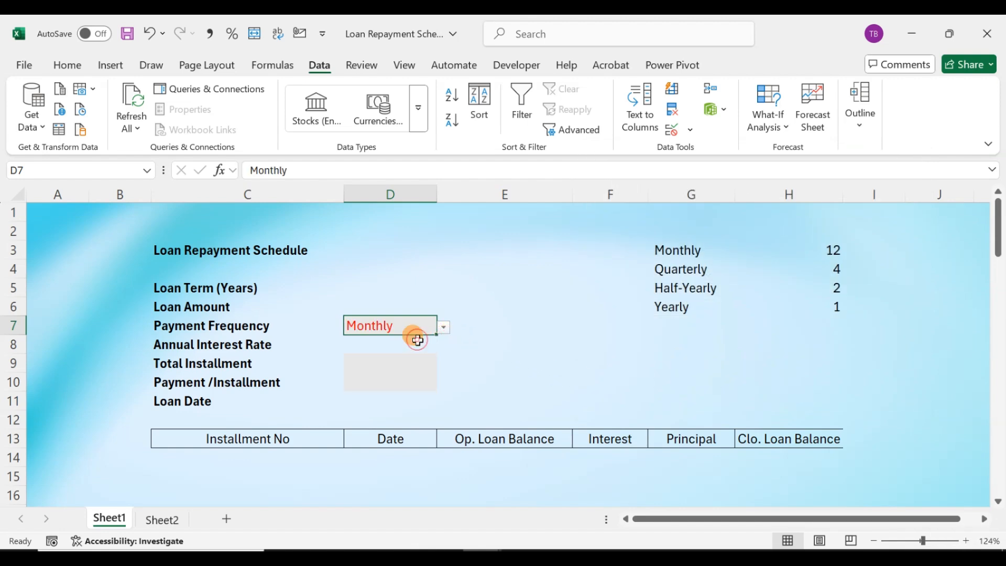
click(444, 328)
click(404, 355)
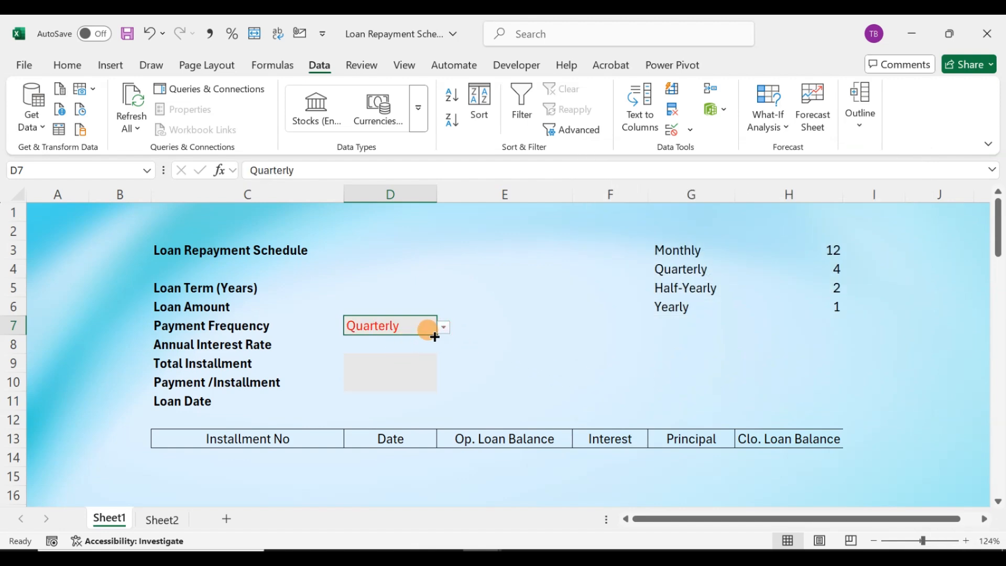
click(442, 328)
click(406, 367)
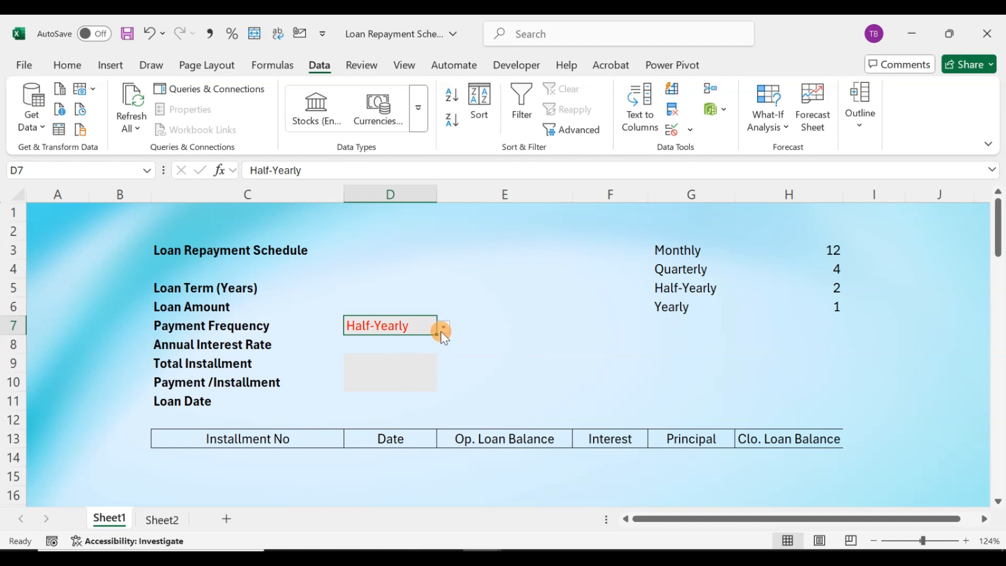
click(443, 329)
click(387, 379)
Set the payment frequency in cell D7 to Monthly from its dropdown.
click(443, 328)
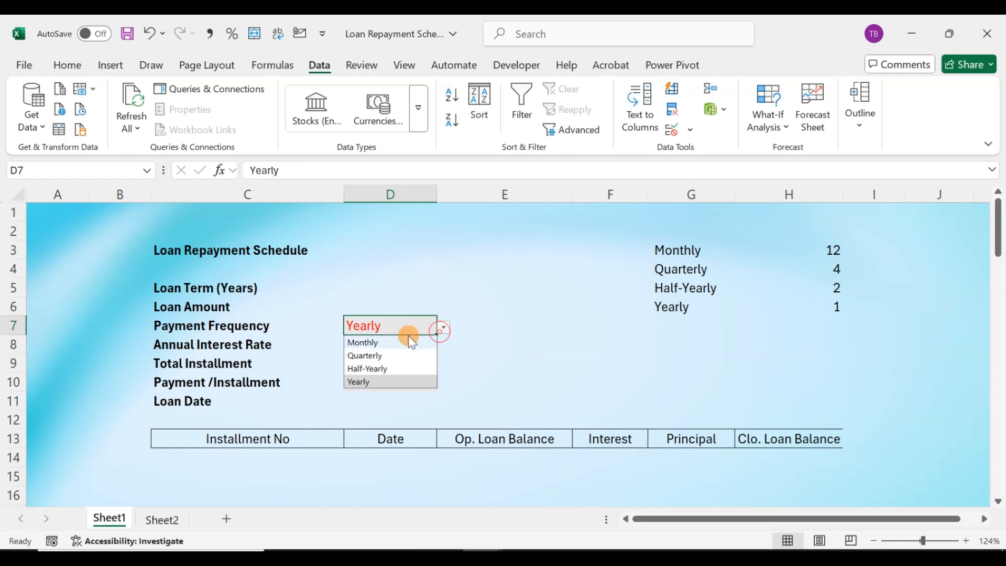
click(408, 341)
click(413, 348)
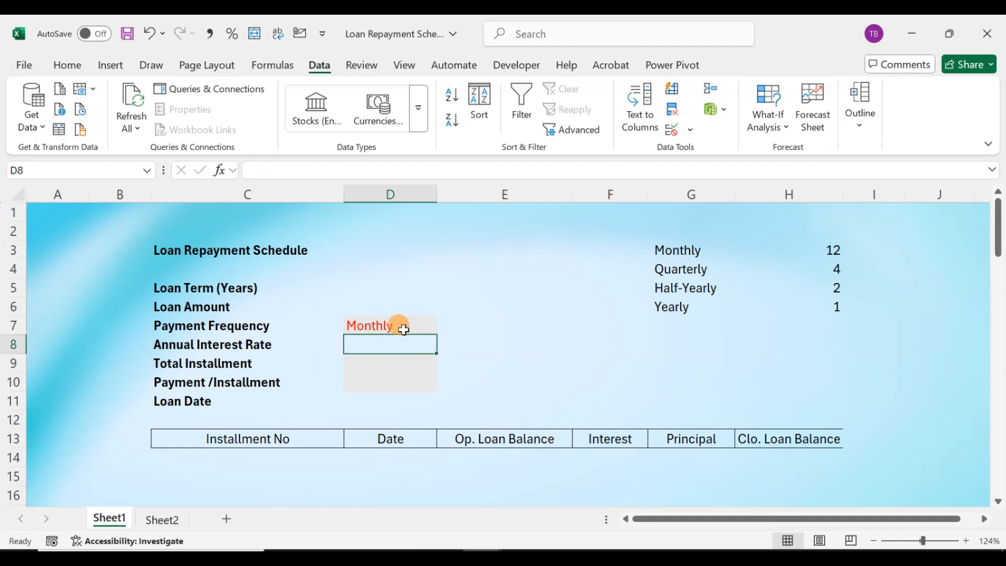
click(399, 329)
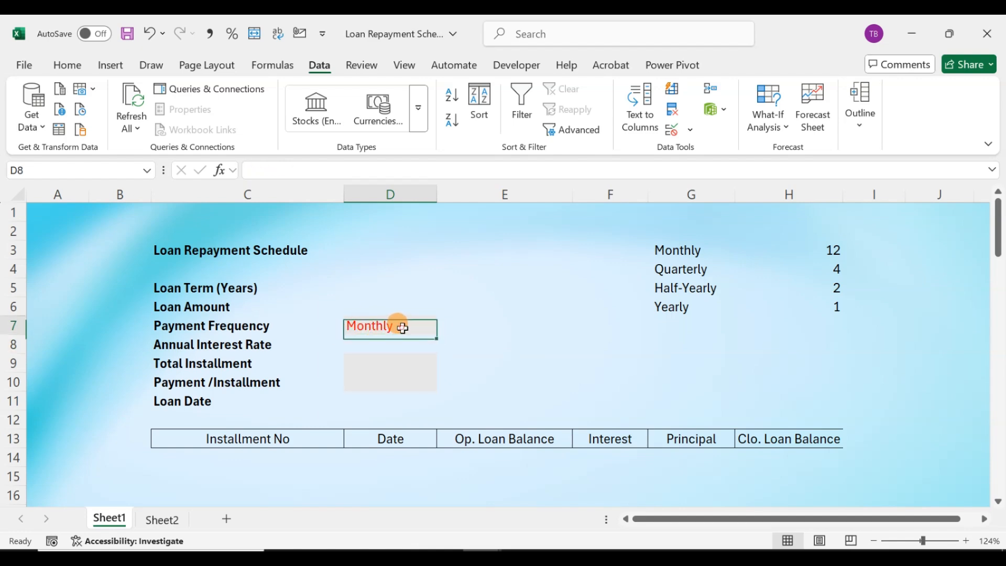
Enter a loan term of 5 years in cell D5 and a loan amount of 50,000 in cell D6.
click(388, 285)
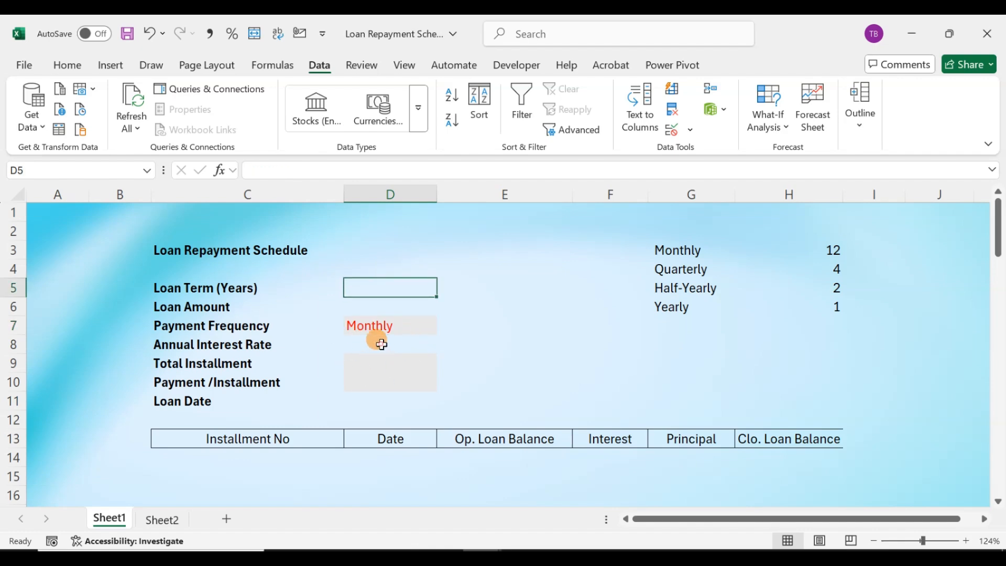
click(381, 346)
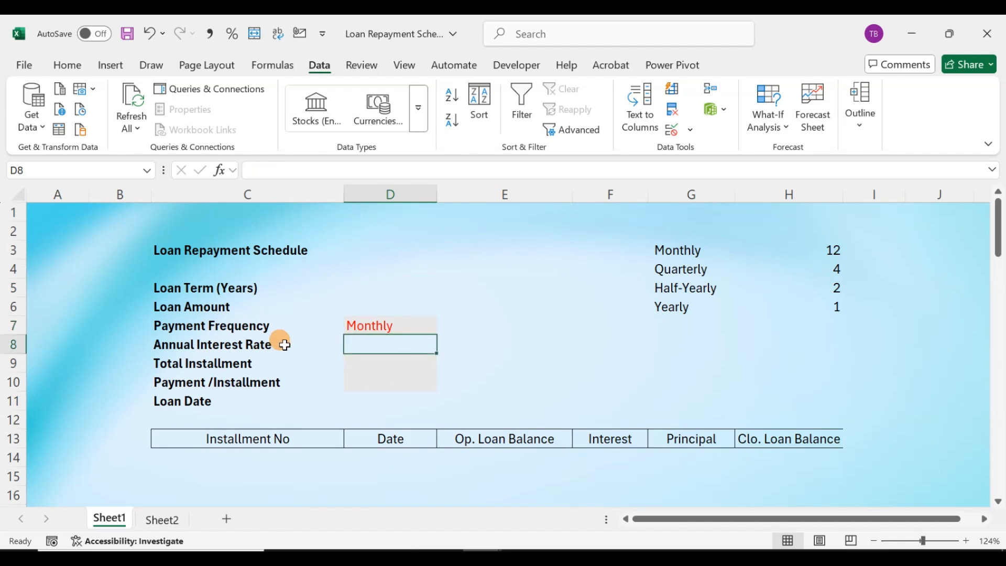
click(383, 283)
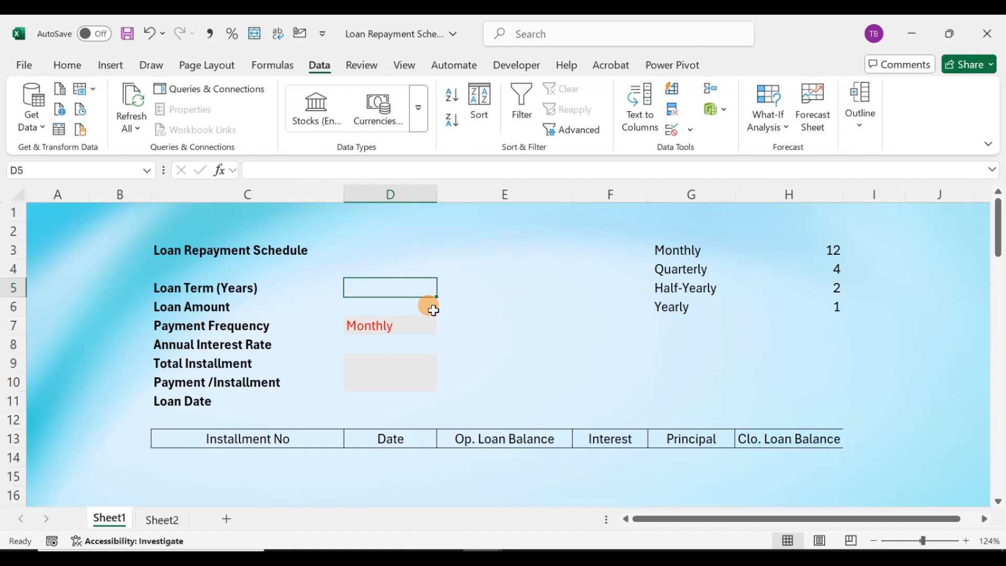
text(5)
key(Return)
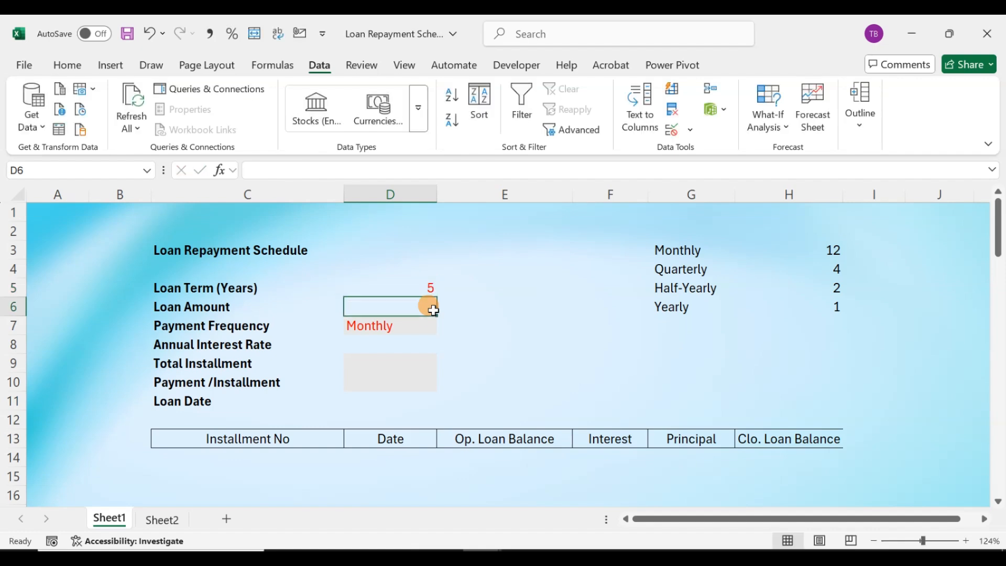
text(50,)
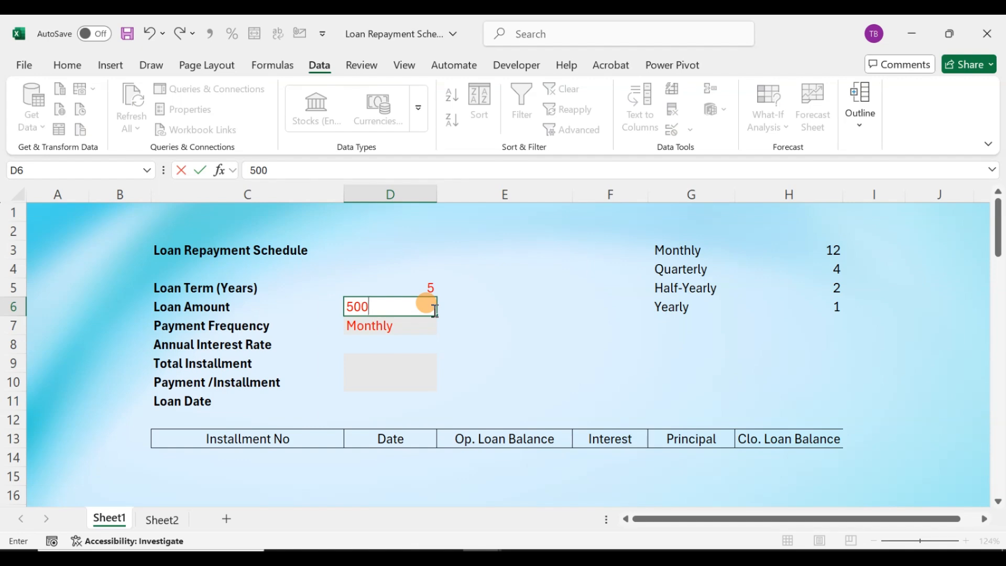
text(000)
key(Return)
key(Return)
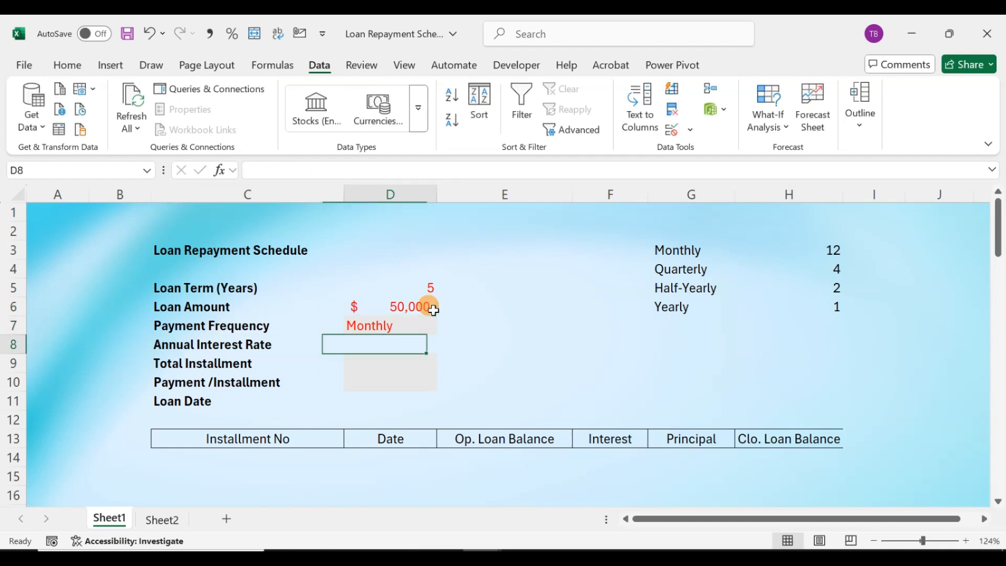
Enter an annual interest rate of 10% in cell D8.
text(1)
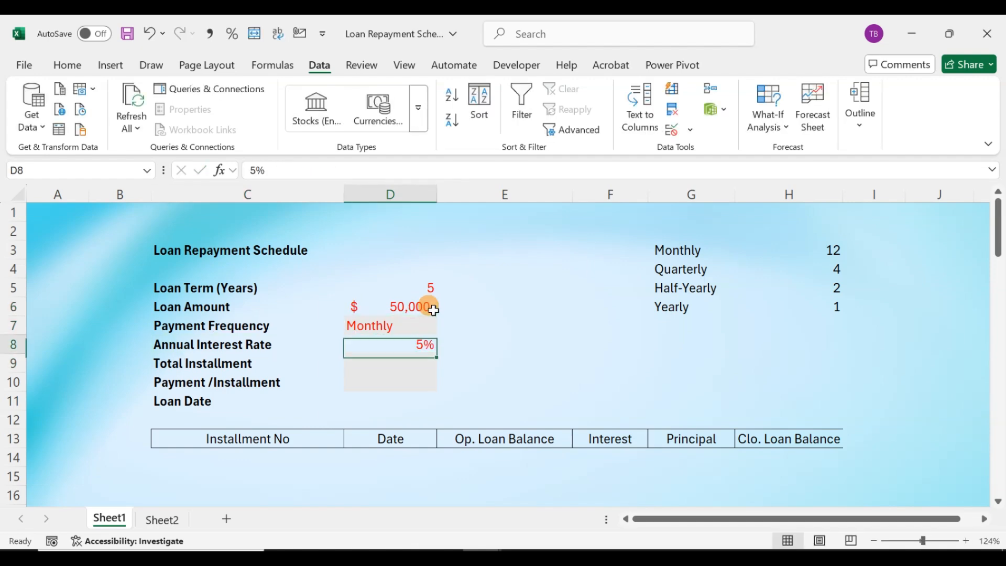
text(0)
key(Return)
key(Up)
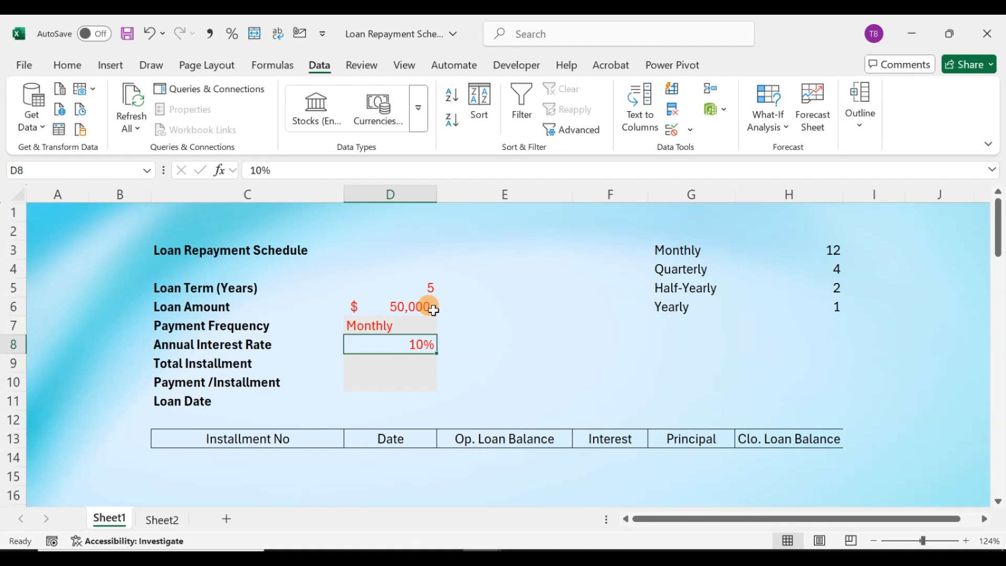
Enter the loan date 1/1/2024 in cell D11.
key(Down)
key(Left)
key(Right)
key(Down)
key(Down)
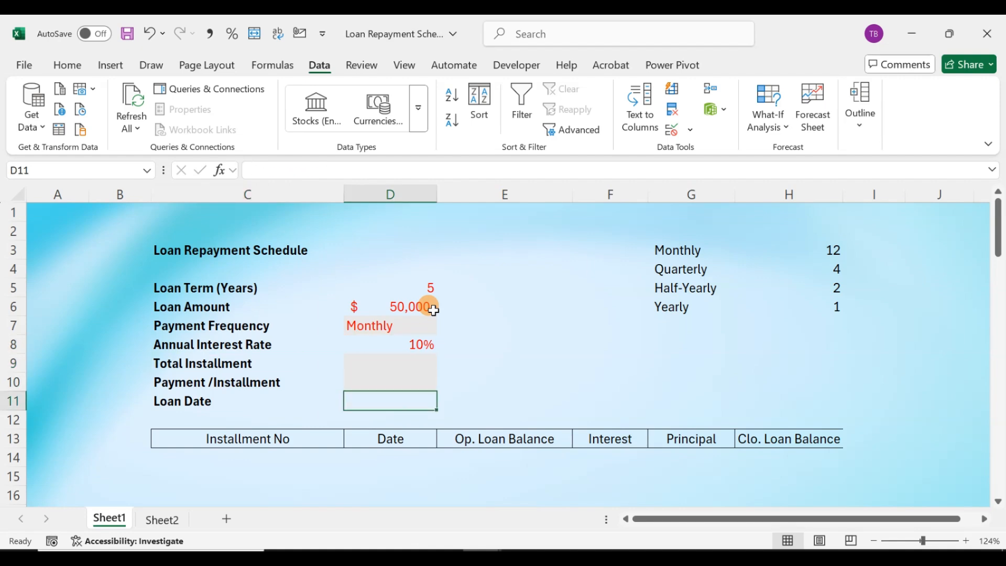
text(1/1/2024)
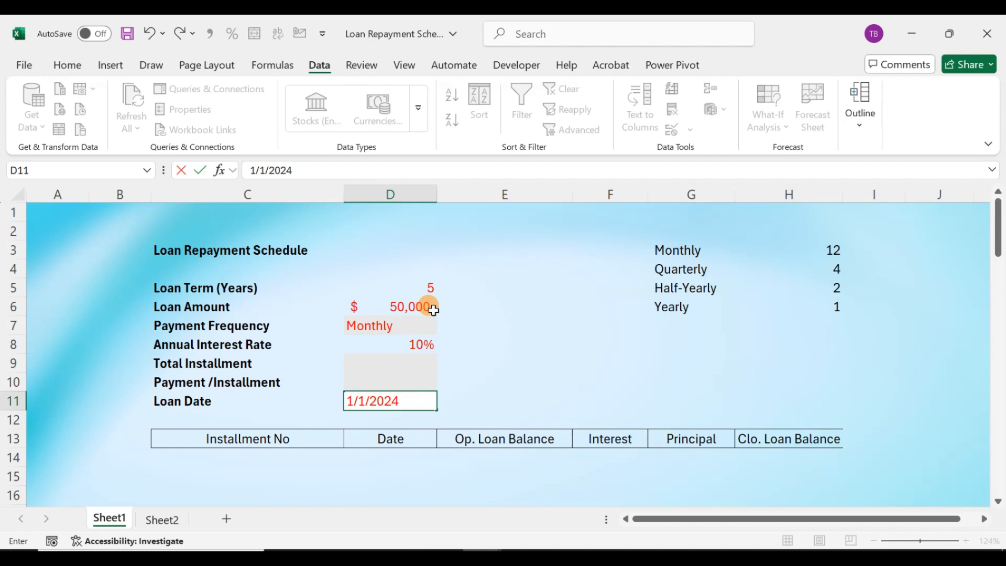
key(Return)
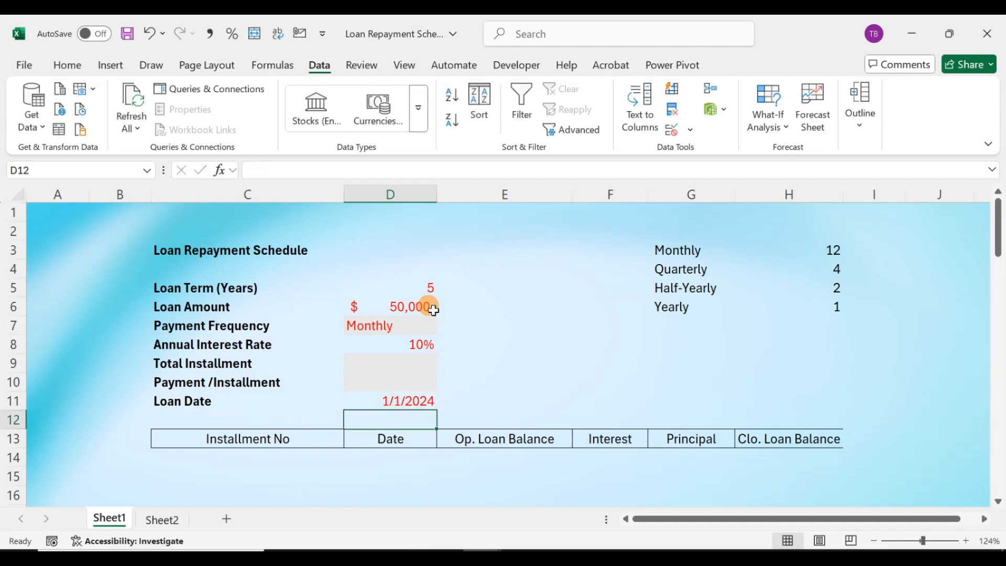
key(Up)
key(Right)
key(Up)
key(Left)
key(Left)
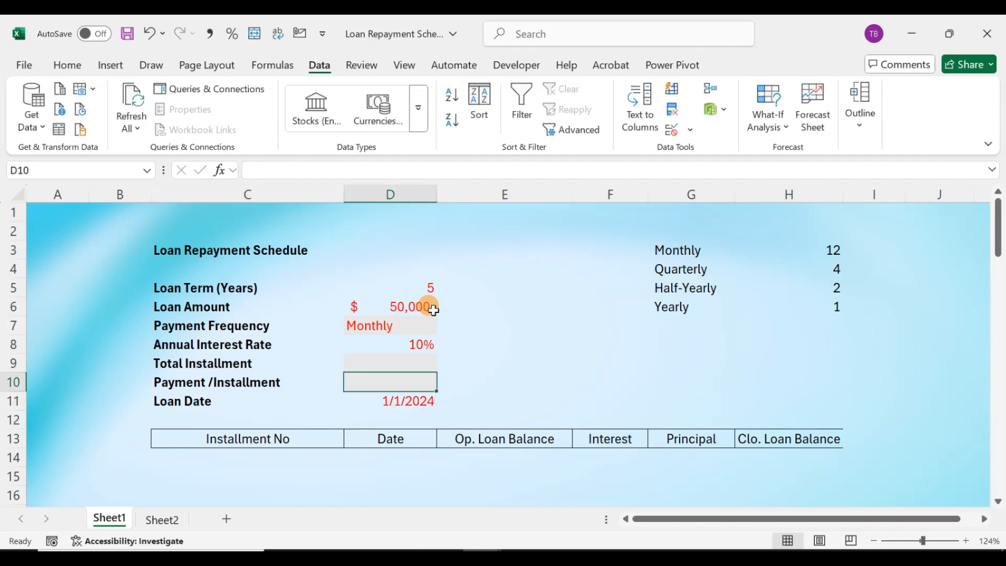
key(Up)
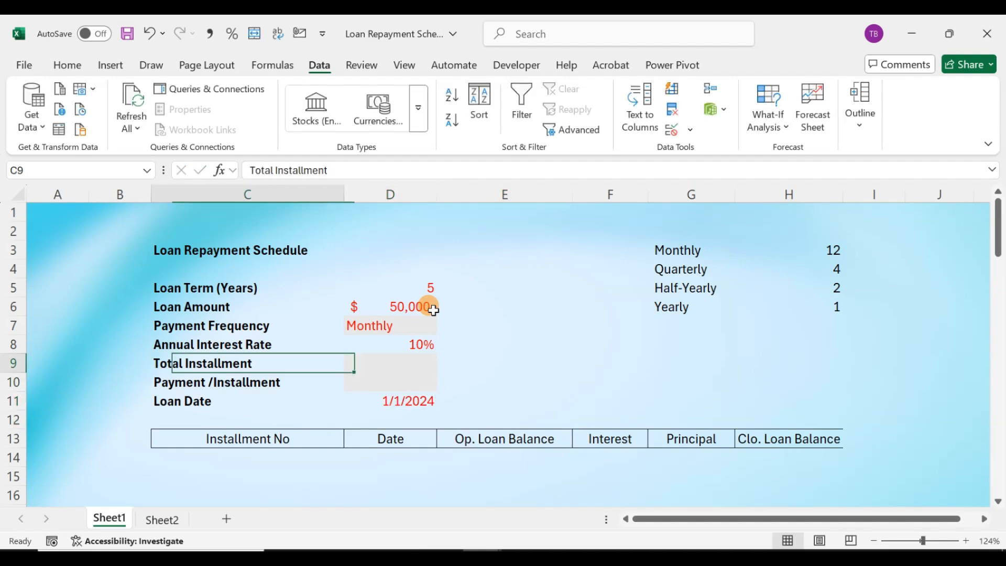
key(Right)
key(Down)
key(Up)
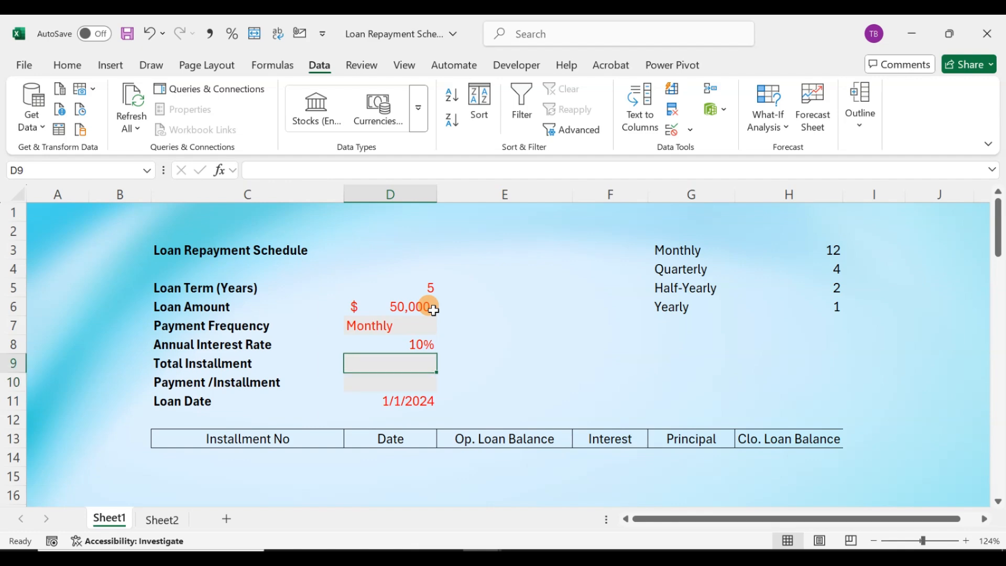
key(Right)
key(Left)
key(Up)
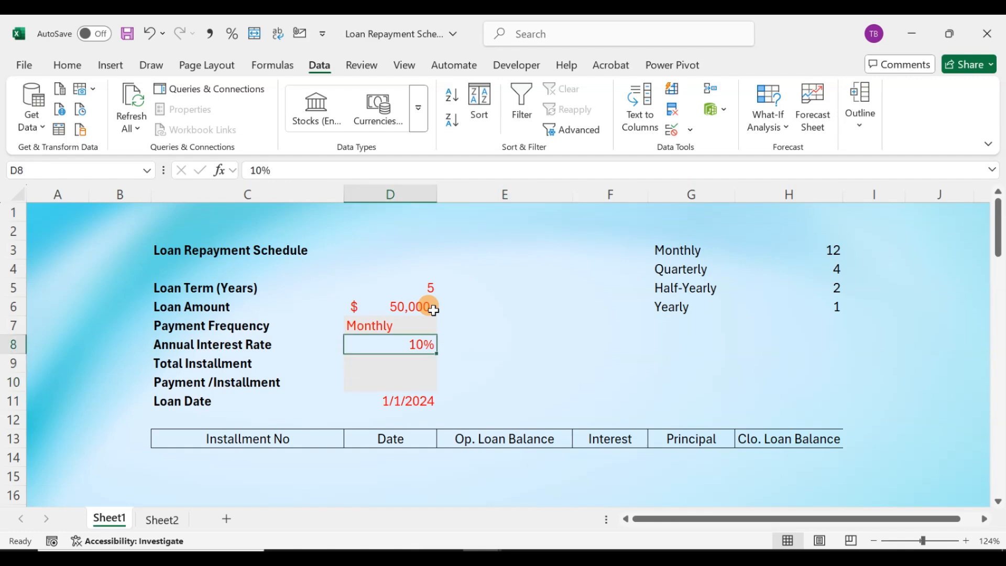
key(Down)
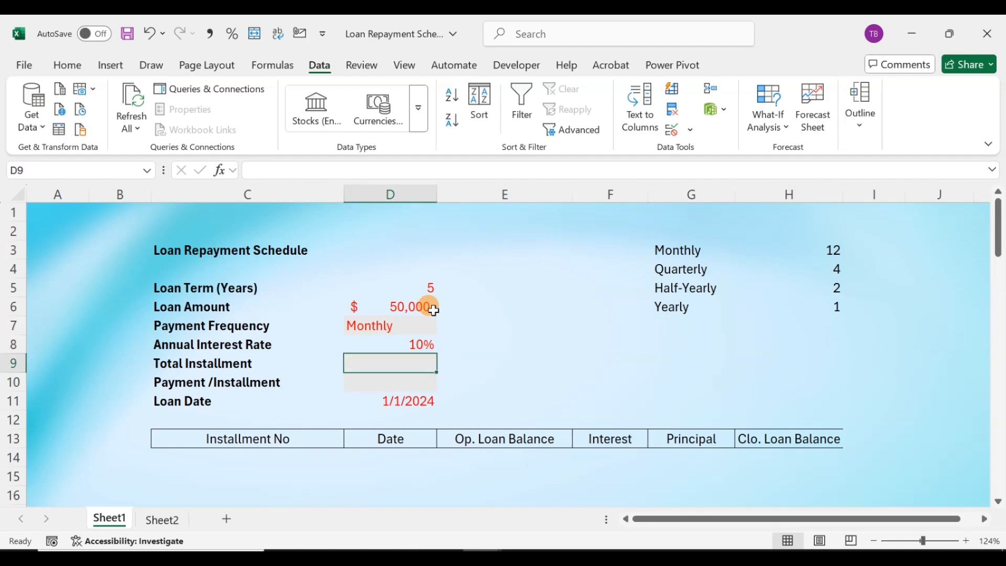
Define the name loanterm for the Loan Term value in cell D5.
key(Up)
key(Up)
key(Up)
key(Up)
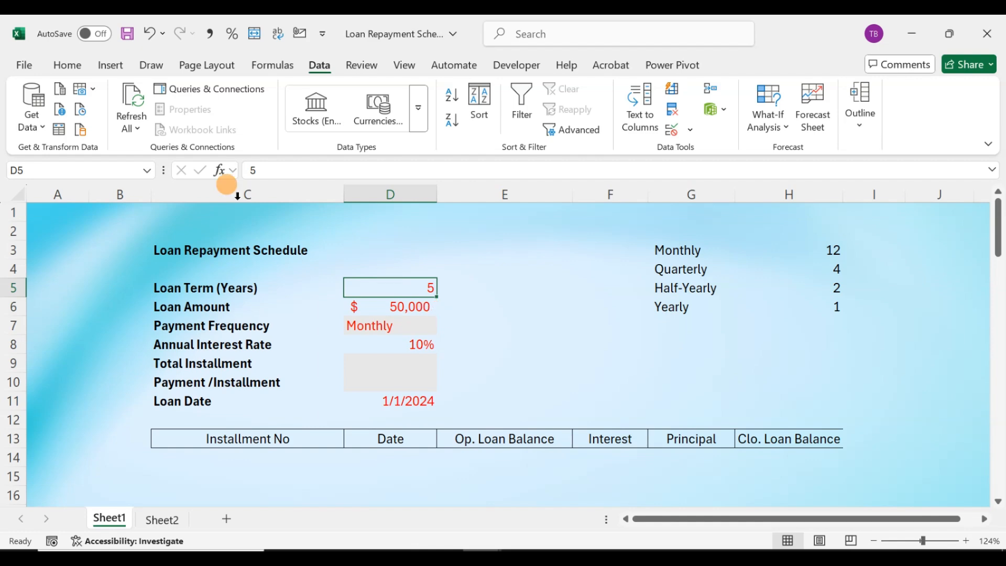
click(98, 169)
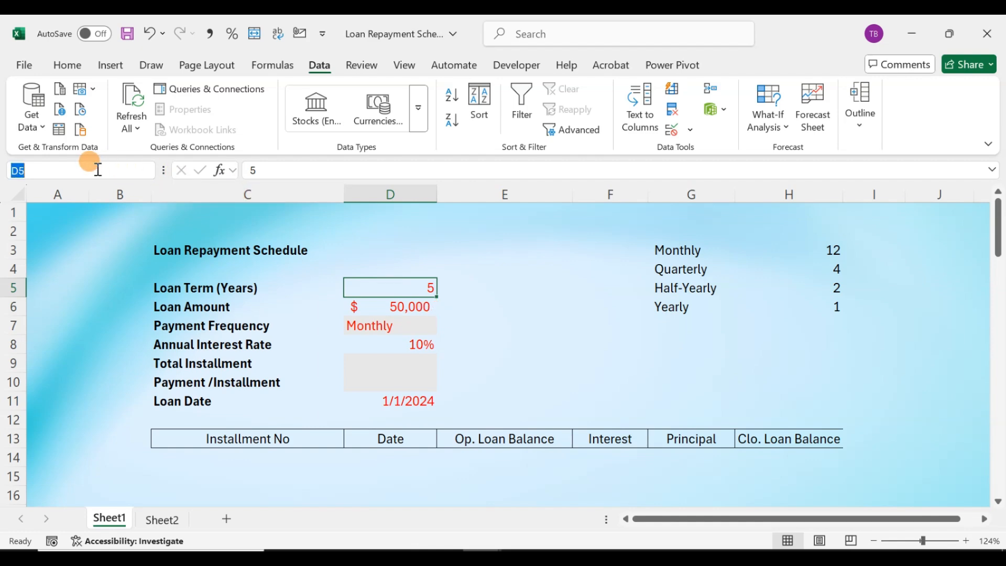
text(o)
text(oa)
key(Return)
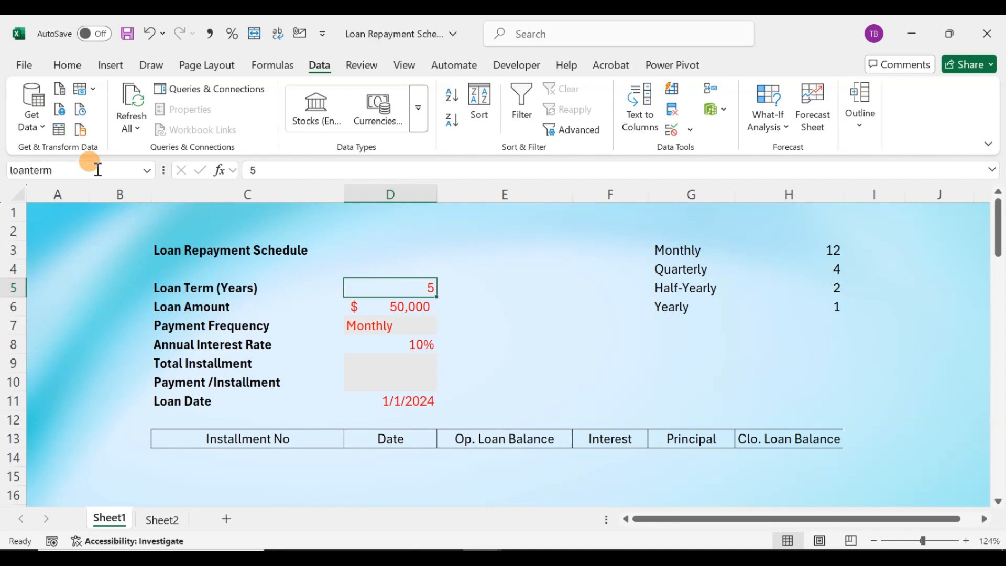
Define the name loanamount for the Loan Amount value in cell D6.
click(374, 309)
click(72, 173)
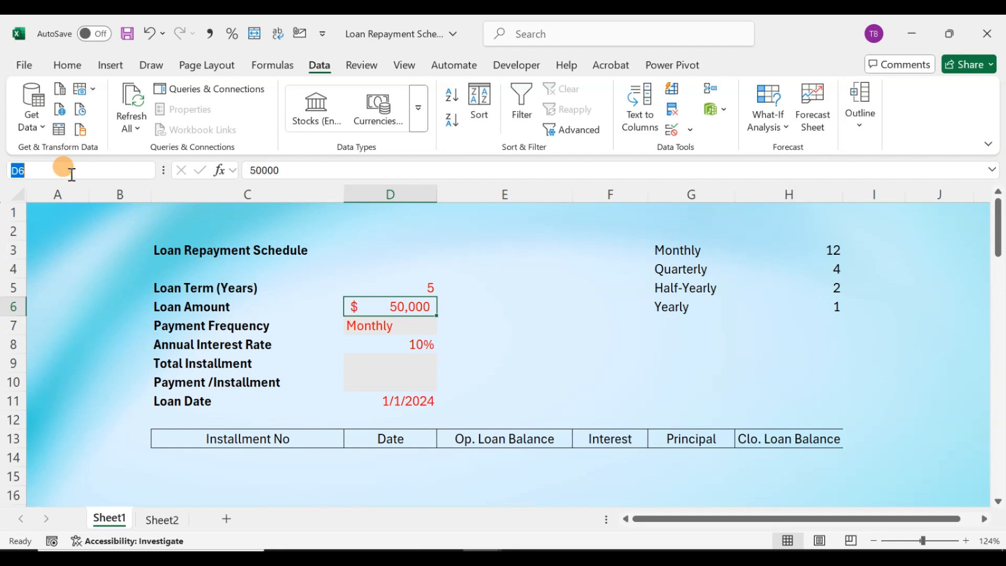
text(loanamount)
key(Return)
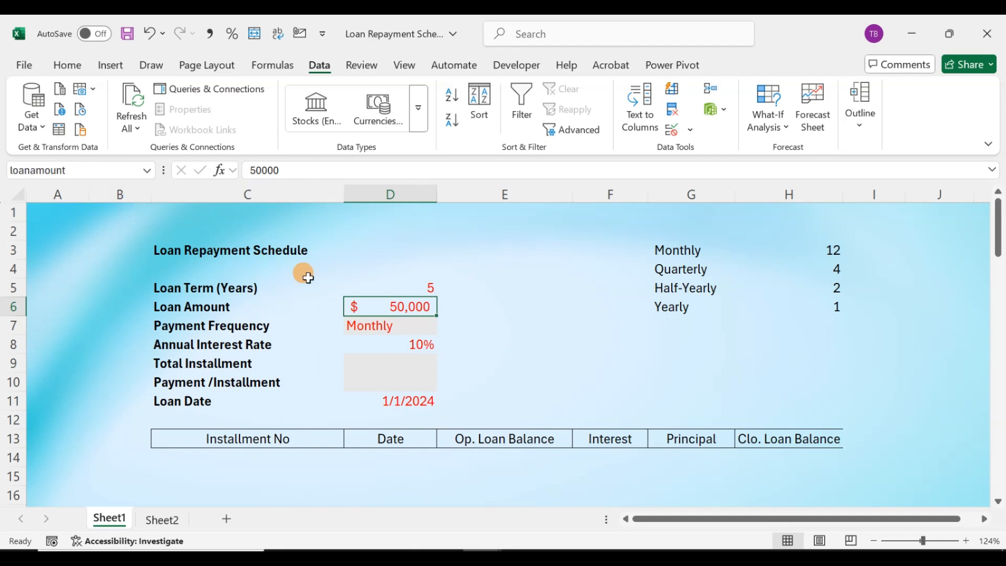
Define the name paymentfreq for the Payment Frequency value in cell D7.
click(369, 324)
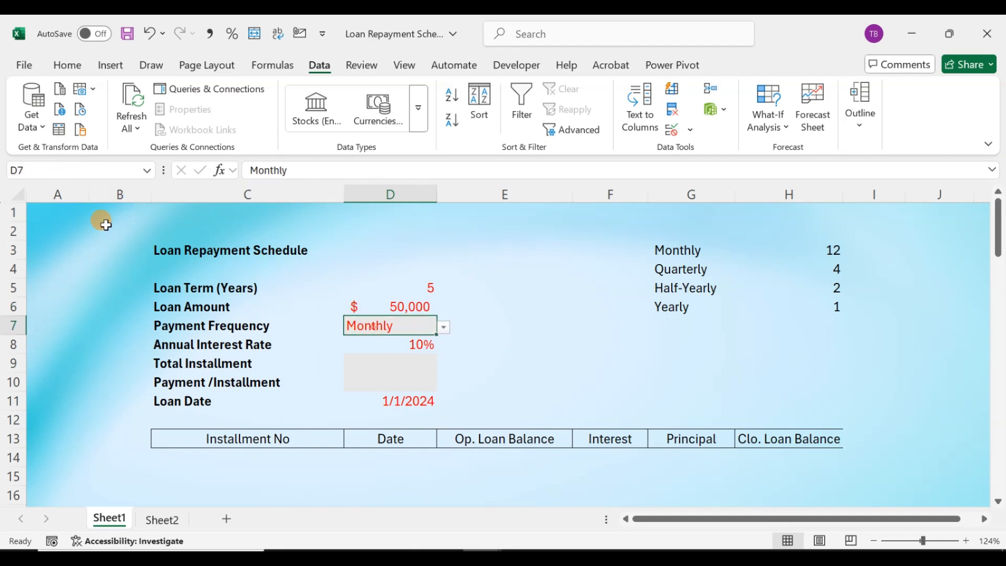
click(75, 173)
text(paymentfreq)
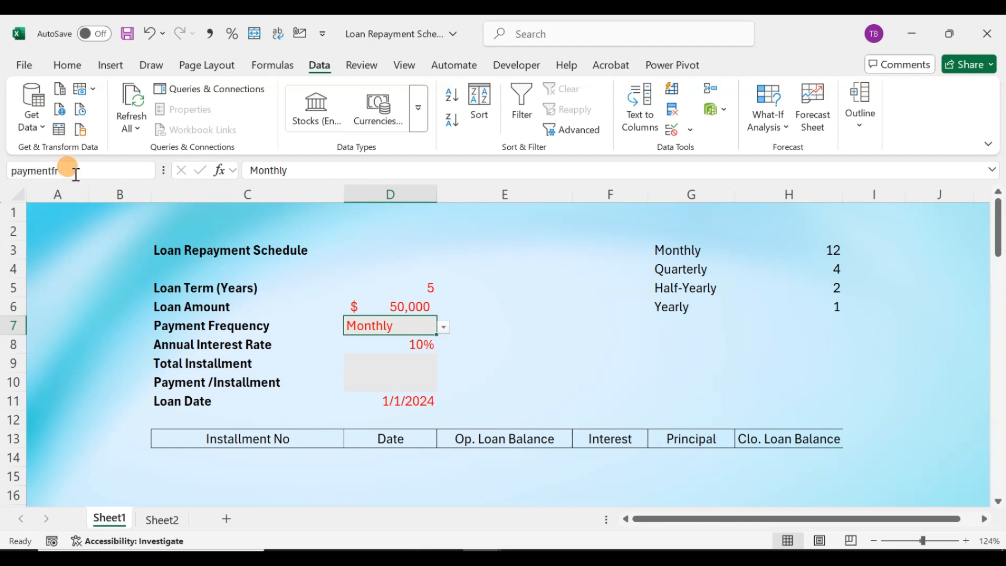
key(Return)
Define the name annualrate for the Annual Interest Rate value in cell D8.
key(Down)
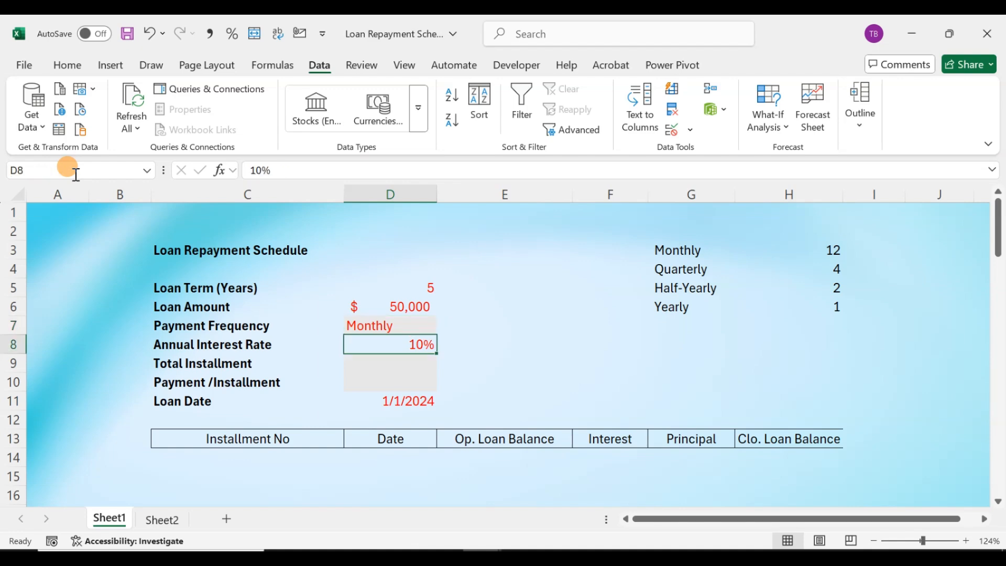
click(76, 174)
text(annualrate)
key(Return)
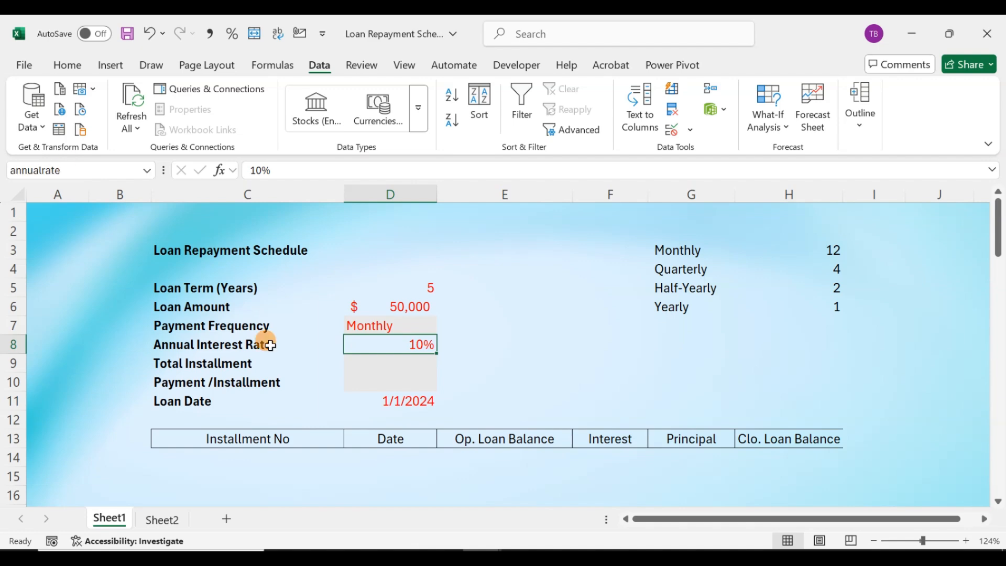
Define the name totalinst for the empty Total Installment cell D9.
click(387, 364)
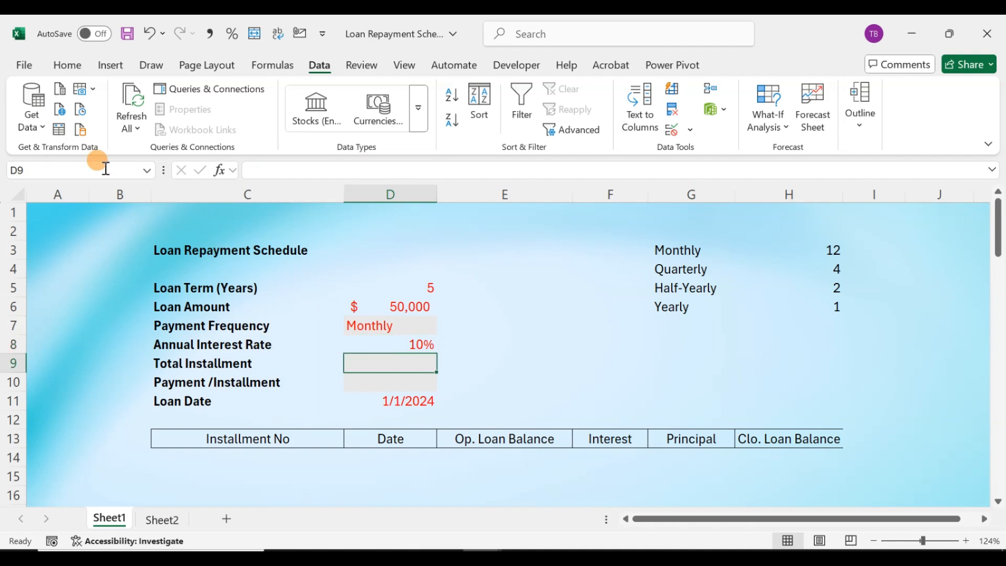
click(54, 167)
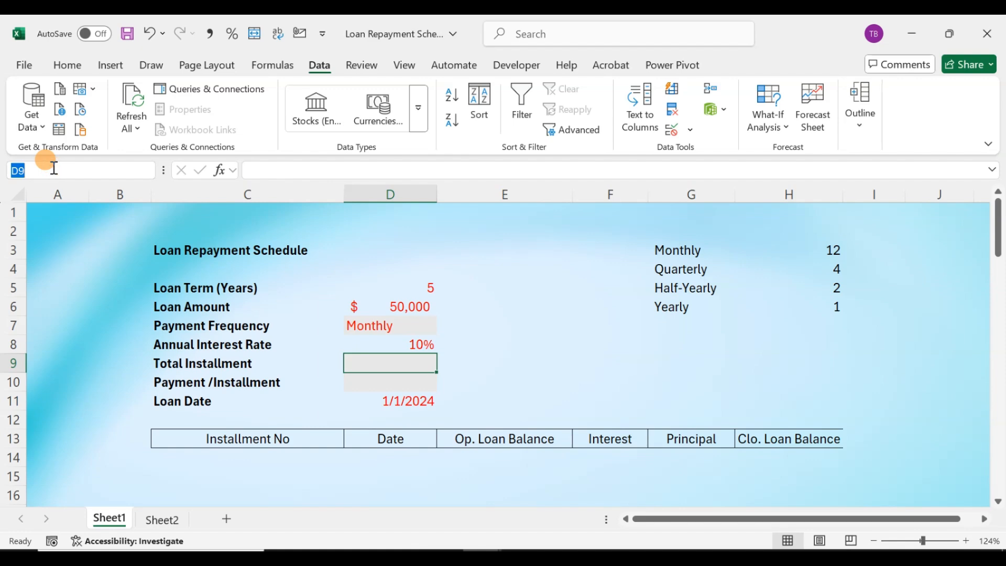
text(totalinst)
key(Return)
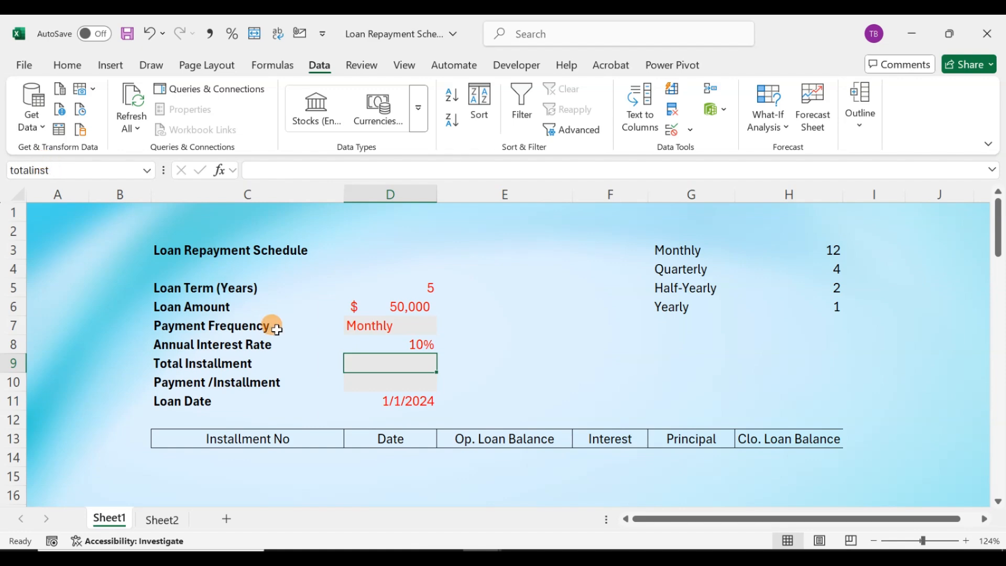
Define the name payprinstall for the empty Payment /Installment cell D10.
click(383, 387)
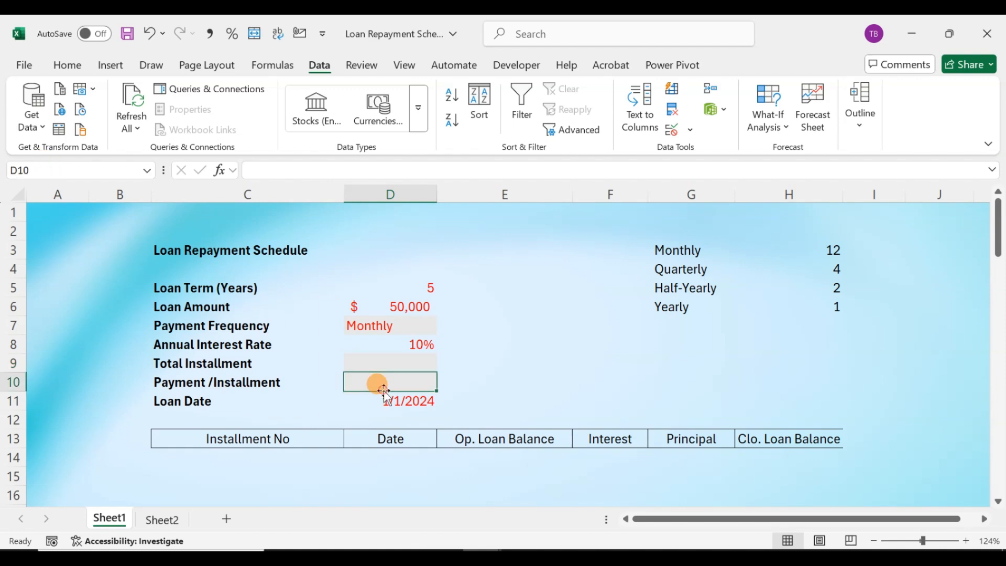
click(97, 177)
text(pa)
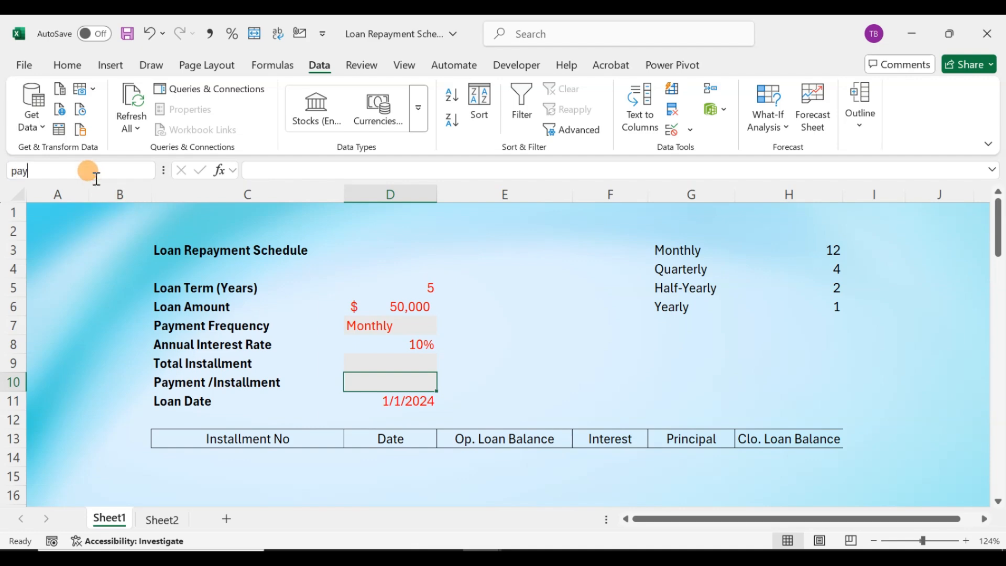
text(yprinstall)
key(Return)
Define the name loandate for the Loan Date value in cell D11.
key(Return)
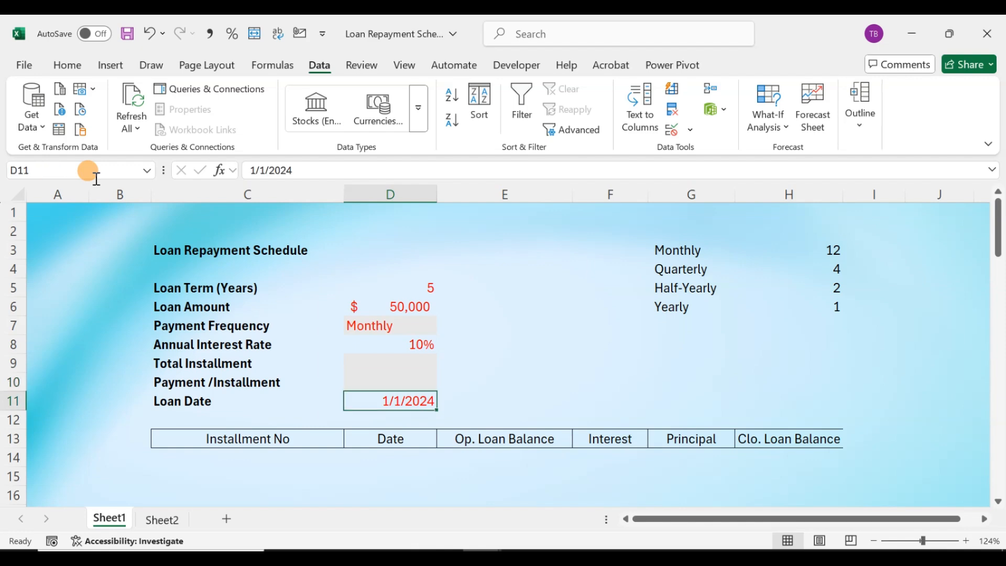
click(96, 177)
text(loandate)
key(Return)
click(686, 253)
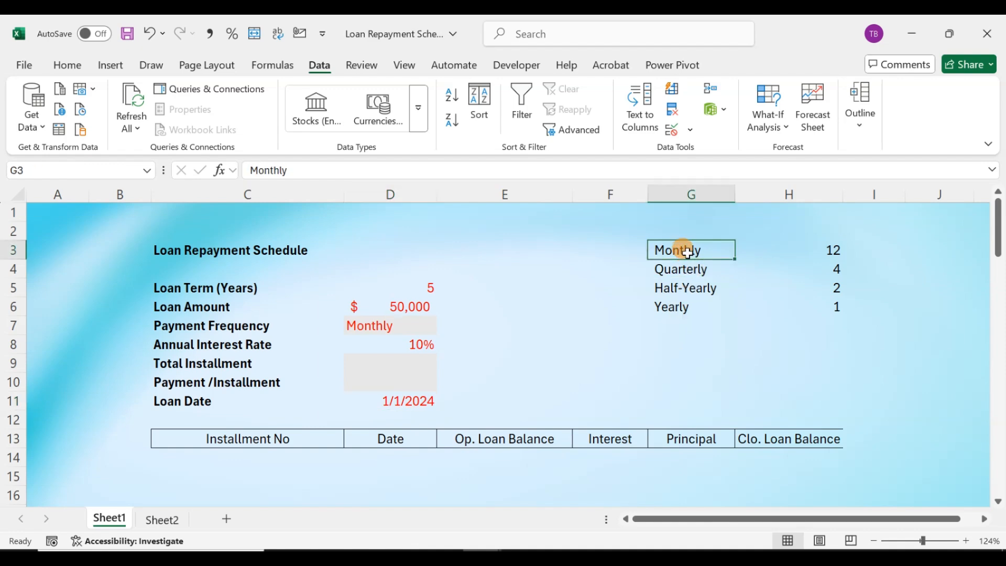
click(416, 459)
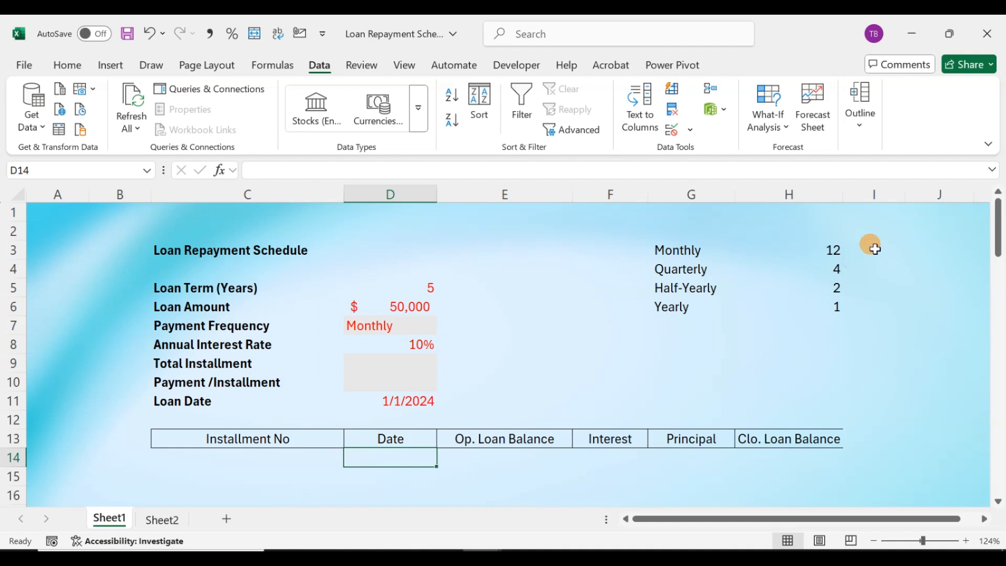
click(876, 249)
click(390, 457)
click(392, 324)
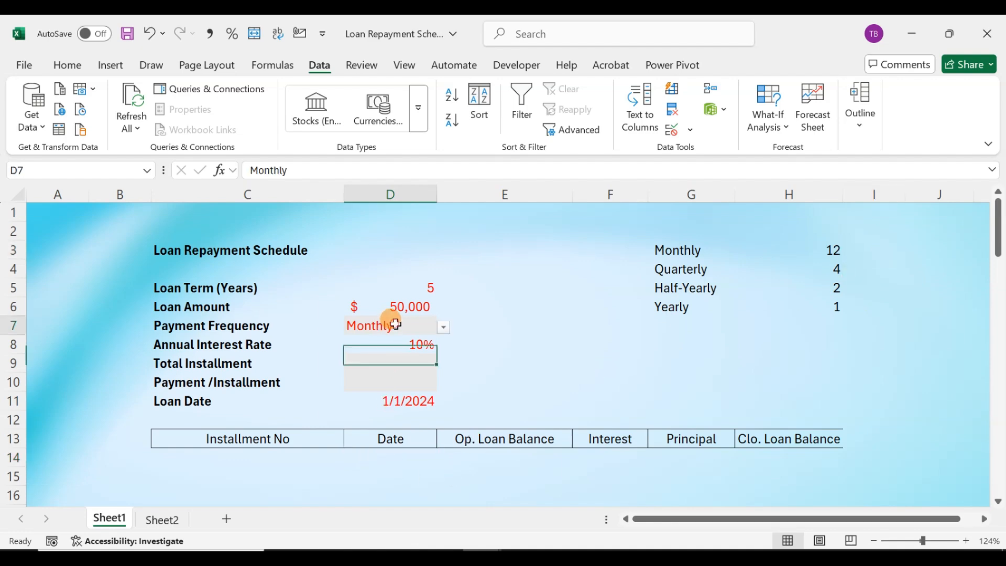
click(390, 400)
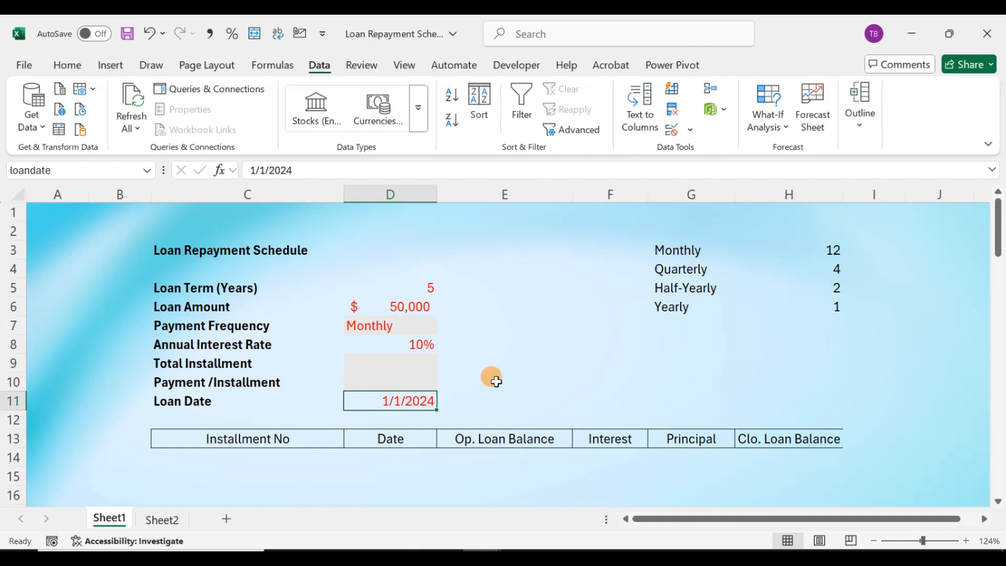
click(398, 457)
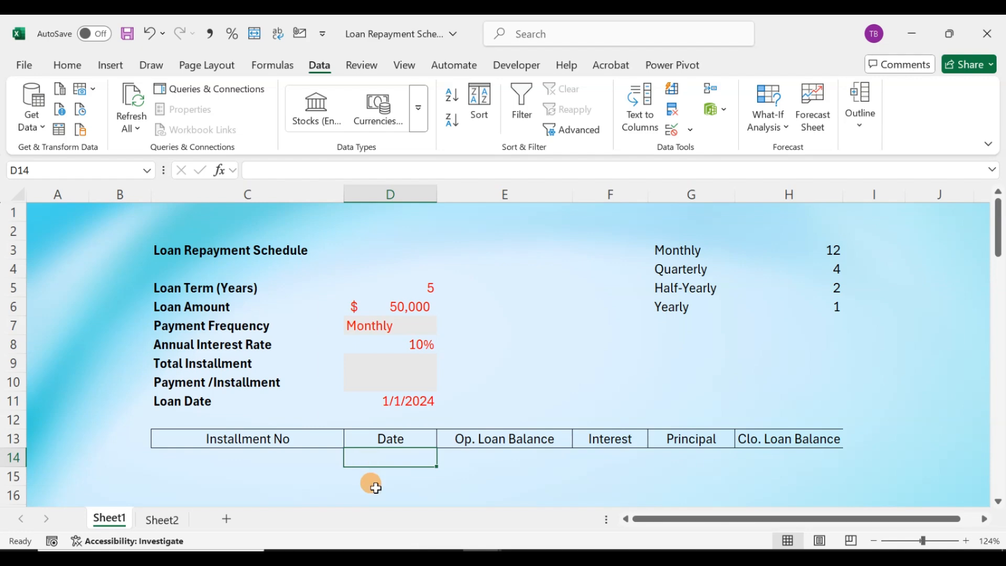
Add the months per payment period beside the frequency table, entering 1, 3, 6 and 12 in cells I3 to I6.
click(887, 245)
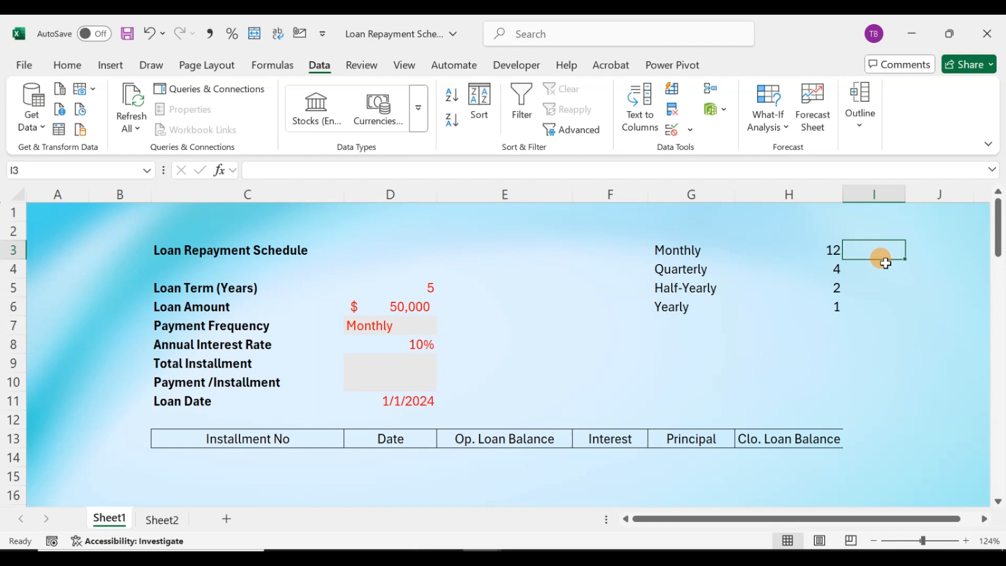
text(1)
key(Return)
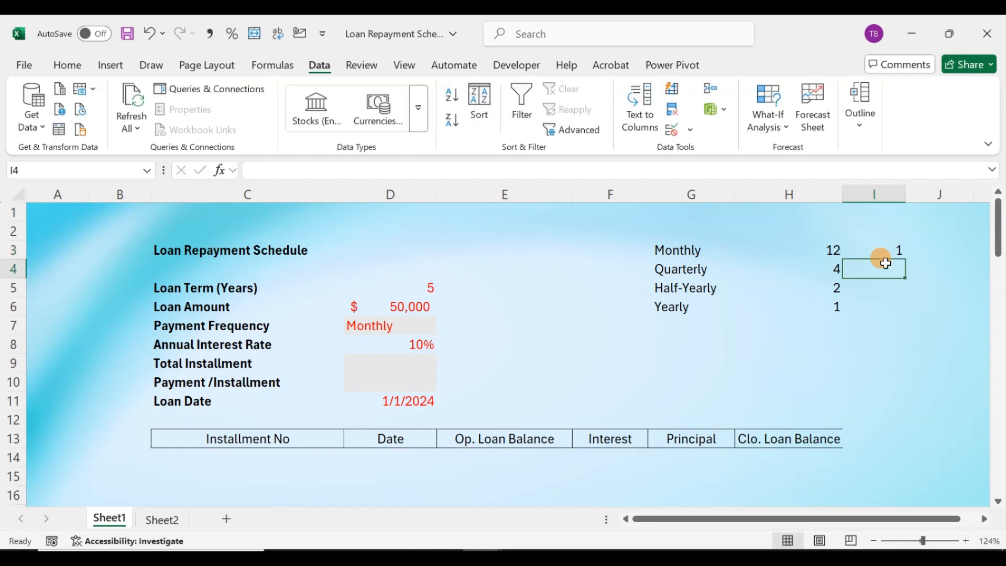
text(3)
key(Return)
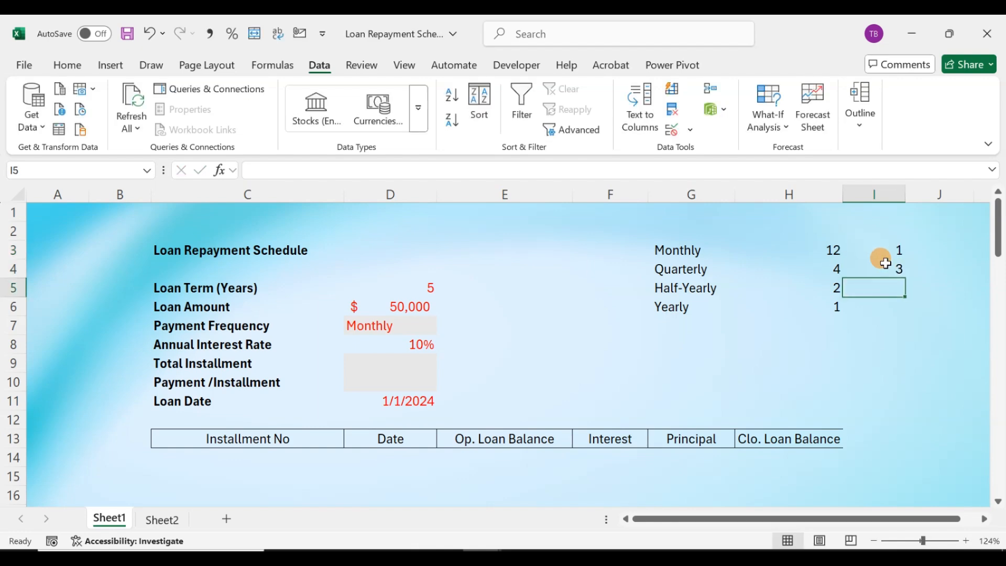
text(6)
key(Return)
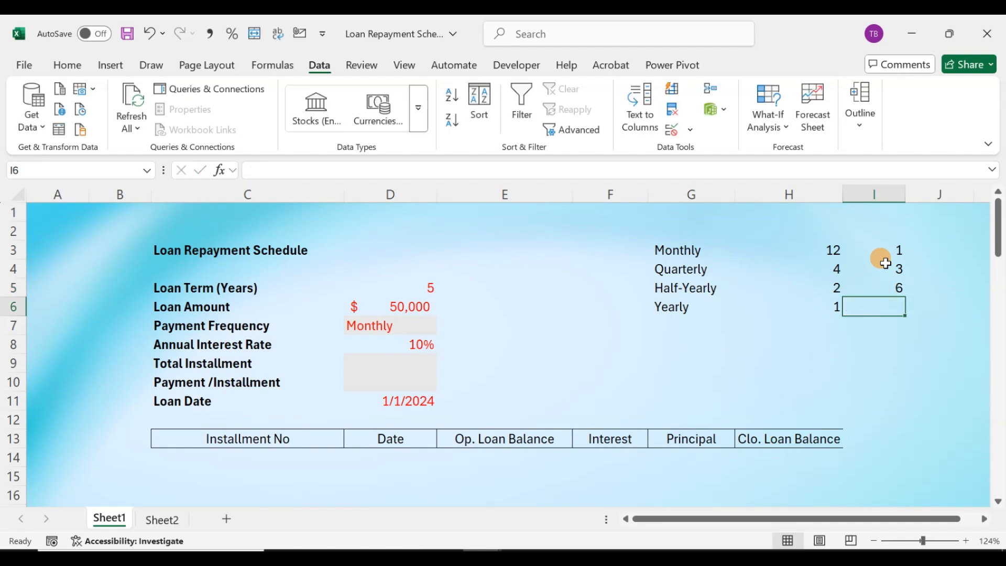
text(12)
key(Return)
key(Up)
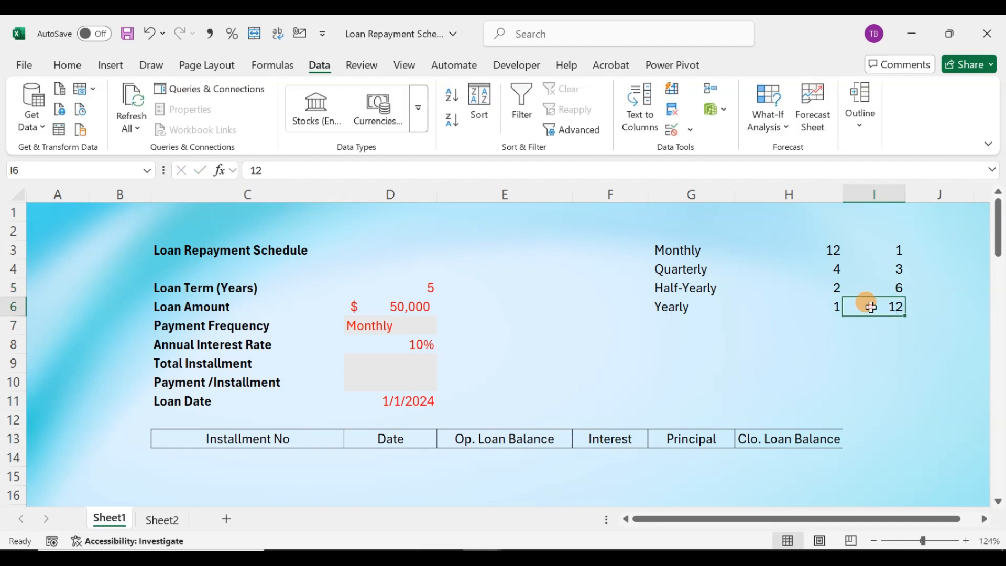
click(402, 457)
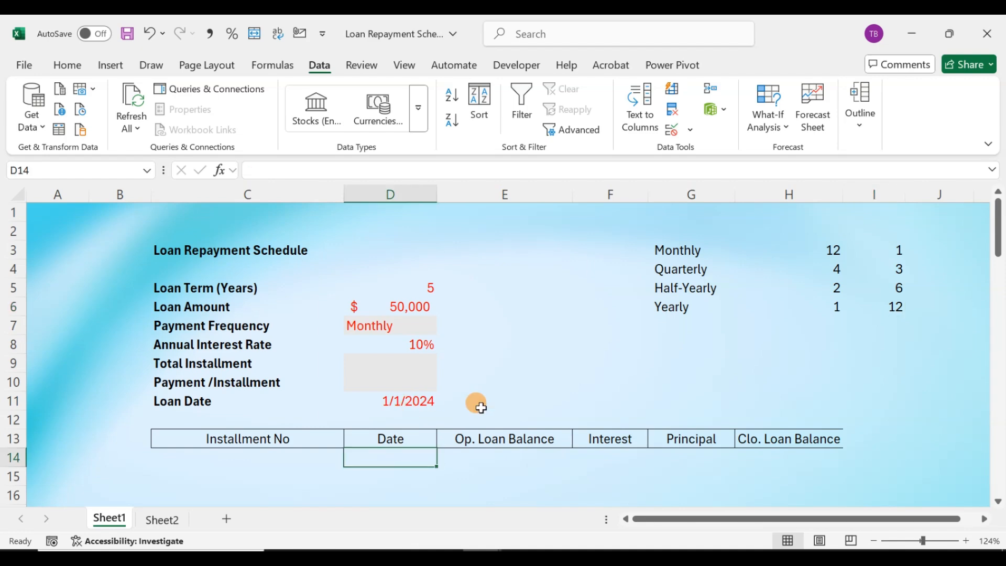
click(407, 361)
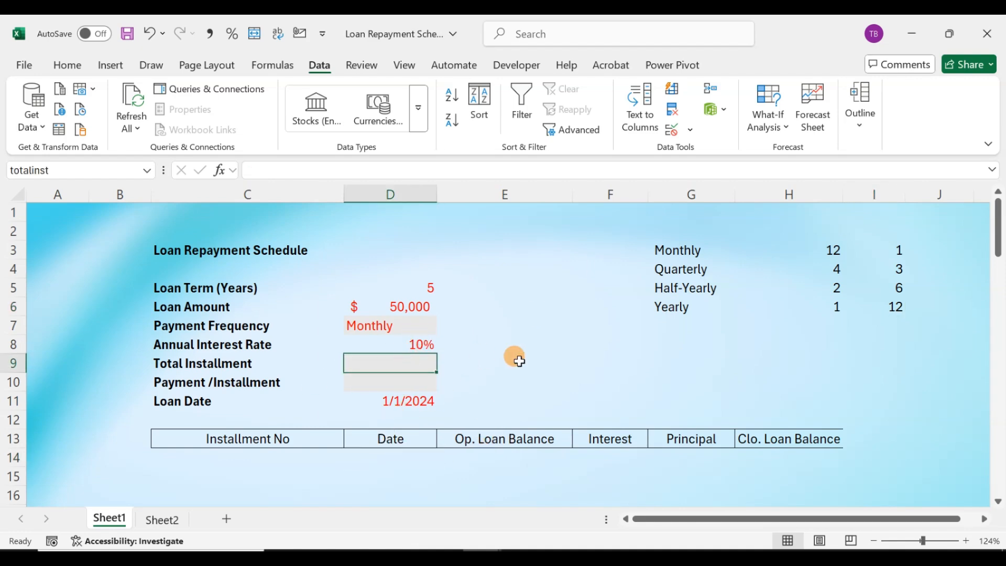
text(=)
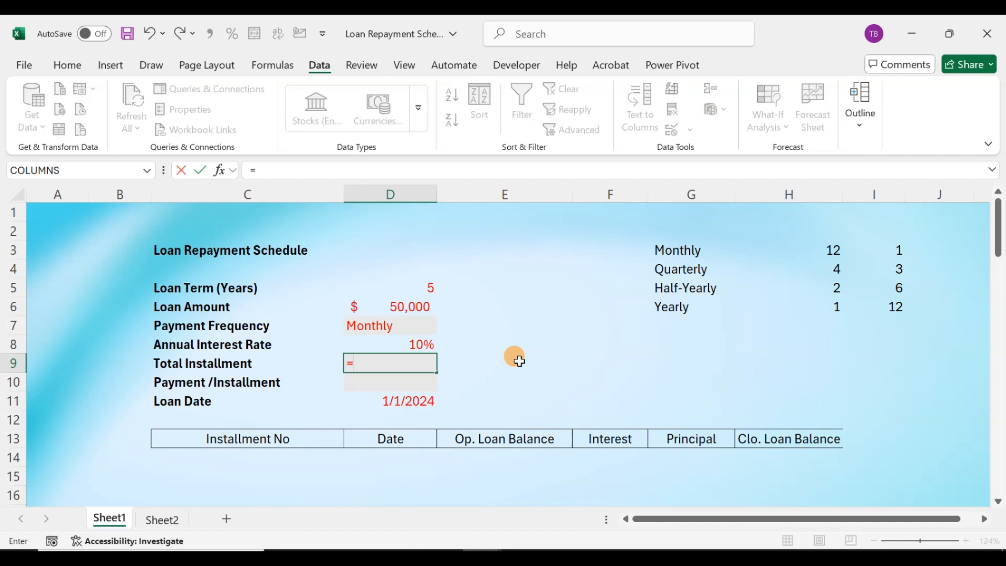
text(vlo)
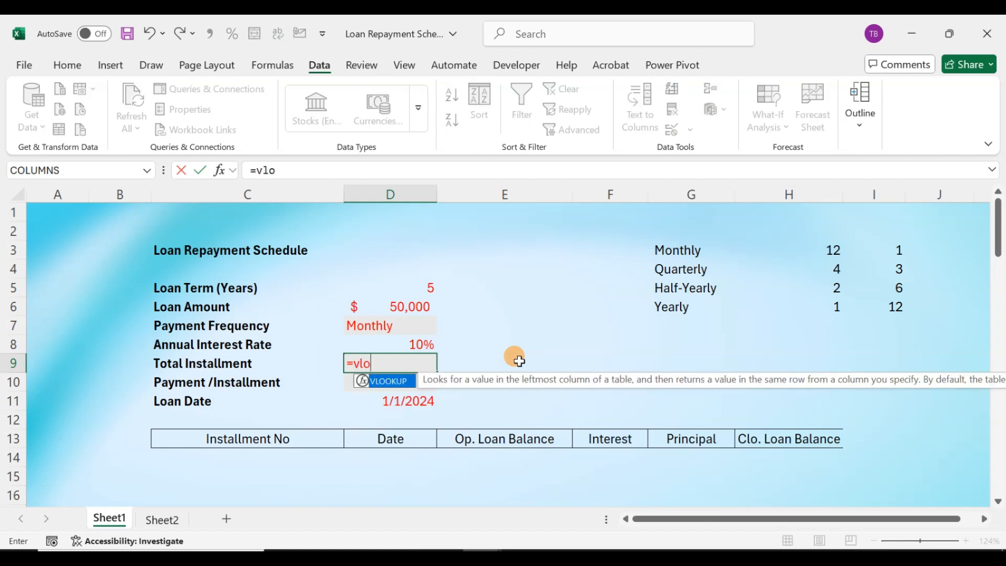
key(Tab)
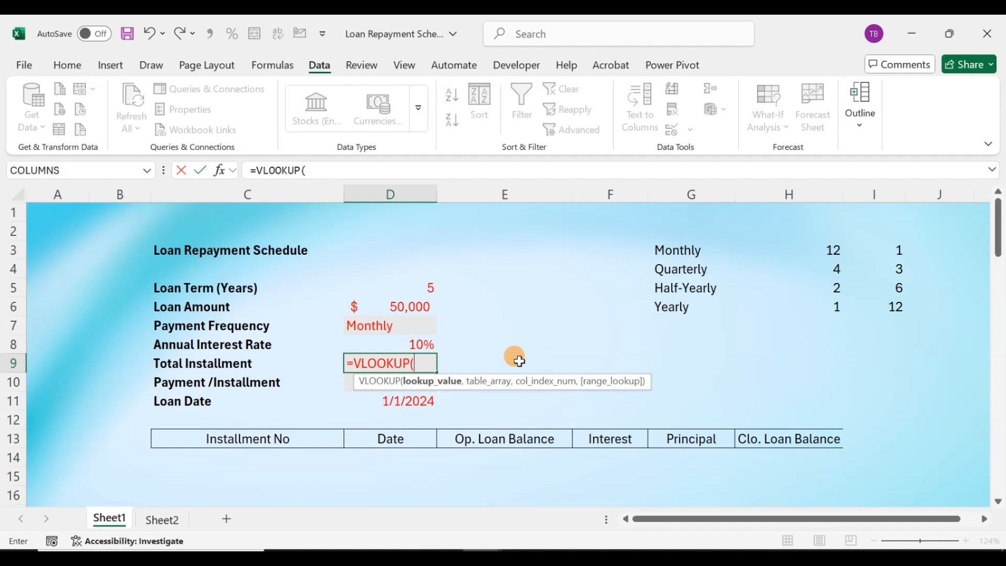
text(pa)
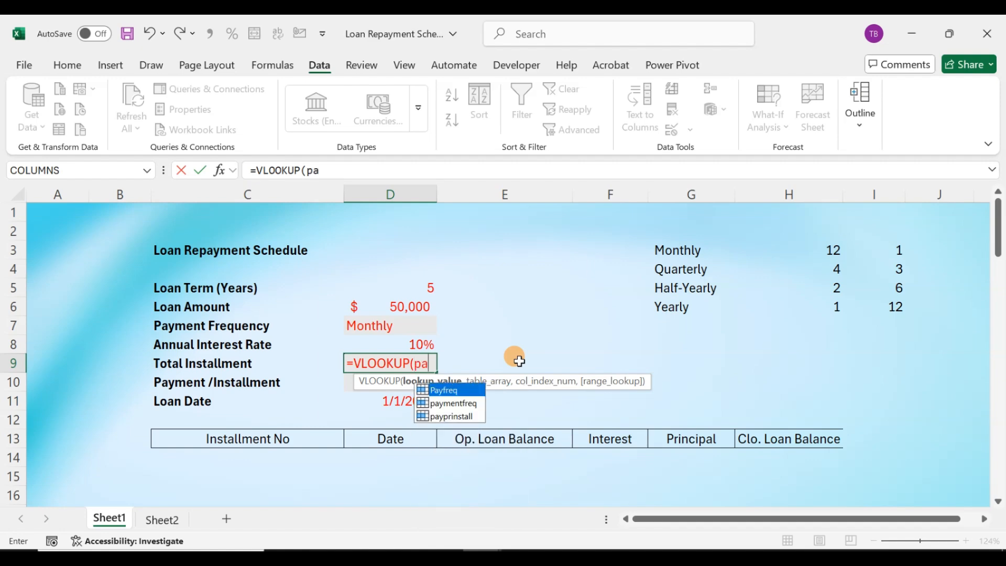
text(ymentfreq)
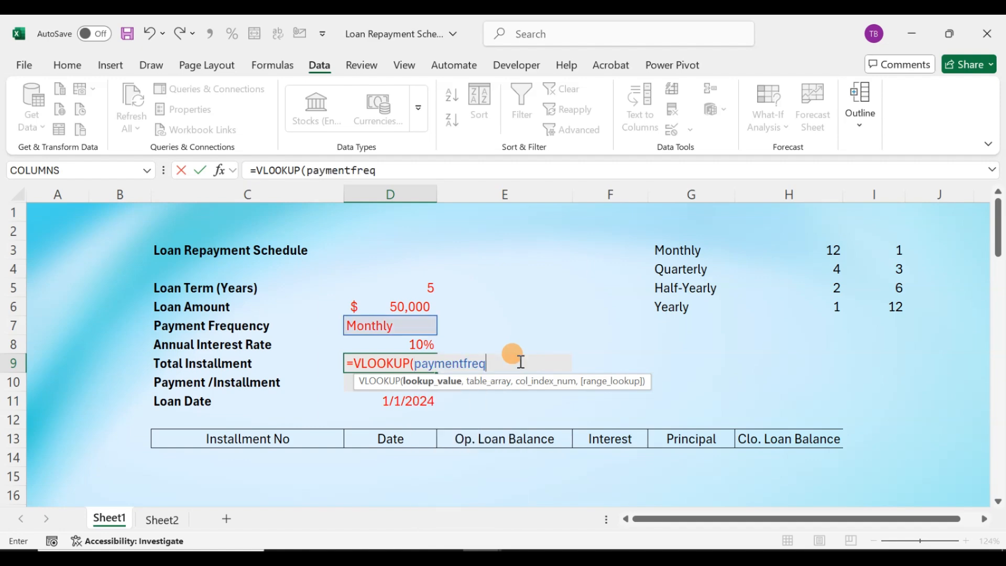
text(,)
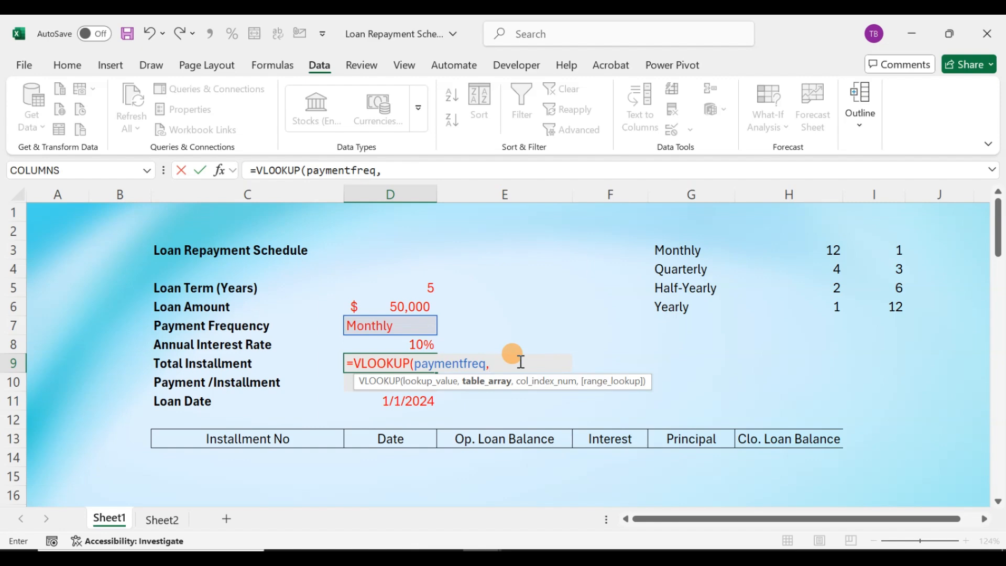
key(Escape)
Define the name datatable for the payment frequency lookup table in cells G3:I6.
key(Up)
key(Up)
key(Right)
key(Right)
key(Right)
key(Up)
key(Up)
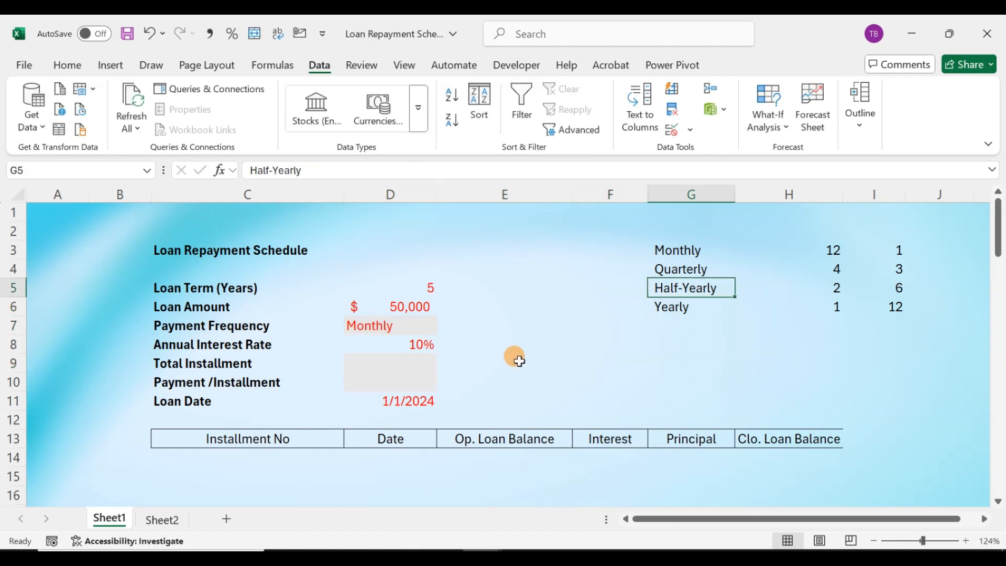
key(Up)
key(Up)
key(shift+Right)
key(shift+Right)
key(shift+Down)
key(shift+Down)
key(shift+Down)
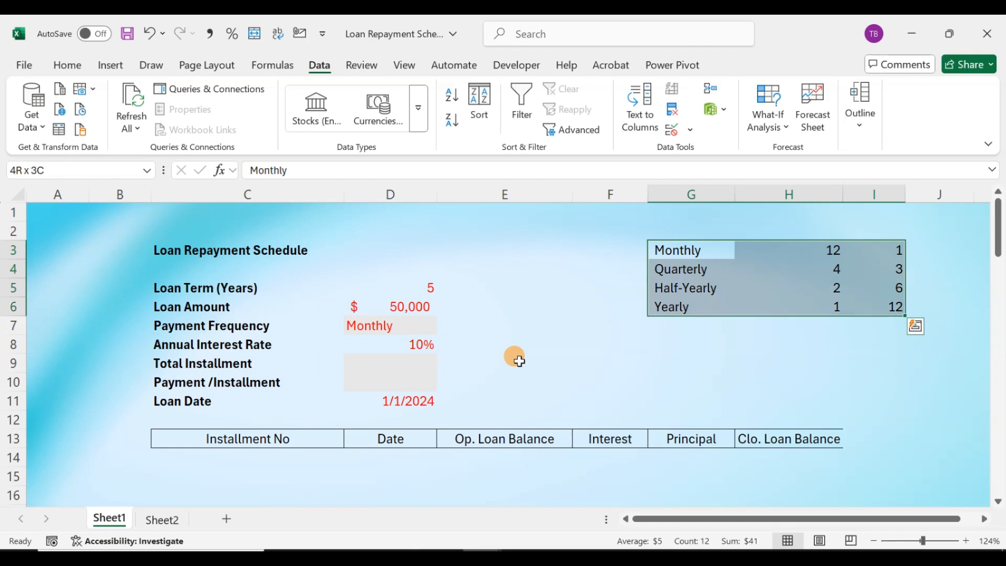
click(90, 170)
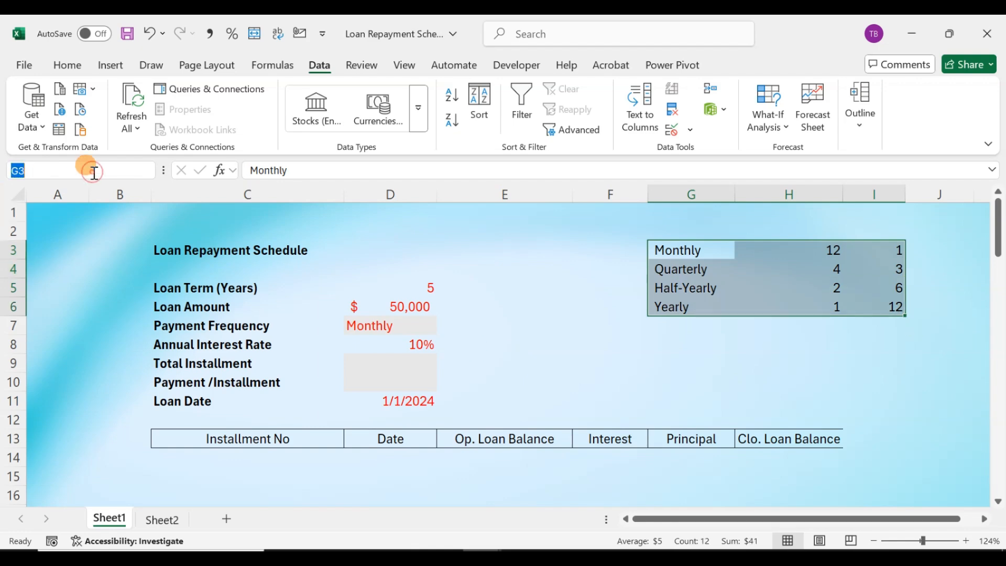
text(datatable)
key(Return)
Start the Total Installment formula in cell D9 with =VLOOKUP(paymentfreq,datatable,2,FALSE) to look up the yearly payment count.
click(408, 363)
text(=vlo)
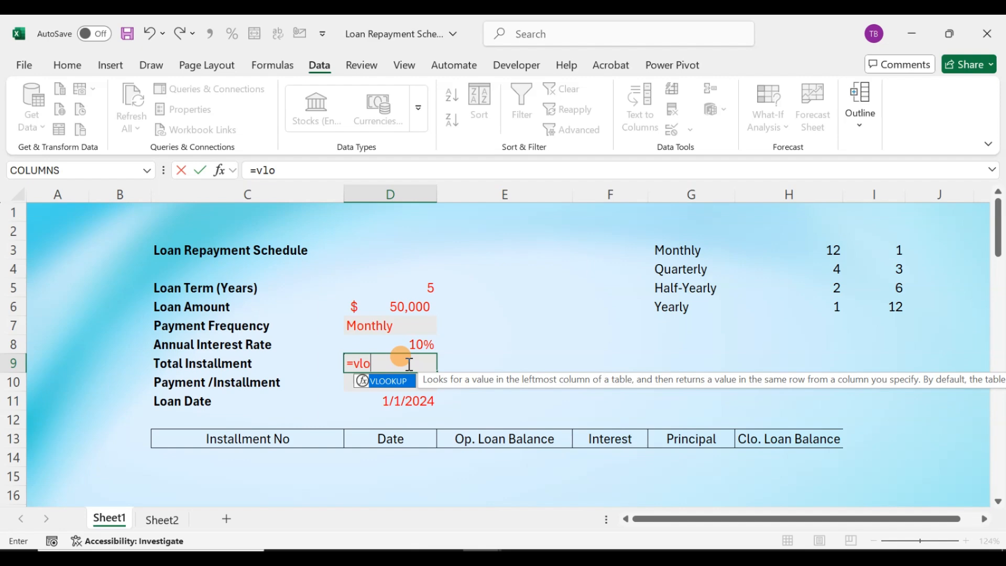
key(Tab)
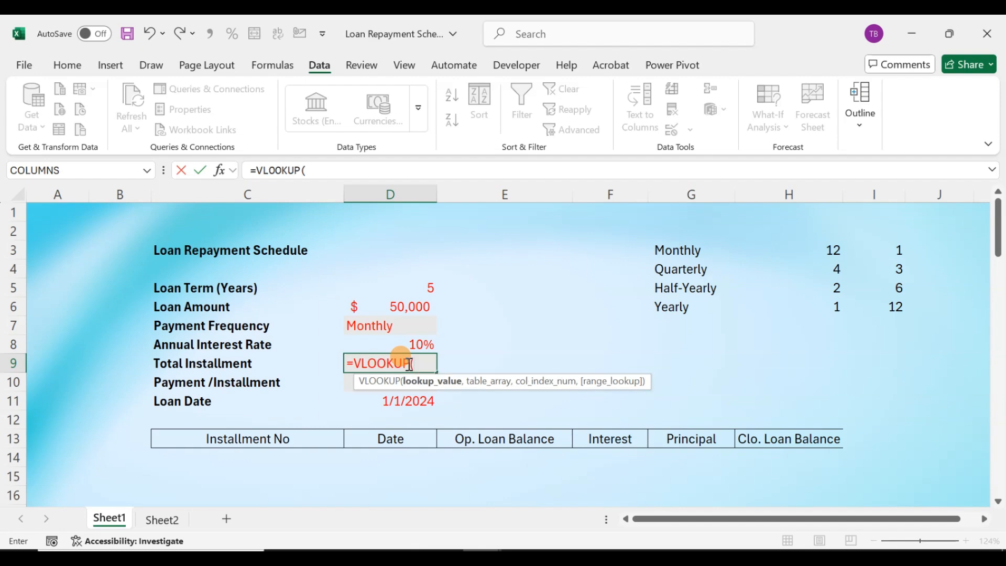
text(pay)
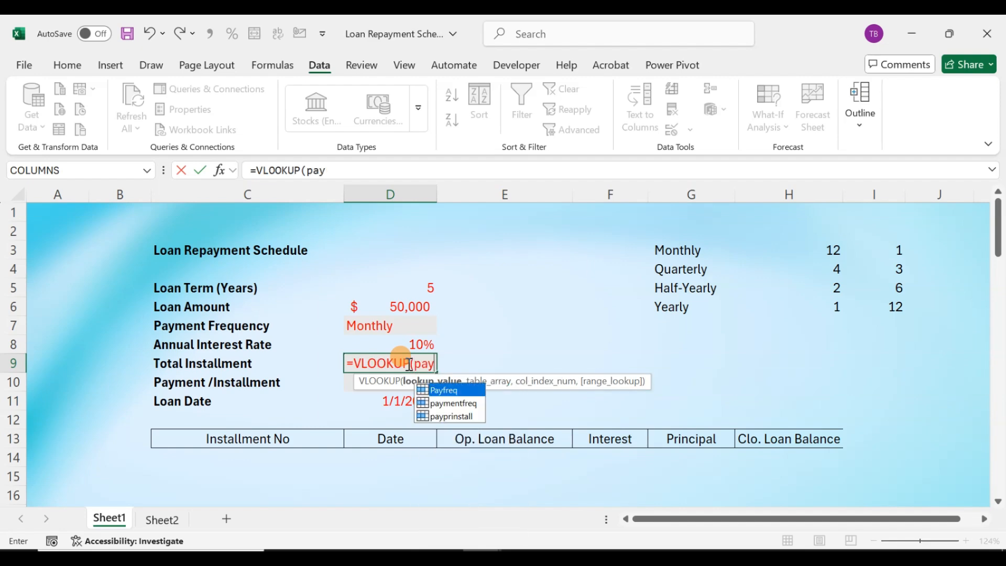
key(Down)
key(Tab)
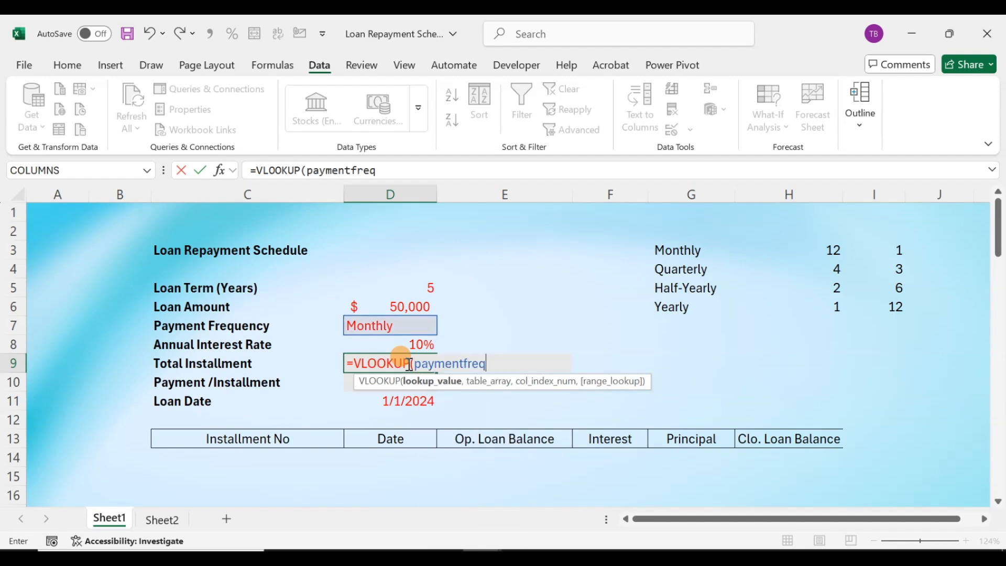
text(,data)
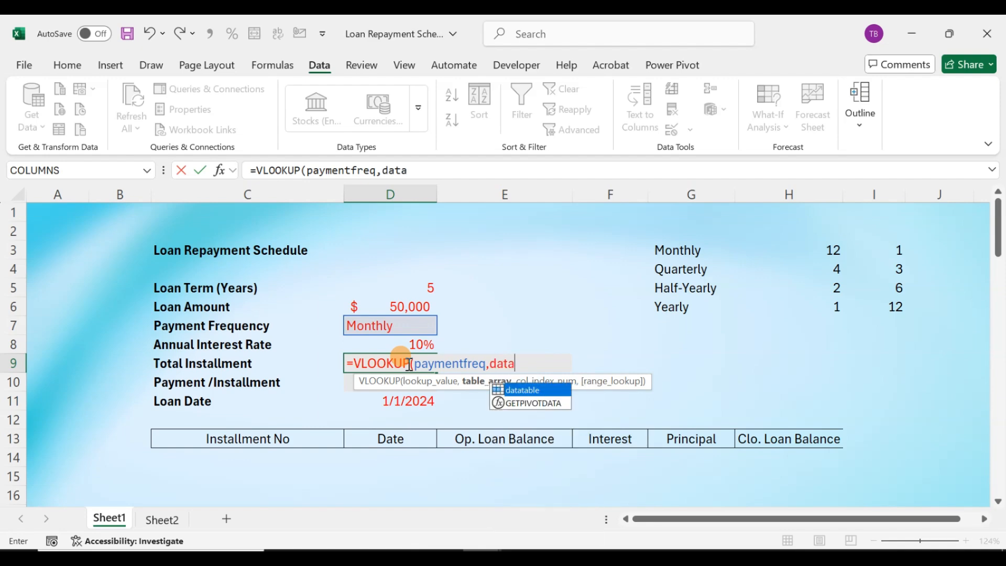
key(Tab)
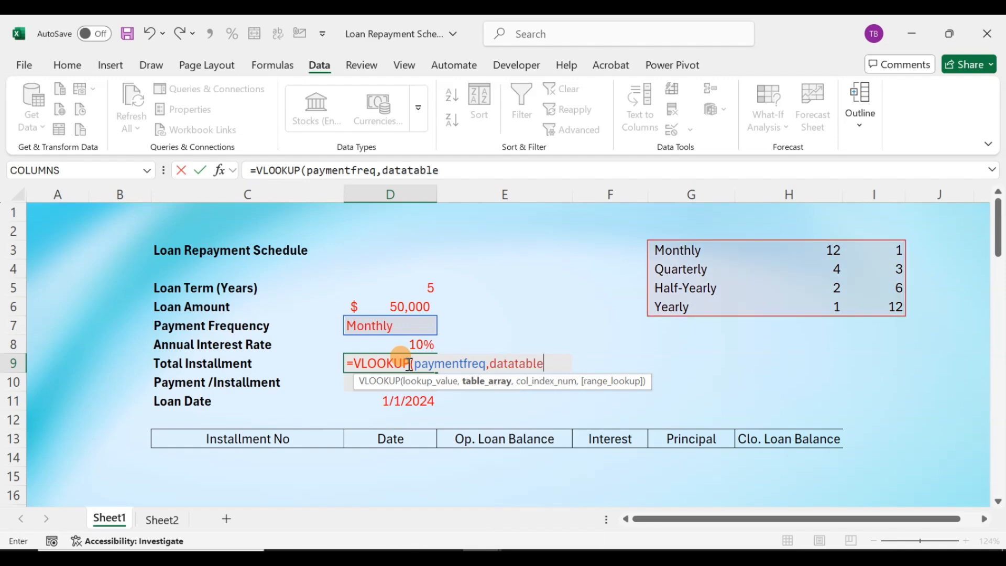
text(,)
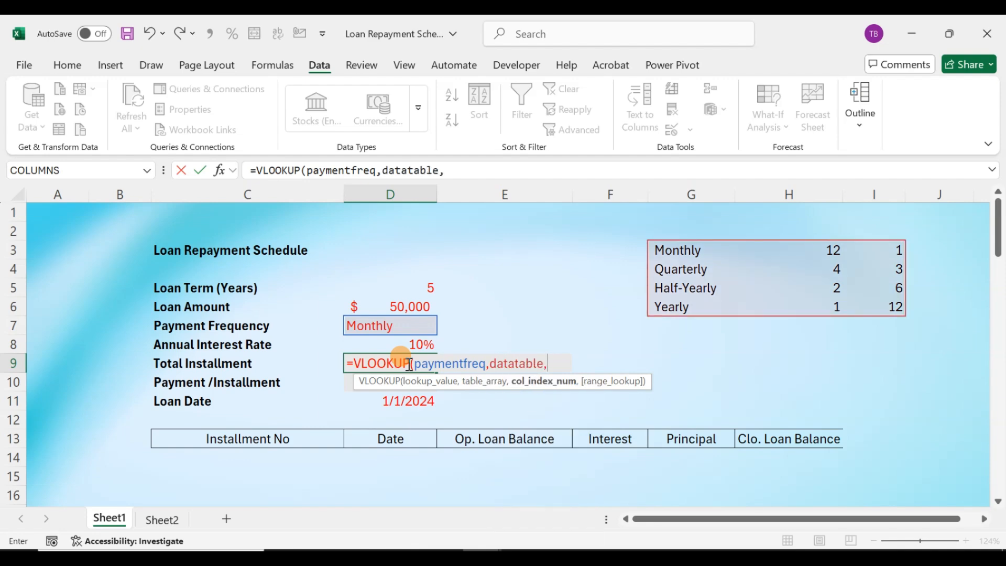
text(2,FALSE)
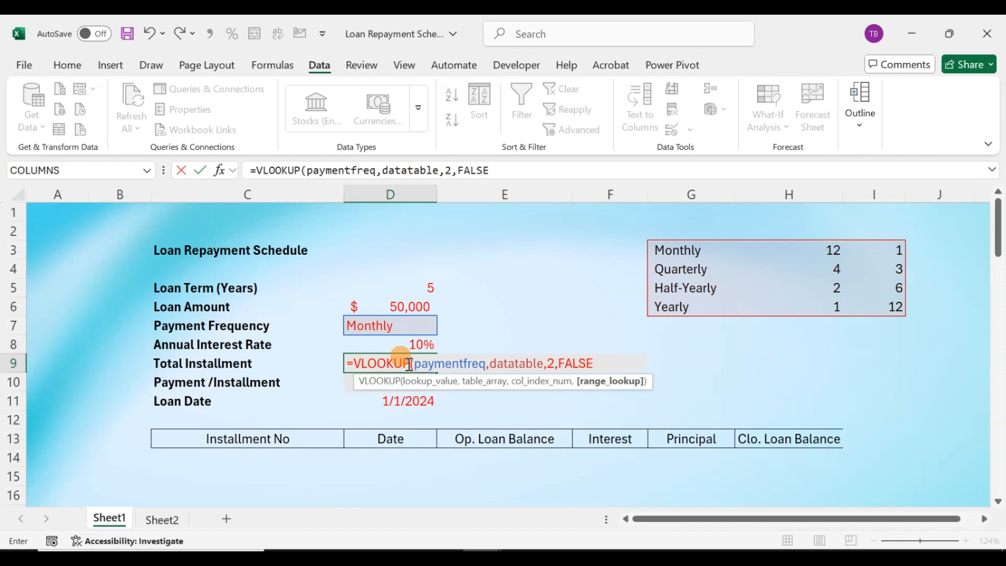
text())
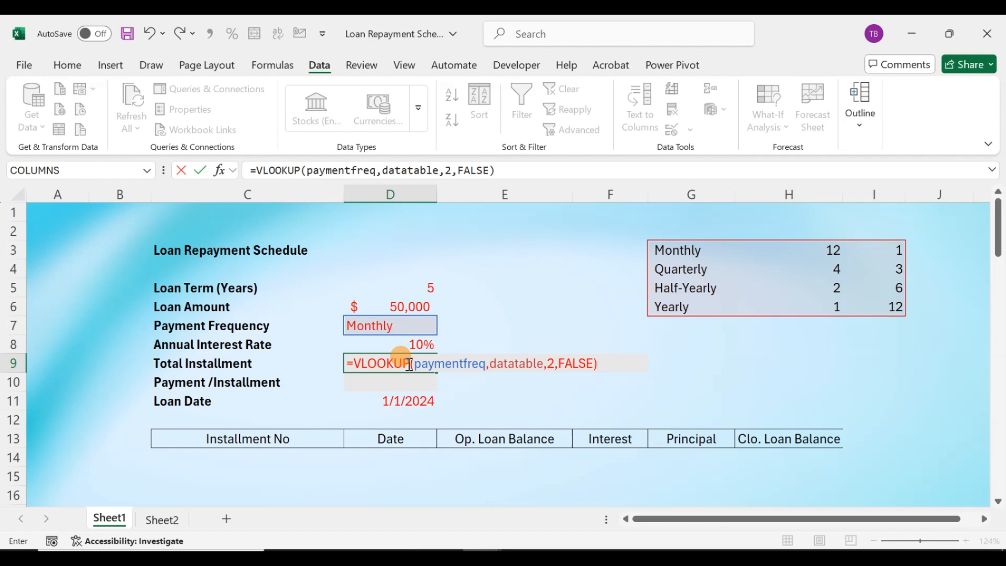
Multiply the VLOOKUP result in D9 by loanterm and commit the Total Installment formula.
text(*loa)
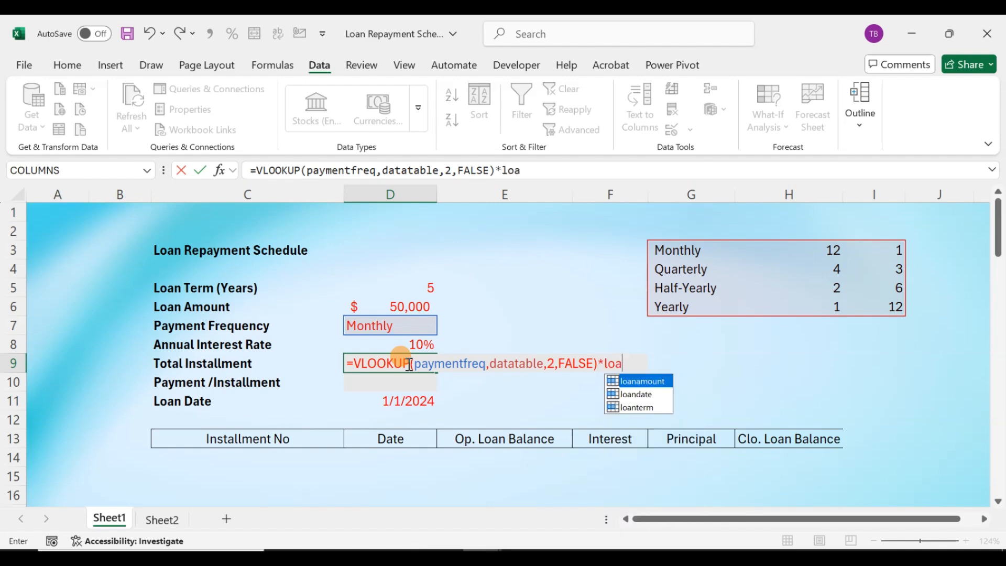
key(Down)
key(Down)
key(Tab)
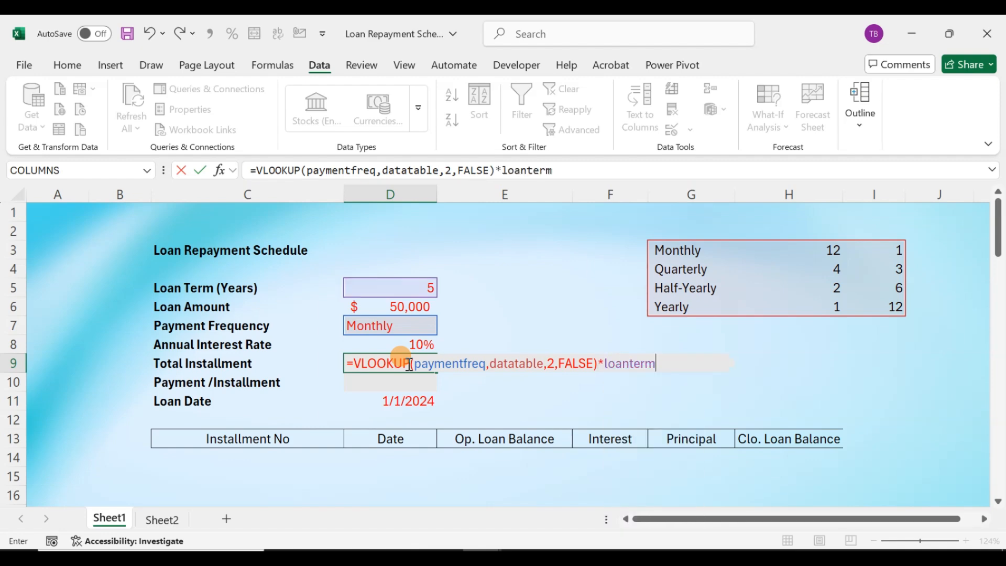
key(Return)
click(408, 363)
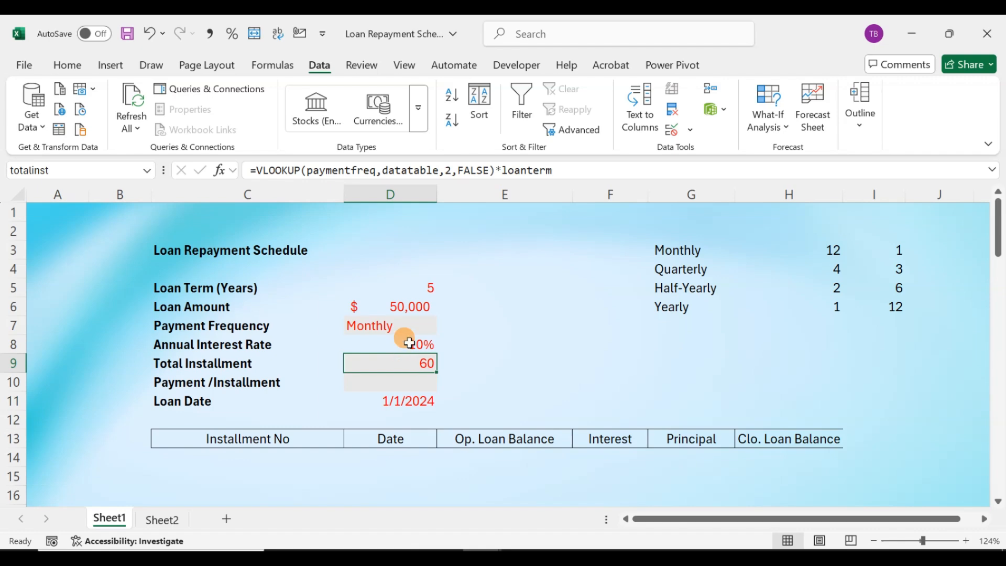
Test the Total Installment formula with the Quarterly and Half-Yearly payment frequencies, and restore the frequency in D7 to Monthly.
click(408, 326)
click(443, 327)
click(390, 355)
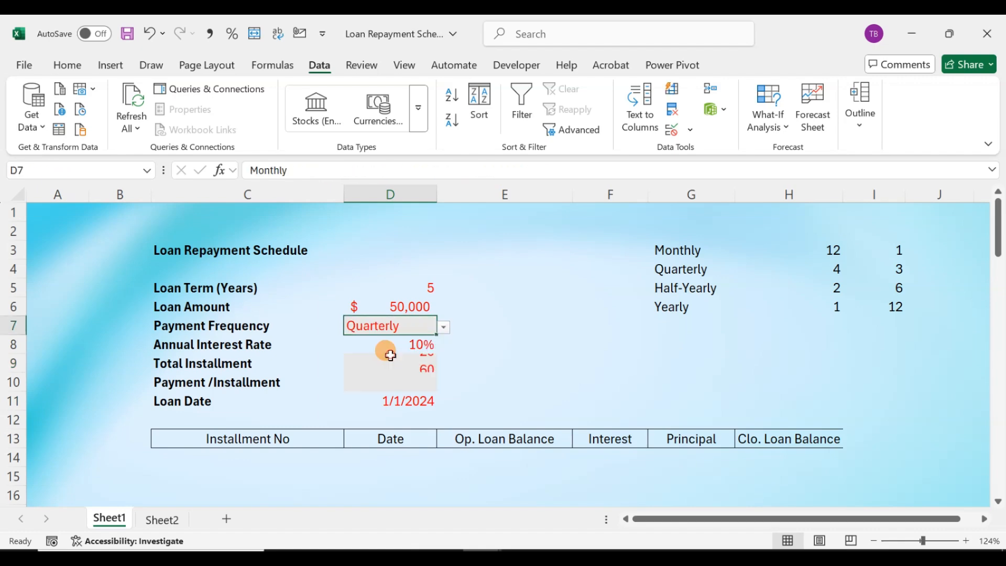
click(415, 364)
click(422, 326)
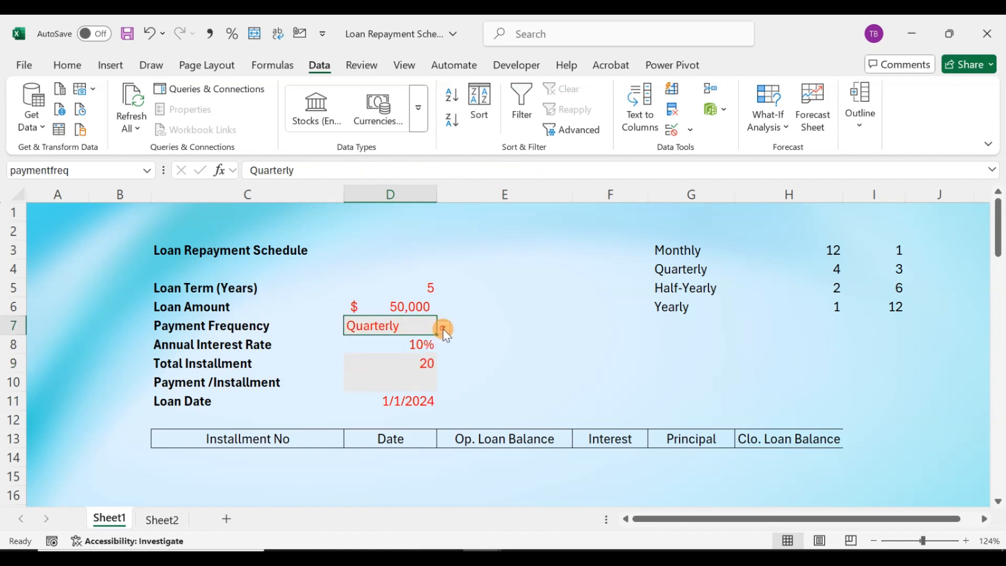
click(443, 327)
click(405, 367)
click(420, 364)
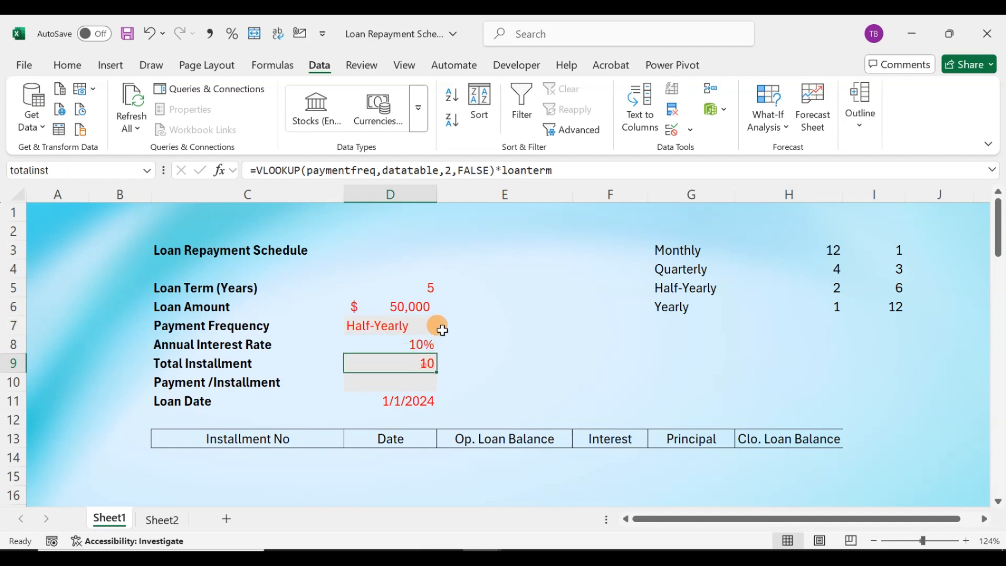
click(425, 325)
click(444, 327)
click(398, 344)
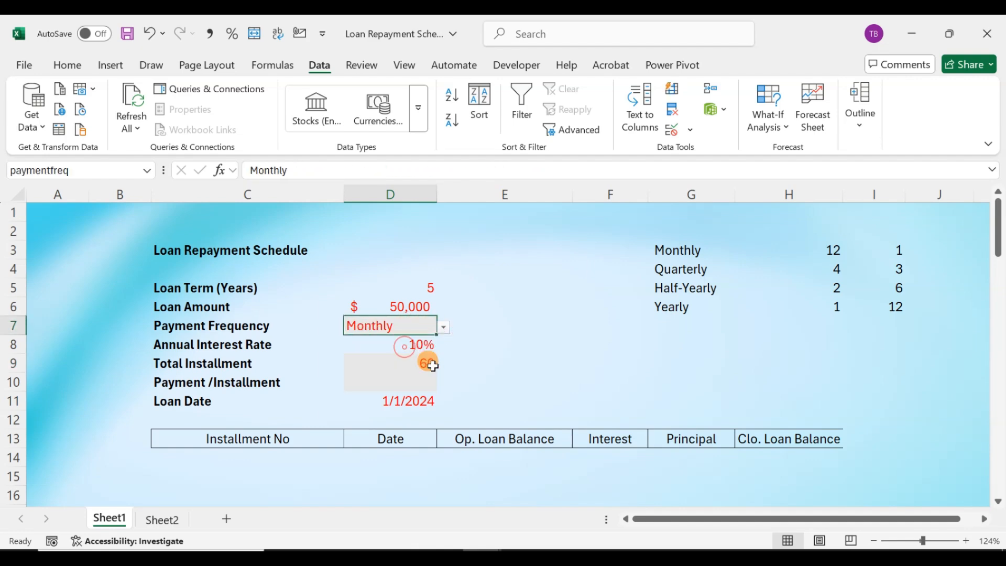
Start a PMT formula in the Payment /Installment cell D10, using annualrate followed by a division sign for the rate.
click(411, 379)
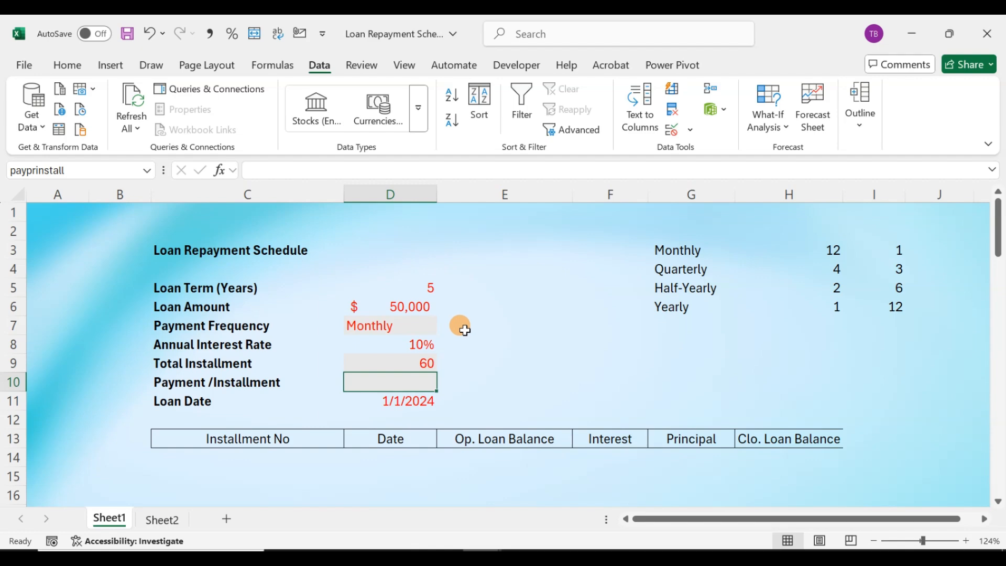
key(Down)
key(Up)
text(=pm)
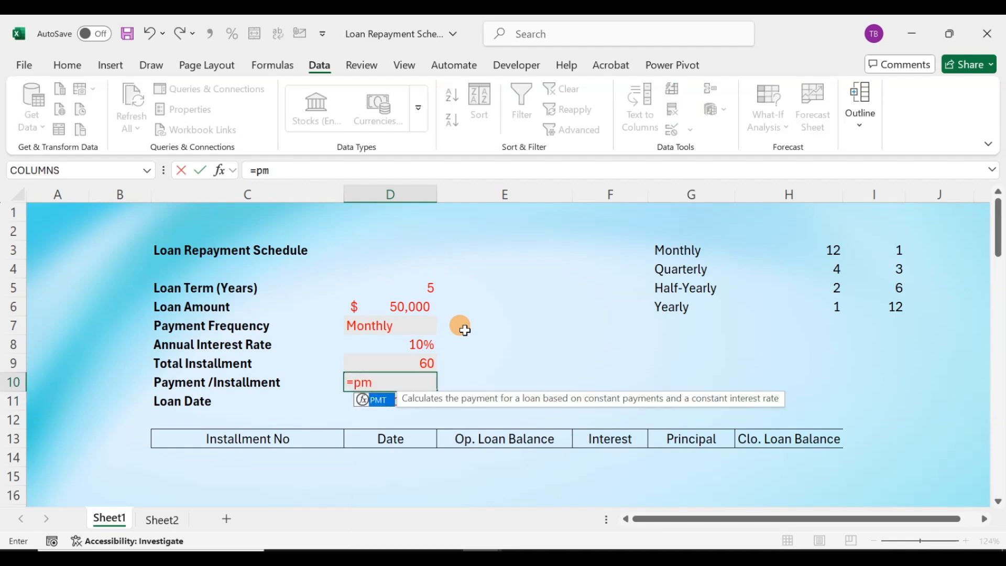
text(t)
key(Tab)
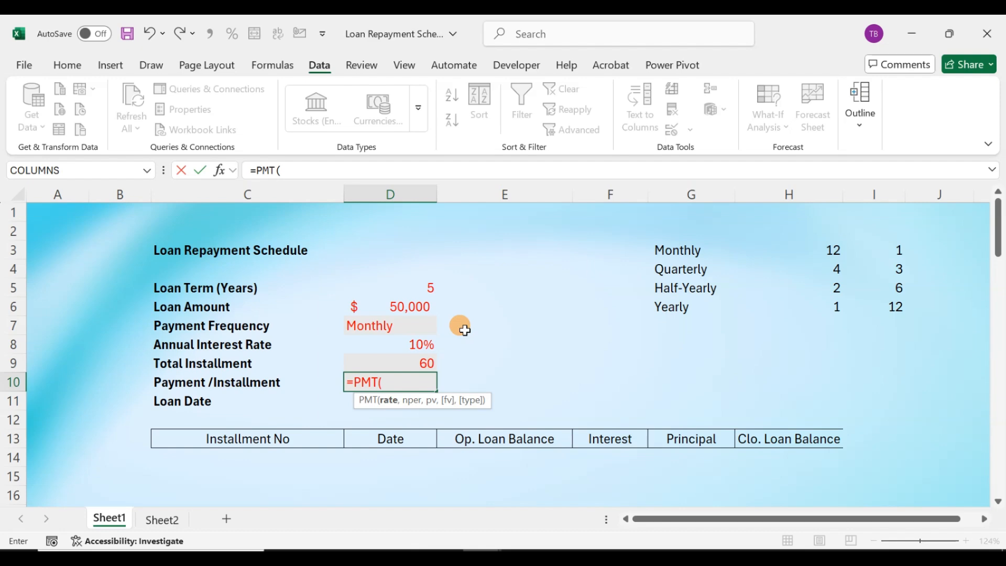
text(an)
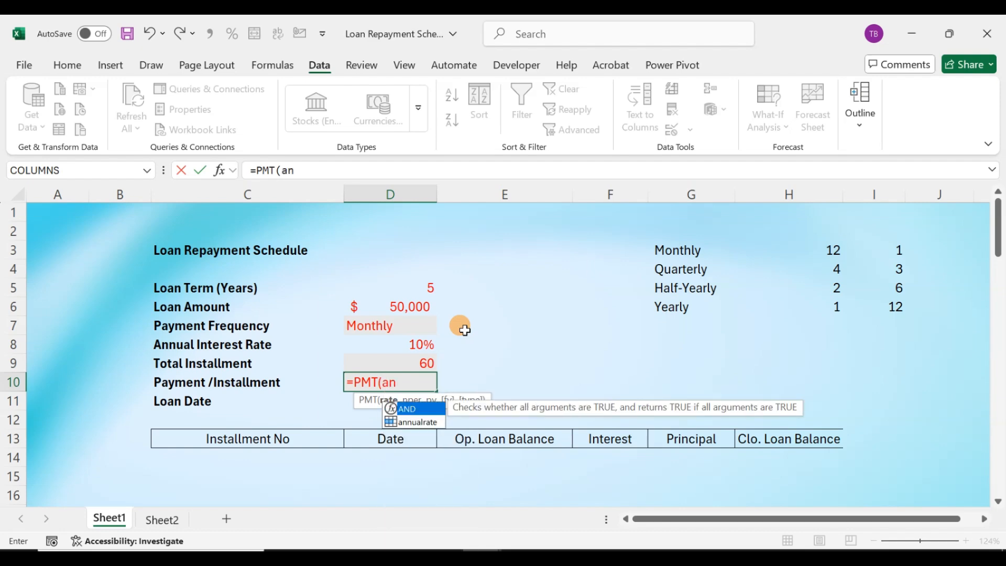
key(Down)
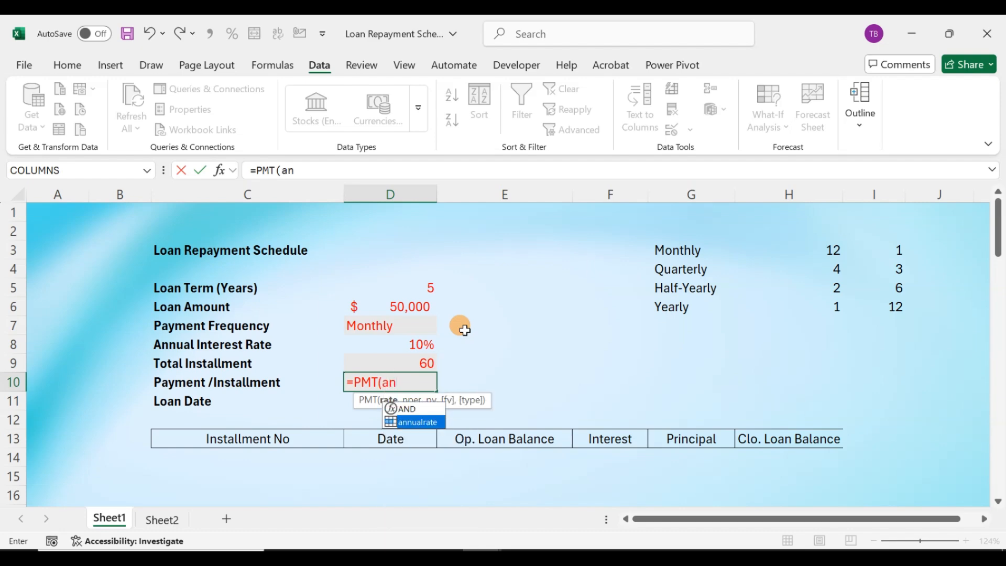
key(Tab)
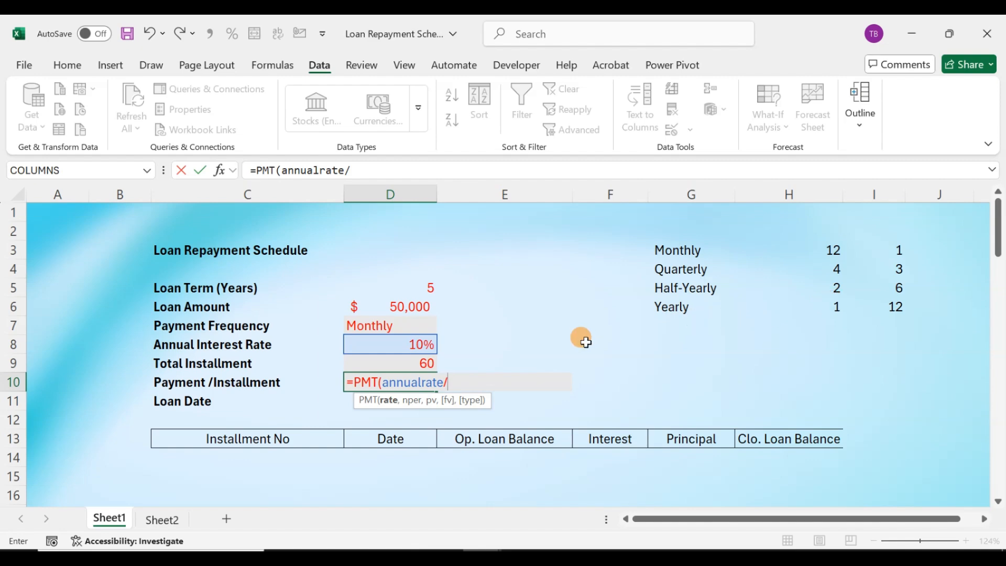
Complete the PMT rate argument by dividing annualrate by VLOOKUP(paymentfreq,datatable,2,FALSE).
text(vlo)
key(Tab)
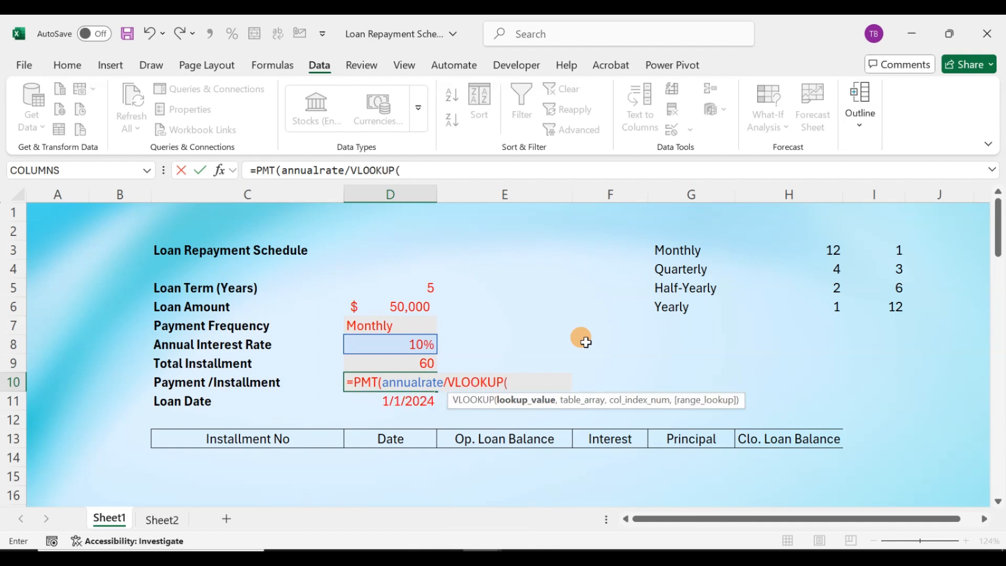
text(pay)
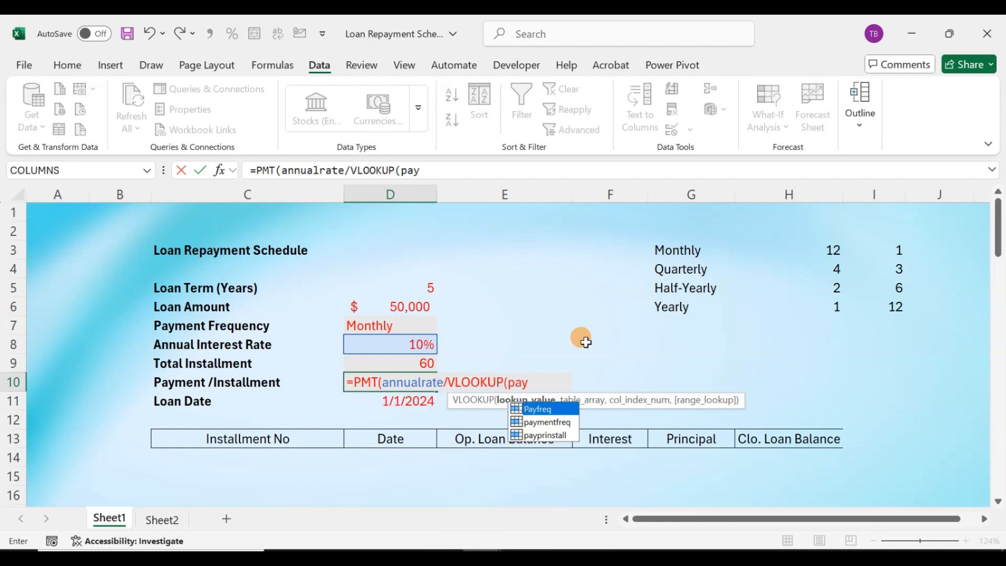
key(Down)
key(Tab)
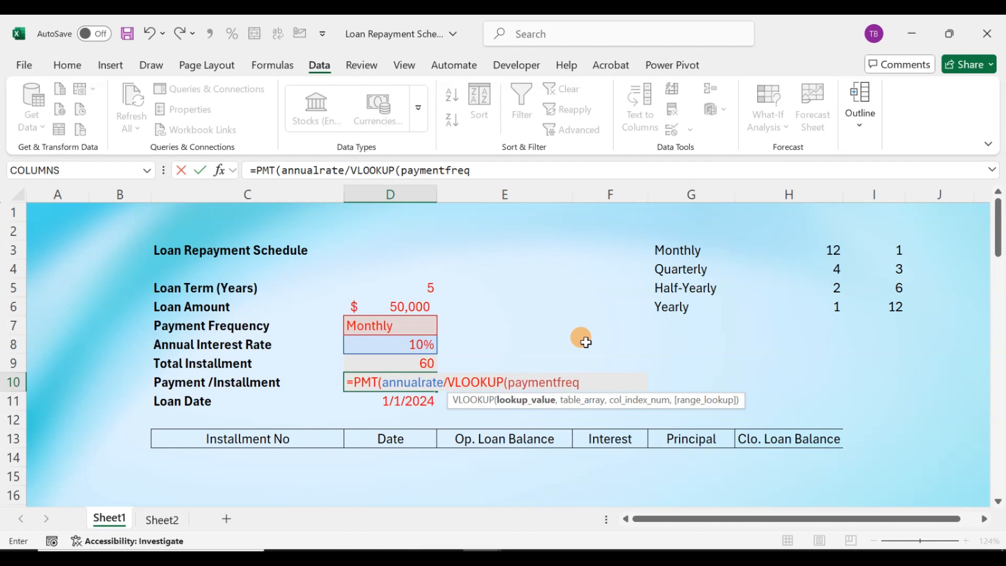
text(,data)
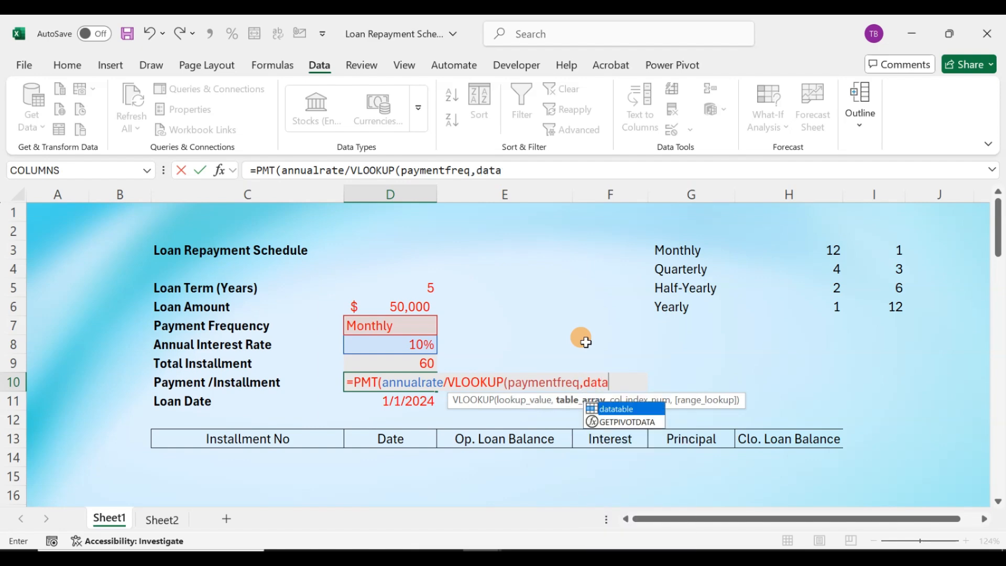
key(Tab)
text(,)
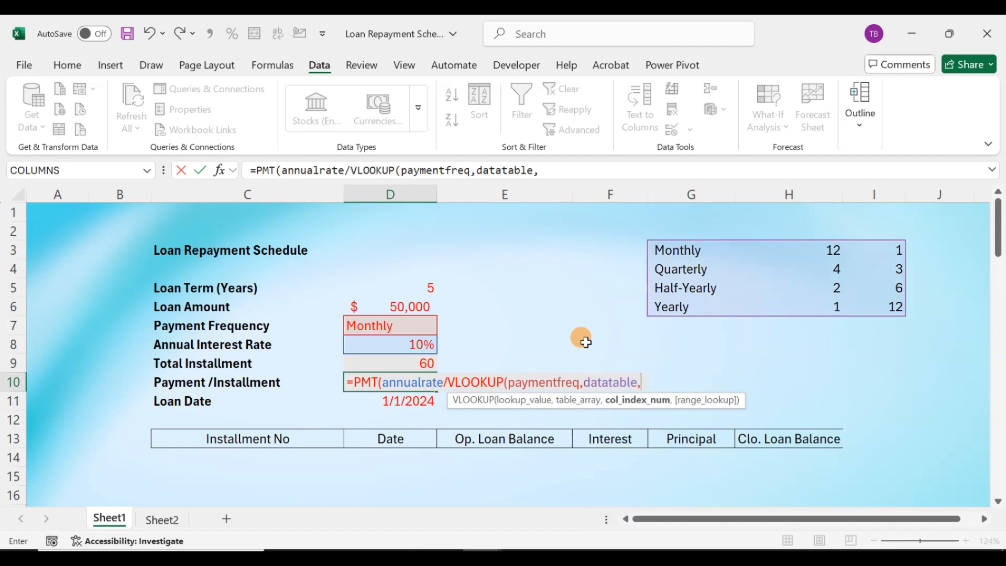
text(2,)
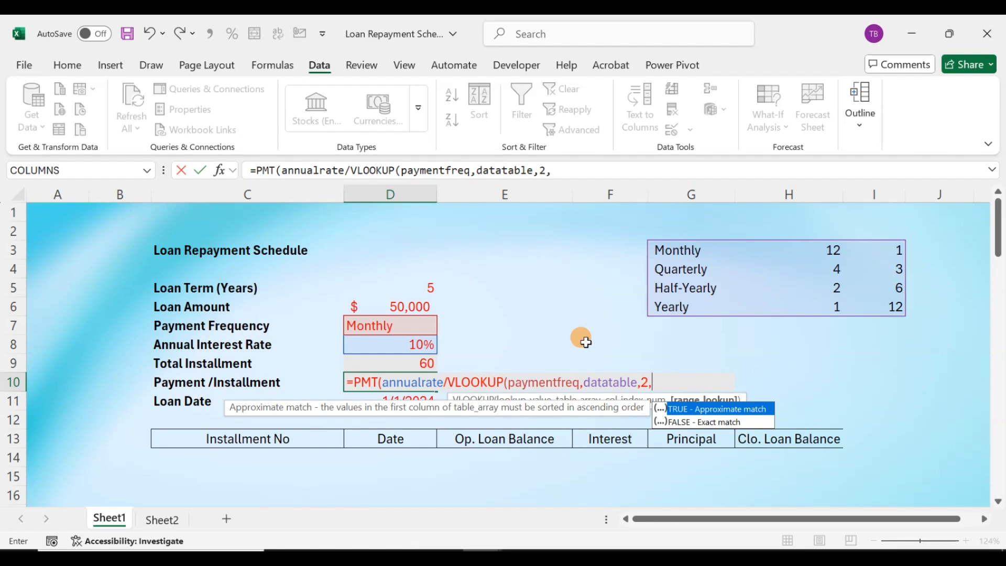
key(Down)
key(Tab)
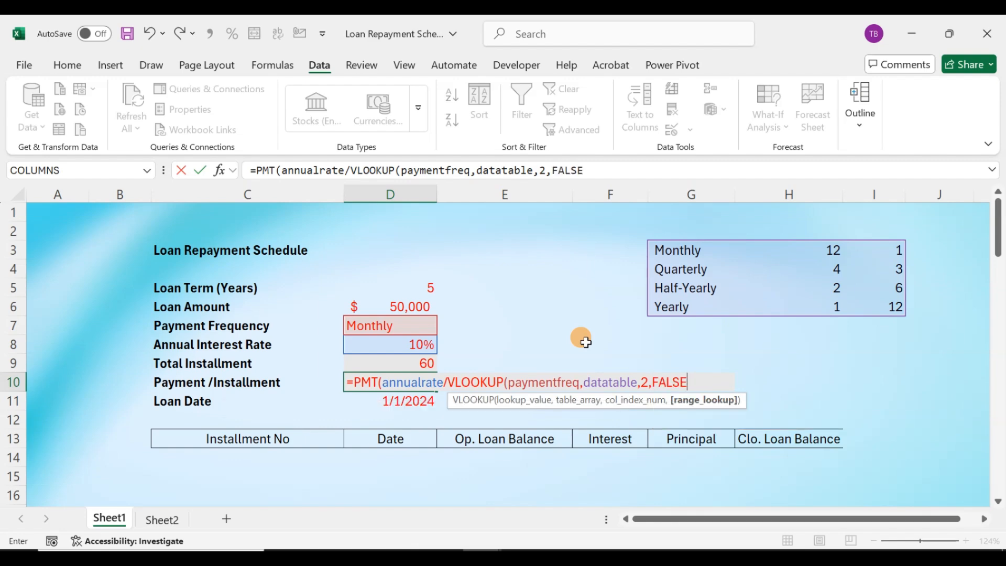
text())
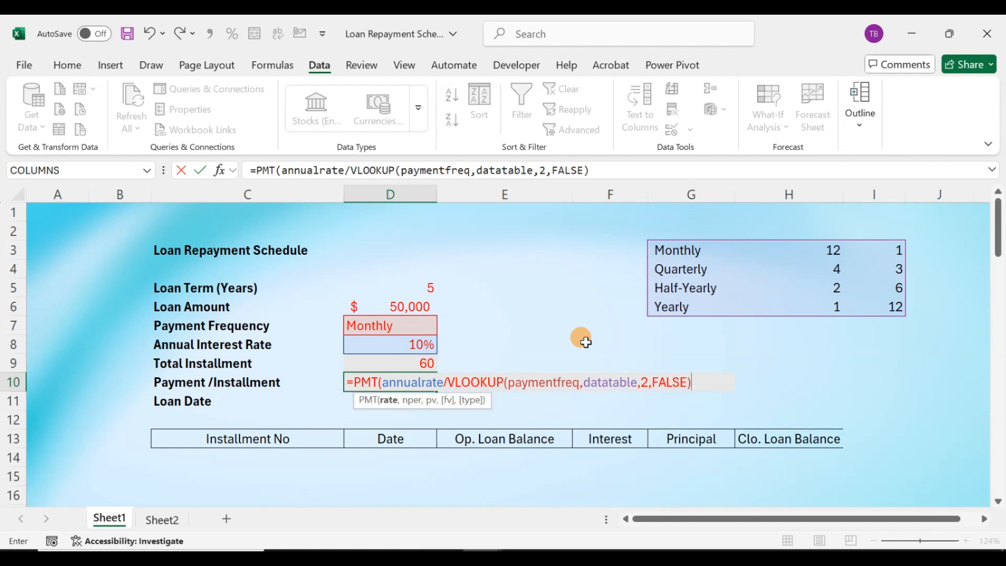
Add totalinst as the number of periods and loanamount as the present value in the PMT formula in D10.
text(,)
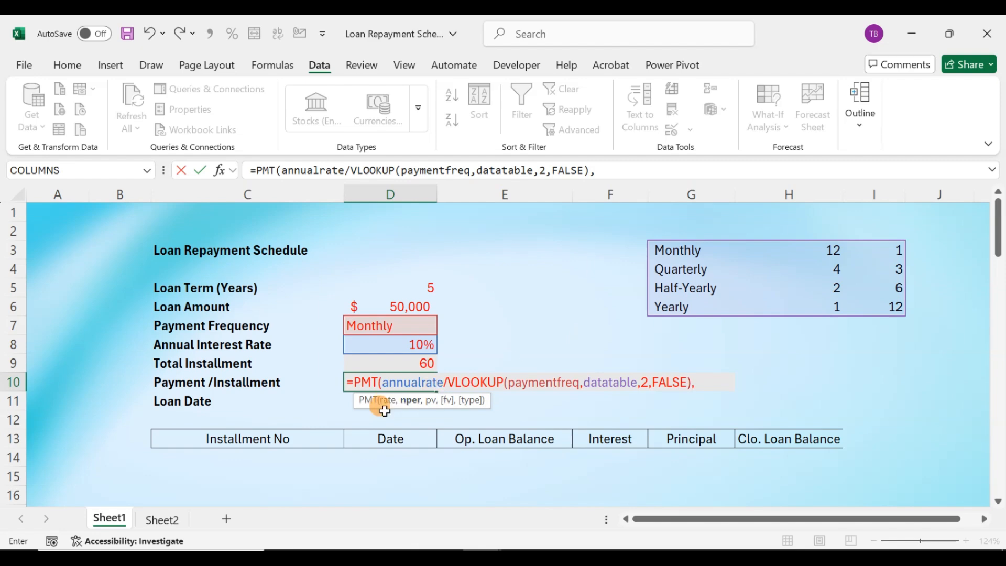
click(399, 361)
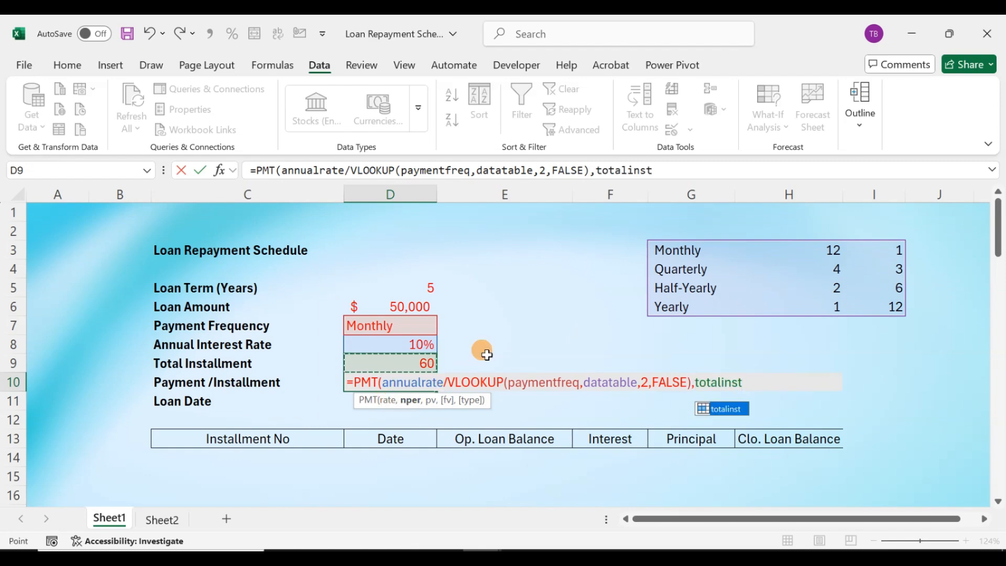
text(,)
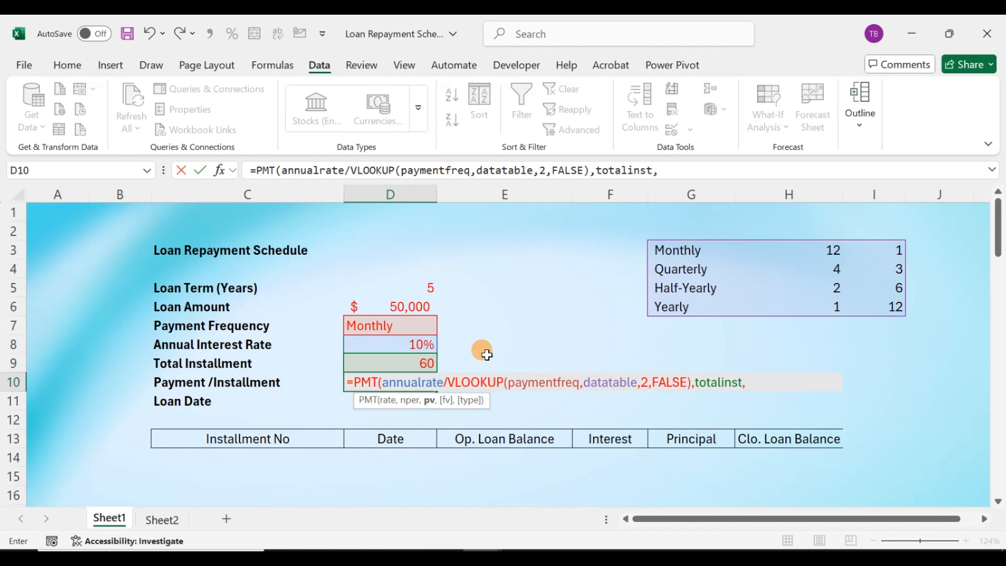
text(loa)
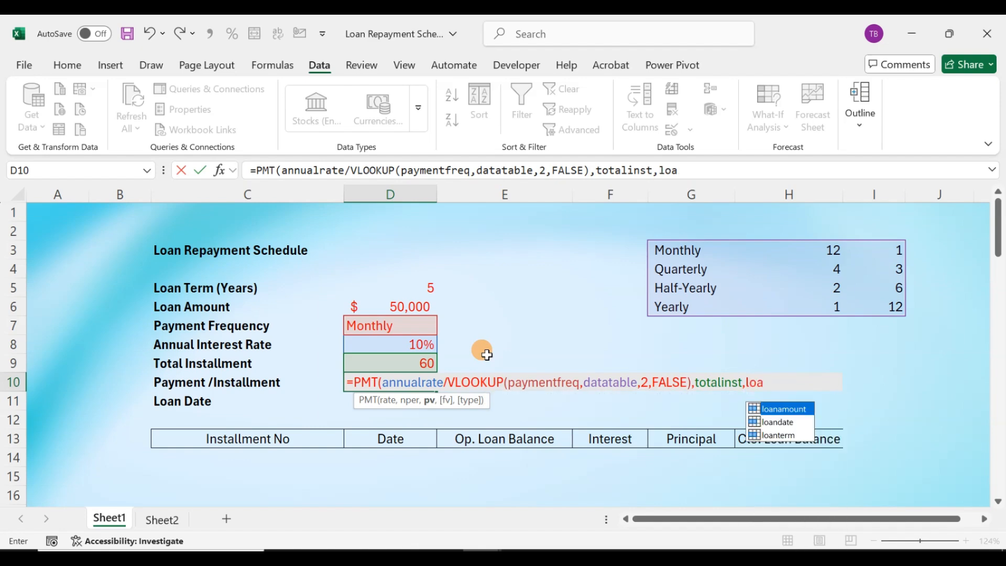
key(Tab)
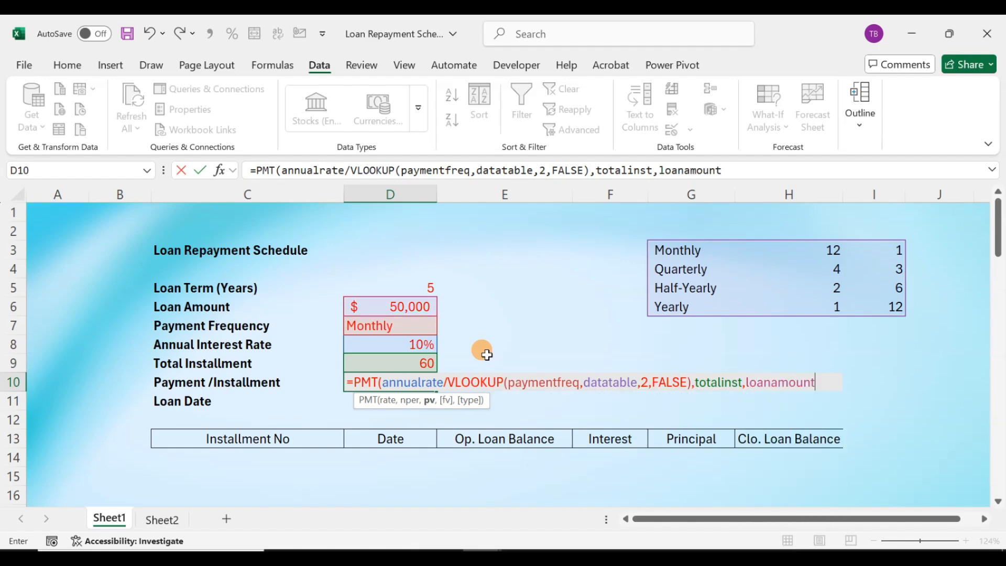
Finish the PMT formula in D10 with a future value of 0 and a payment type of 0, and commit it.
text(,0)
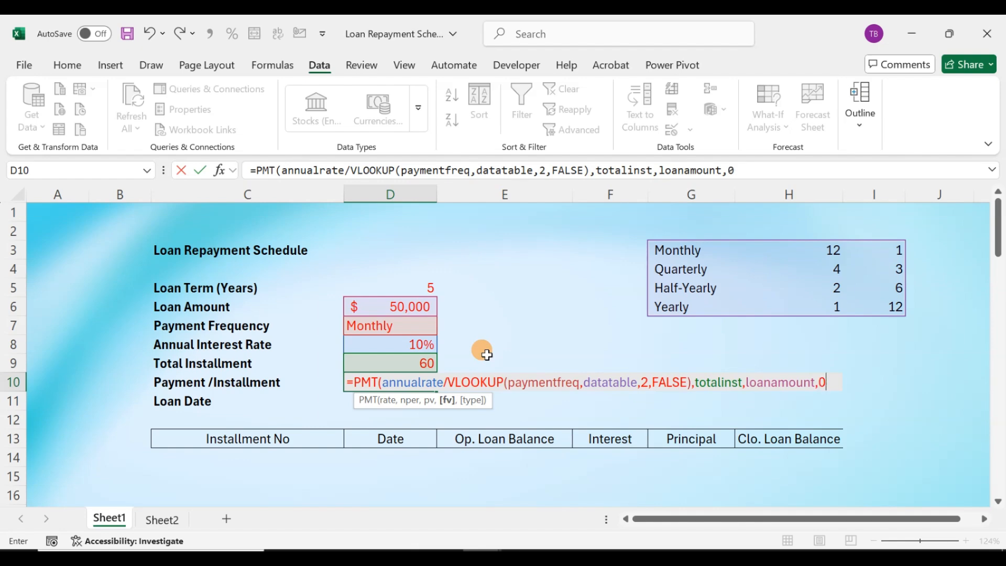
text(,0)
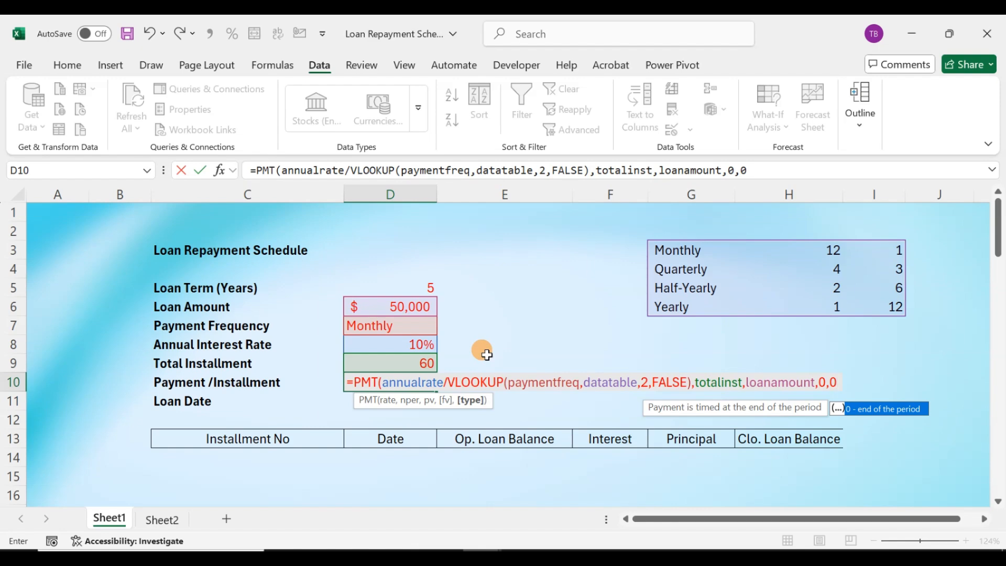
text())
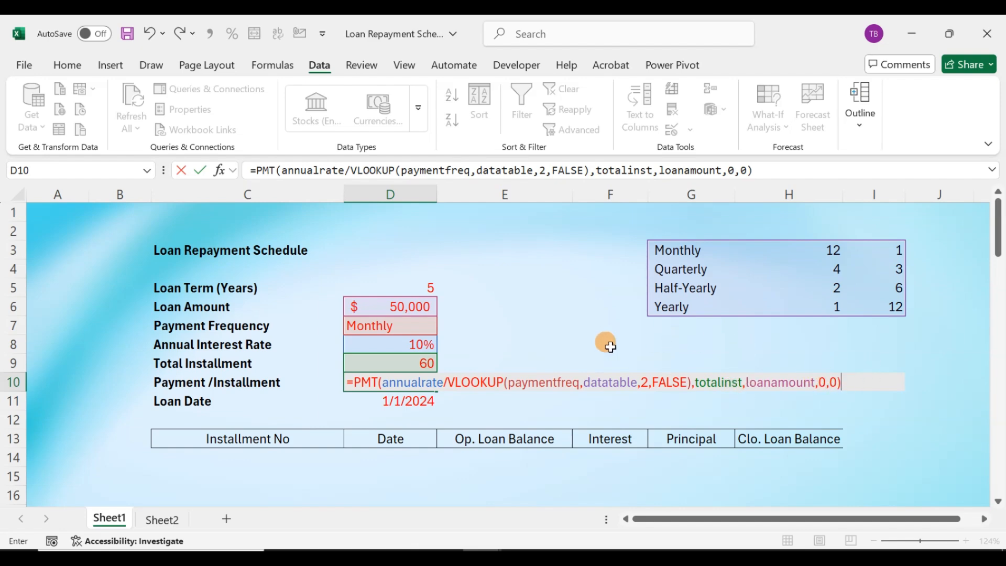
key(Return)
key(Up)
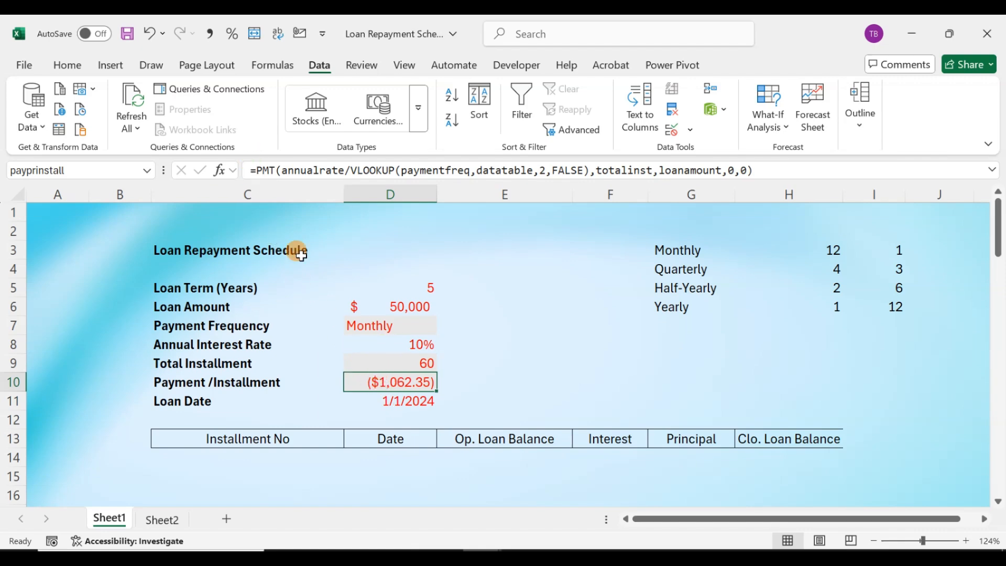
Put a minus sign in front of PMT in the Payment /Installment formula in D10.
click(258, 170)
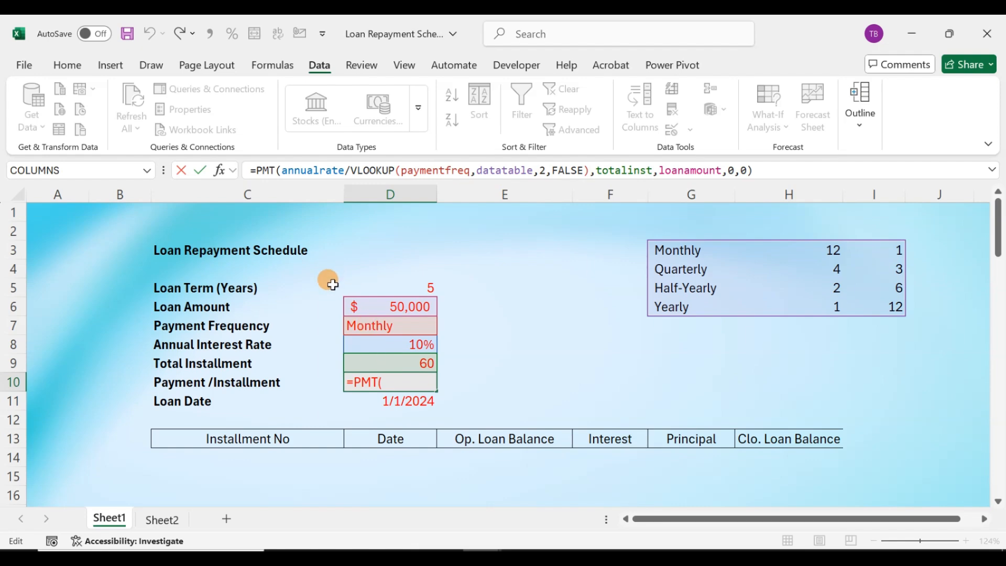
key(ctrl+Return)
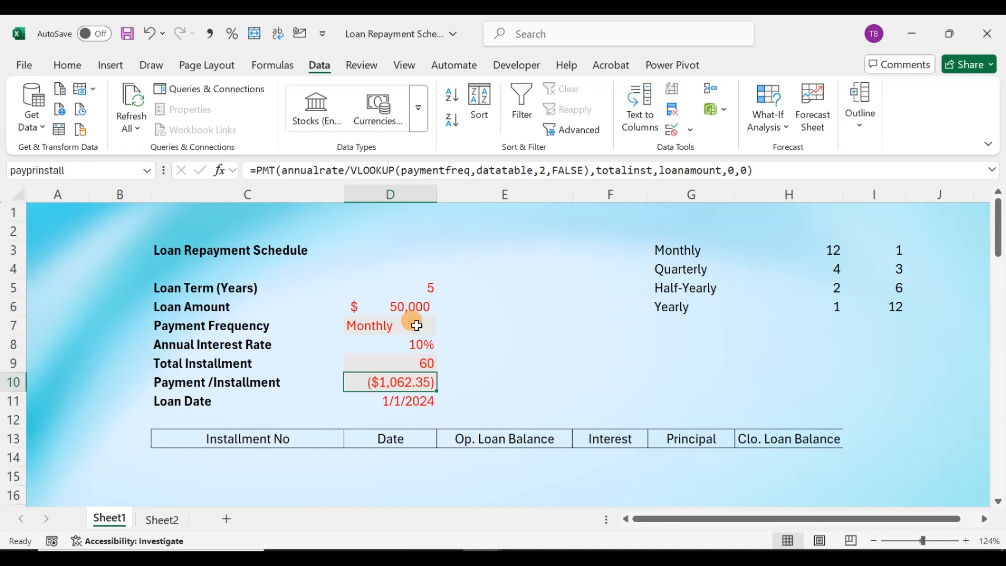
click(260, 170)
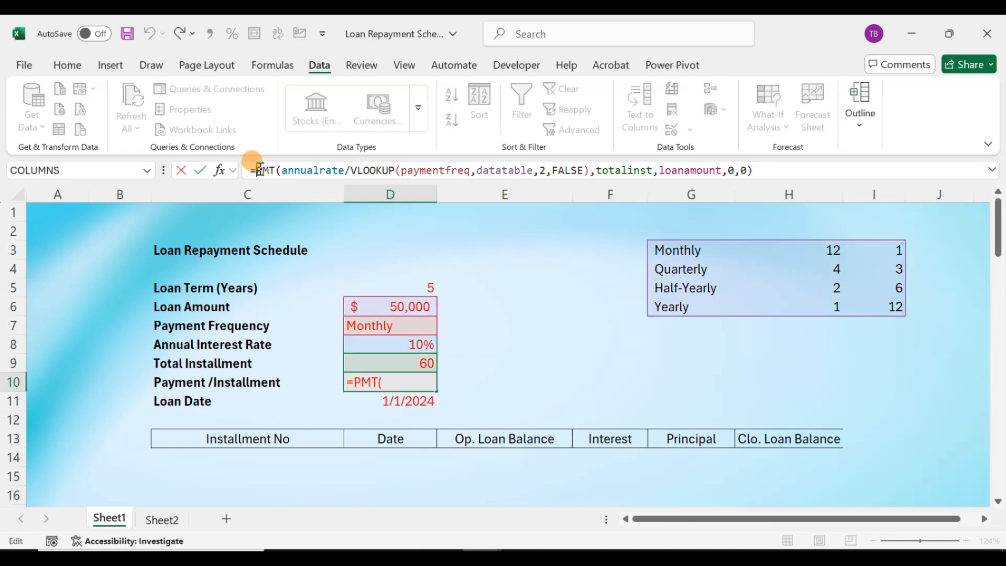
key(Return)
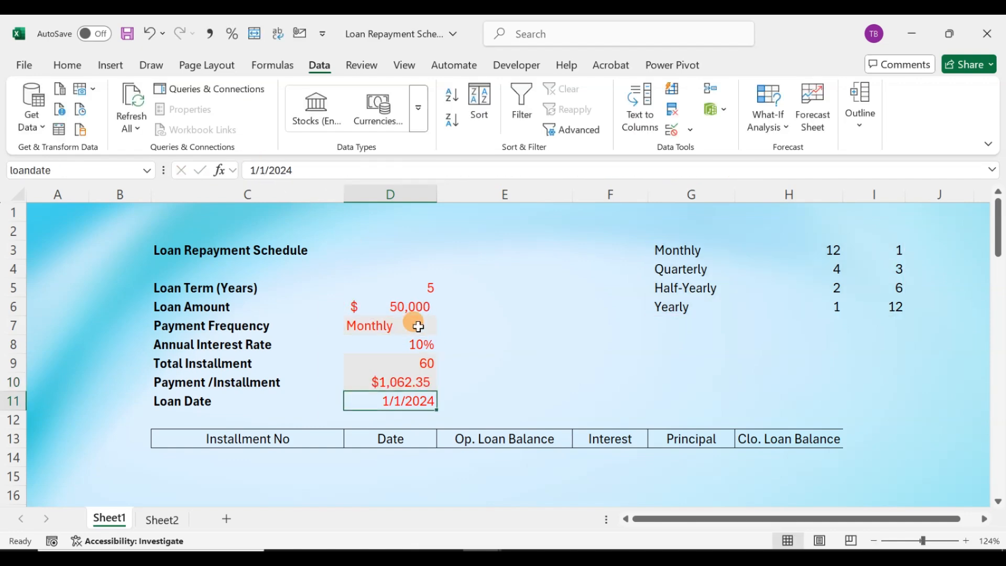
click(421, 384)
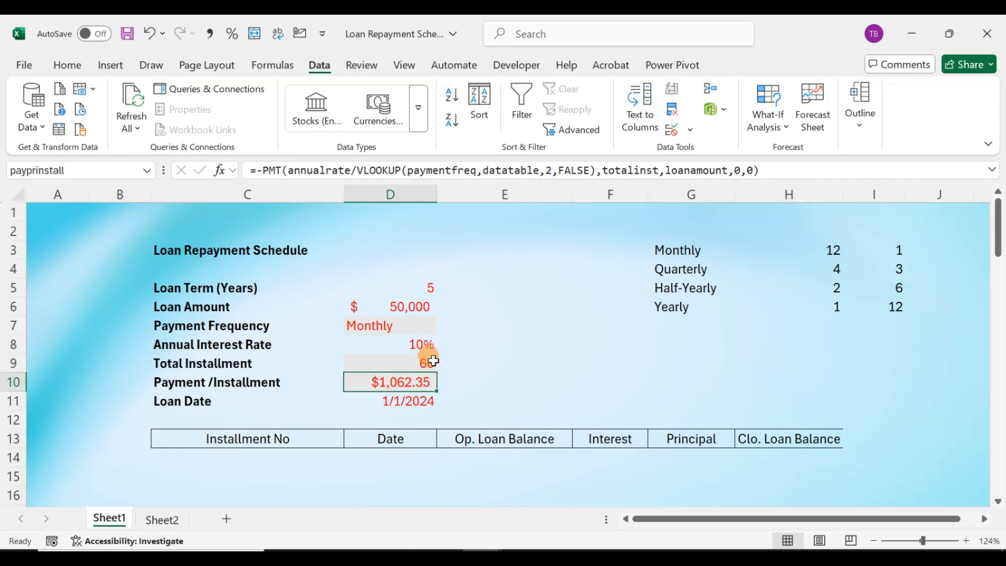
Test the Payment /Installment formula by switching the payment frequency in D7 to Quarterly and to Half-Yearly.
scroll(442, 352, down, 1)
click(478, 290)
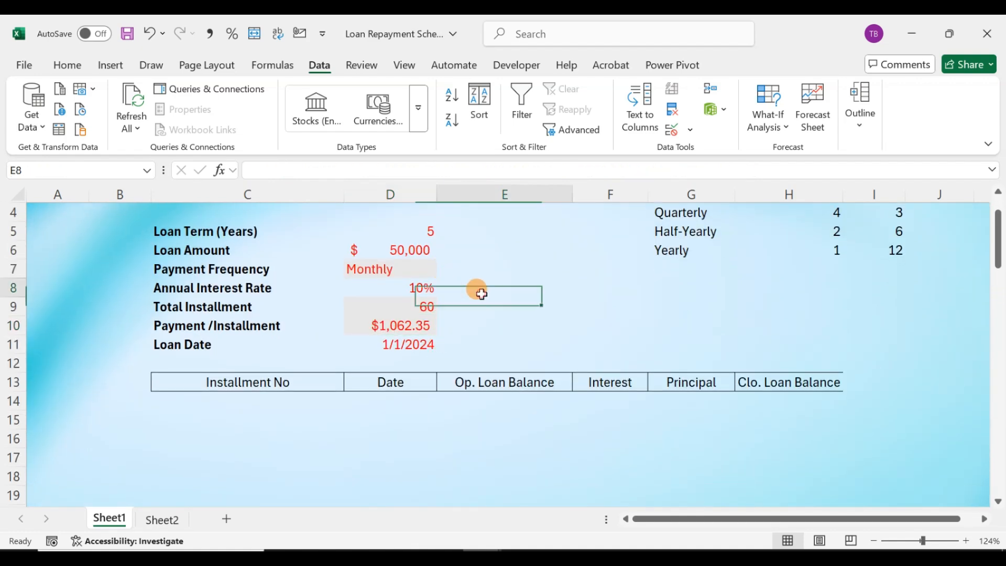
click(425, 249)
click(367, 269)
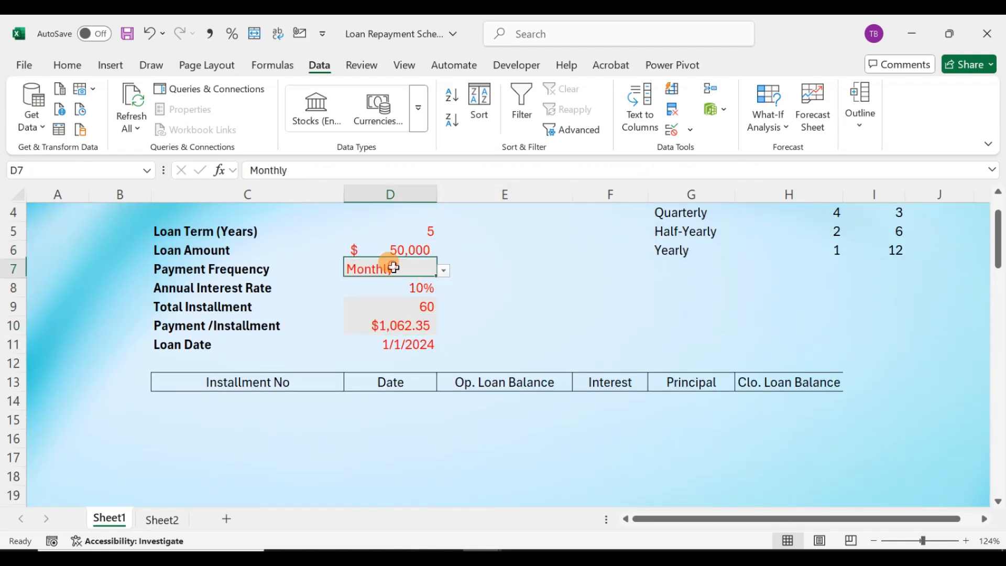
click(444, 273)
click(401, 297)
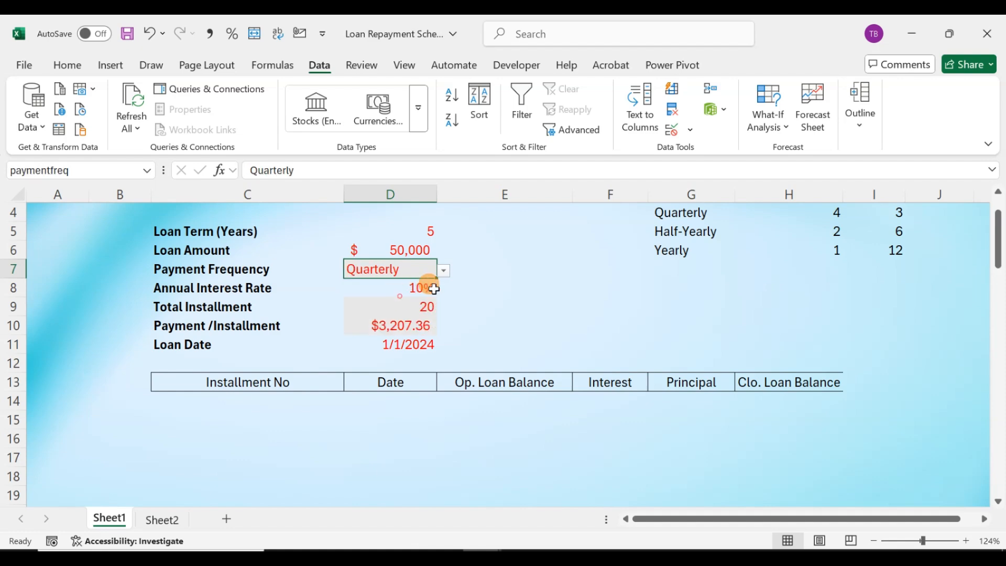
click(444, 273)
click(397, 309)
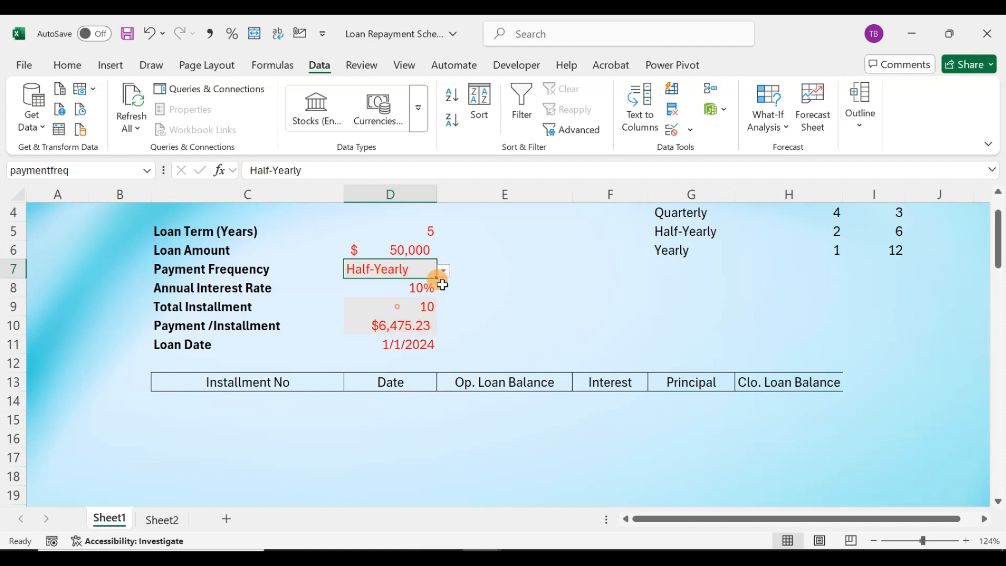
Set the payment frequency in D7 to Yearly and check the Payment /Installment amount in D10.
click(443, 281)
click(427, 269)
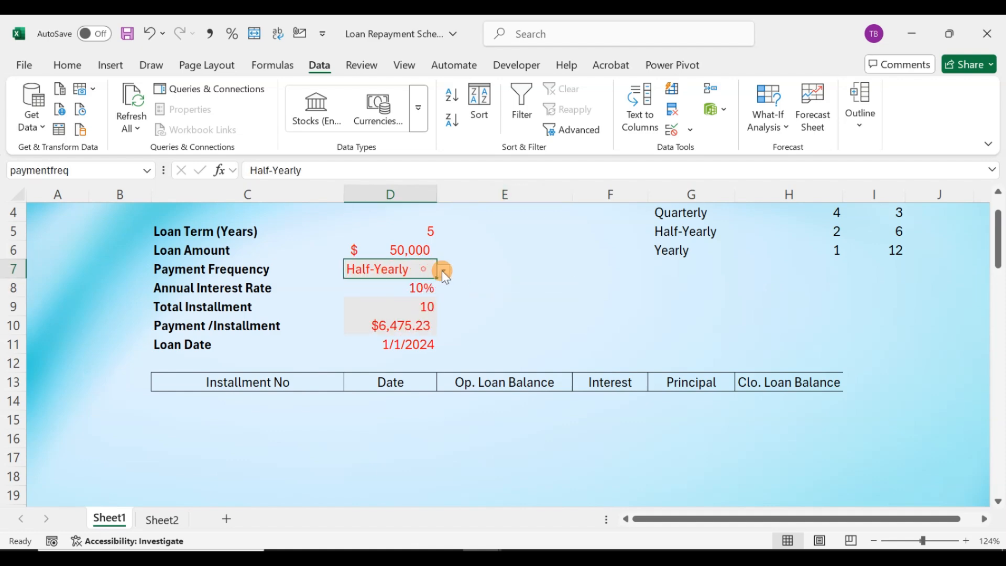
click(444, 270)
click(384, 324)
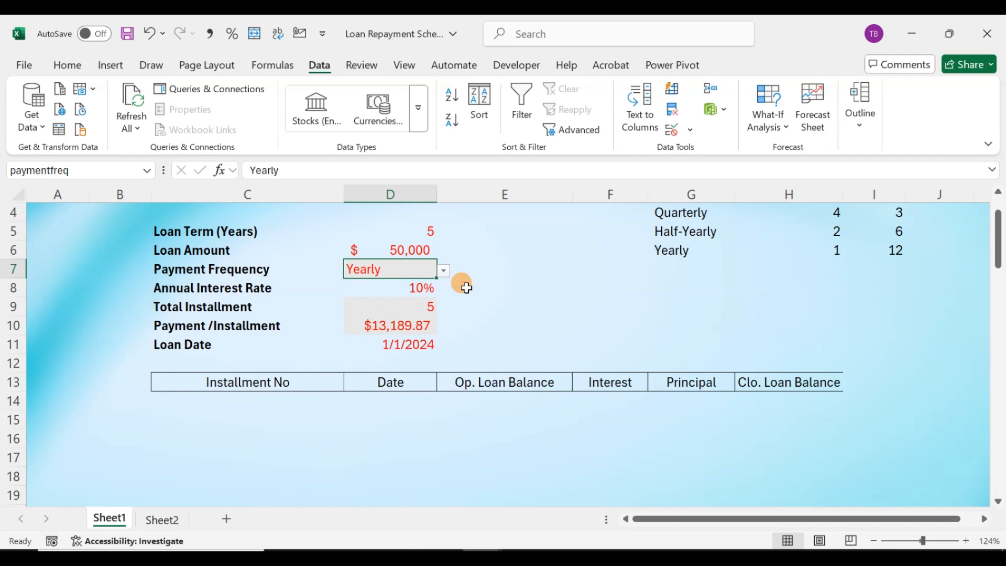
click(402, 326)
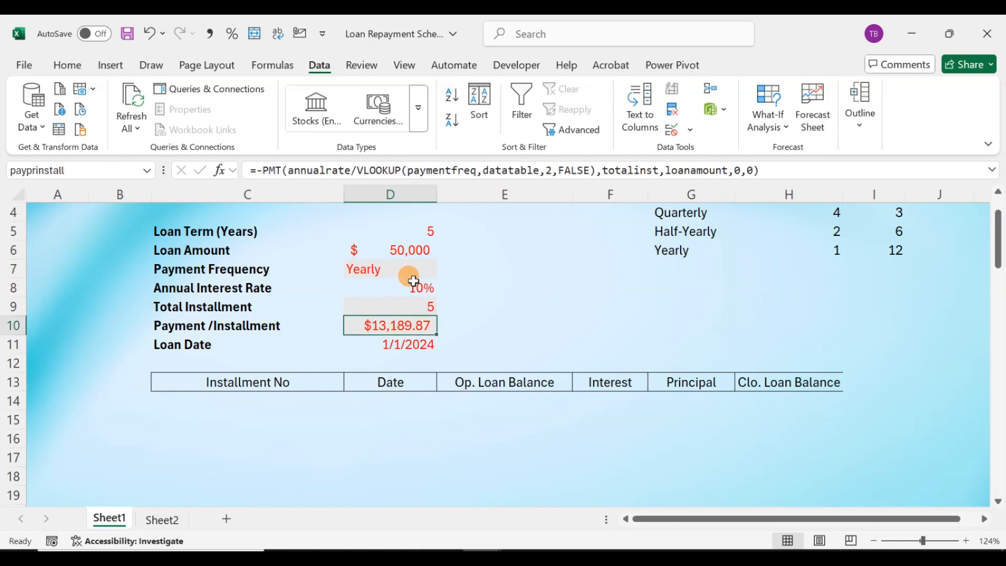
click(408, 275)
Enter 1 as the first installment number in C14 of the schedule table.
click(242, 399)
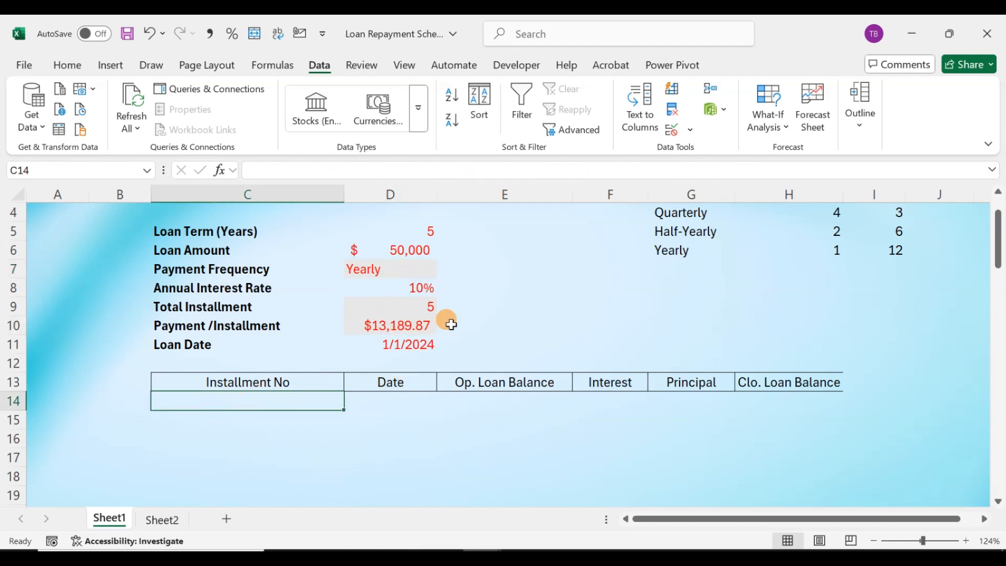
scroll(530, 262, up, 1)
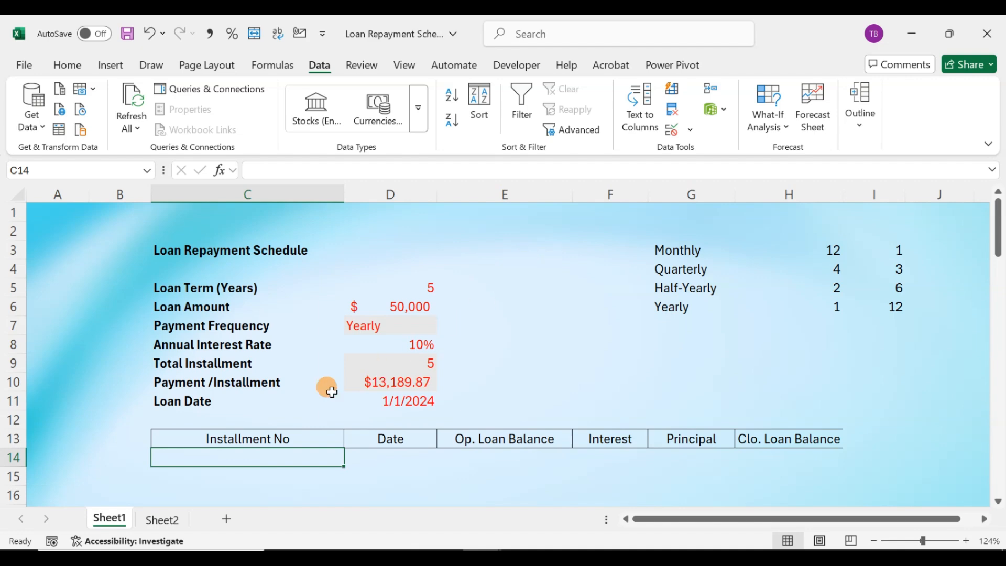
click(388, 364)
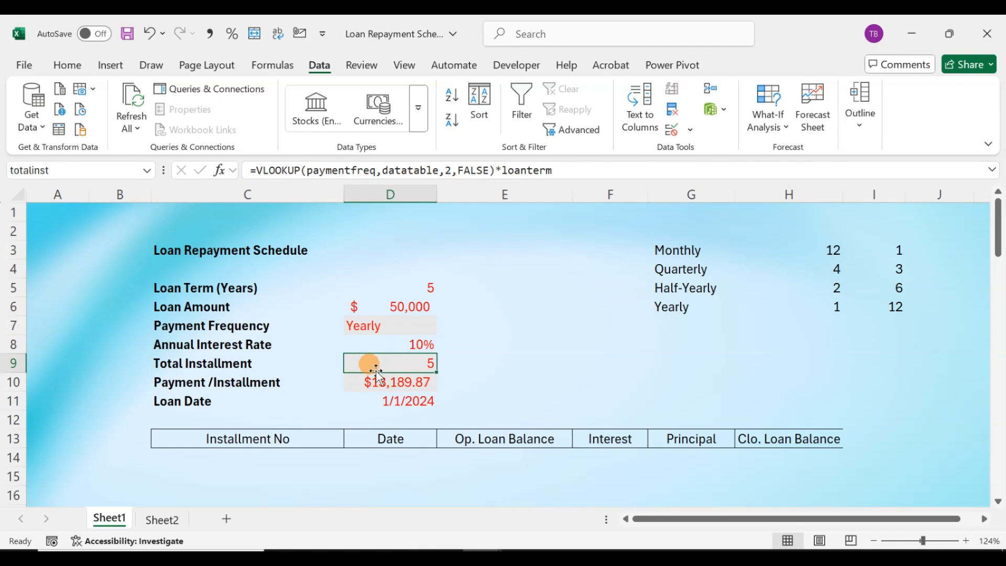
click(268, 460)
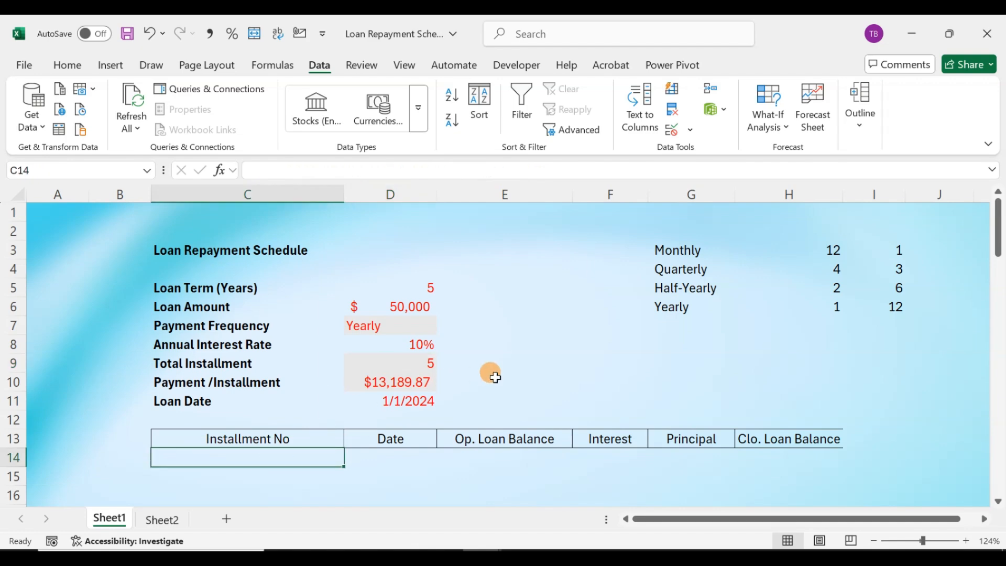
text(1)
key(Return)
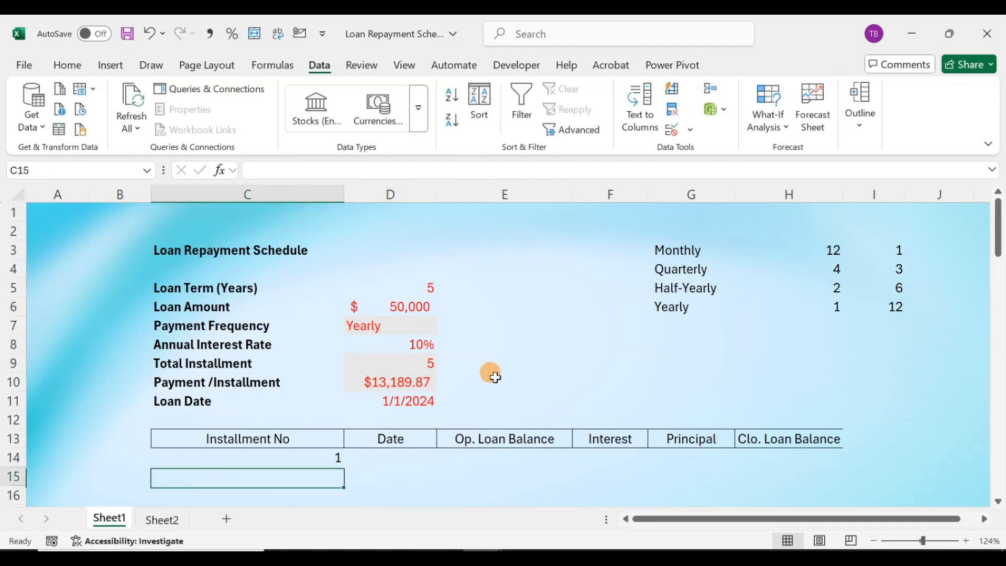
Start an IF formula in C15 for the second installment number.
key(Up)
key(Down)
key(Down)
key(Down)
key(Up)
key(Up)
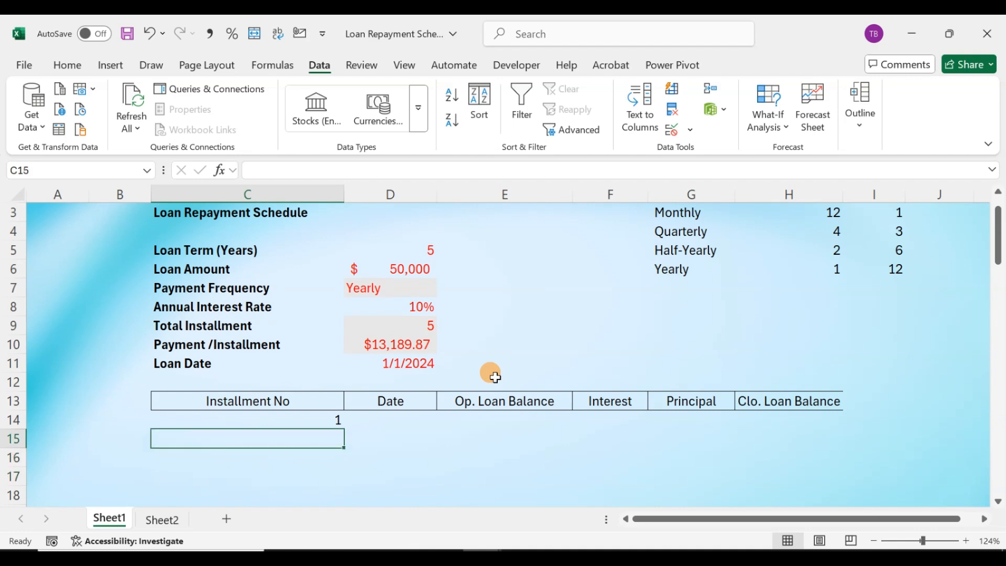
text(=)
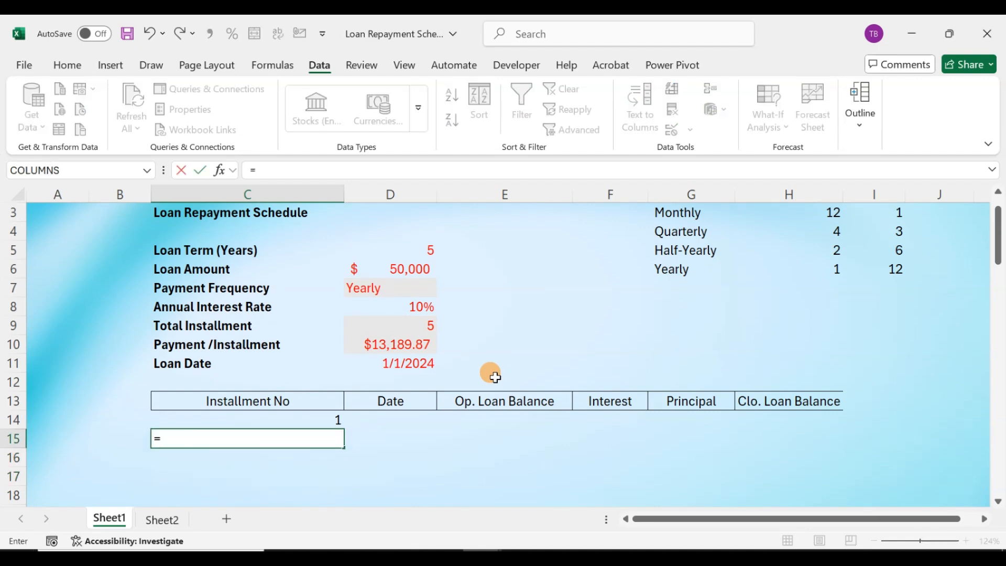
text(IF()
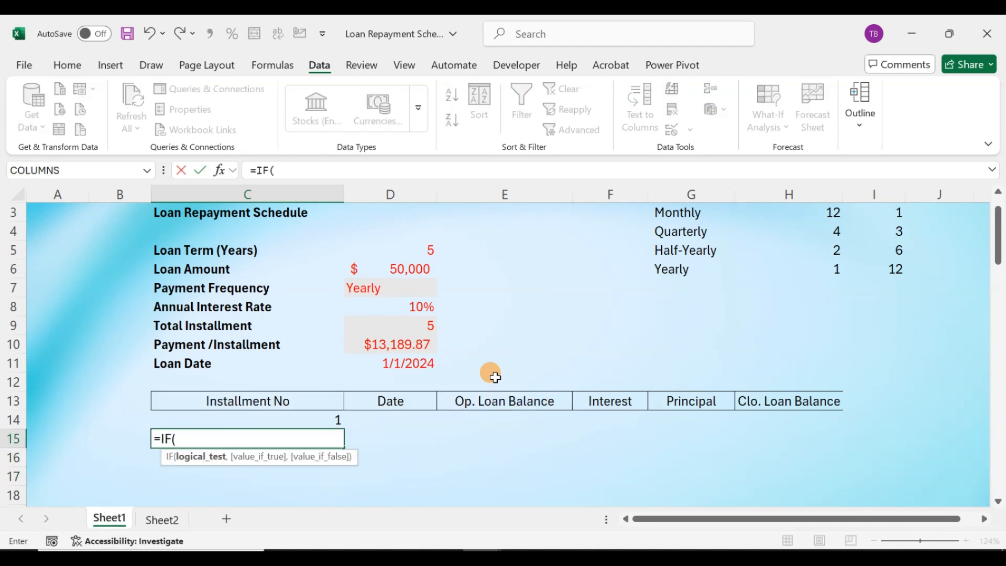
key(Up)
key(Up)
key(Up)
key(Up)
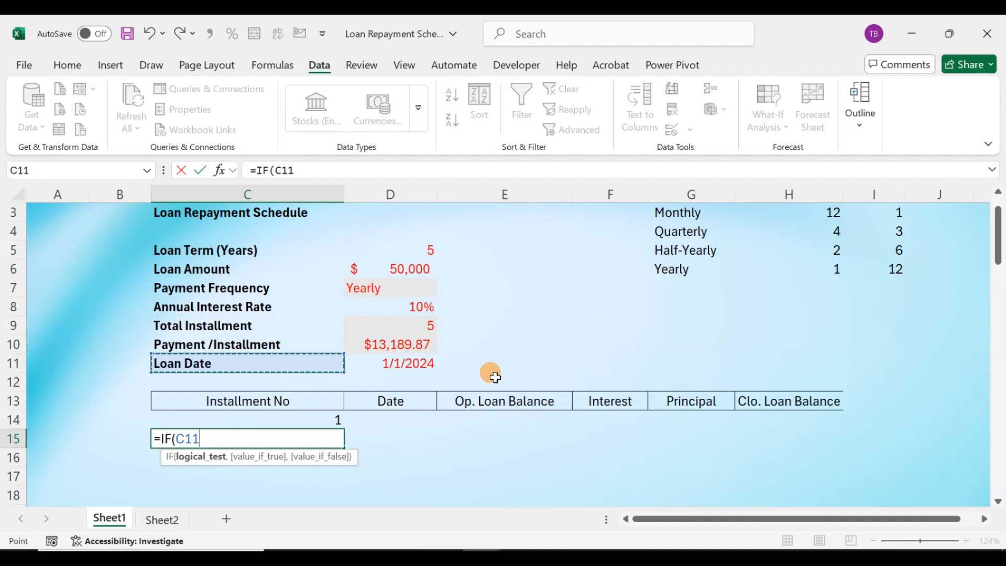
key(BackSpace)
key(BackSpace)
key(BackSpace)
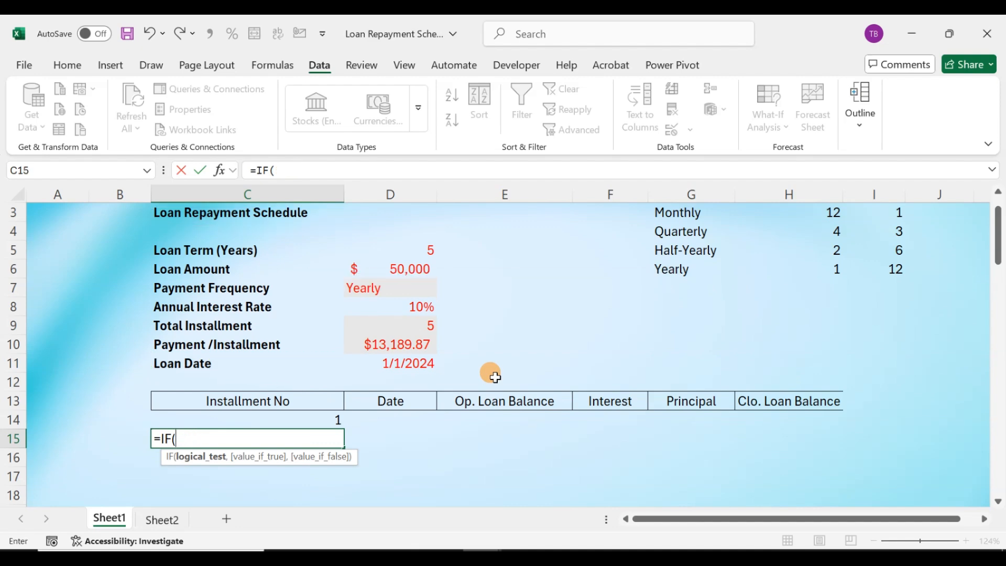
Enter totalinst>C14 as the logical test of the IF formula in C15.
text(toa)
key(BackSpace)
key(Down)
key(Down)
key(Down)
key(Tab)
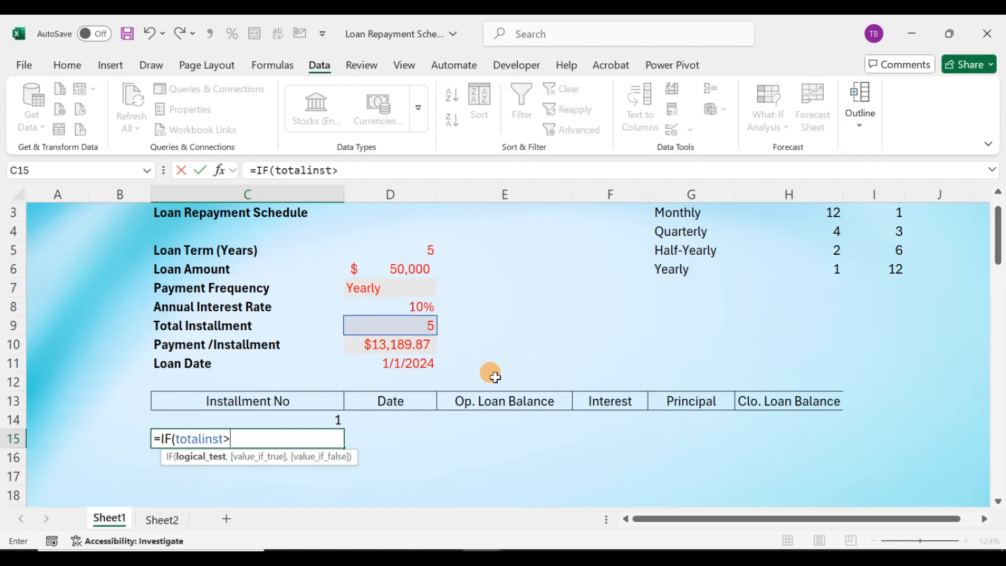
text(>)
key(Up)
Make the IF formula in C15 return C14+1 when true and an empty string "" otherwise, and commit it.
text(,)
key(Up)
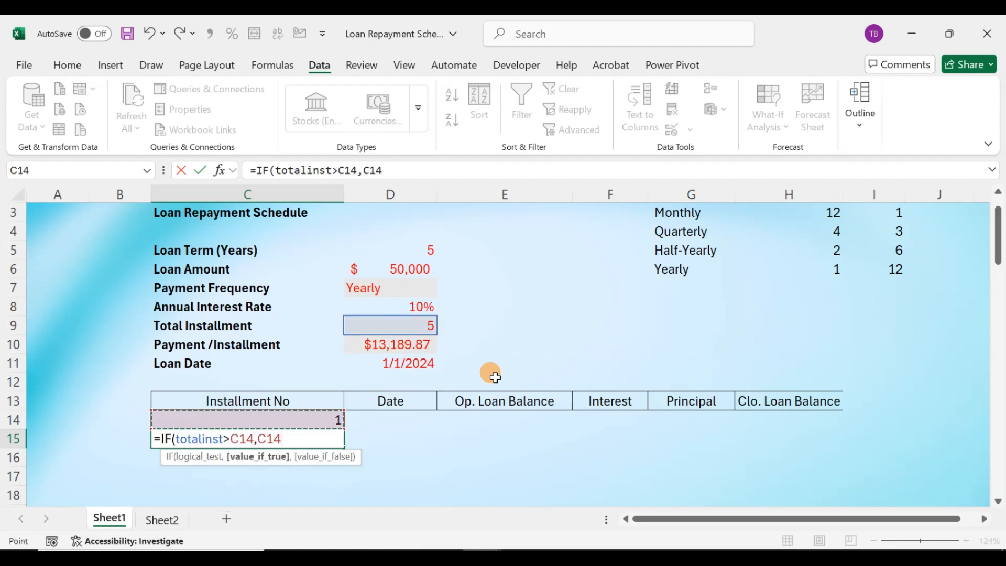
text(+1,)
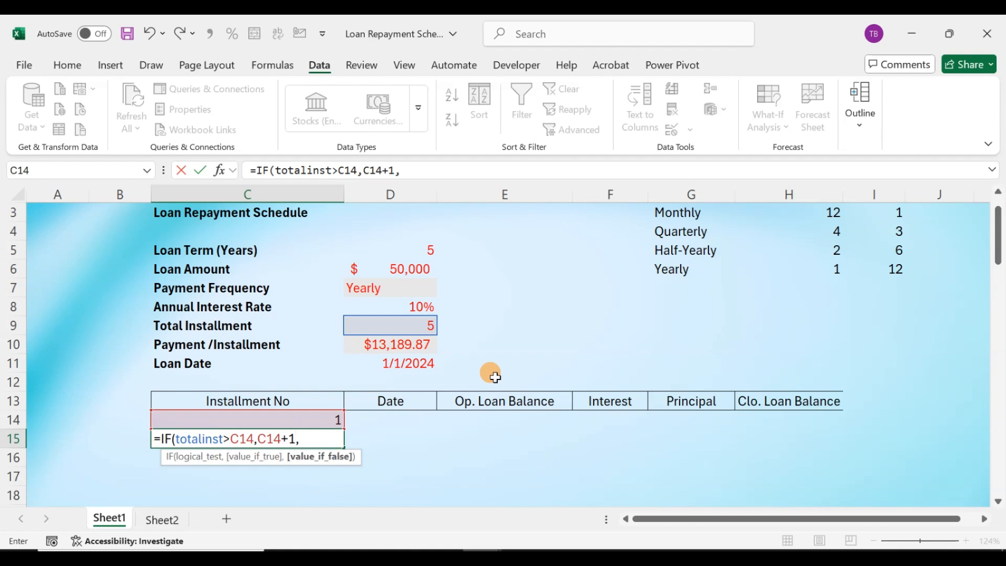
text(""))
key(Return)
key(Up)
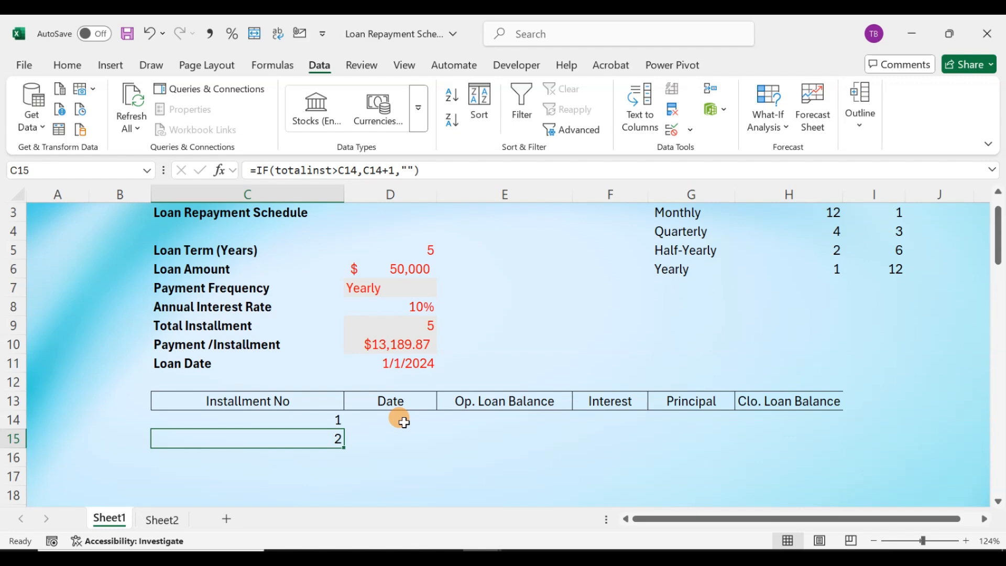
Fill the installment number formula from C15 down through C21.
scroll(367, 435, down, 1)
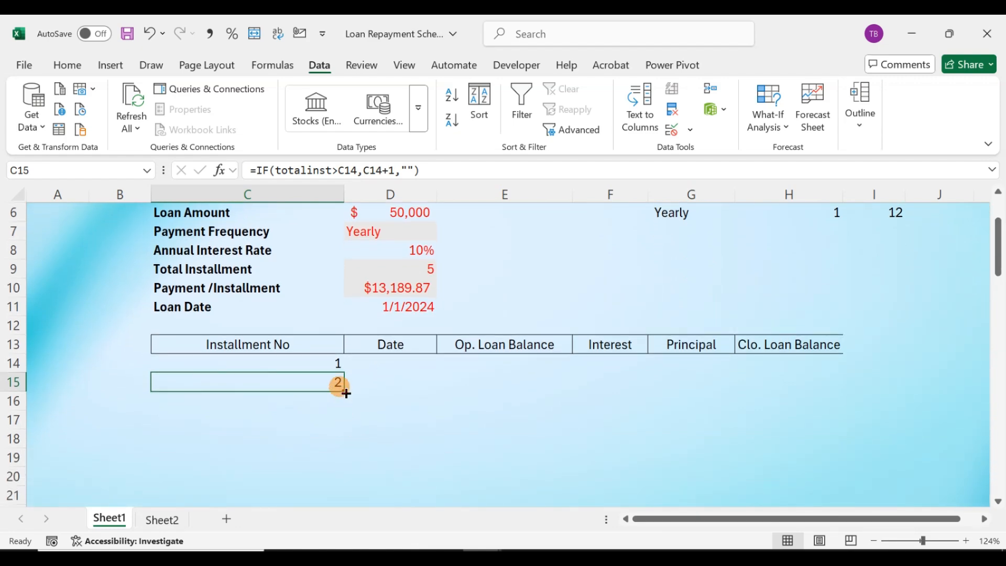
drag(345, 393, 335, 498)
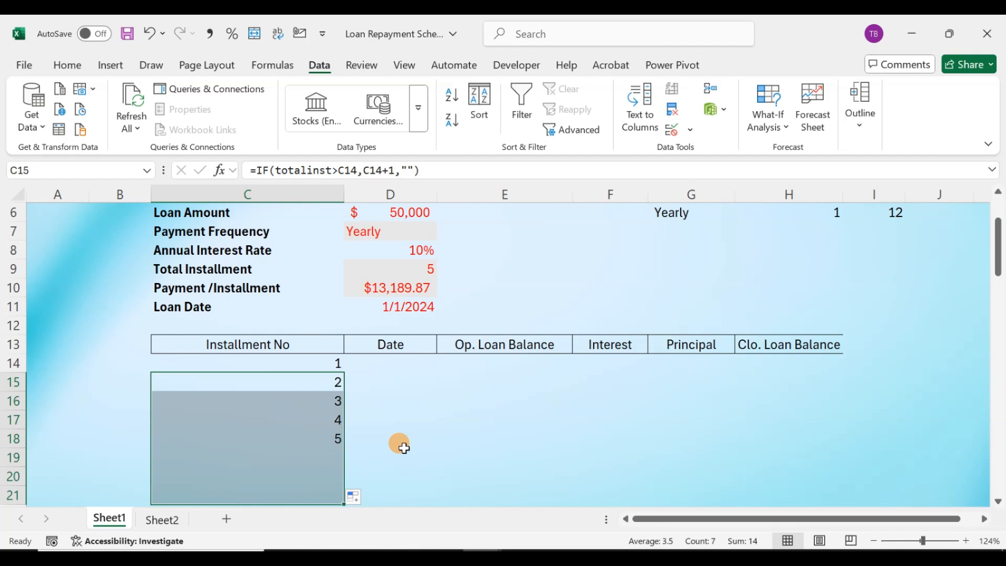
click(375, 417)
Start an EDATE formula in D14 for the first installment date, with loandate as the start date.
click(398, 363)
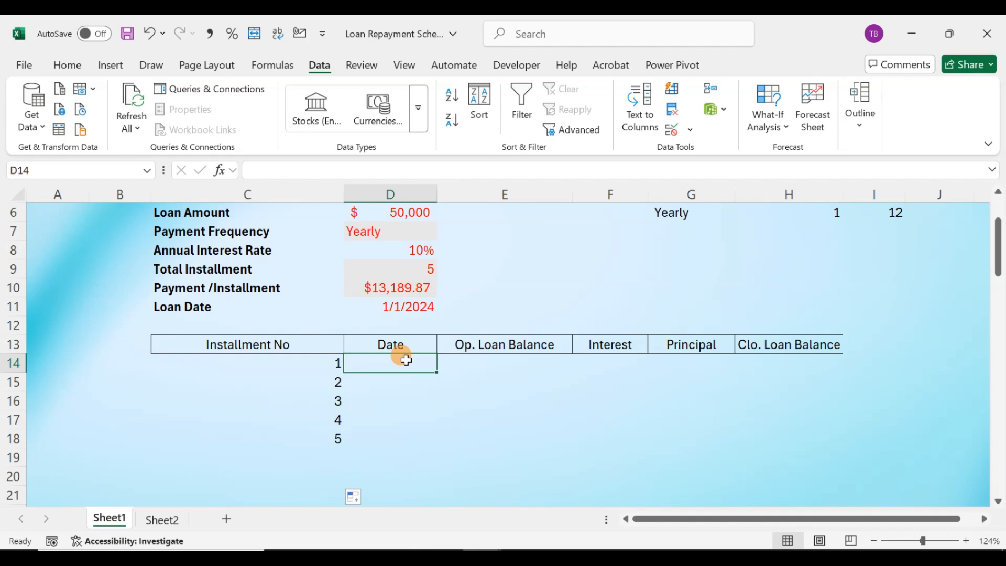
click(372, 398)
click(378, 366)
scroll(440, 344, up, 2)
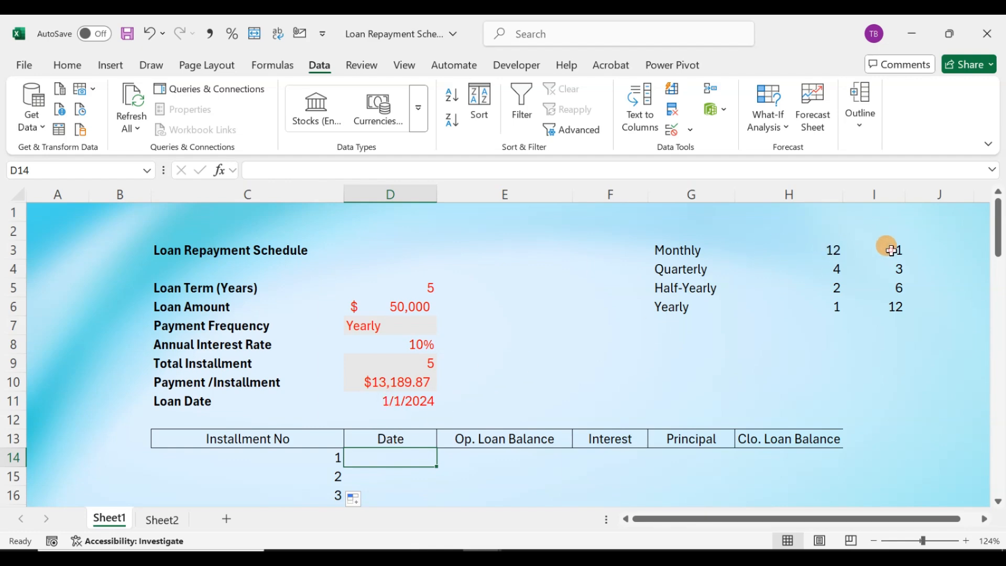
drag(890, 249, 891, 304)
click(398, 457)
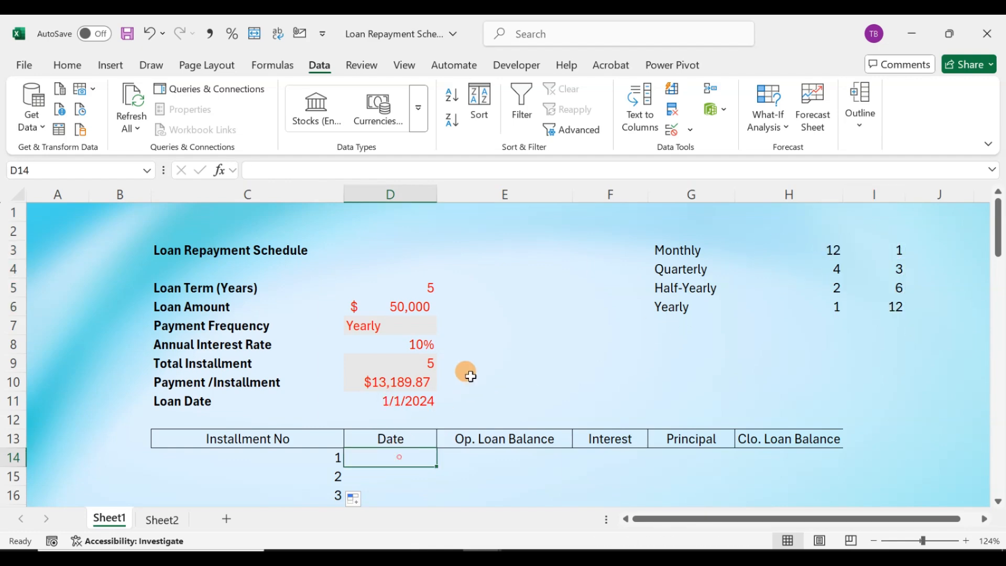
text(=eda)
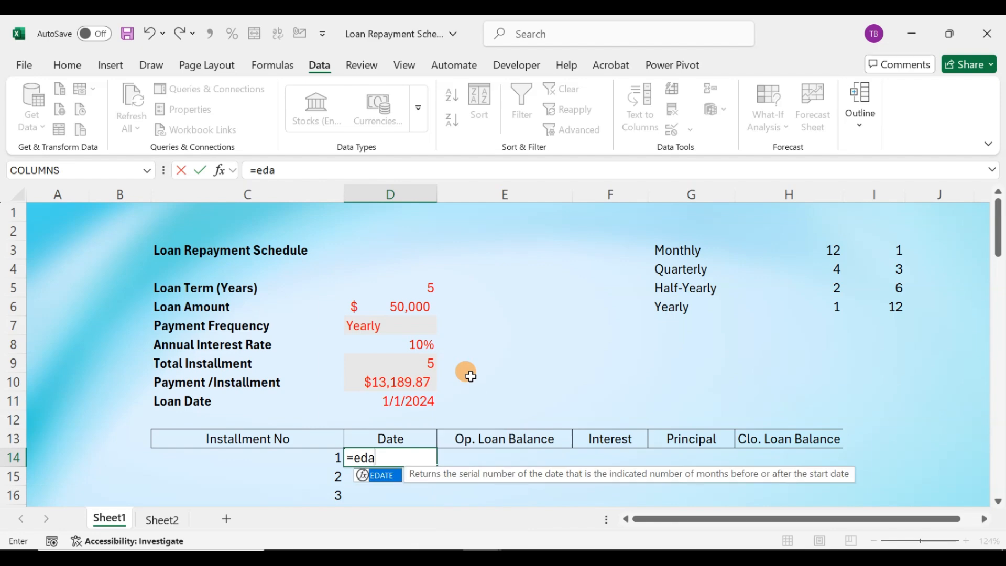
key(Tab)
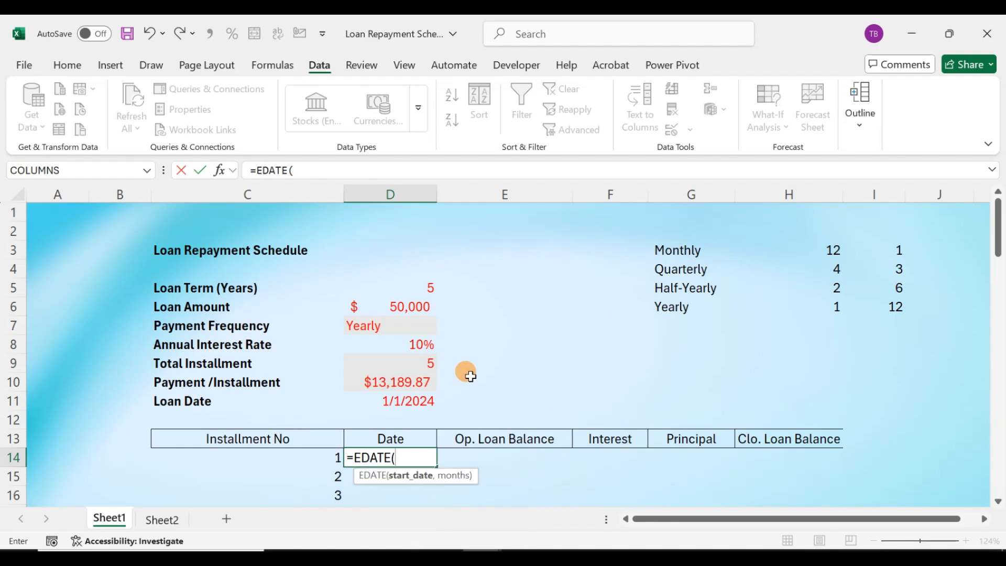
text(loa)
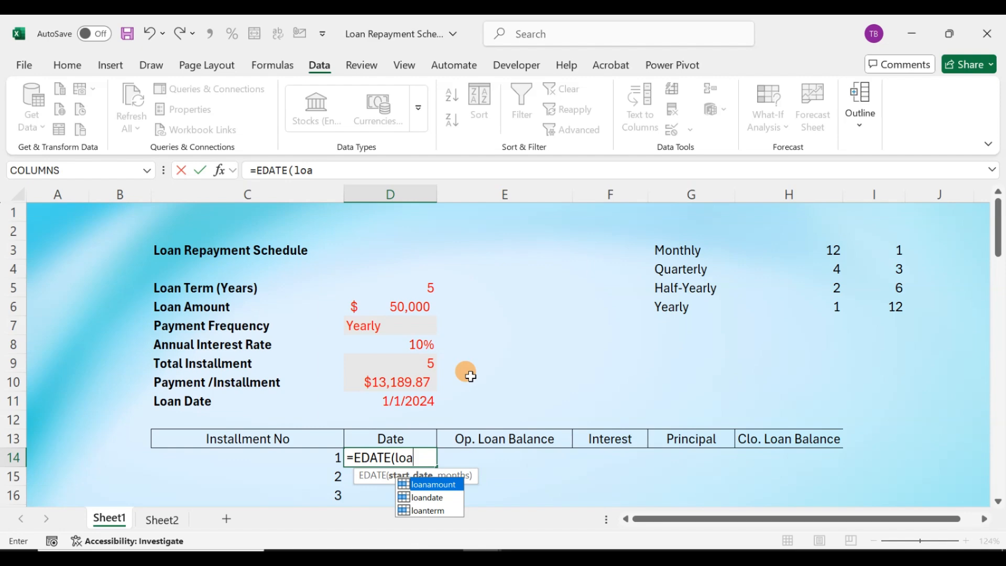
key(Down)
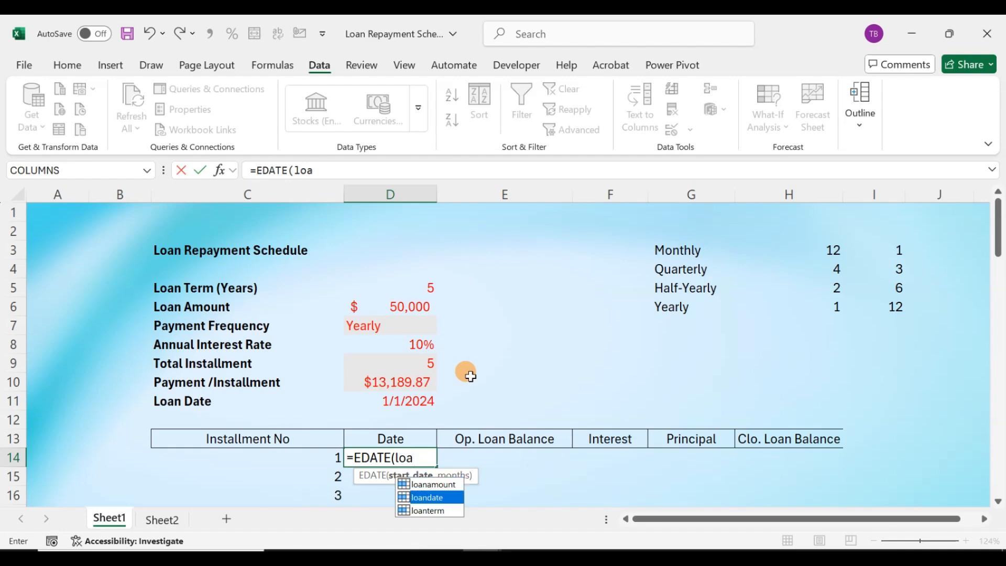
key(Tab)
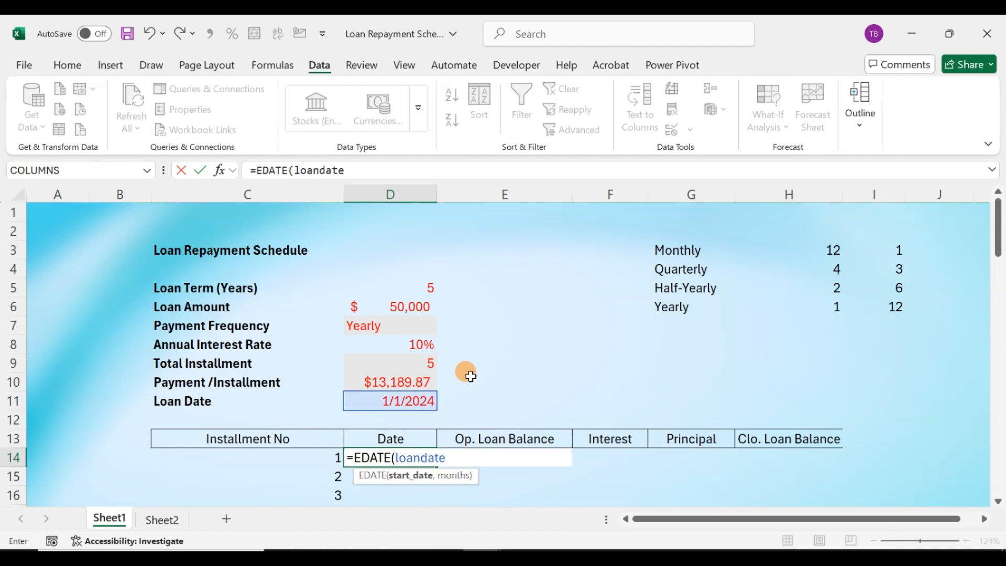
text(,)
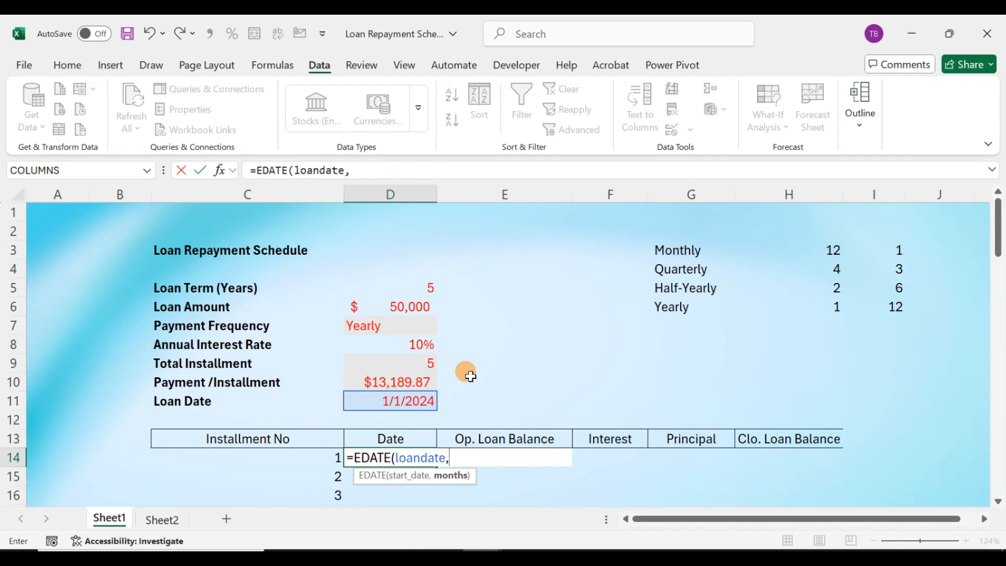
Nest a VLOOKUP as the months argument in D14, looking up paymentfreq in datatable.
text(vlo)
key(Tab)
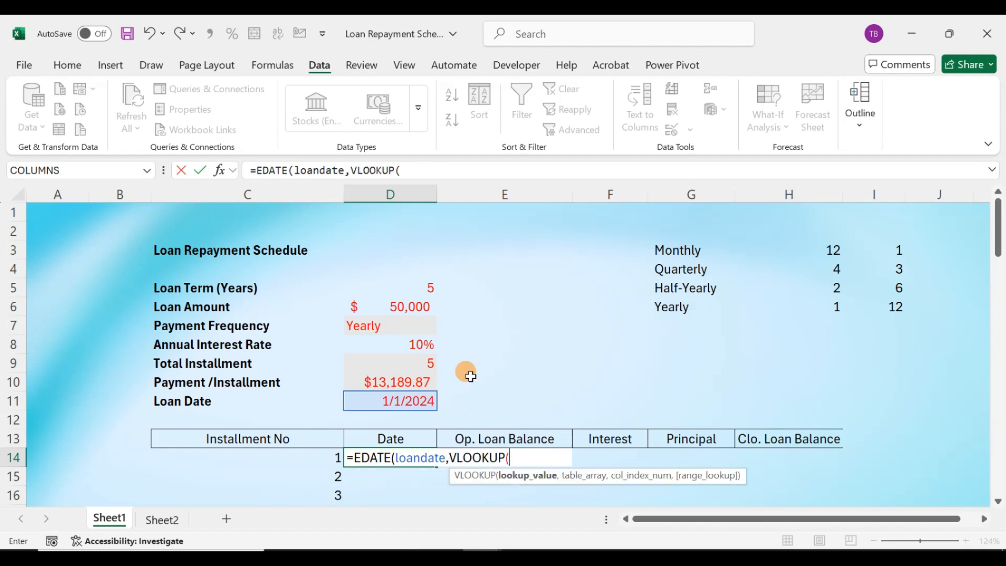
text(pa)
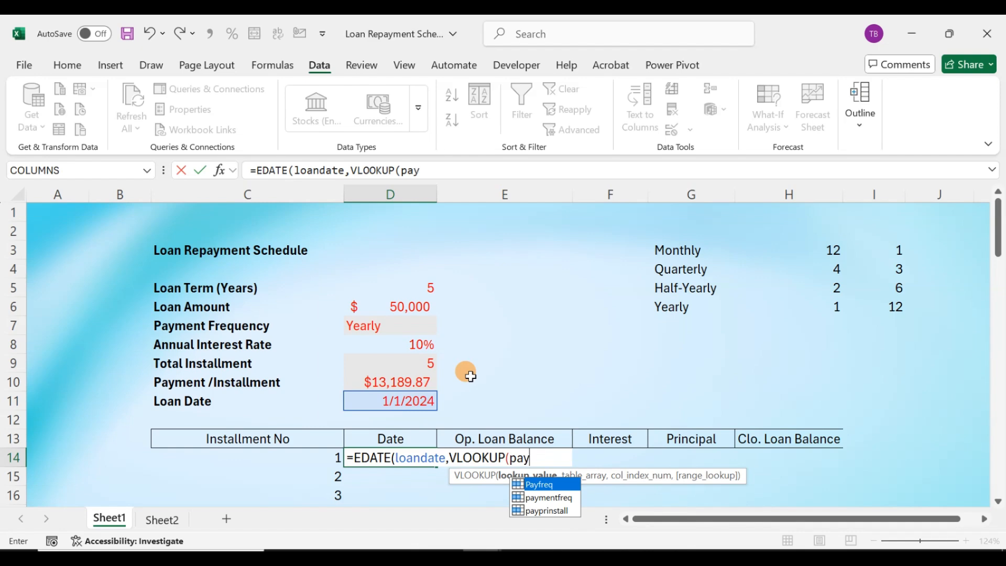
text(y)
key(Down)
key(Tab)
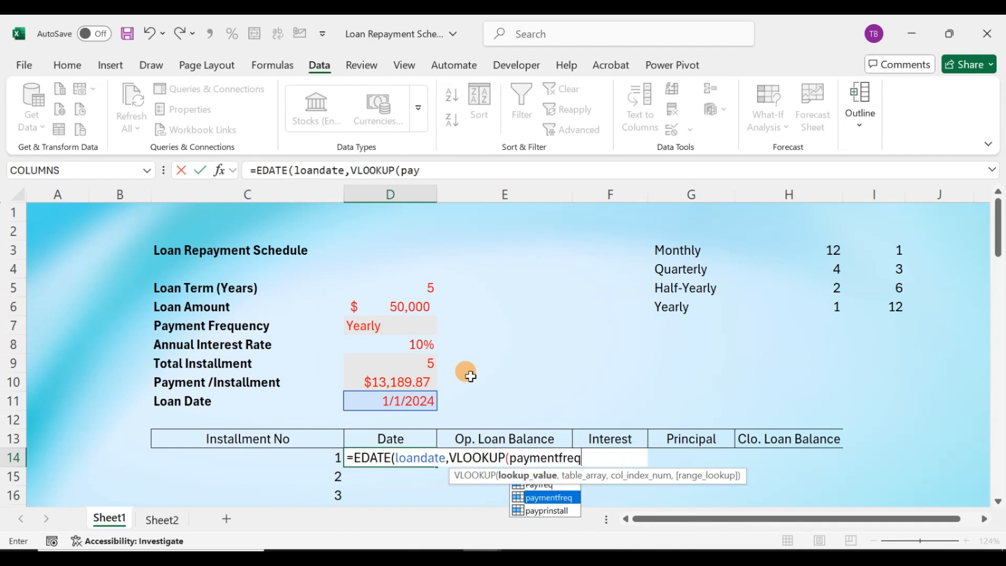
text(,dat)
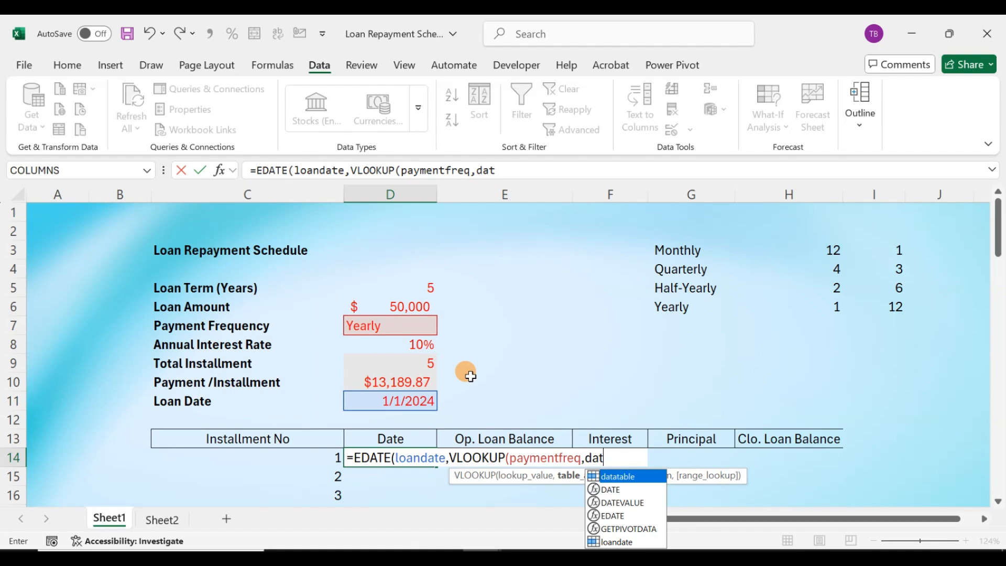
key(Tab)
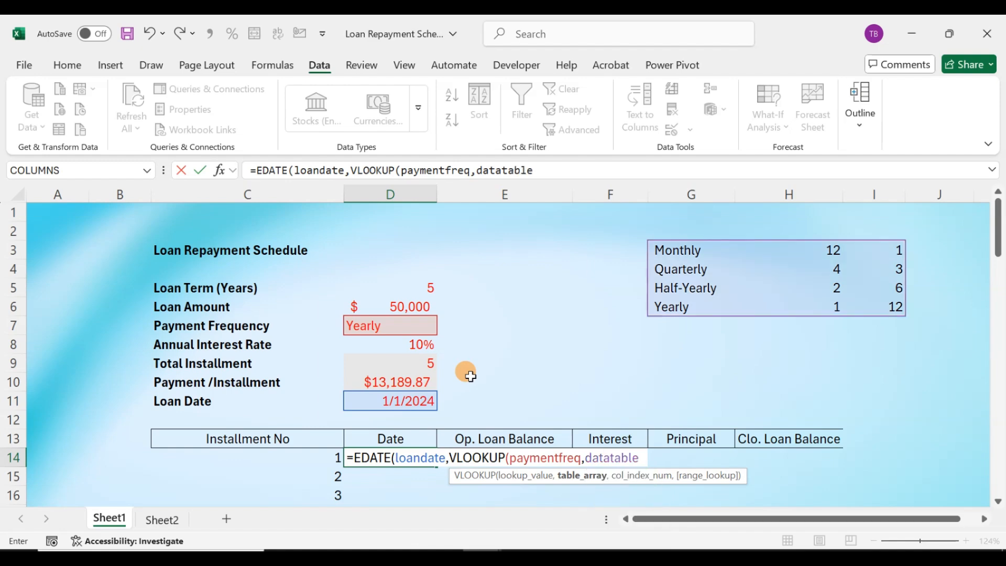
Make the VLOOKUP in D14 return column 3 with an exact match (FALSE), and commit the corrected formula.
text(,)
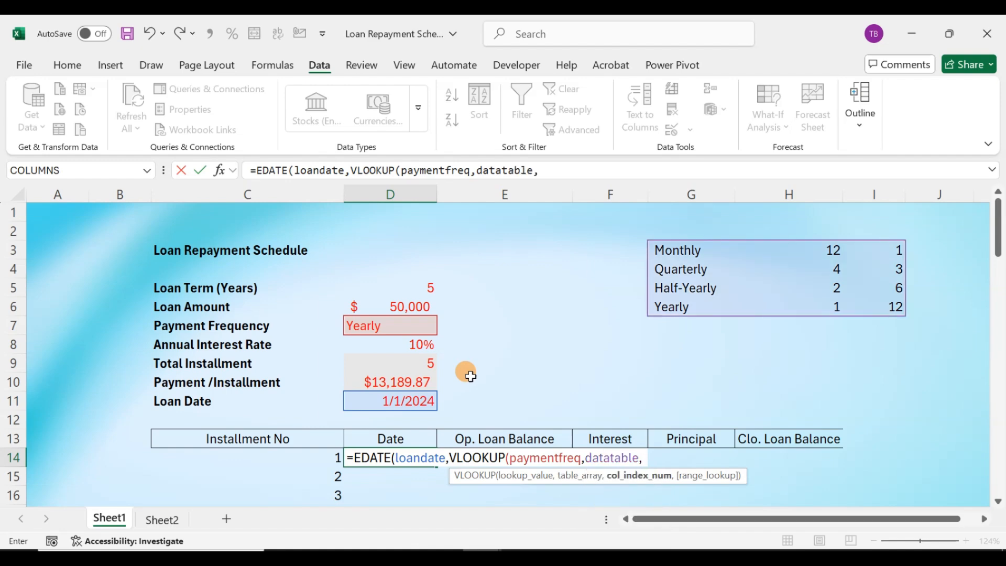
text(3,)
key(Down)
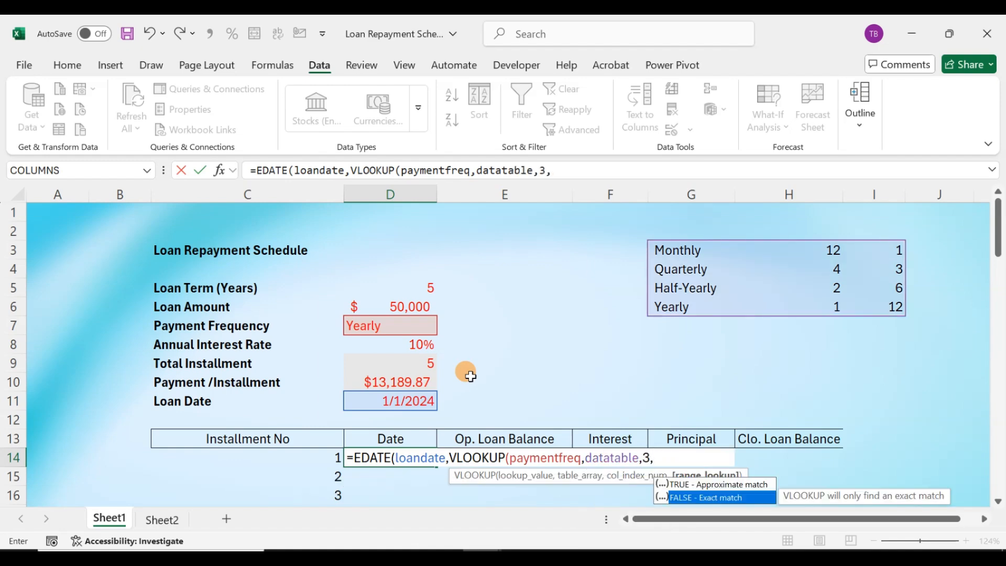
key(Tab)
text())
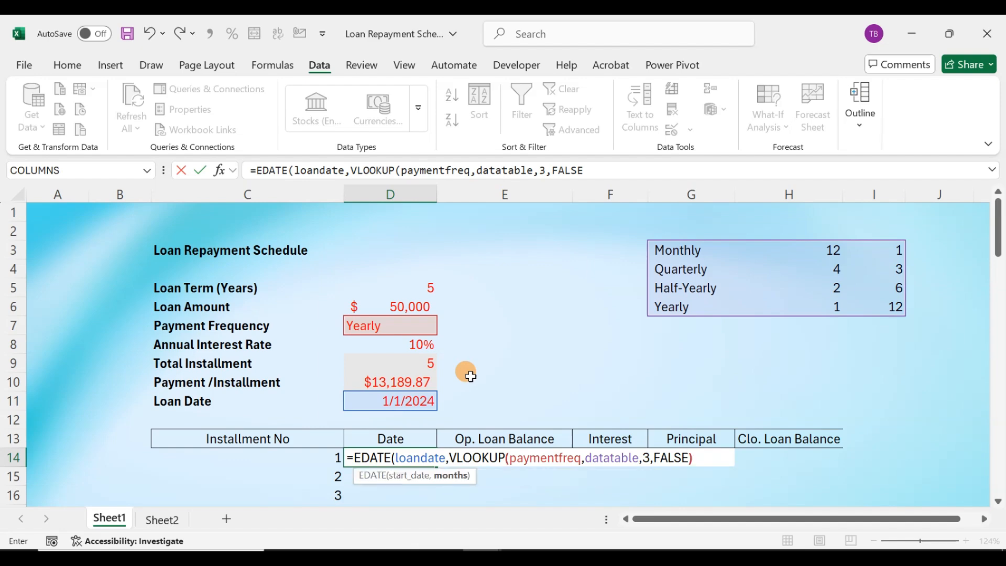
key(Return)
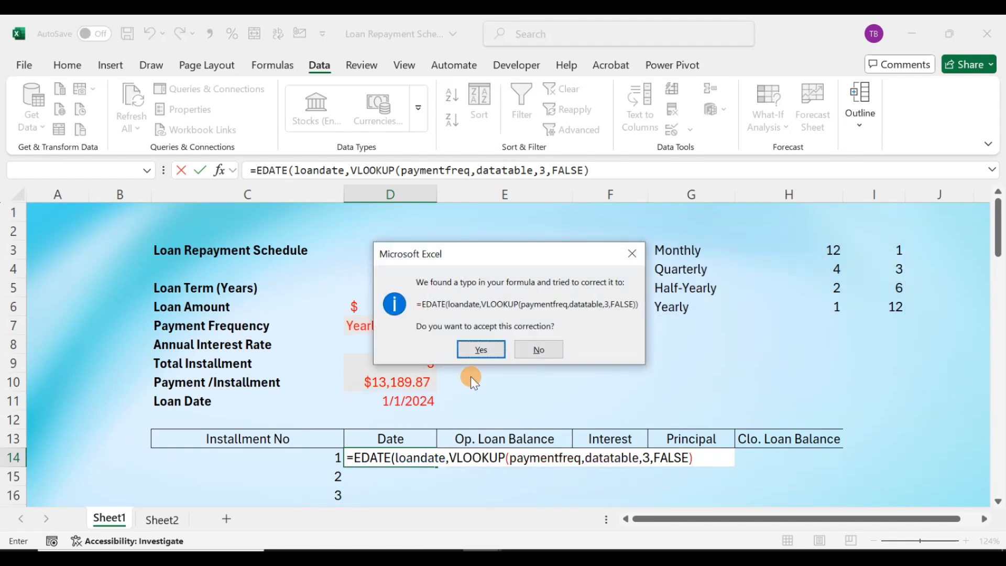
key(Return)
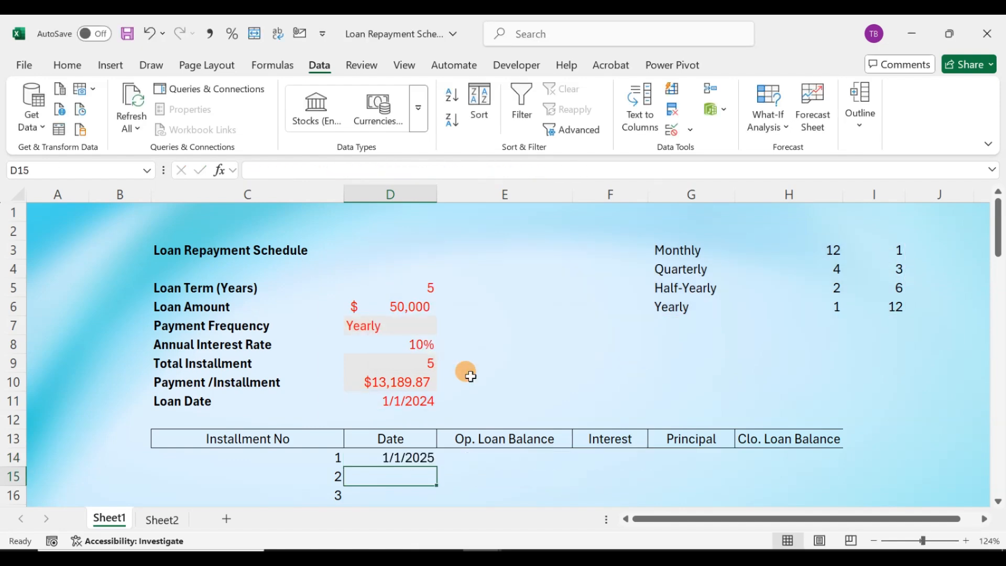
Set the payment frequency to Monthly and check the first installment date in D14.
click(409, 454)
click(415, 382)
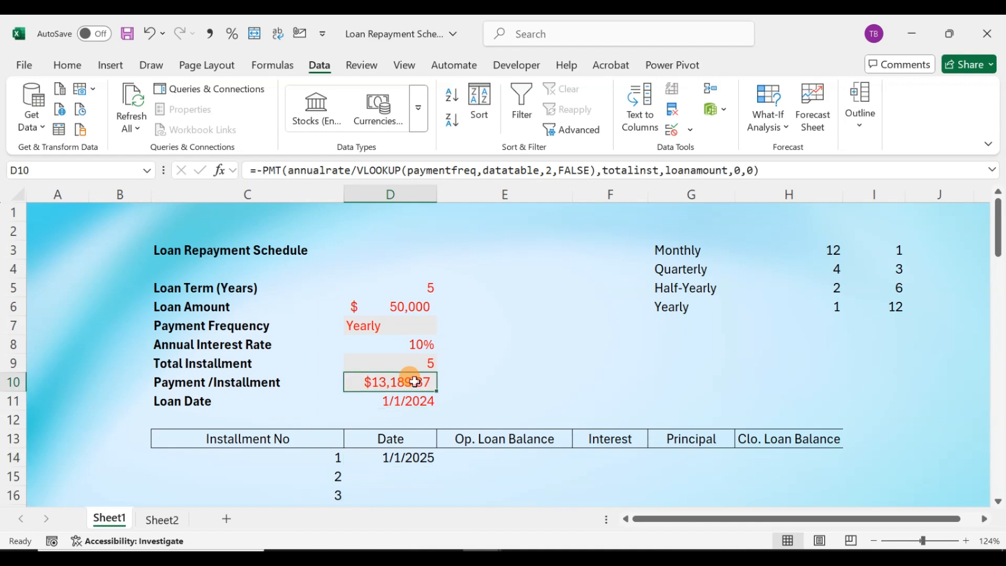
click(415, 306)
click(414, 325)
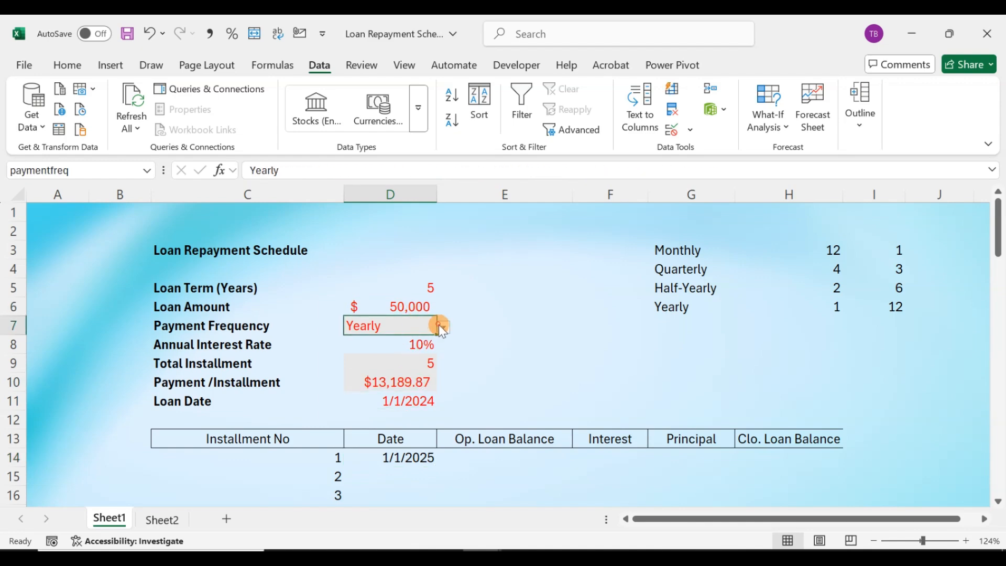
click(441, 327)
click(406, 340)
click(422, 458)
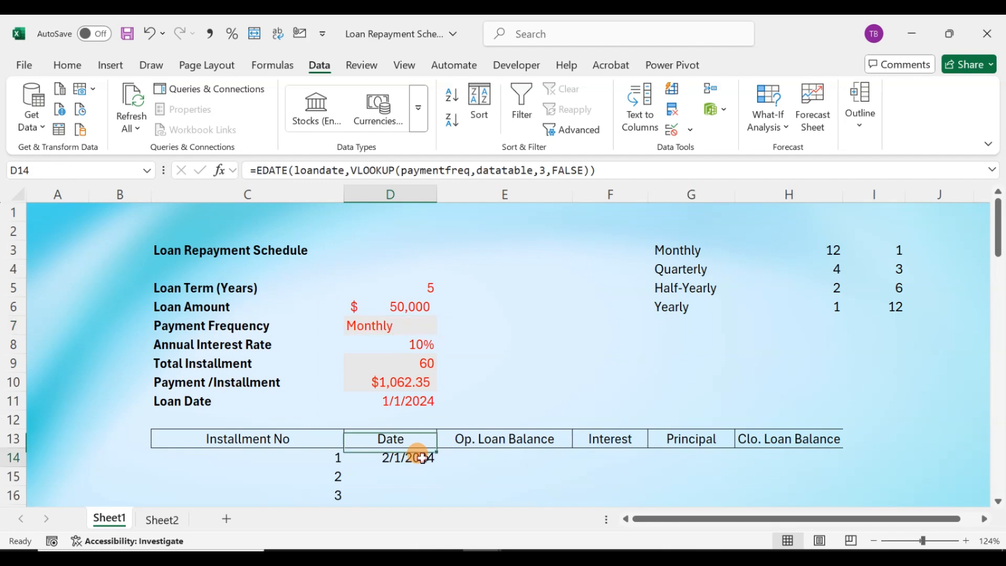
Set the payment frequency to Quarterly and check the date formula's result in D14.
click(426, 400)
click(419, 326)
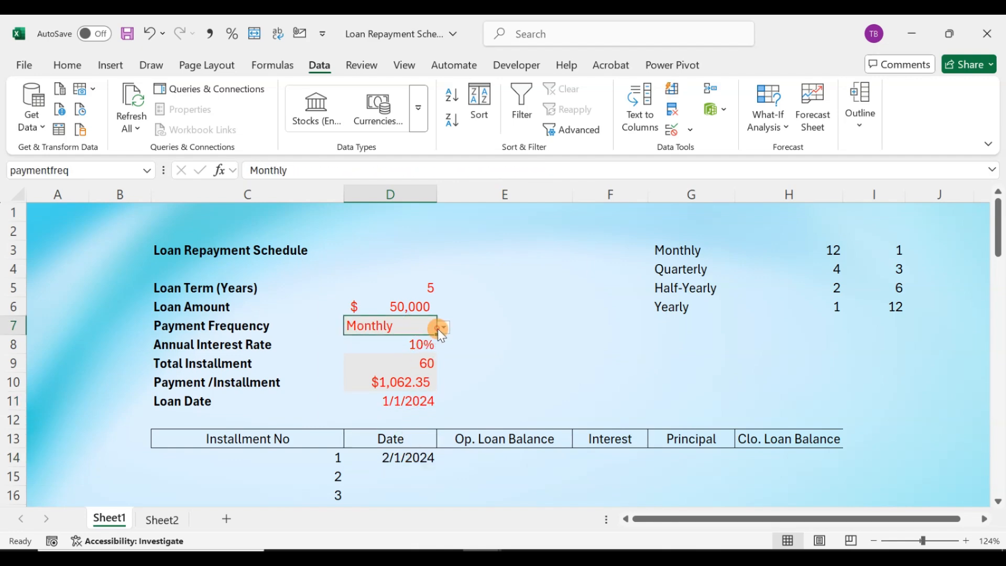
click(441, 327)
click(409, 352)
click(411, 456)
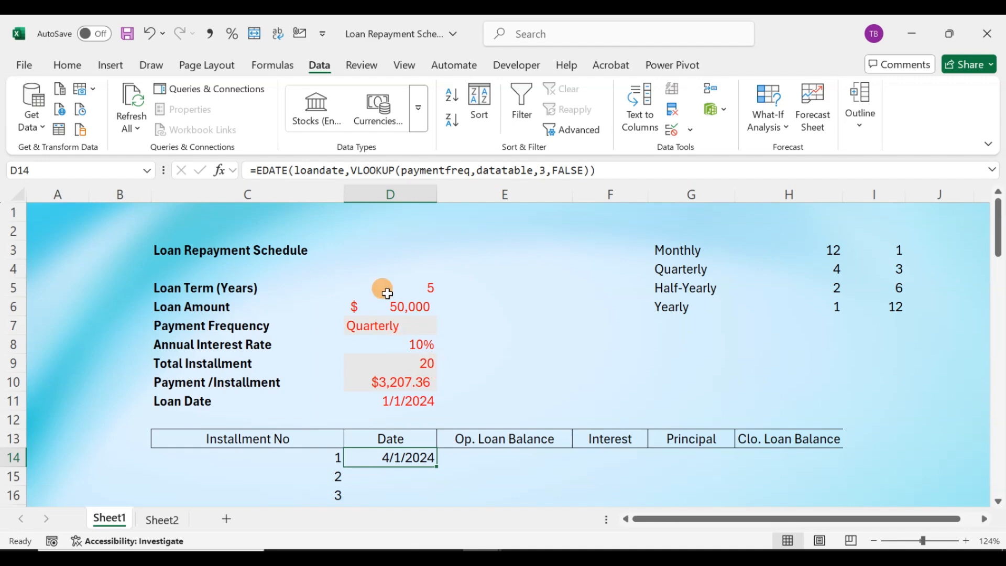
Set the payment frequency back to Yearly and recheck the first installment date.
click(394, 325)
click(442, 328)
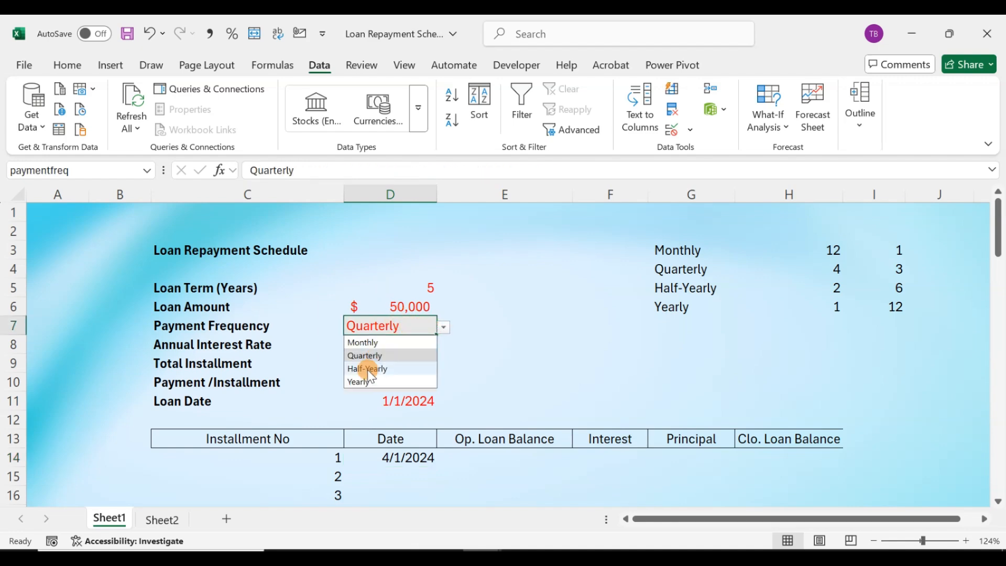
click(361, 376)
click(466, 350)
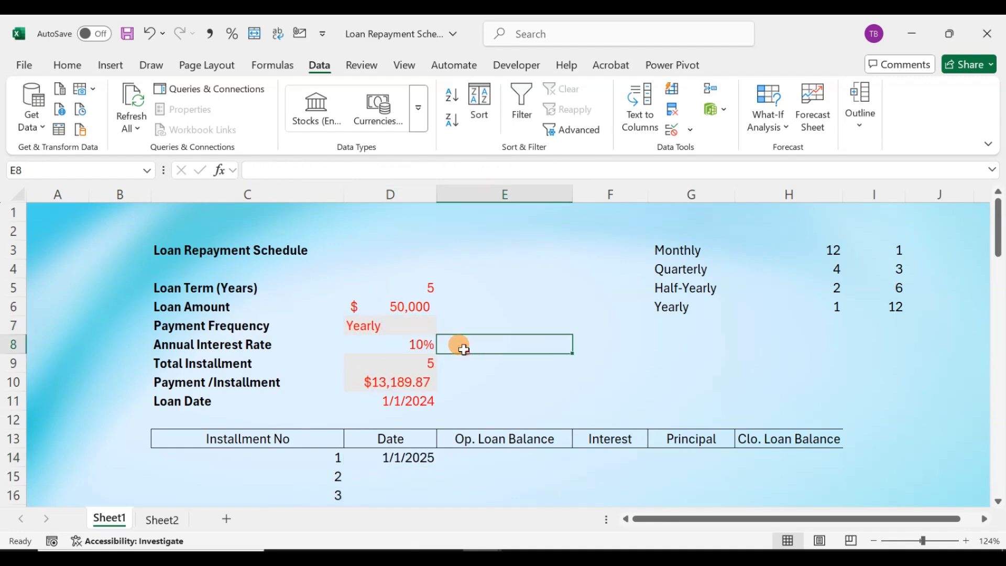
click(411, 458)
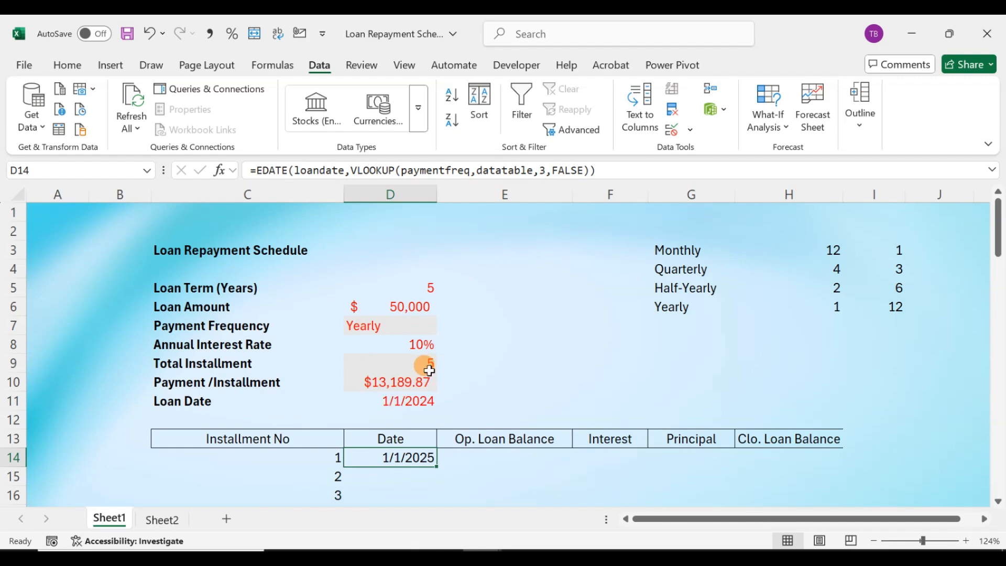
Copy the EDATE formula from D14 down into D15 for the second installment.
scroll(414, 398, down, 1)
click(398, 418)
click(408, 400)
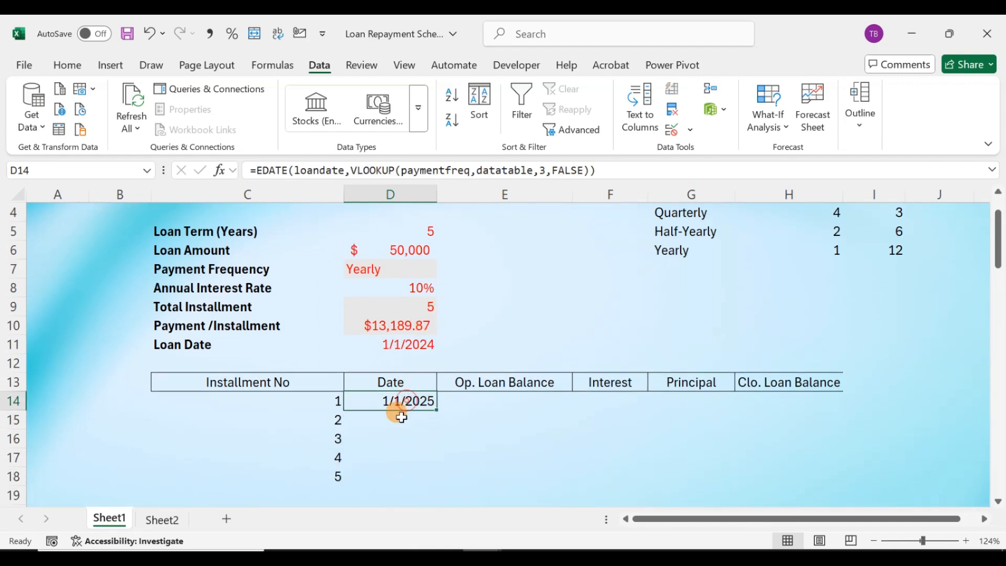
click(402, 417)
key(ctrl+d)
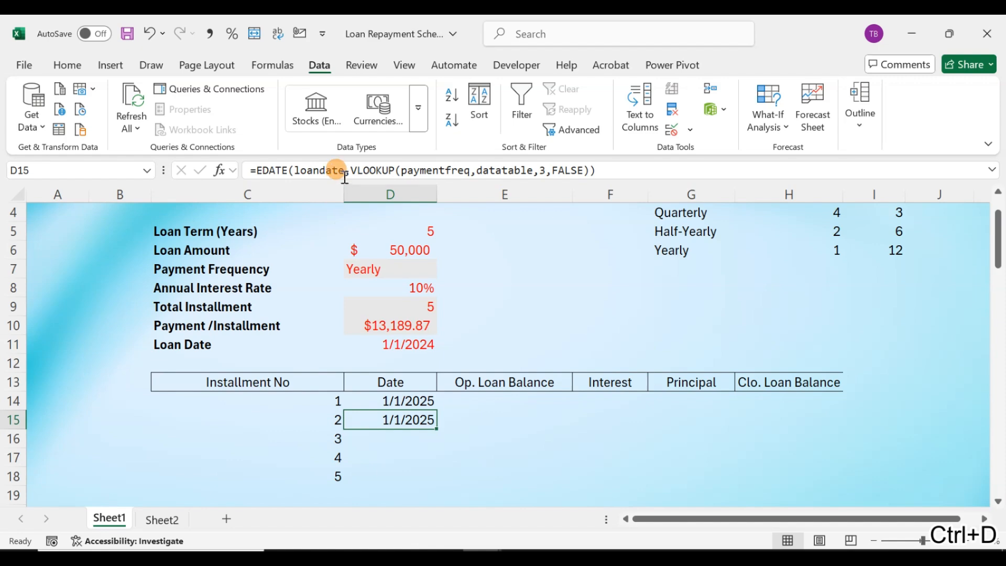
Replace loandate with D14 as the start date of the EDATE formula in D15 and commit it.
drag(345, 171, 297, 171)
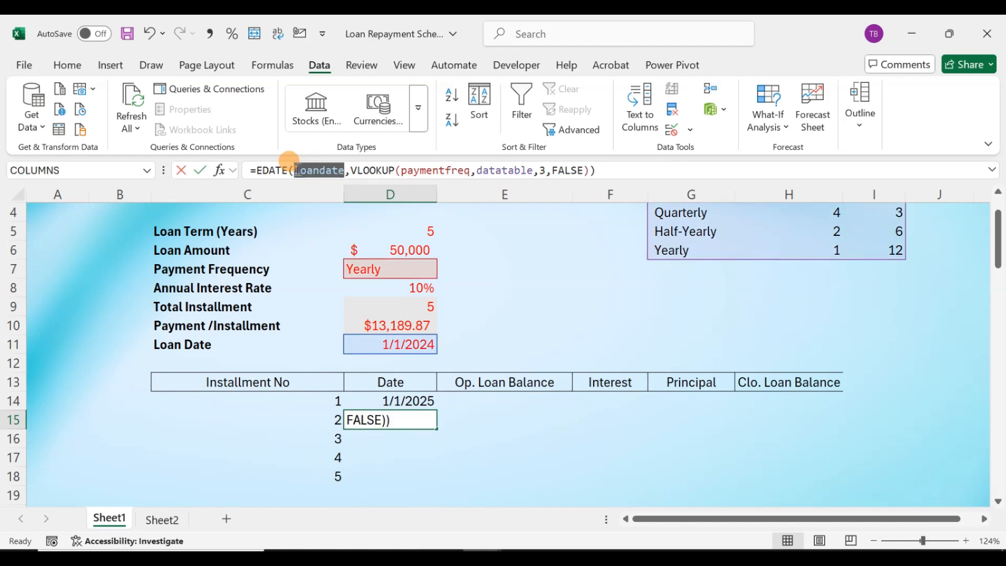
key(BackSpace)
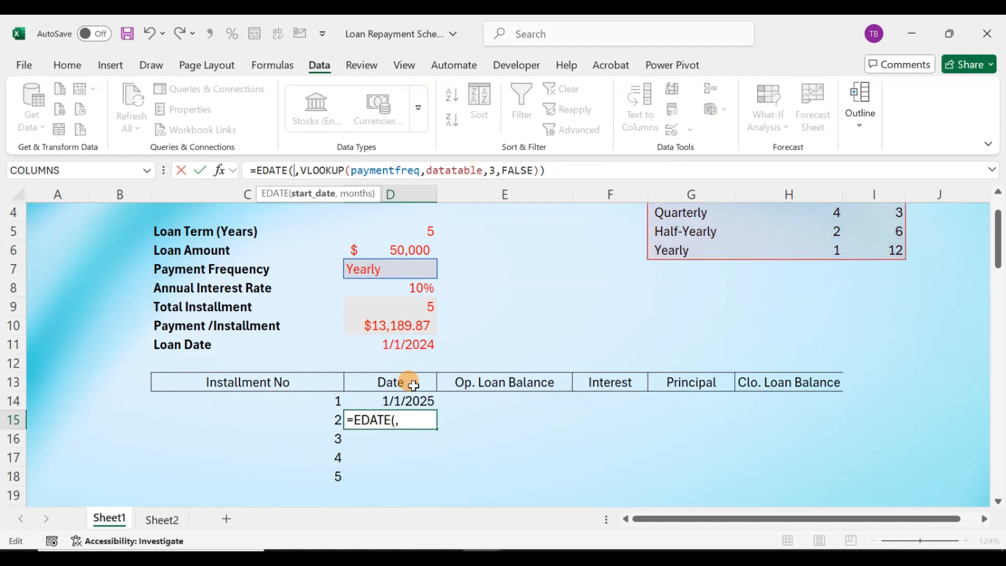
click(411, 399)
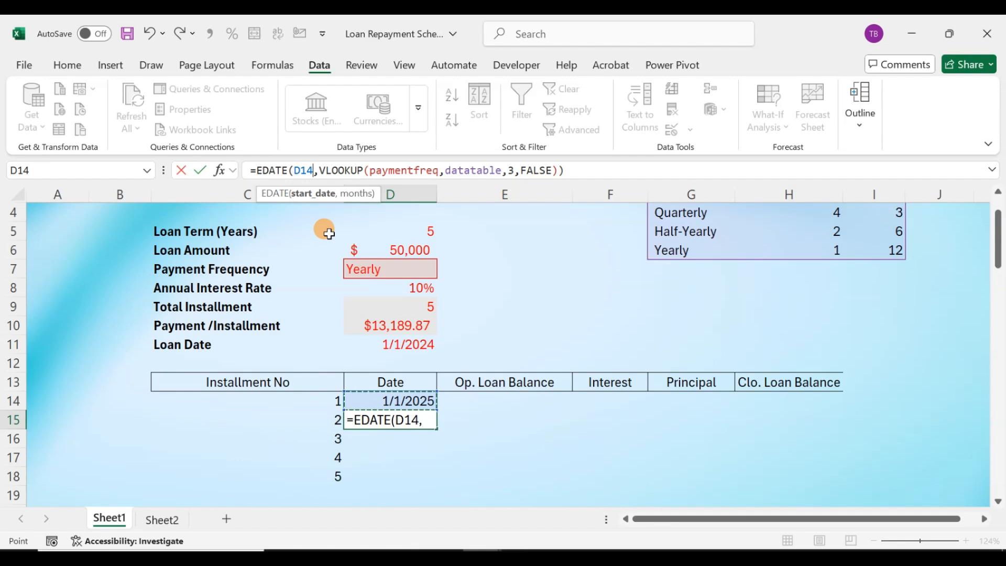
key(Return)
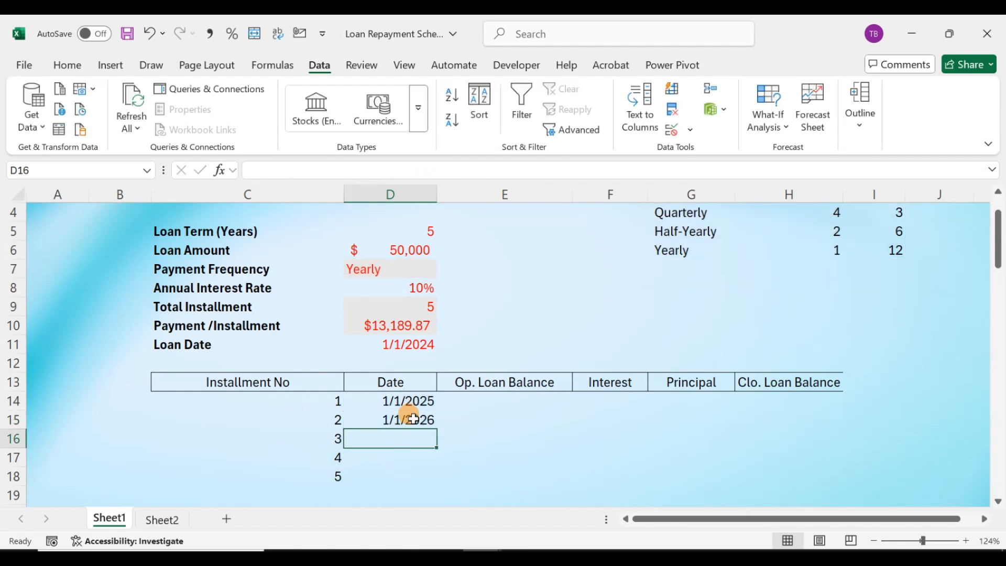
Fill the EDATE formula from D15 down to D19 and check row 19's date against its installment number cell.
click(414, 419)
drag(436, 429, 419, 495)
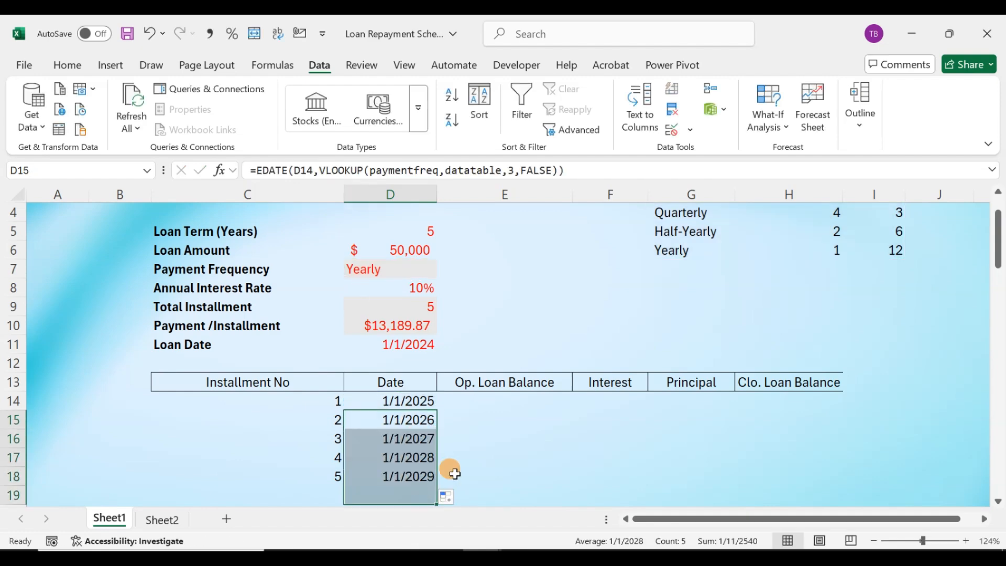
click(454, 473)
click(393, 495)
scroll(406, 450, down, 1)
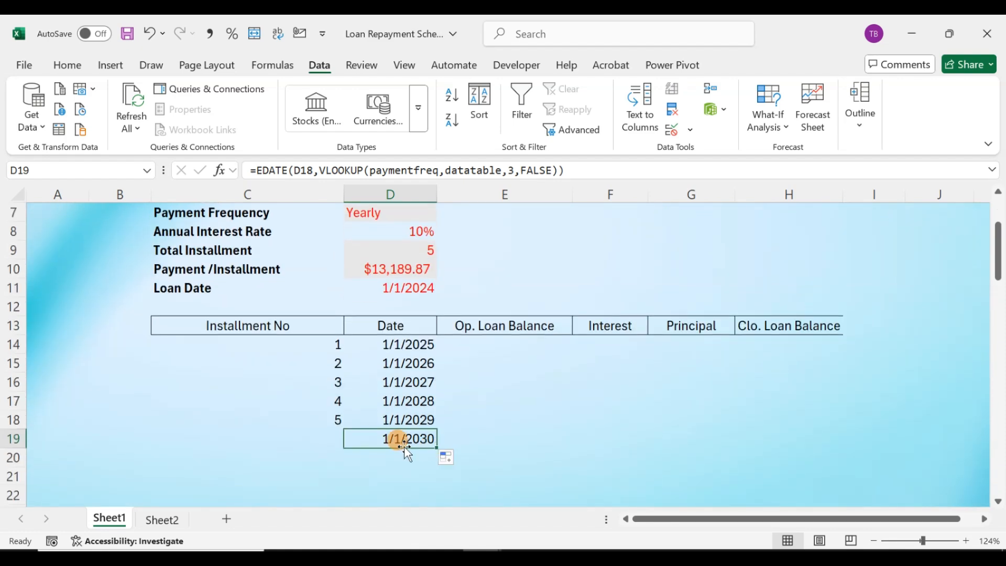
click(335, 433)
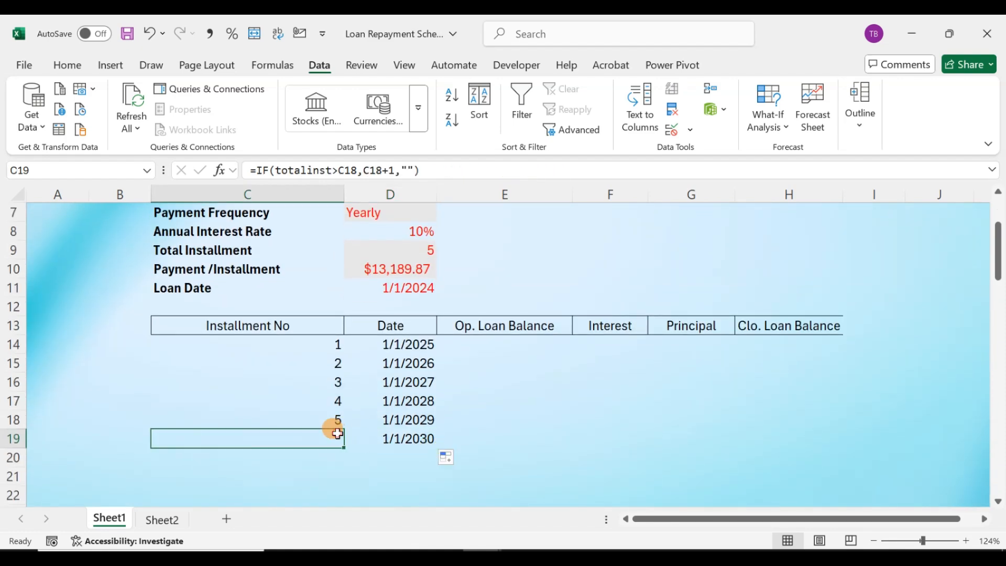
click(391, 439)
Wrap the date formula in D15 in IF(C15="","",…) so it returns blank when there is no installment number.
click(395, 364)
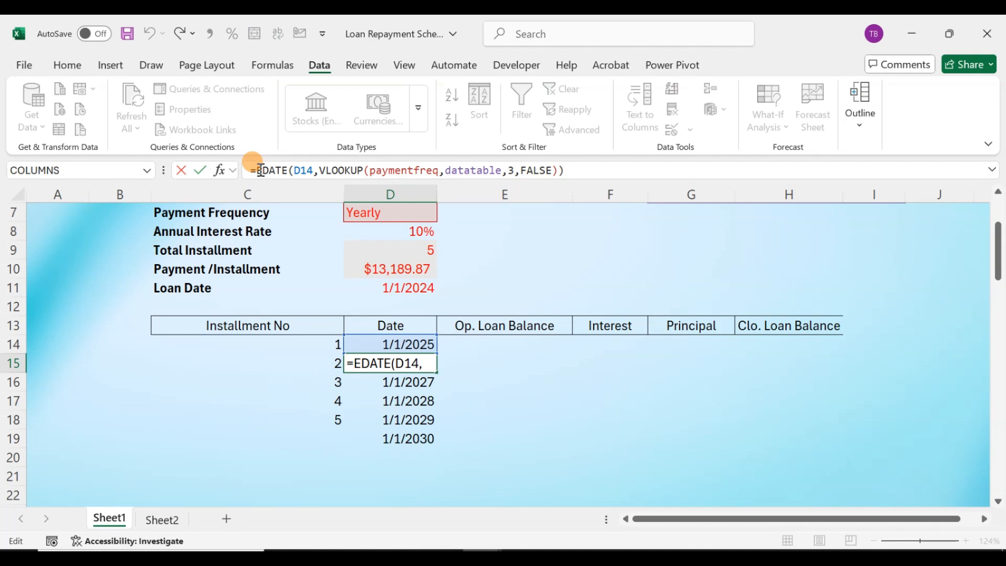
text(IF()
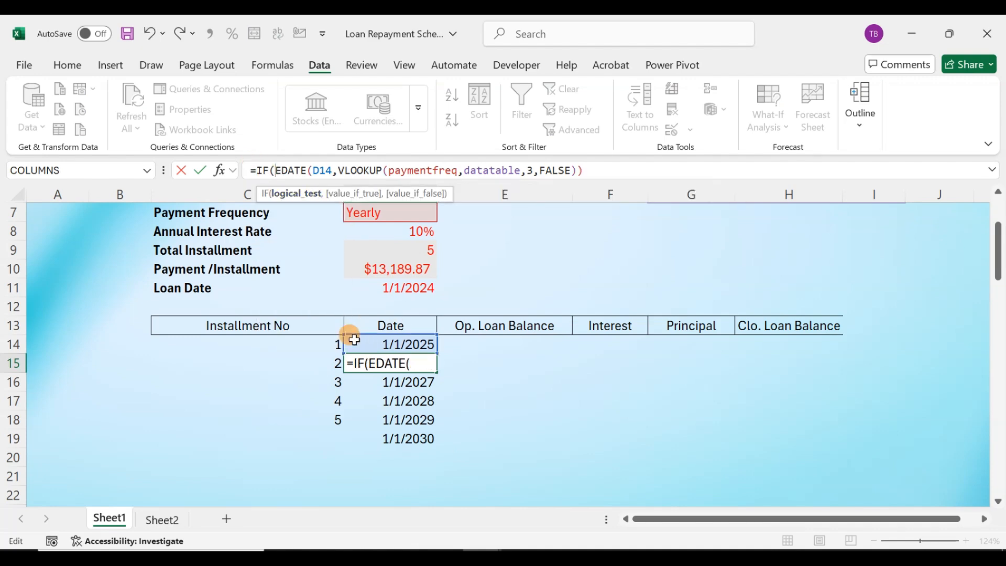
click(314, 362)
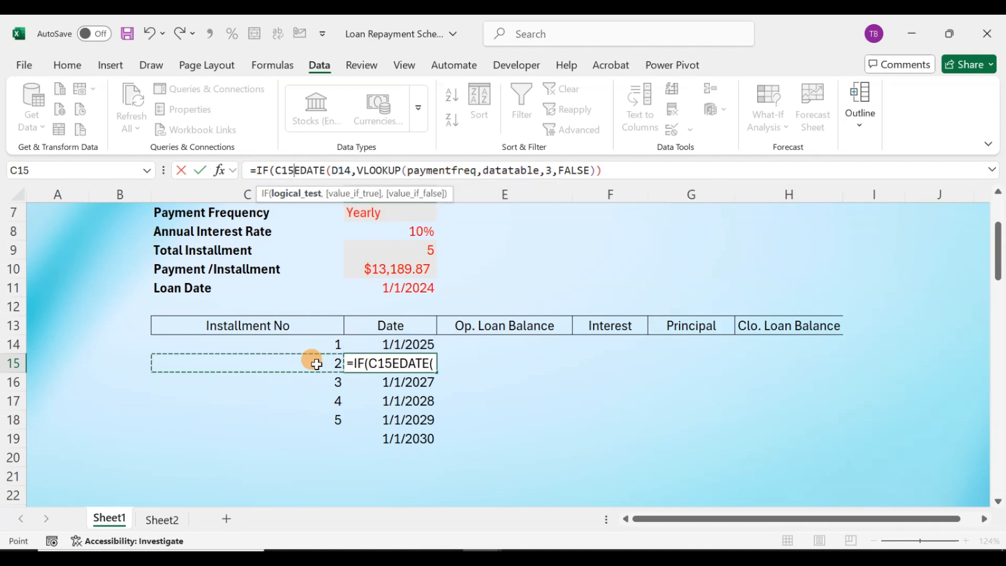
text(=)
text("")
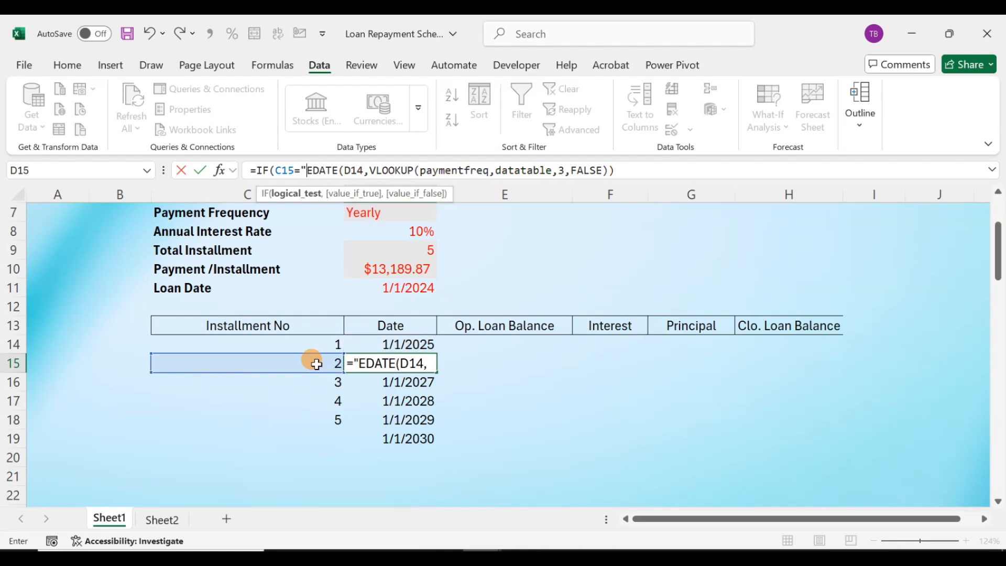
text(,)
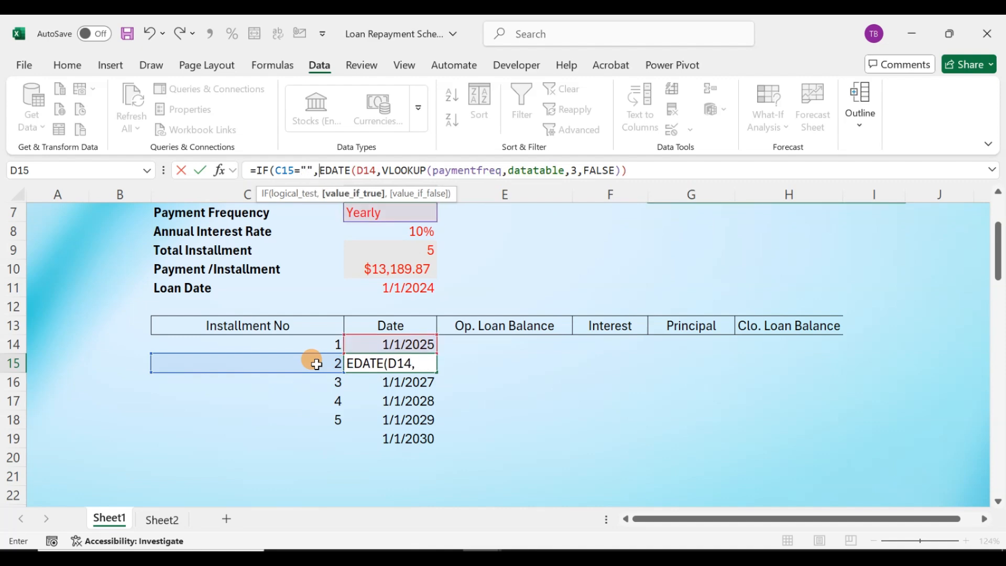
text("",)
key(Return)
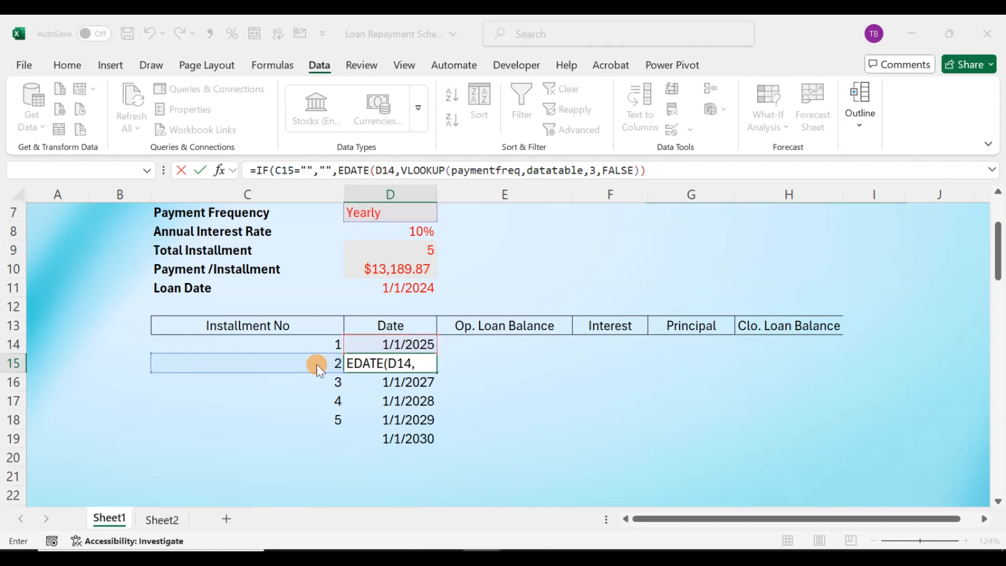
key(Return)
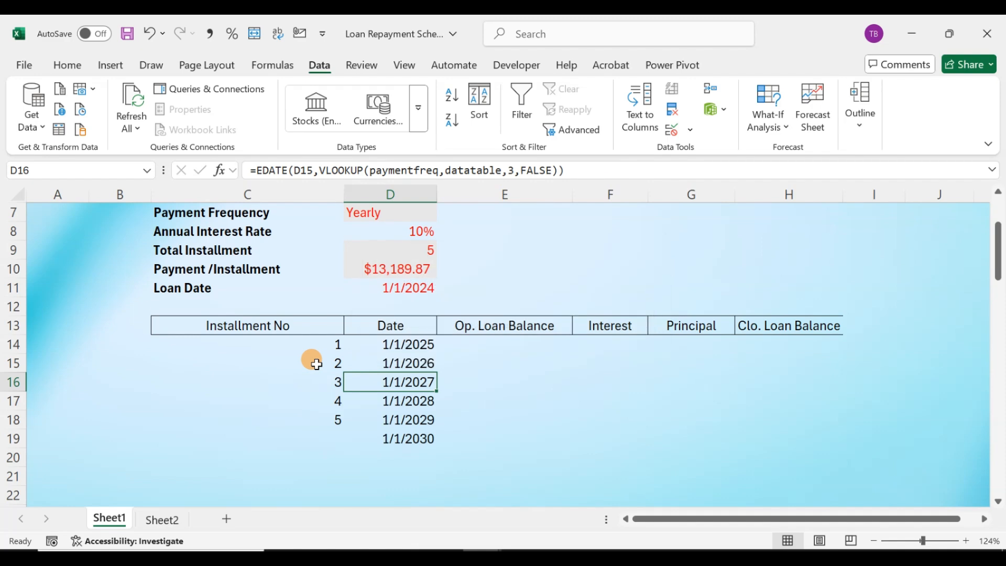
Copy the IF-wrapped date formula from D15 down through D19 and check the copied rows.
key(Up)
key(ctrl+c)
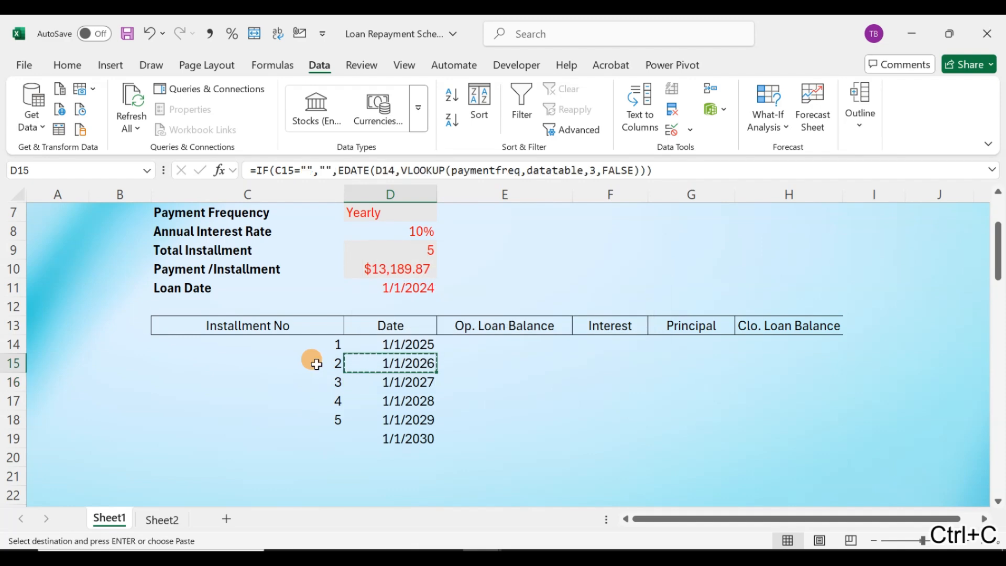
key(shift+Down)
key(shift+Down)
key(shift+Down)
key(shift+Down)
key(ctrl+v)
key(Down)
key(Down)
key(Down)
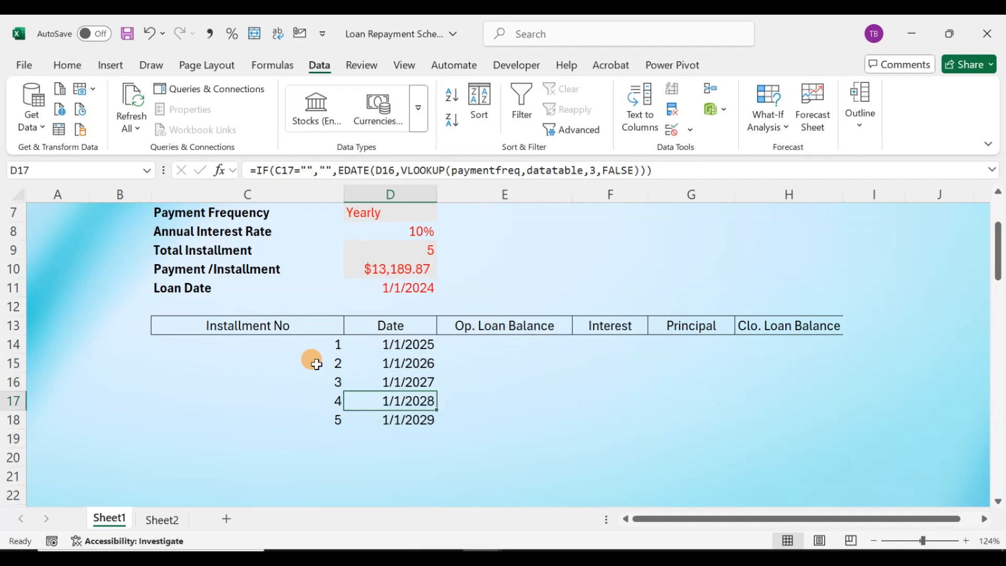
key(Left)
key(Right)
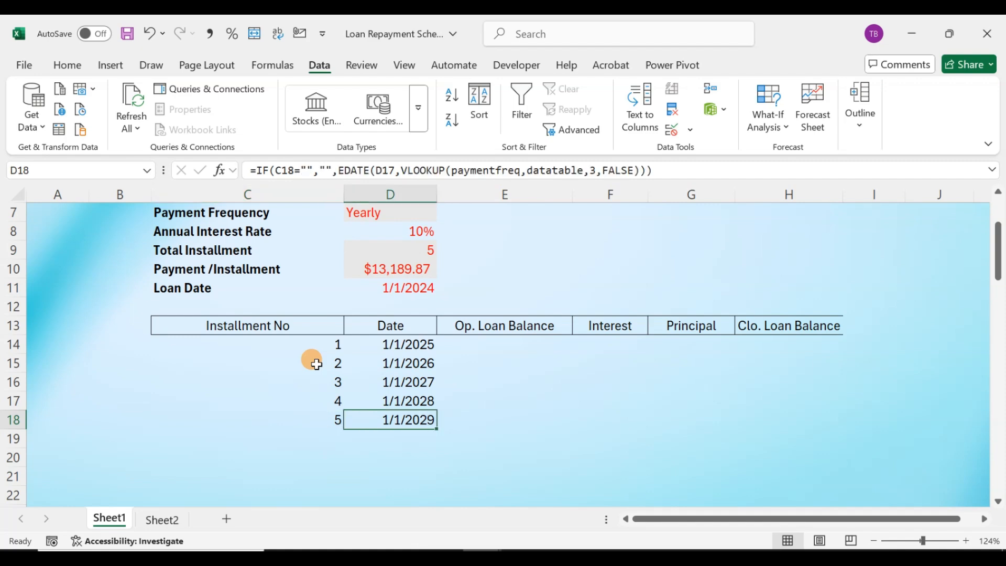
key(Left)
key(Right)
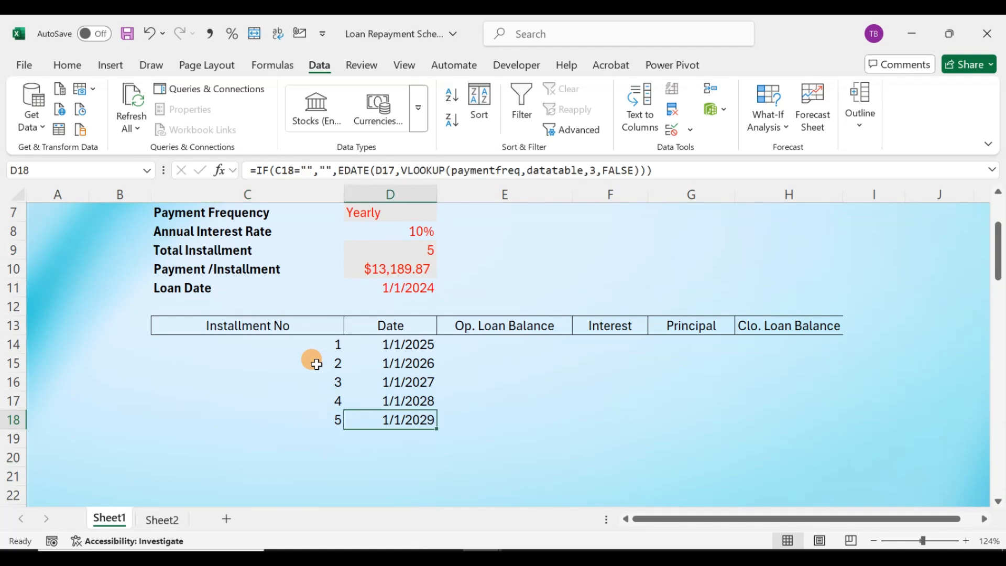
Enter =loanamount in E14 as the opening loan balance of the first installment.
click(469, 344)
scroll(506, 325, up, 2)
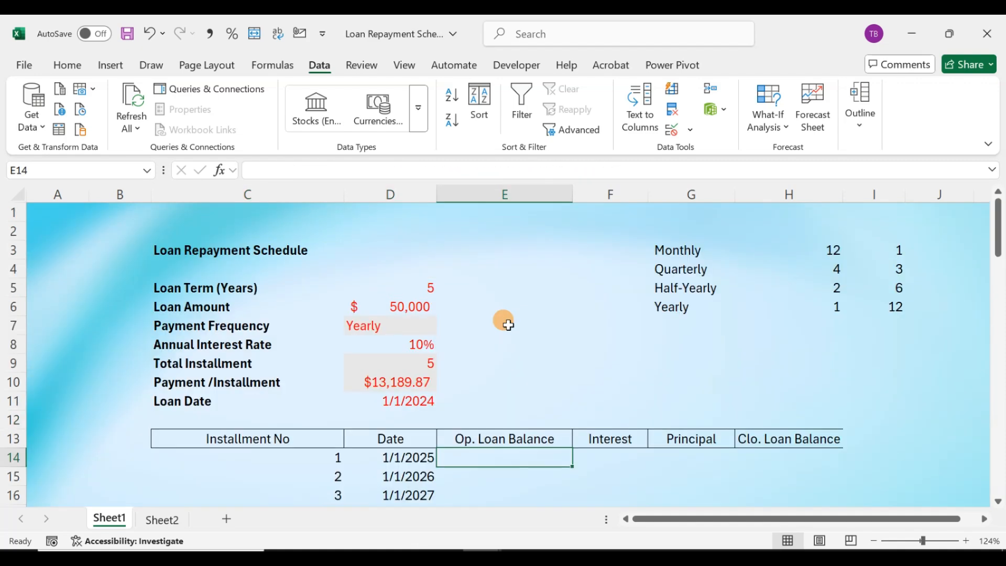
text(=loa)
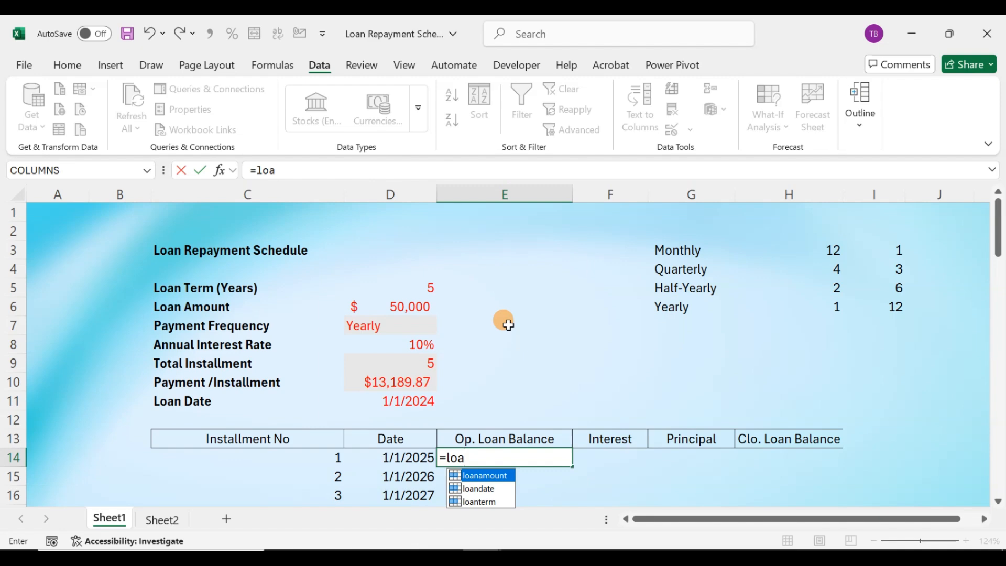
key(Tab)
key(ctrl+Return)
Enter =E14-G14 in H14 to calculate the first closing balance as opening balance minus principal.
key(Right)
key(Right)
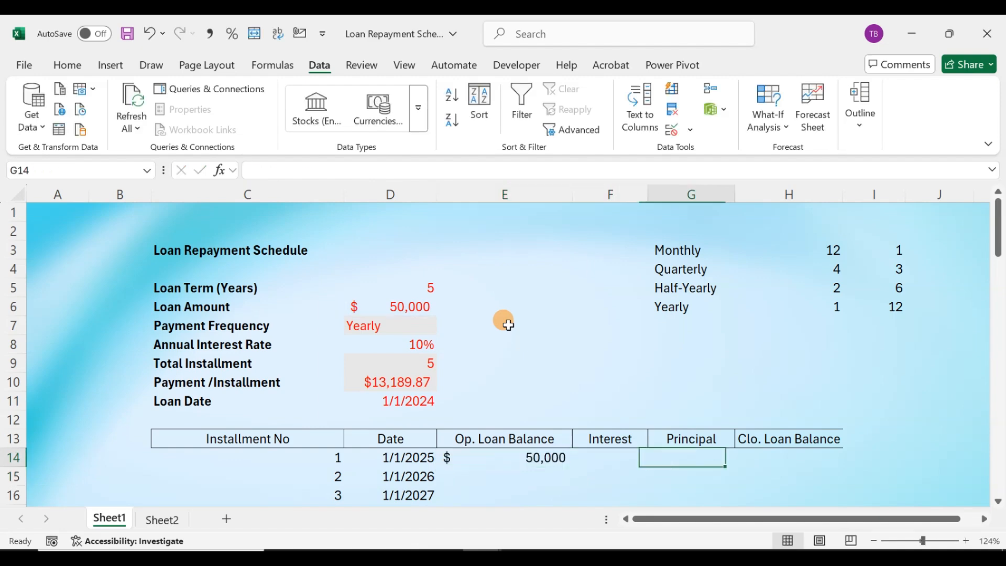
key(Right)
text(=)
key(Left)
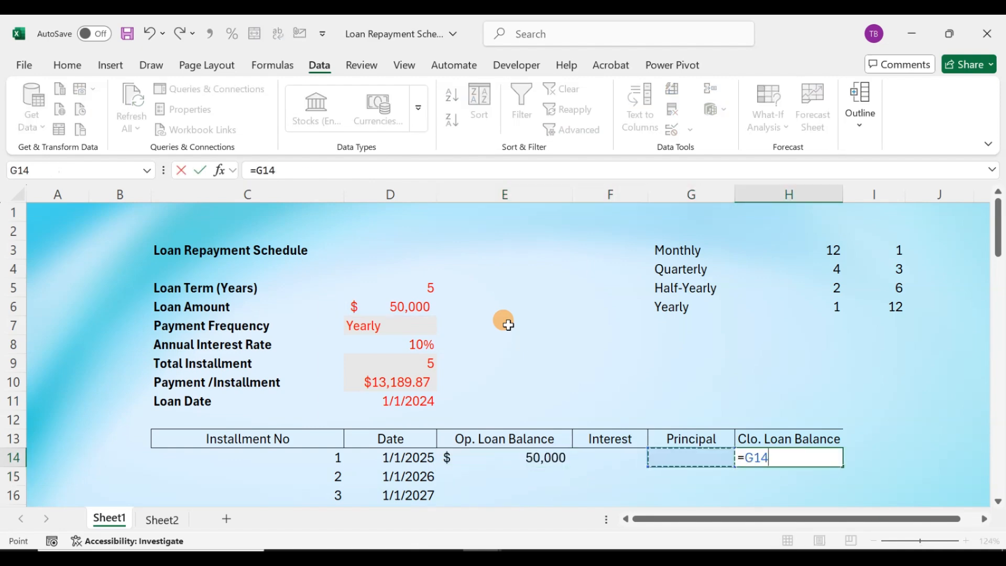
key(Left)
key(Left)
text(-)
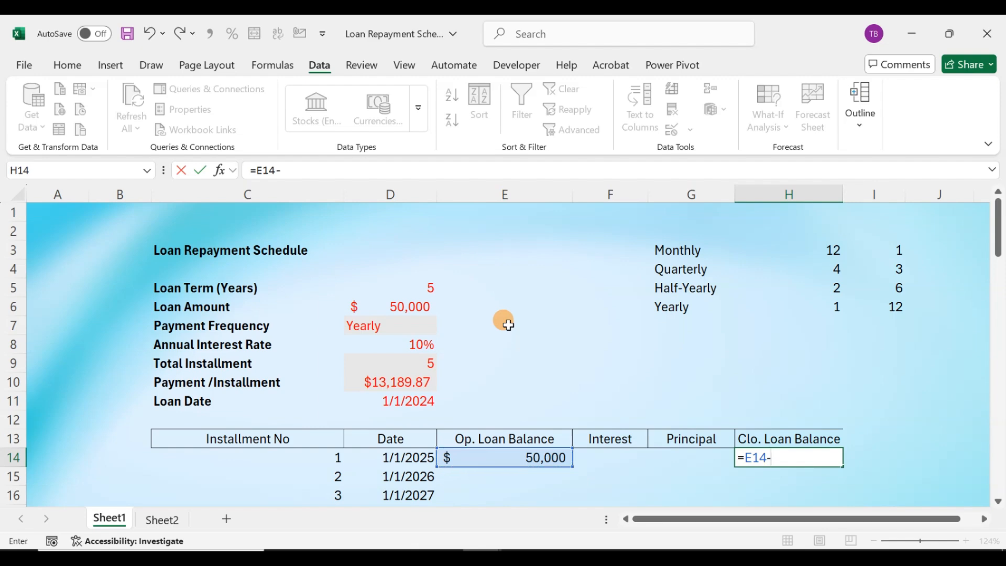
key(Left)
key(Return)
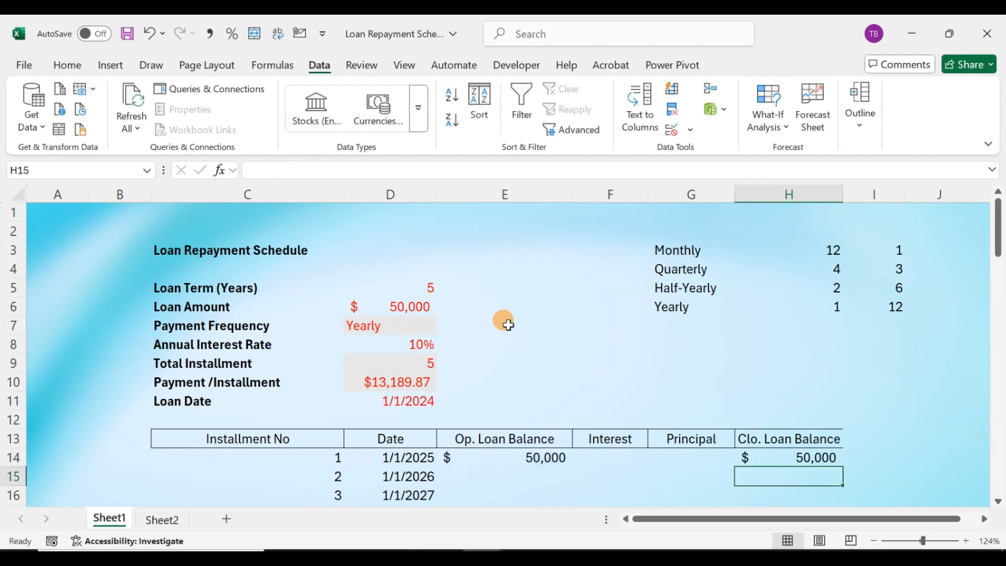
key(Up)
key(Left)
key(Right)
key(Left)
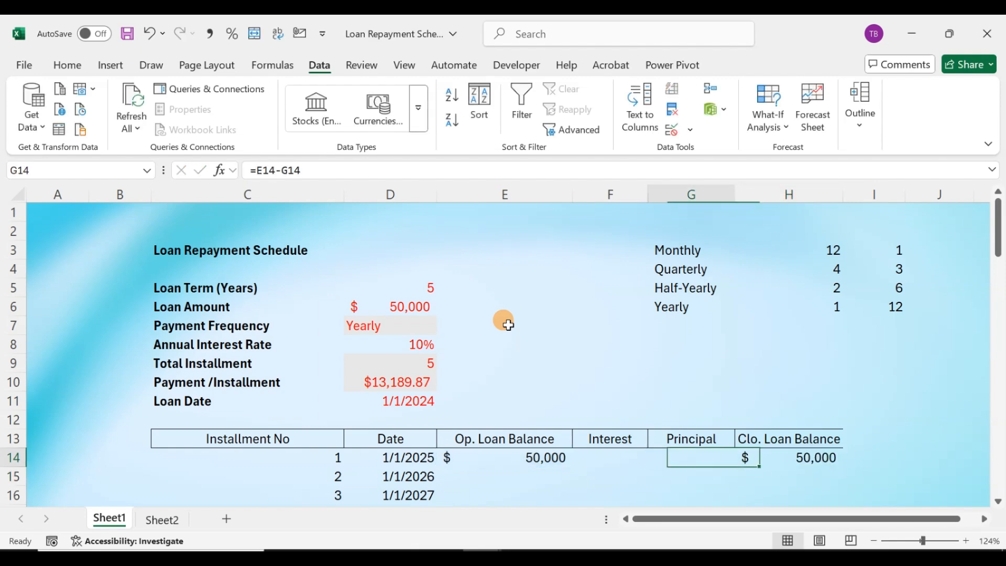
key(Left)
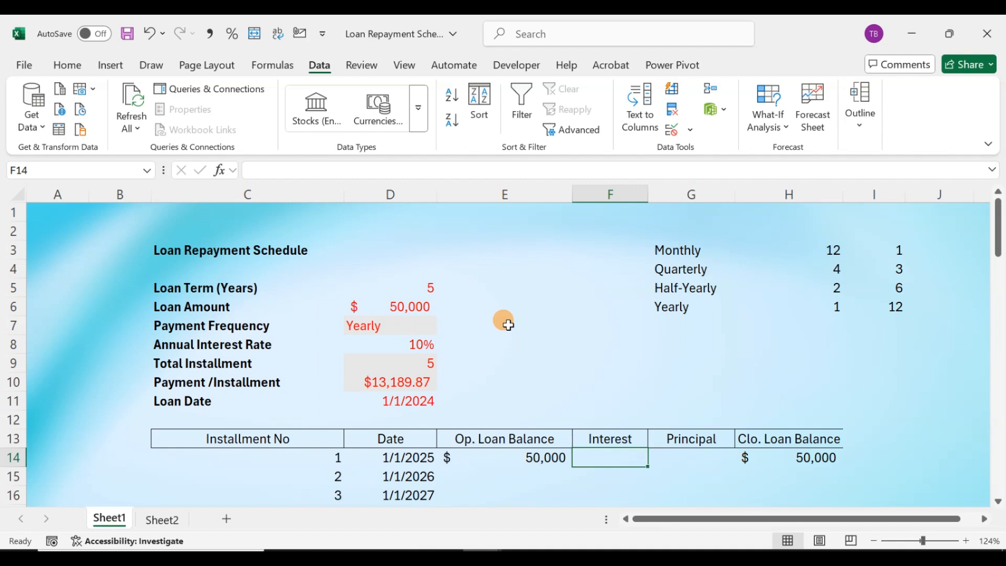
key(Right)
key(Right)
Enter =H14 in E15 so the second opening balance takes the previous closing balance.
key(Down)
key(Left)
key(Left)
key(Left)
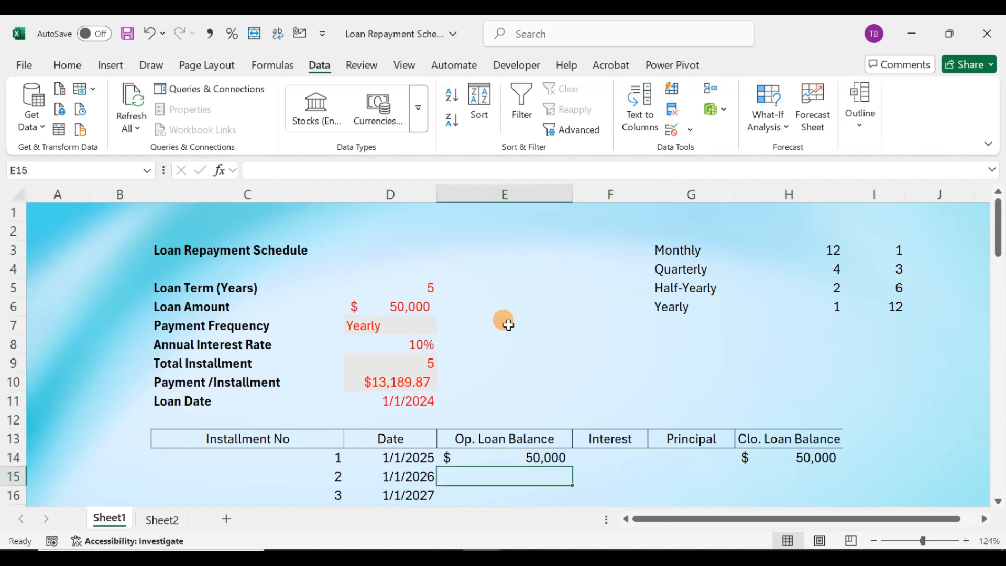
text(=)
key(Right)
key(Right)
key(Right)
key(Up)
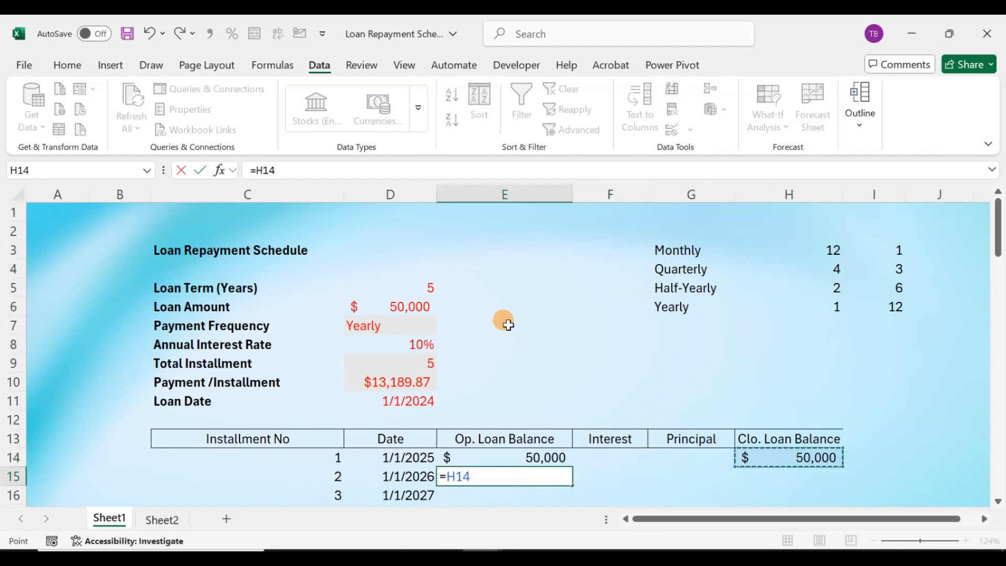
key(Return)
Change the opening balance formula in E15 to =IF(C15="","",H14).
key(Up)
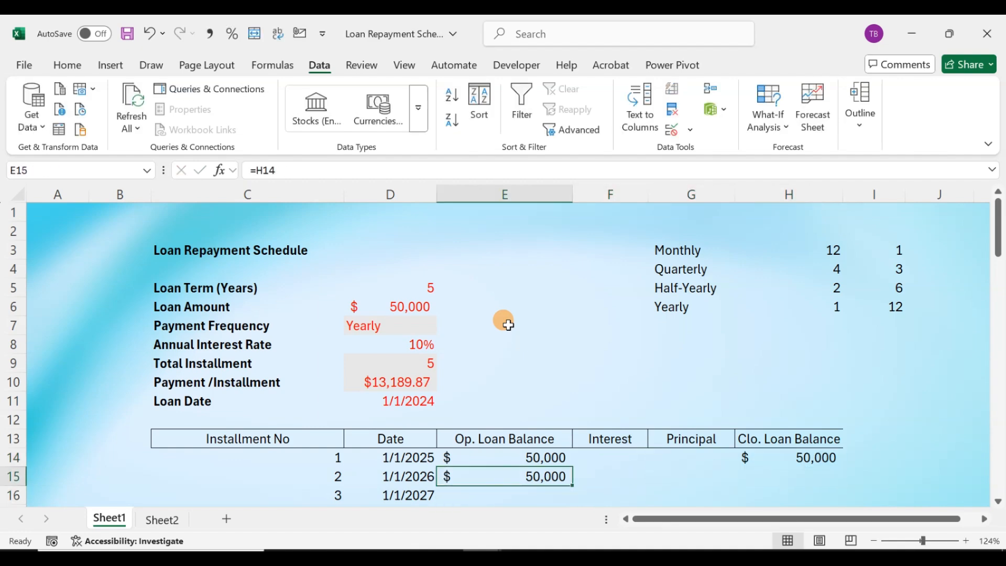
click(259, 171)
text(IF)
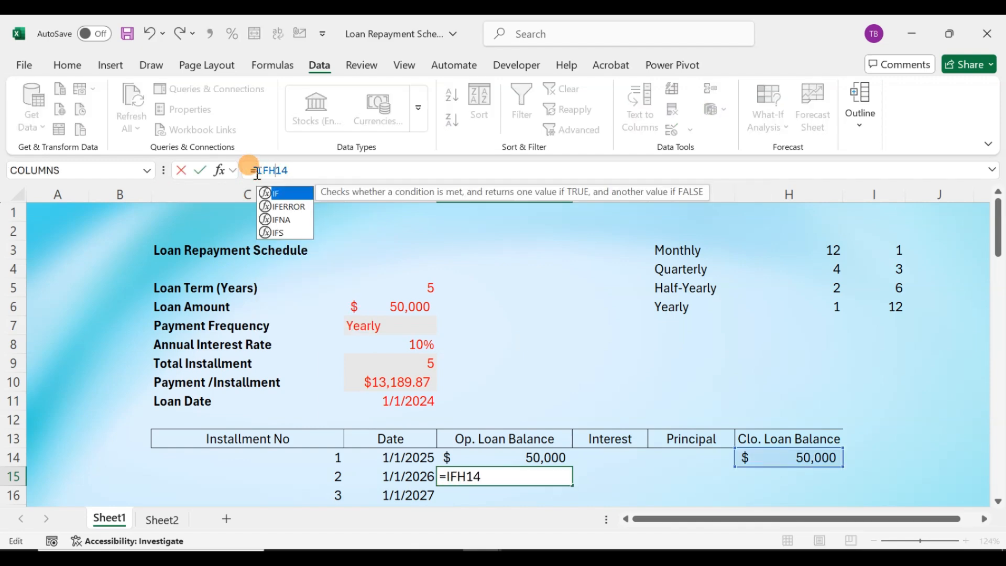
text(()
click(326, 474)
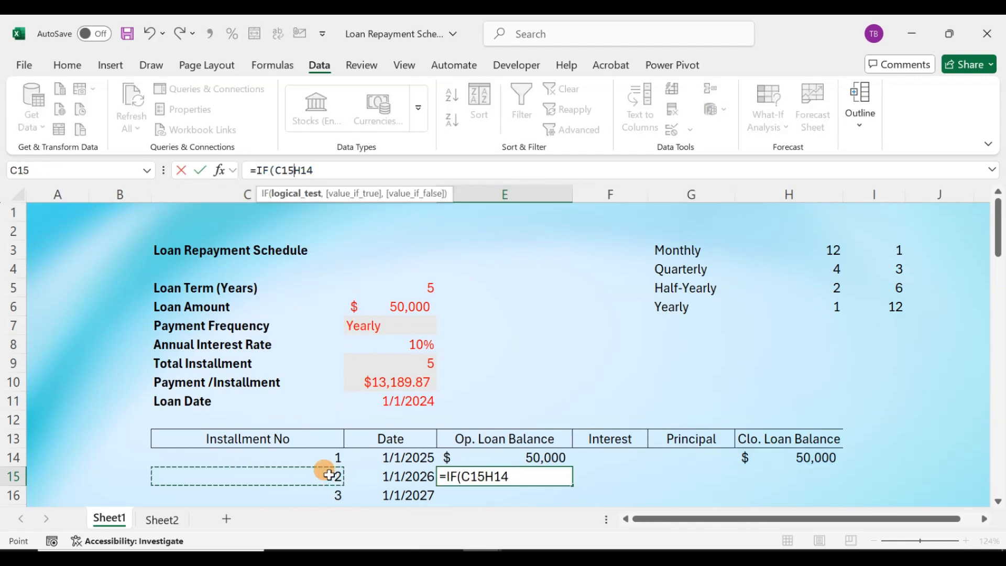
text(="")
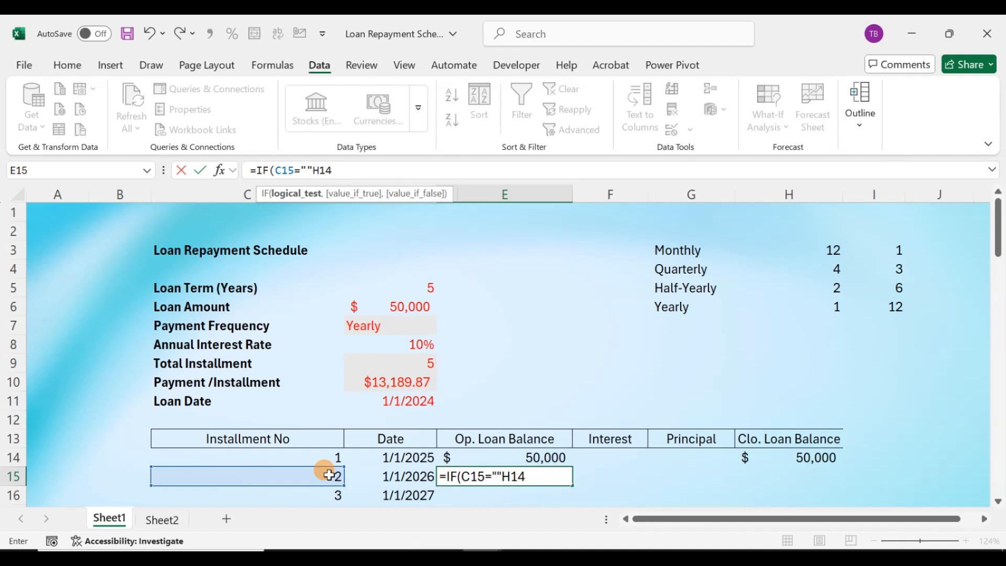
text(,"")
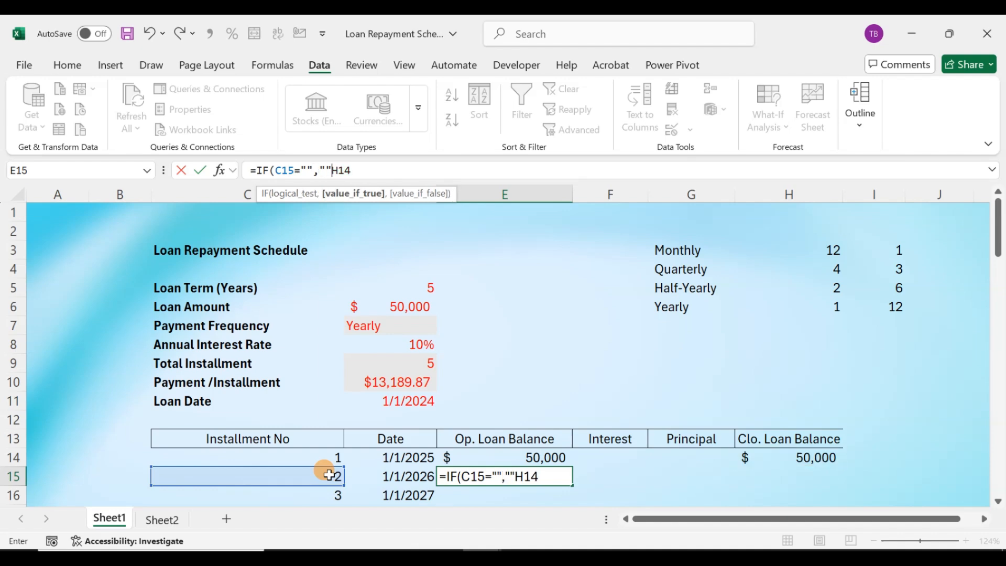
text(,)
key(Return)
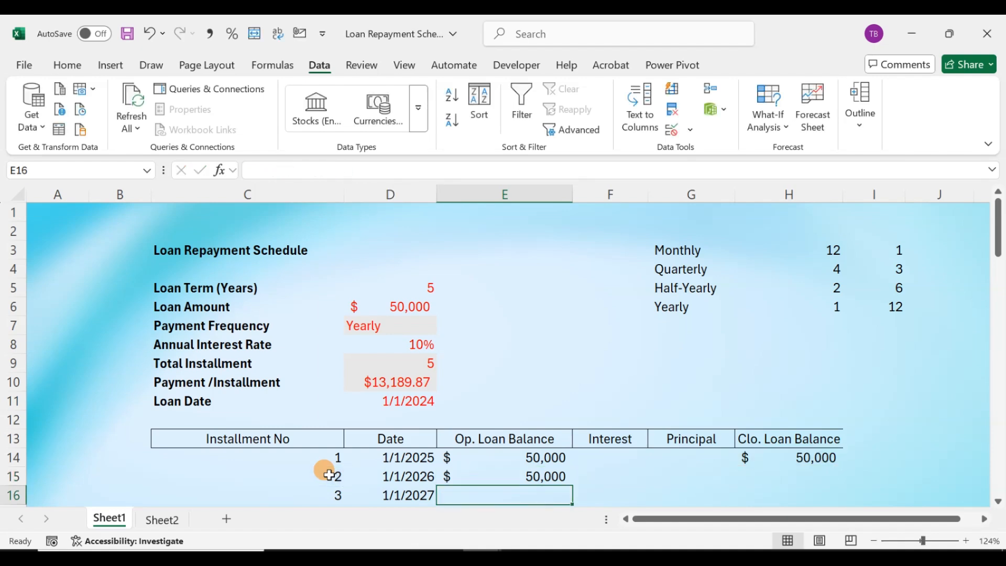
Copy the opening balance formula from E15 down through E18 and check the last copied row.
key(Up)
key(ctrl+c)
key(shift+Down)
key(shift+Down)
key(shift+Down)
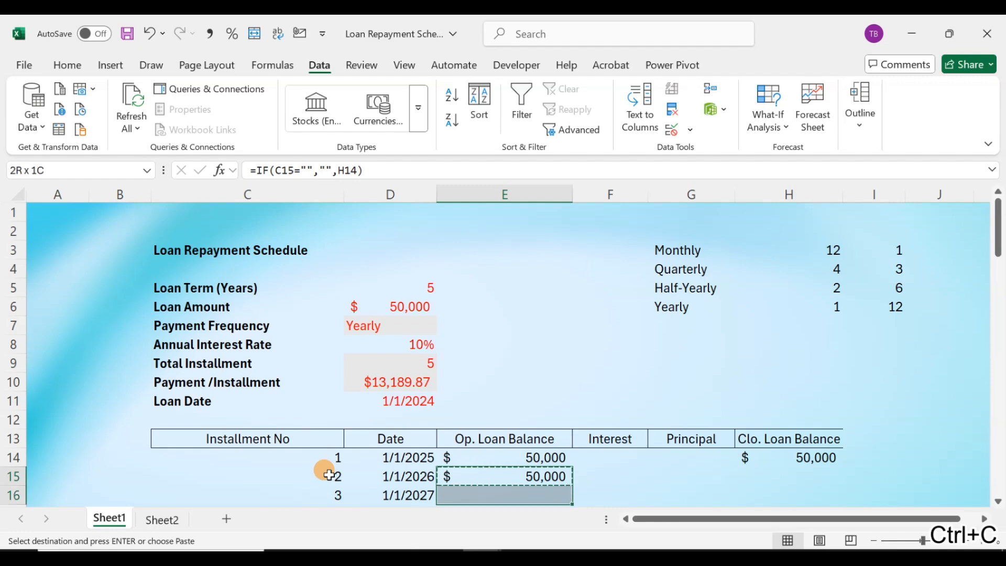
key(ctrl+v)
key(Down)
key(Down)
key(Down)
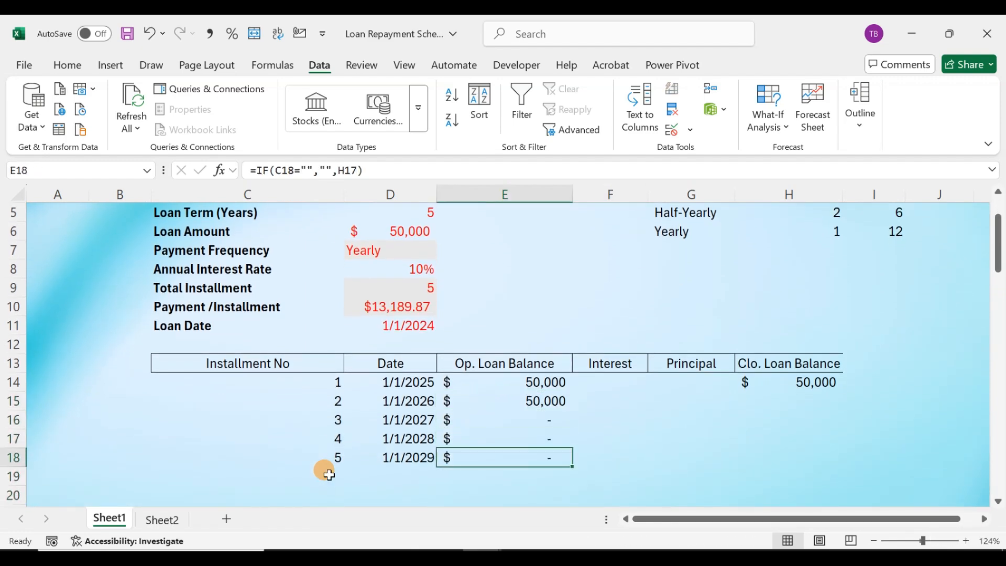
Change the closing balance formula in H14 to =IF(C14="","",E14-G14).
key(Up)
key(Up)
key(Up)
key(Right)
key(Right)
key(Up)
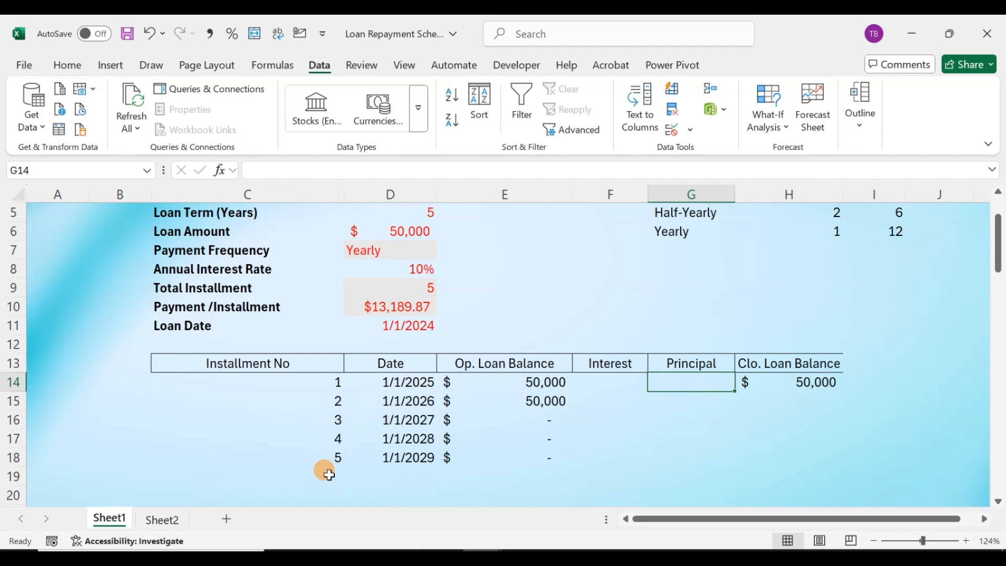
key(Right)
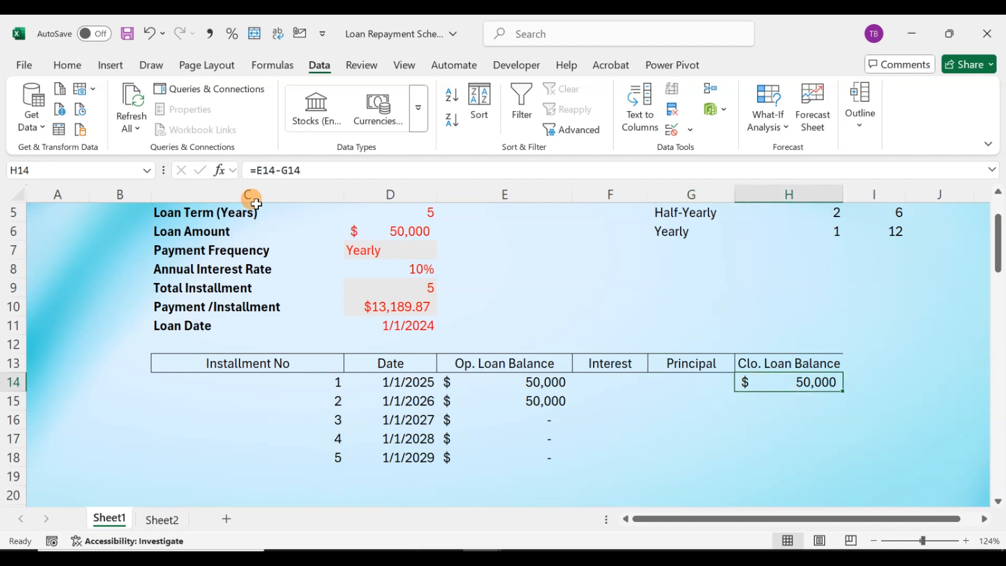
click(259, 170)
text(IF()
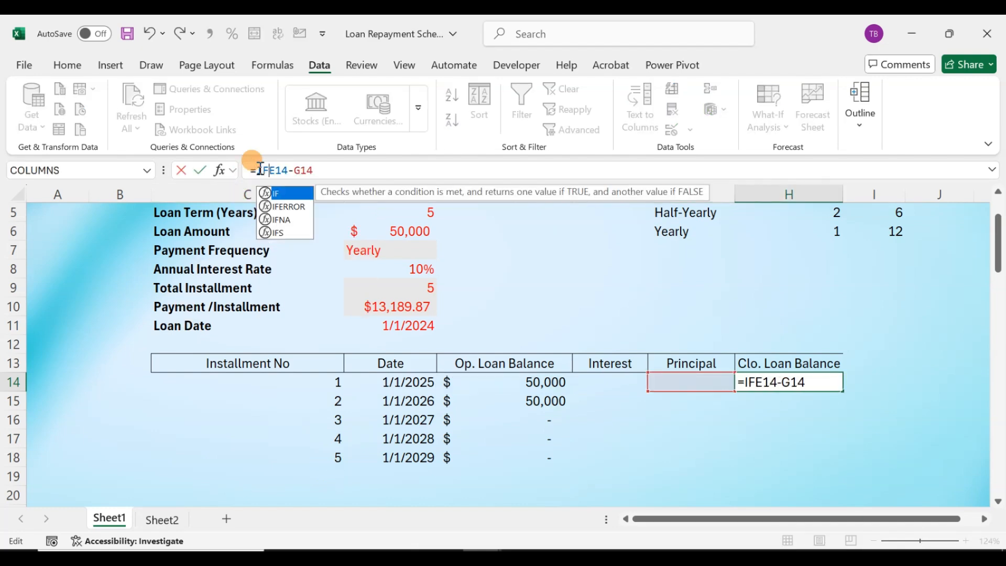
click(317, 379)
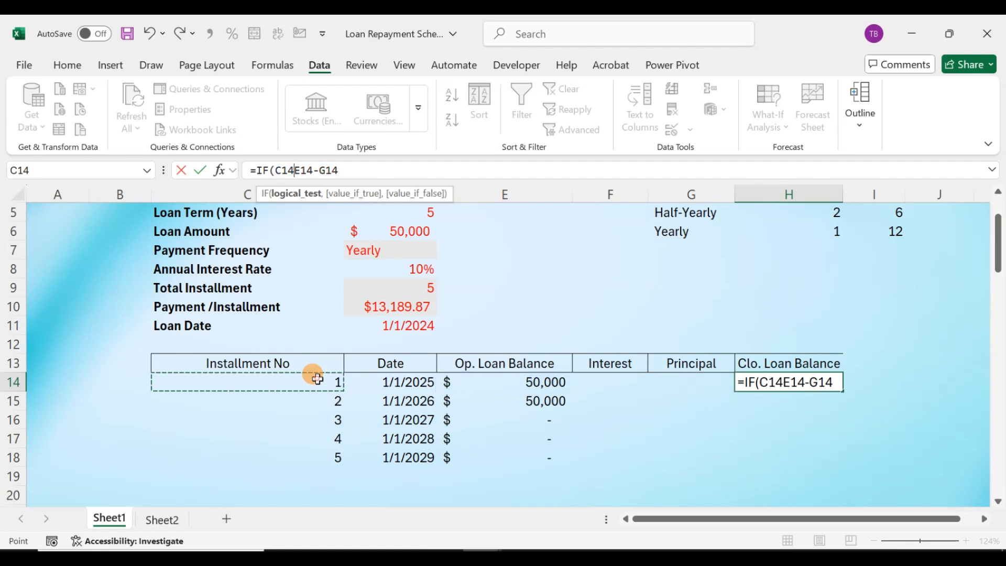
text(=)
text("",)
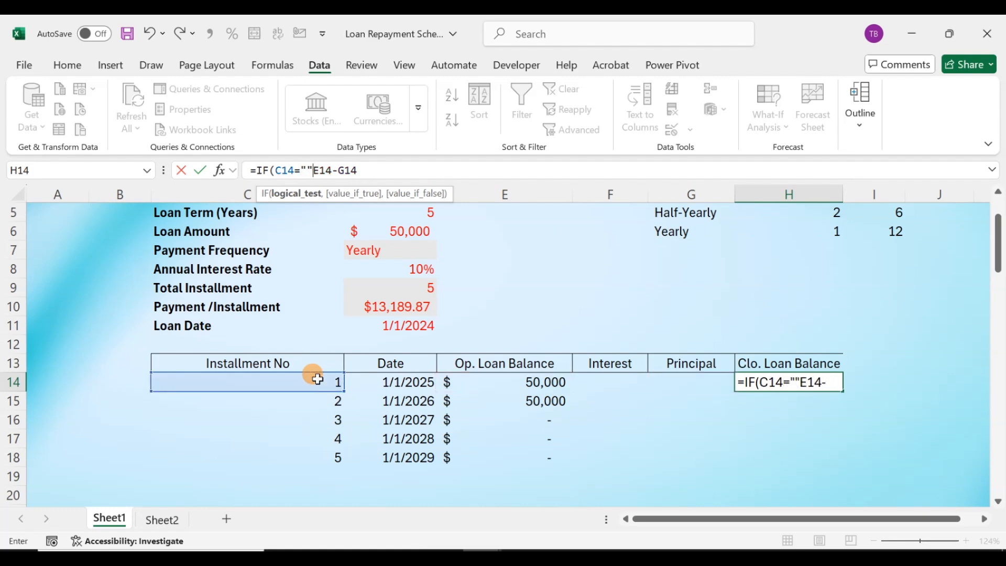
text("",)
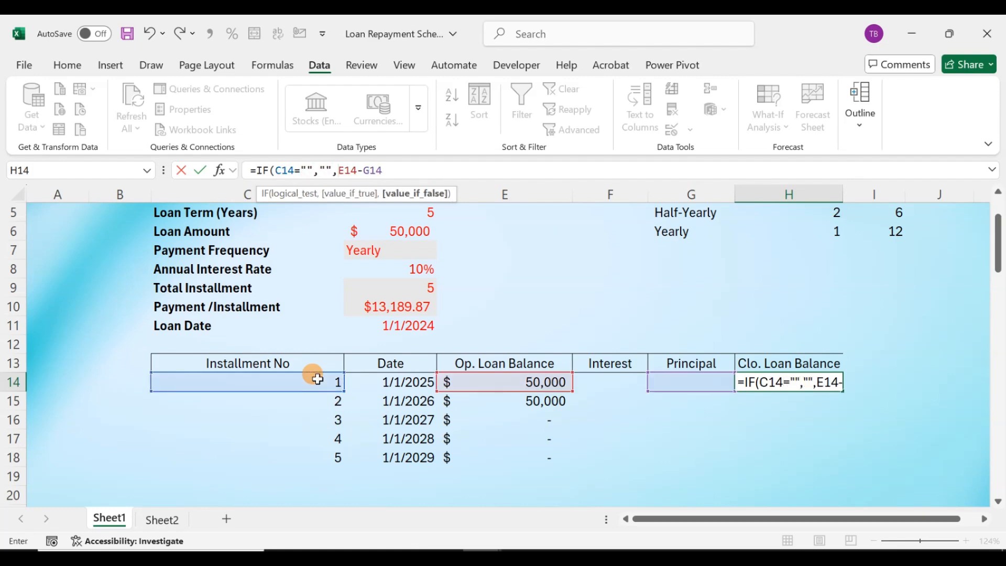
key(Return)
Copy the closing balance formula from H14 down through H18 and check the copied rows.
key(ctrl+c)
key(shift+Down)
key(shift+Down)
key(shift+Down)
key(shift+Down)
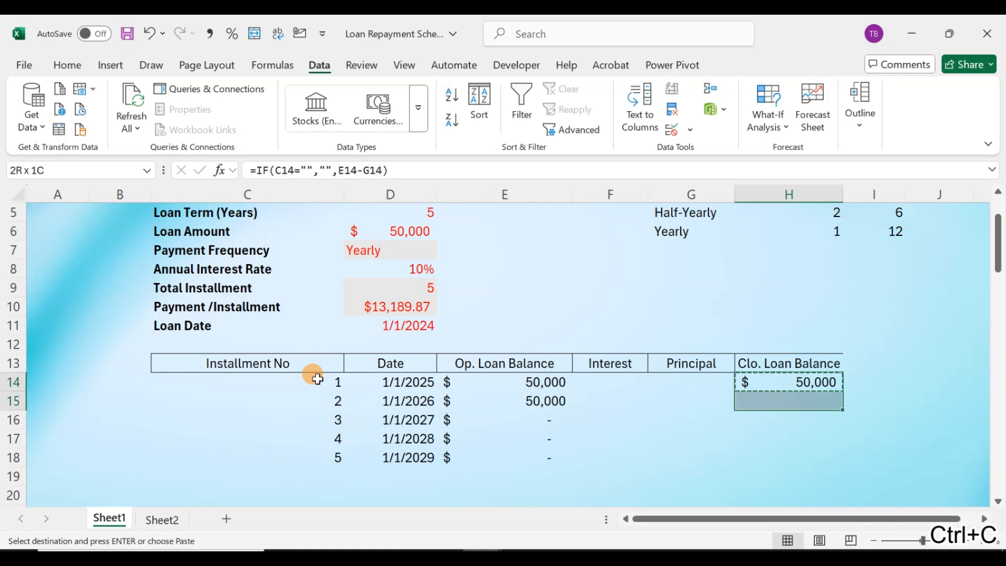
key(Return)
key(Down)
key(Down)
key(Down)
key(Down)
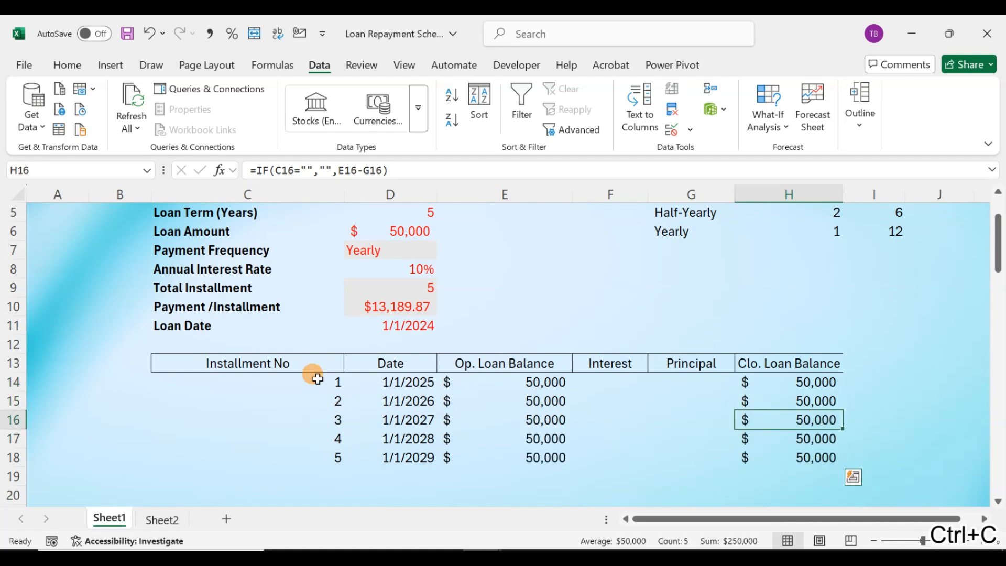
Enter =payprinstall-F14 in G14 to calculate the first principal as payment per installment minus interest.
key(Up)
key(Up)
key(Up)
key(Up)
key(Left)
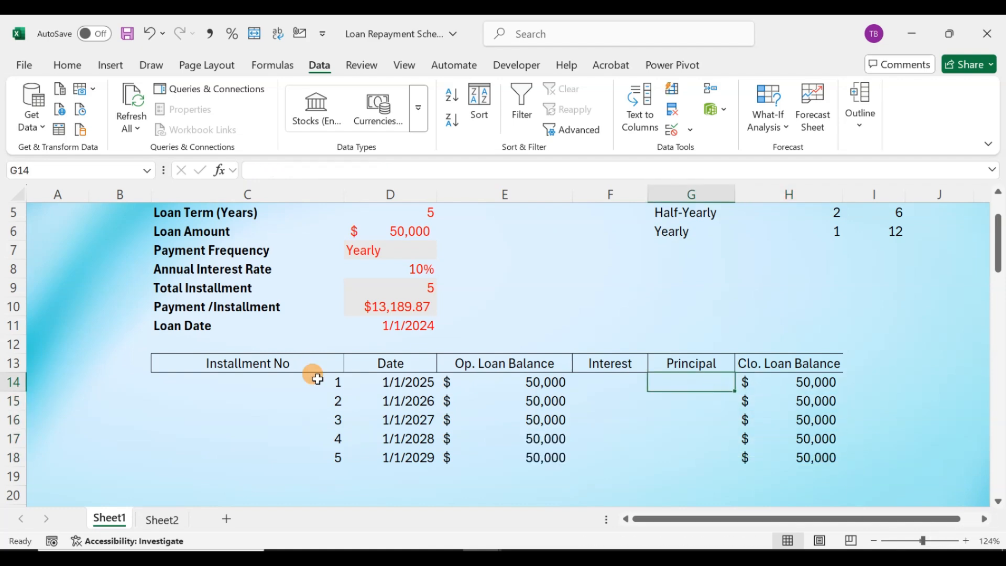
text(=)
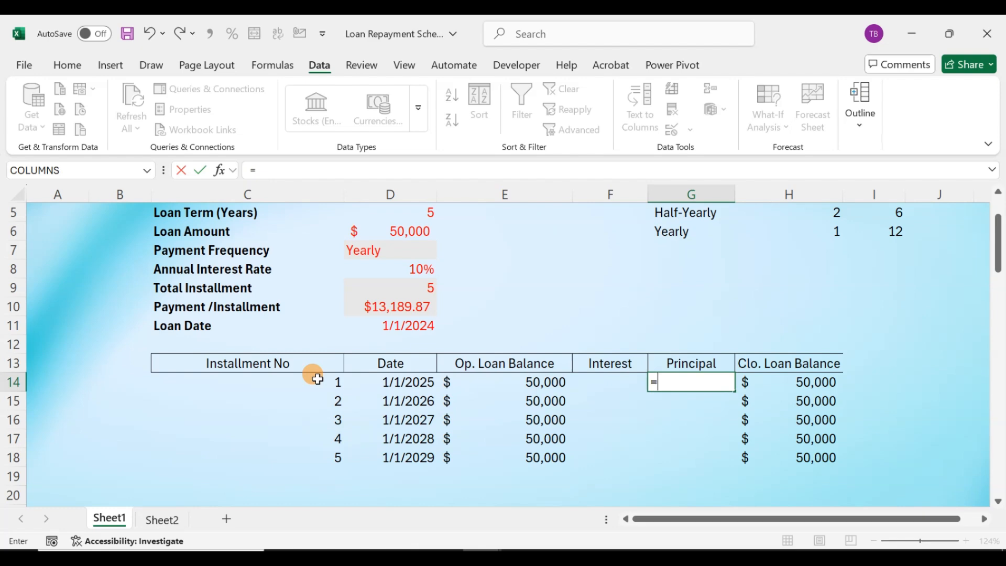
text(ins)
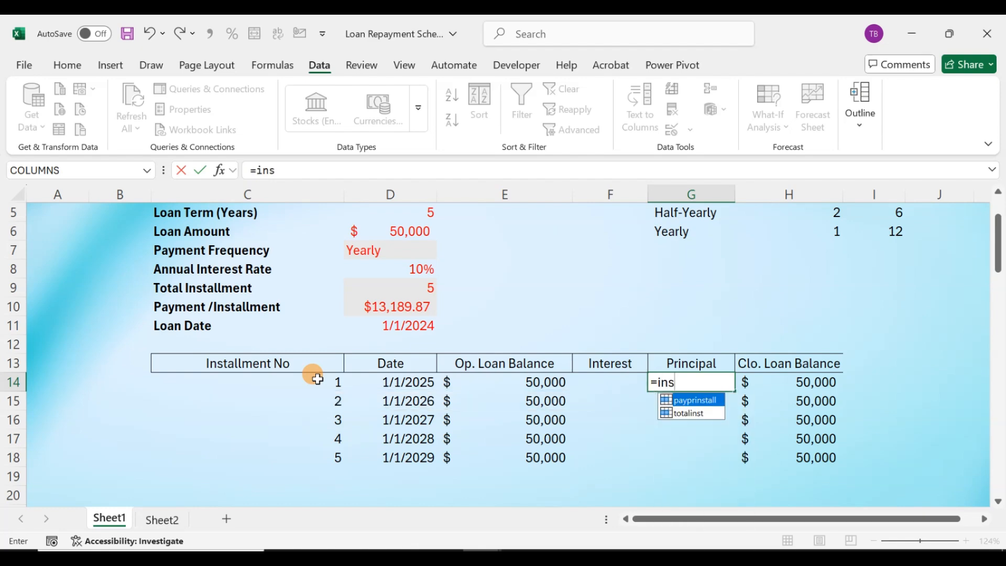
key(Tab)
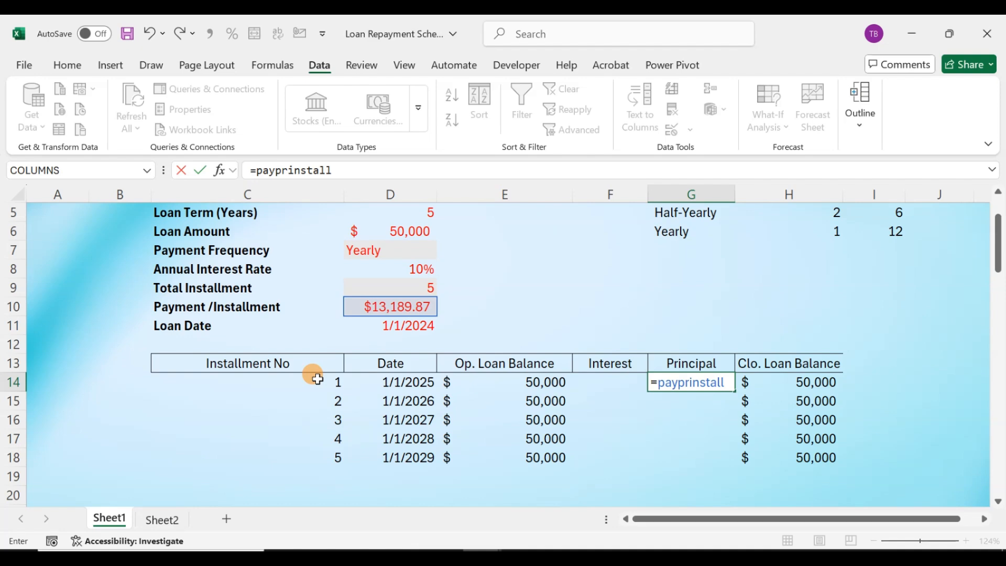
text(-)
key(Left)
key(Return)
Change the principal formula in G14 to =IF(C14="","",payprinstall-F14).
key(Up)
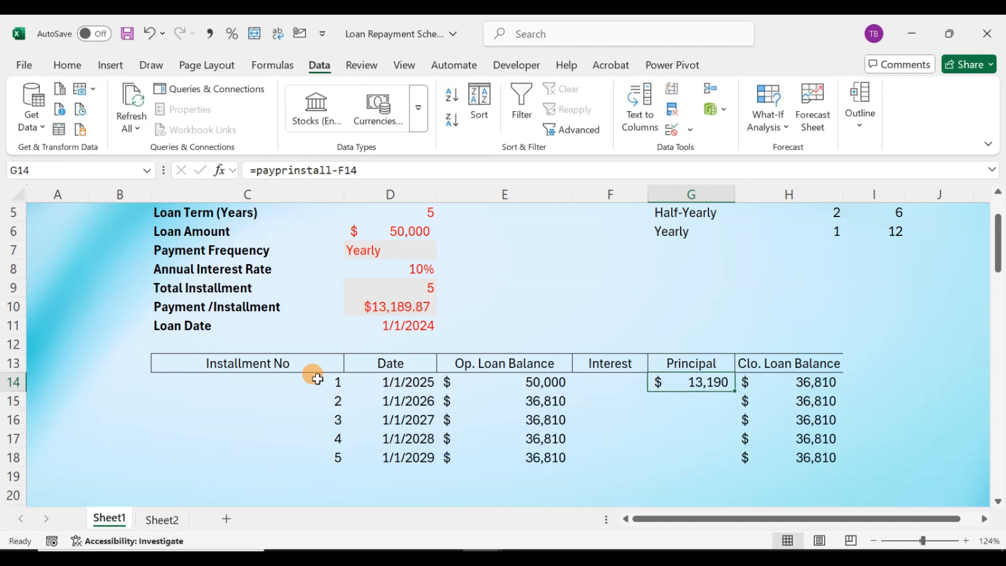
click(257, 170)
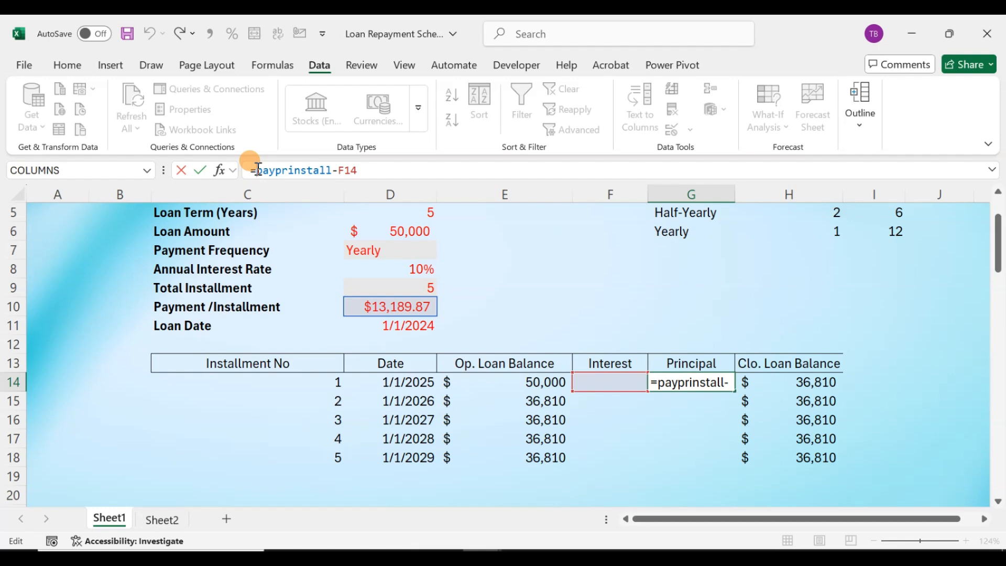
text(IF()
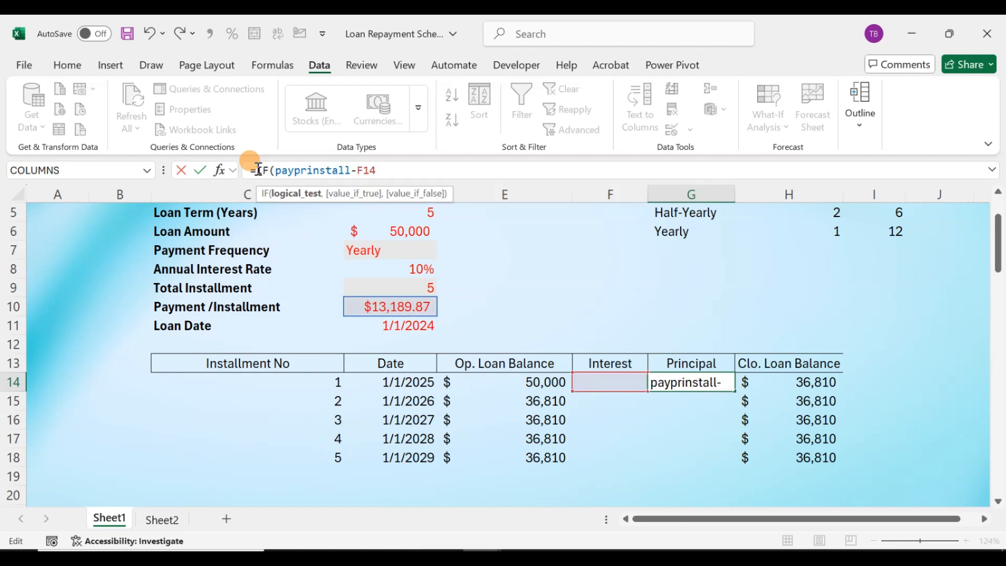
click(334, 382)
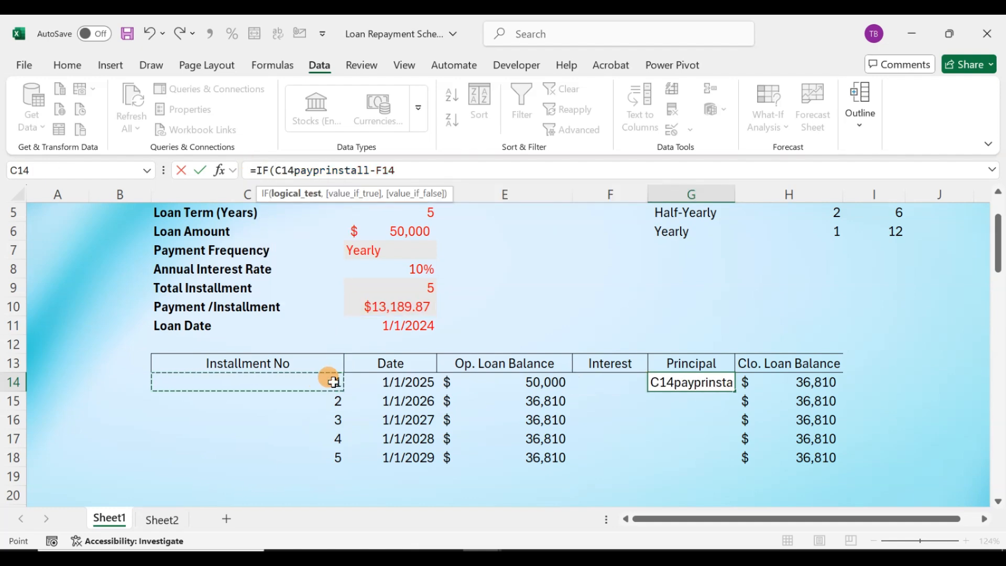
text(="",)
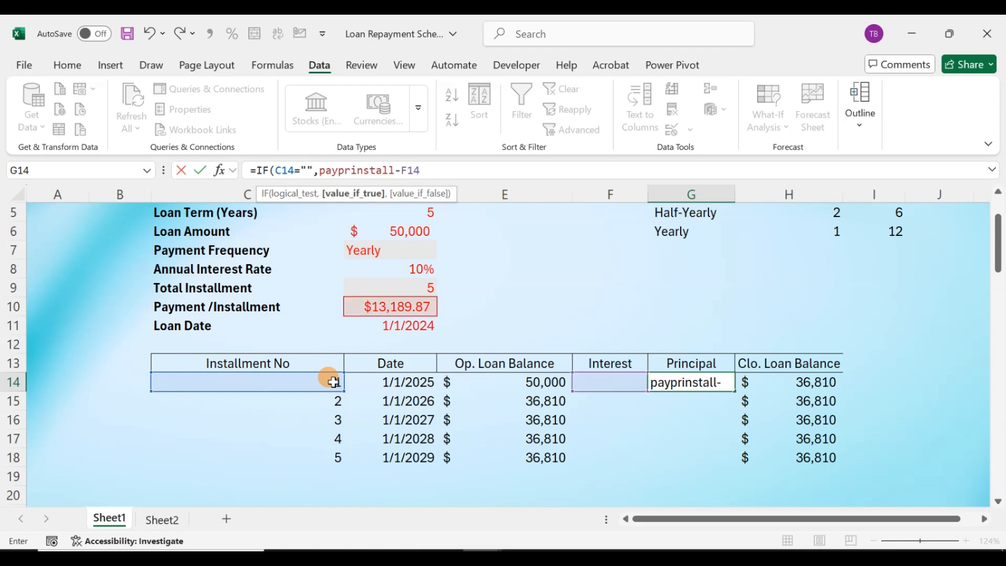
text("",)
key(Return)
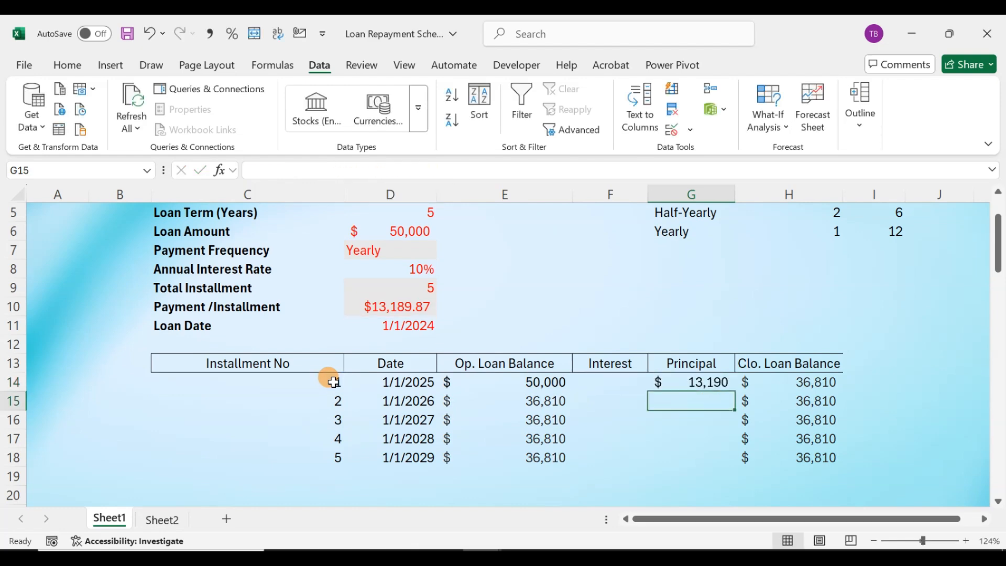
Copy the principal formula from G14 down through G18 and save the workbook.
key(Up)
key(ctrl+c)
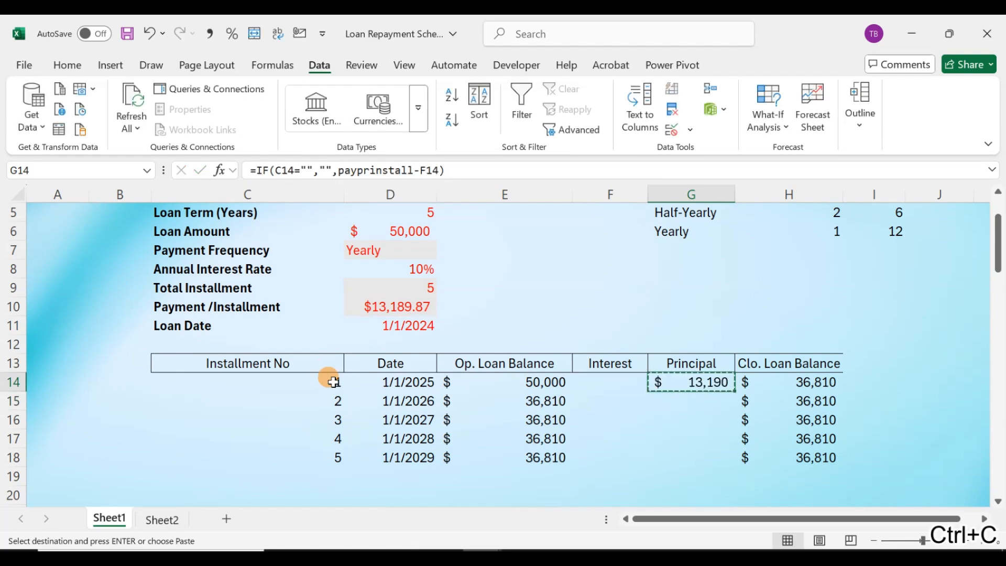
key(shift+Down)
key(shift+Down)
key(shift+Down)
key(shift+Down)
key(Return)
key(Down)
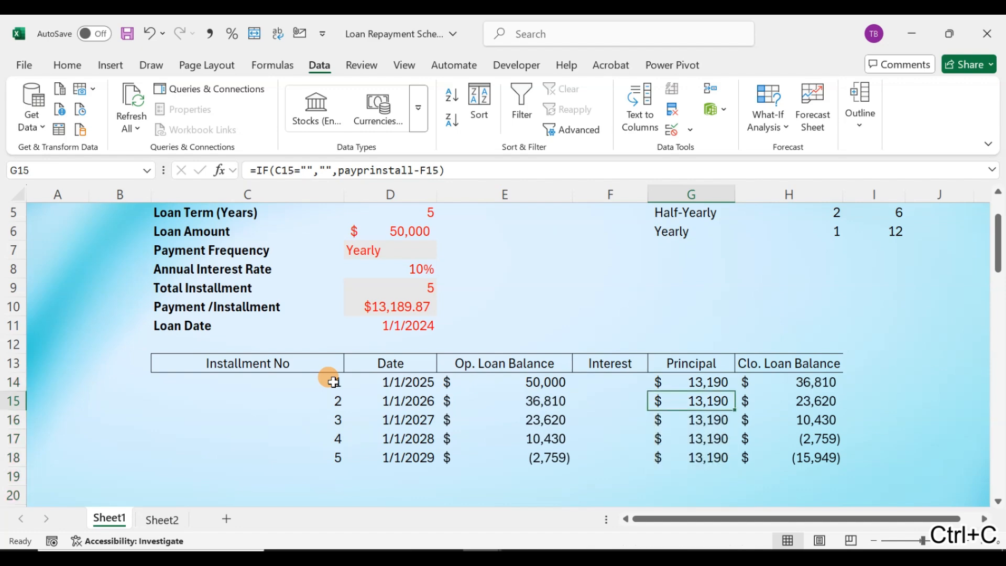
key(Down)
key(Down)
key(Down)
key(Right)
key(ctrl+s)
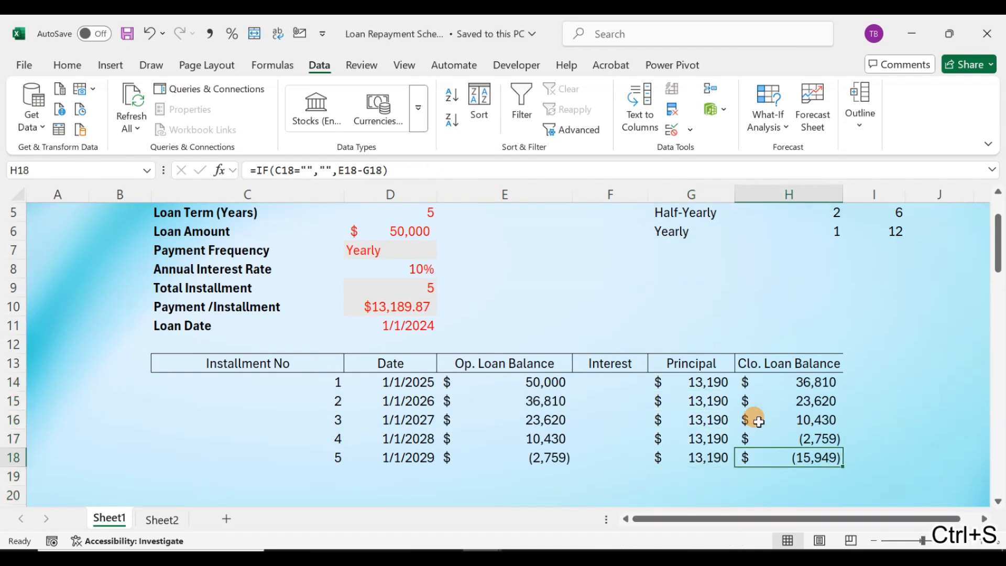
Start an IPMT formula in F14 for the first interest amount, with annualrate as its rate argument.
drag(699, 382, 700, 458)
click(614, 381)
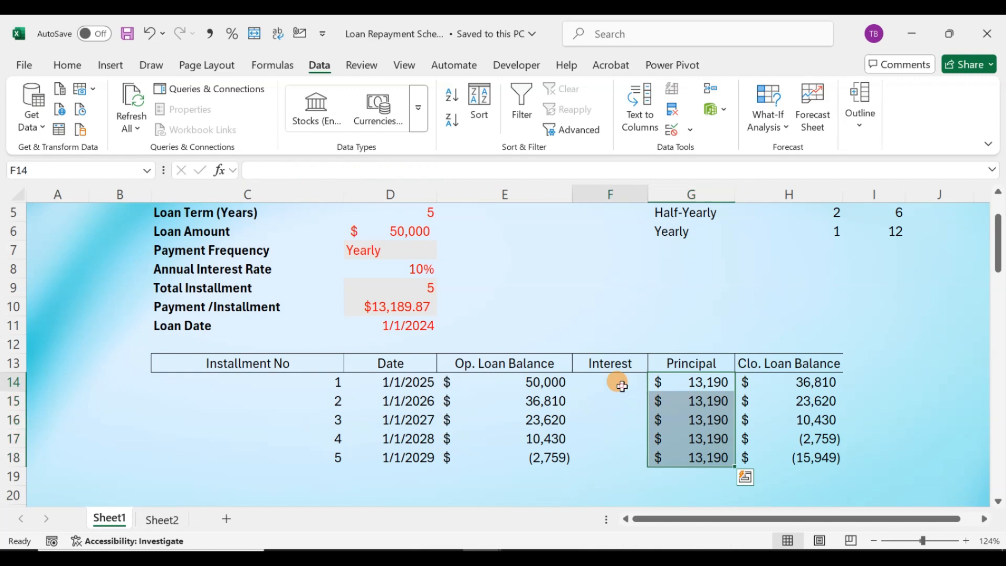
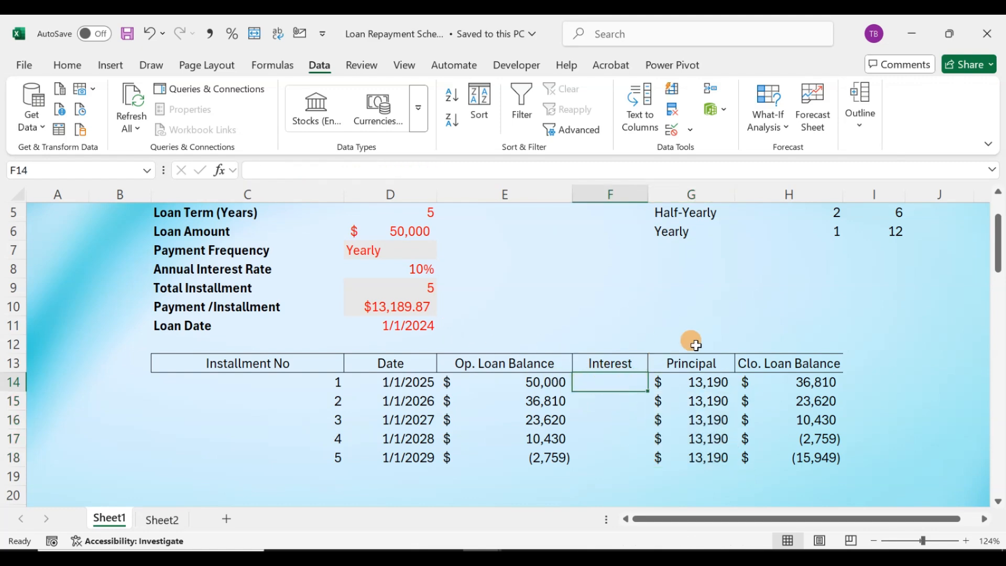
text(=)
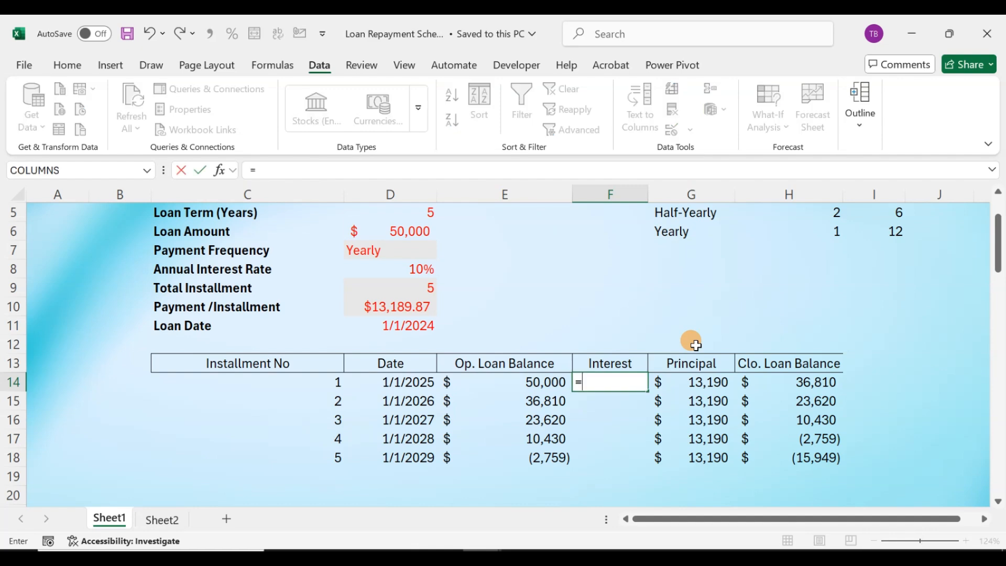
text(imp)
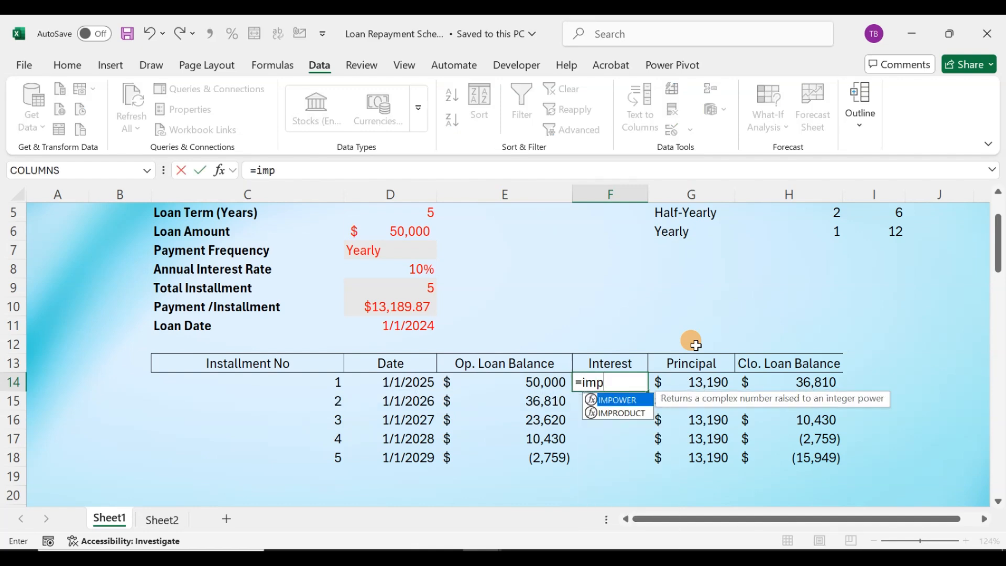
key(BackSpace)
key(BackSpace)
key(BackSpace)
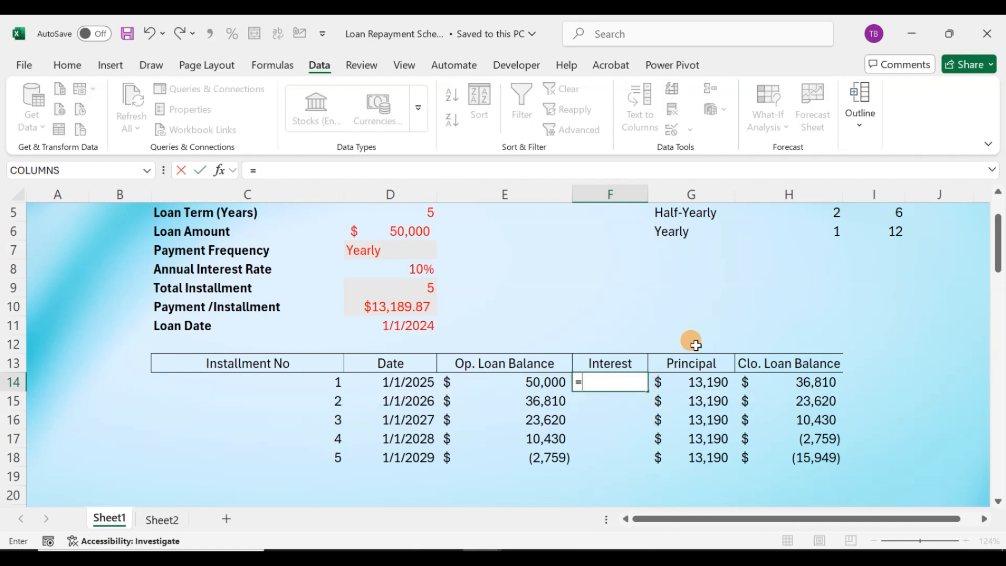
text(ipm)
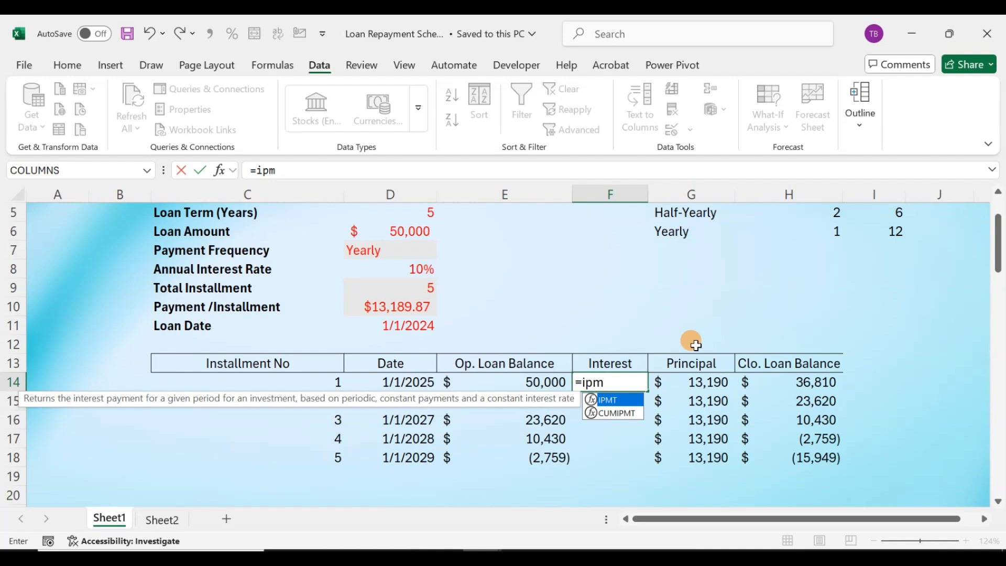
key(Tab)
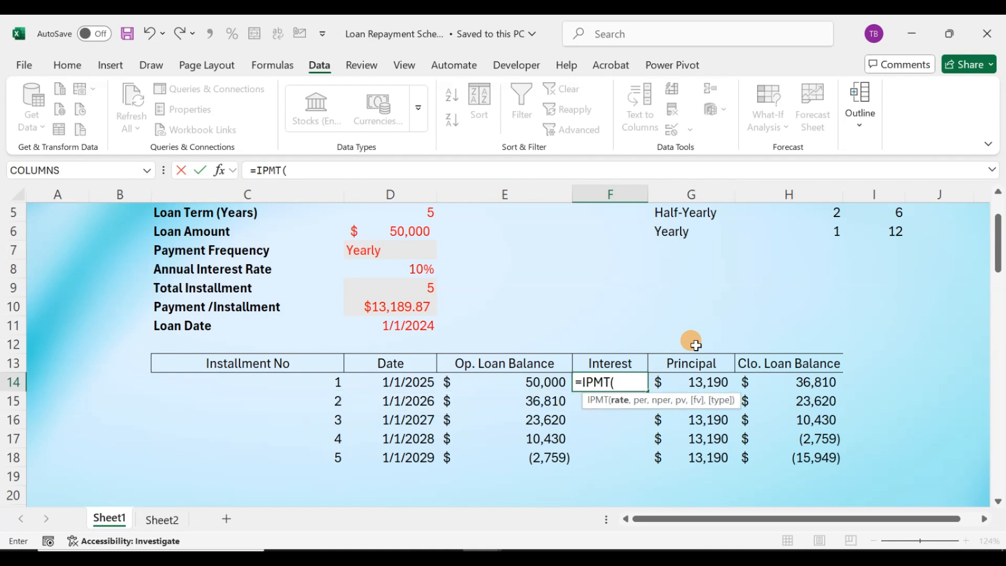
text(ann)
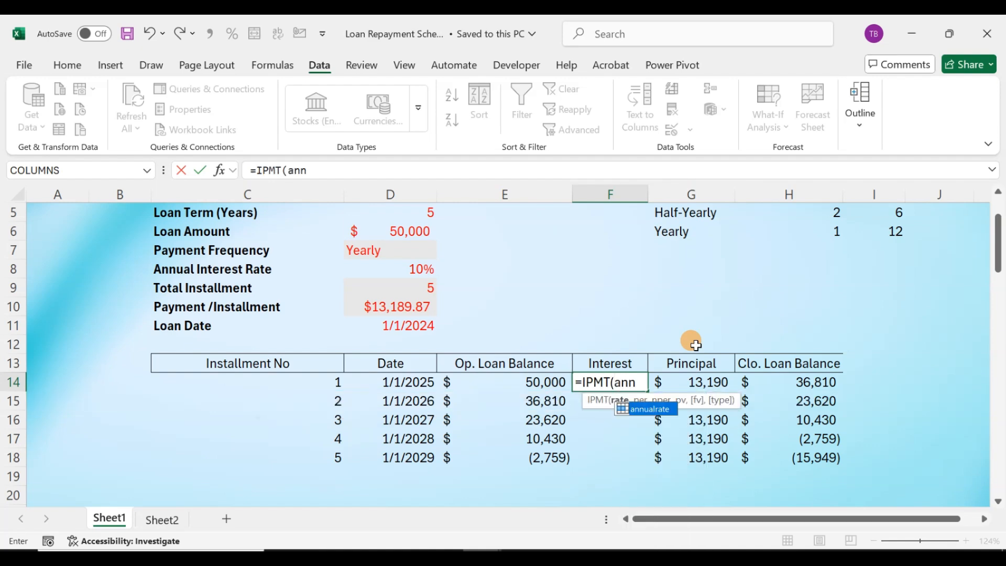
key(Tab)
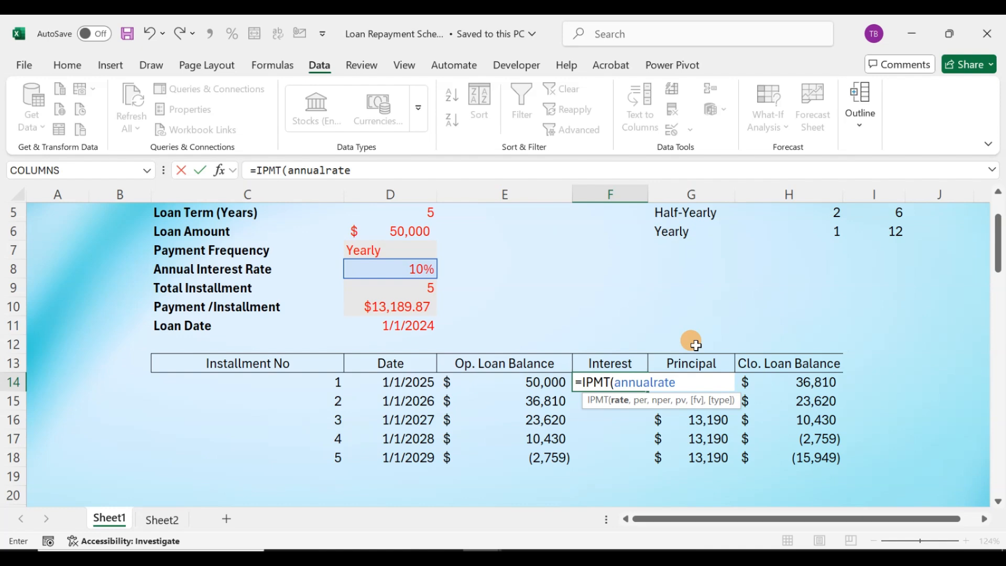
Divide annualrate by VLOOKUP(paymentfreq,datatable,2,FALSE) in the rate argument of the IPMT formula in F14.
text(/vlo)
key(Tab)
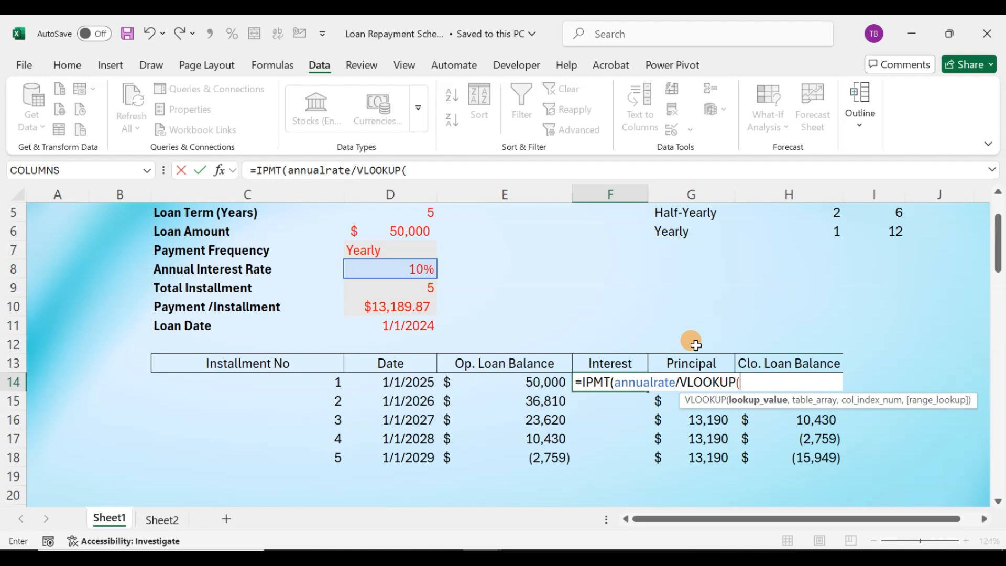
text(pay)
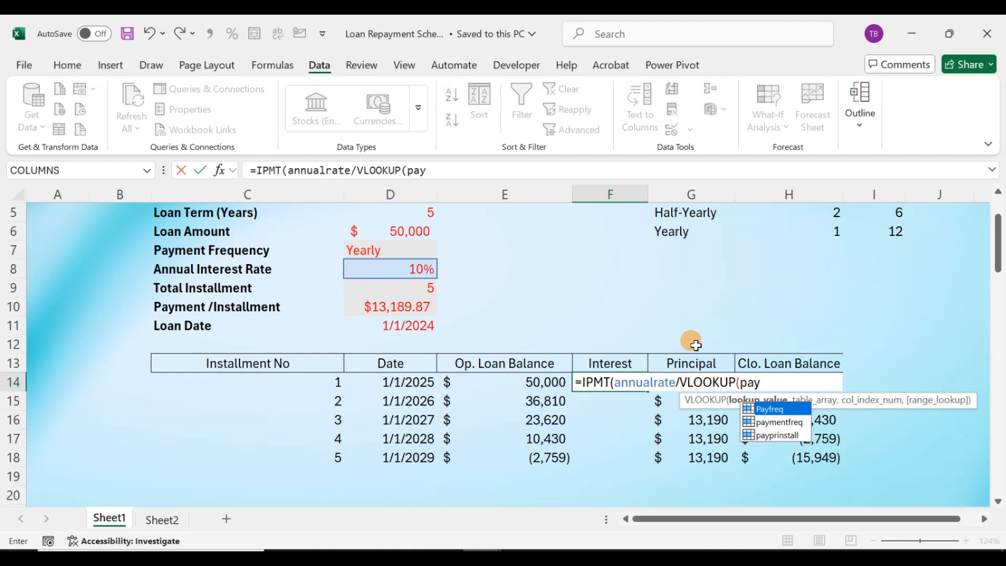
key(Down)
key(Tab)
text(,data)
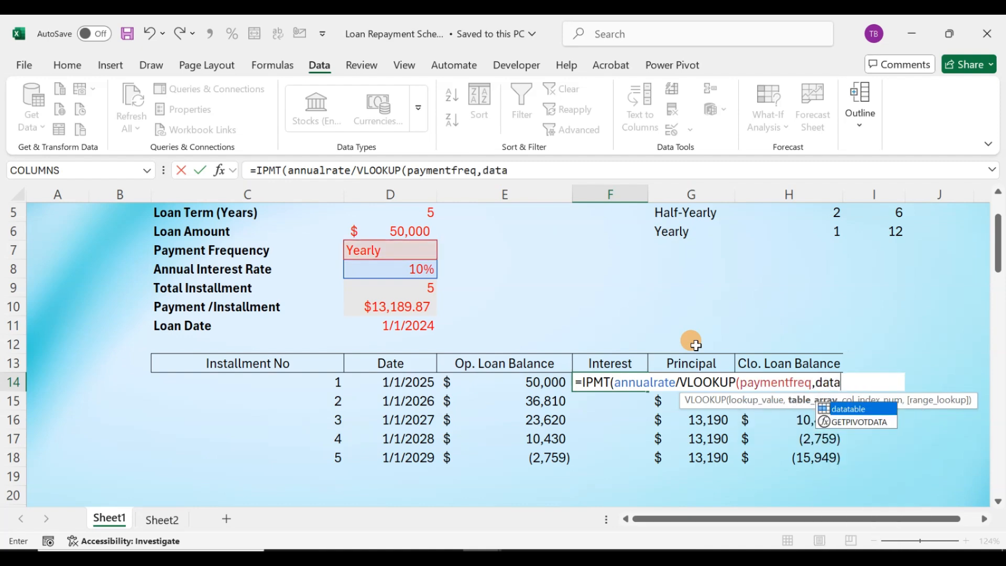
key(Tab)
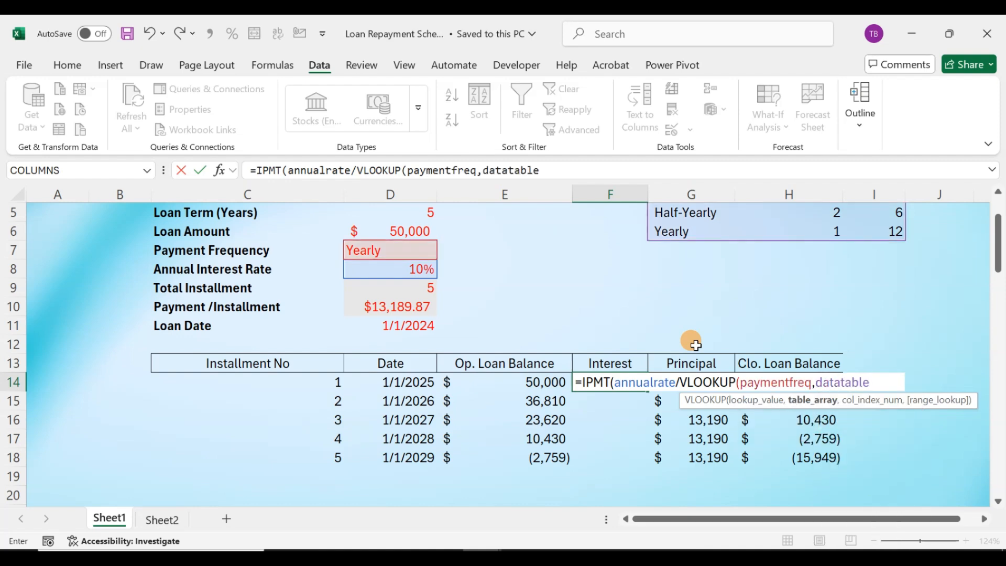
text(,2)
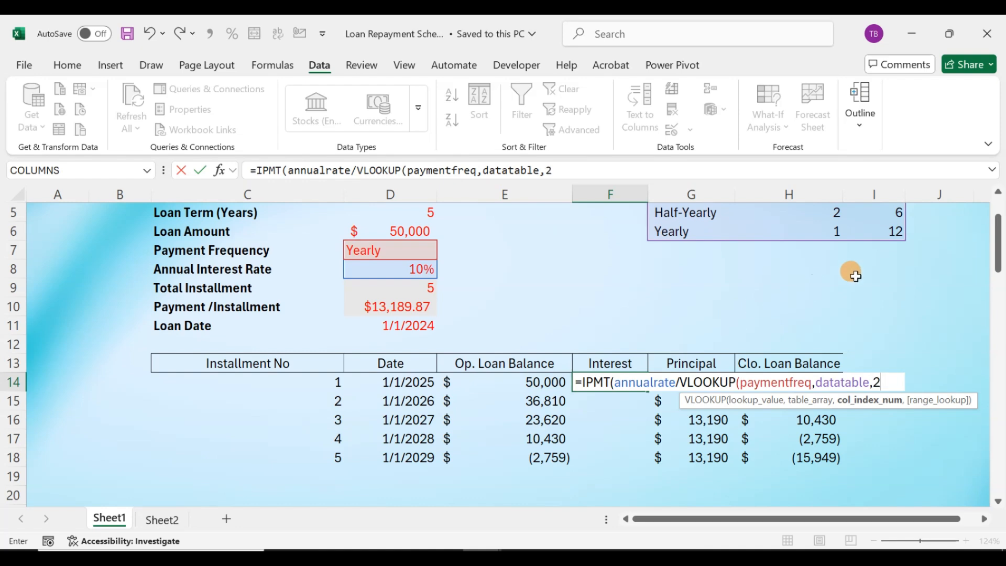
drag(999, 265, 998, 238)
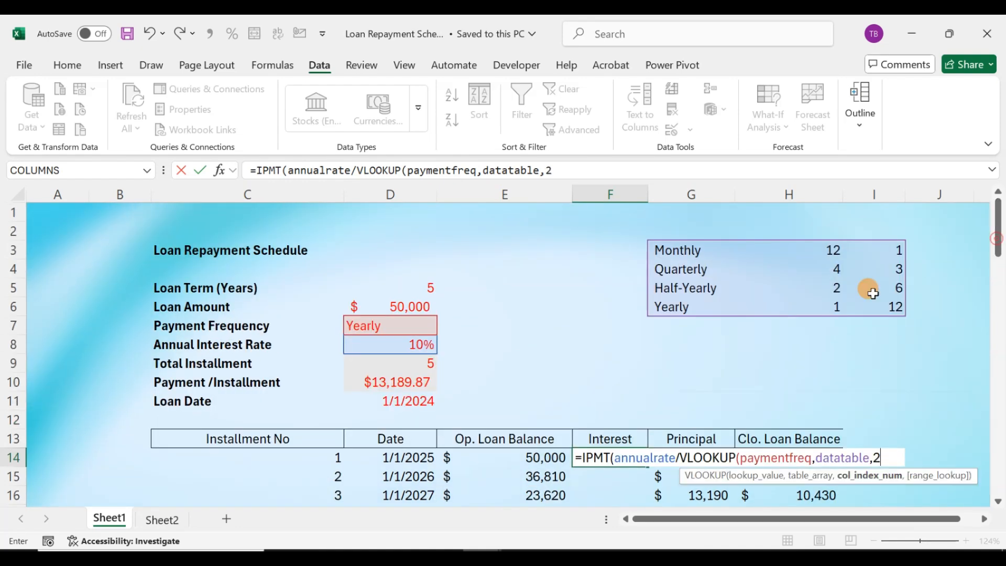
text(2,)
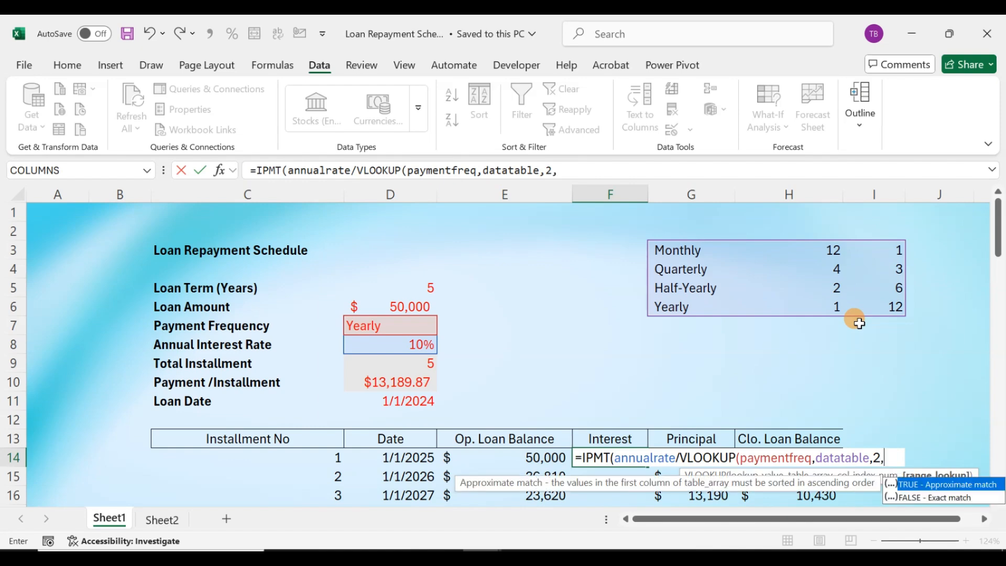
key(Down)
key(Tab)
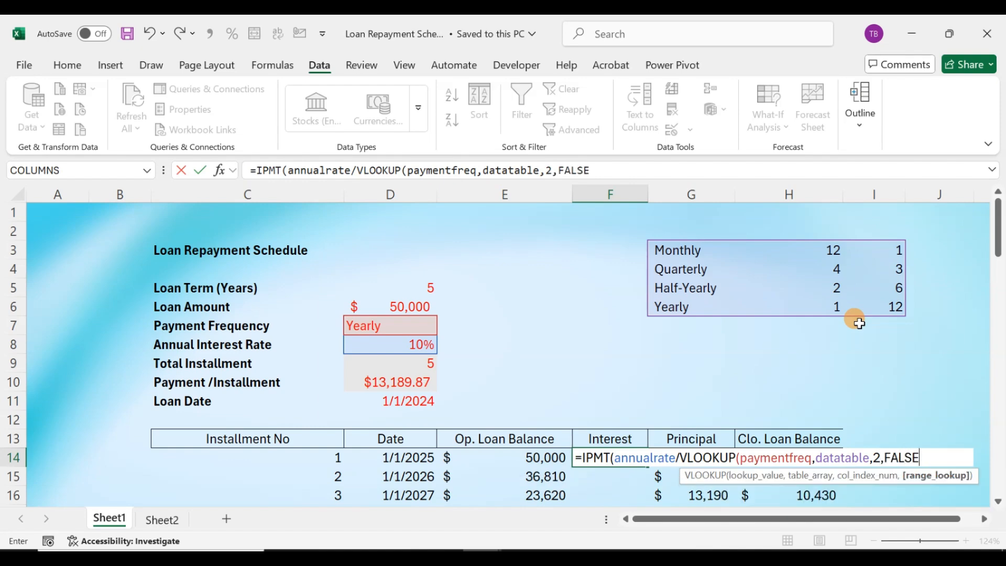
text())
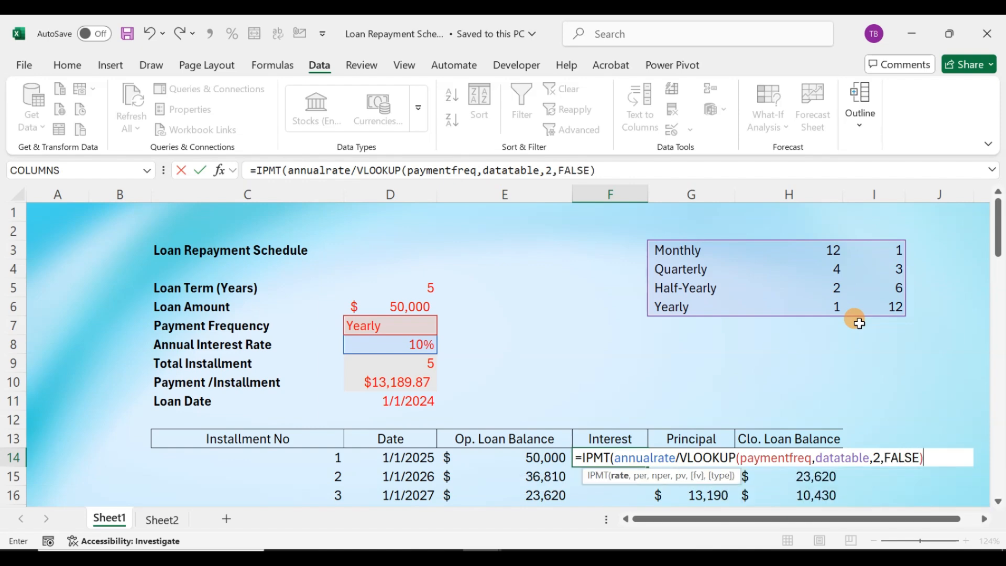
Complete the IPMT formula in F14 with period C14, totalinst, loanamount, future value 0 and type 0, and enter it.
text(,)
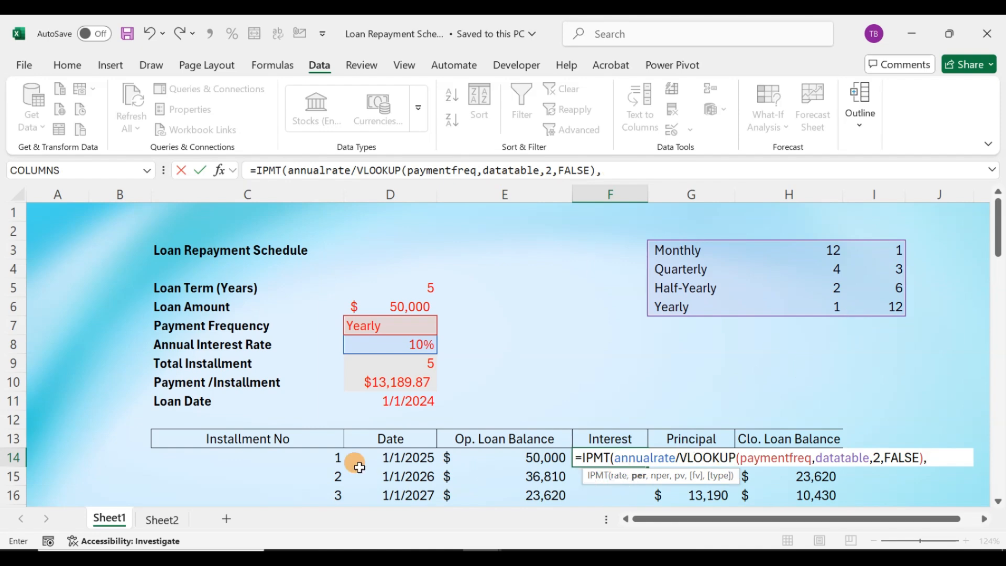
click(307, 459)
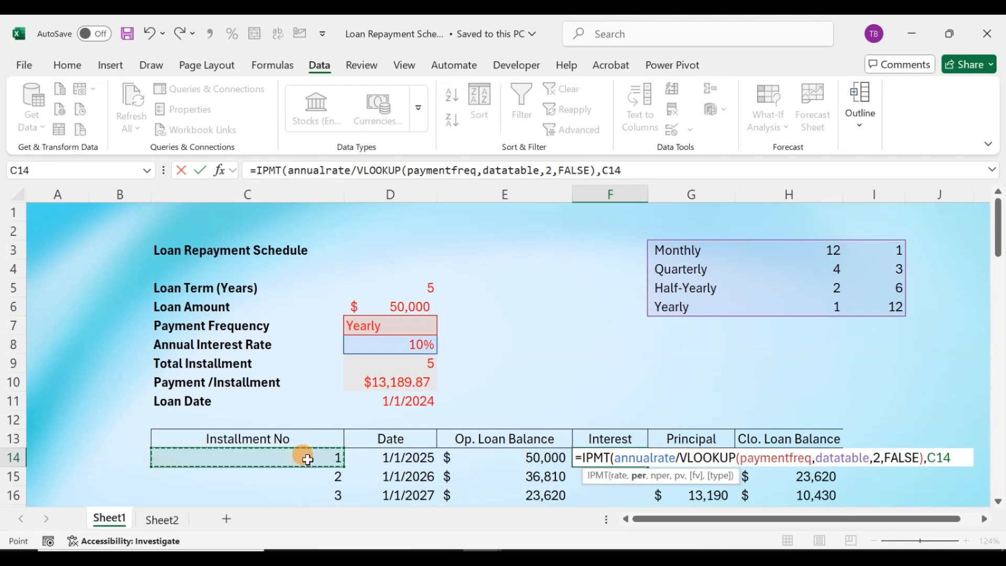
text(,)
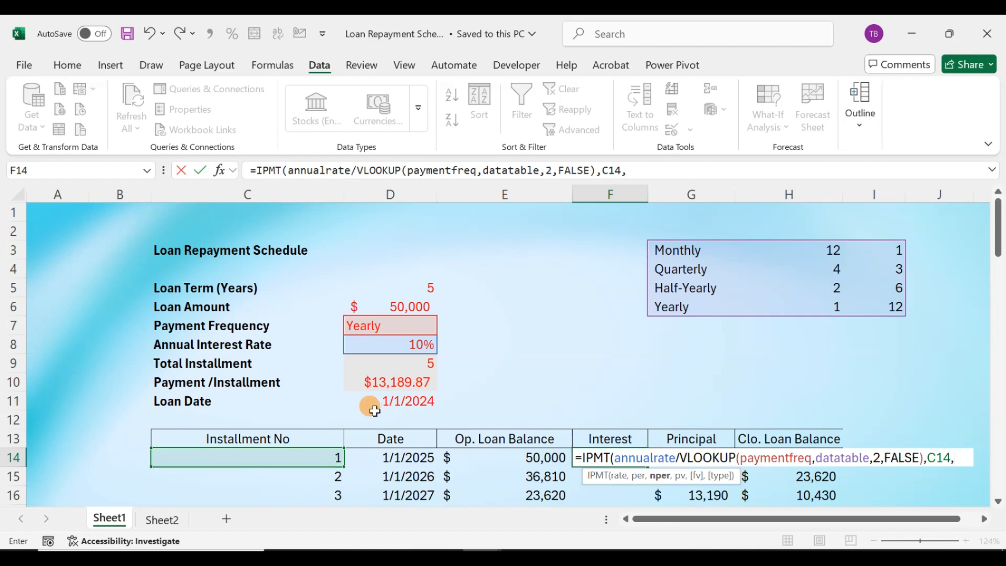
click(409, 367)
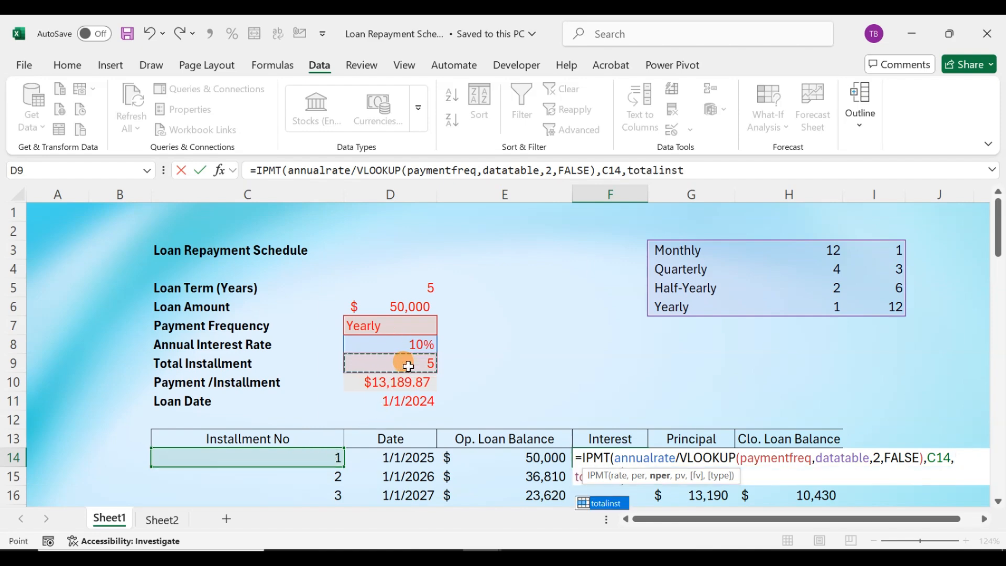
text(,)
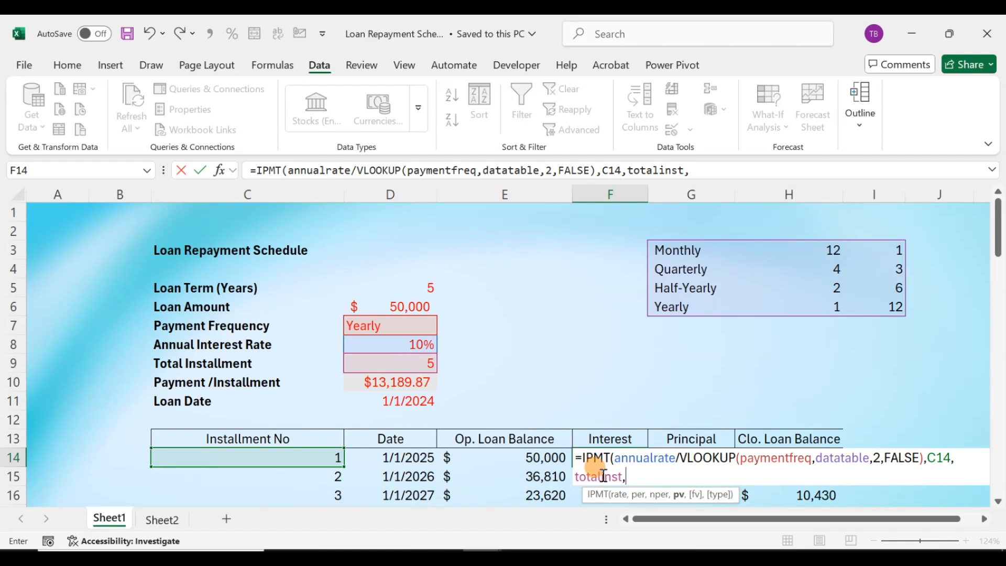
click(413, 307)
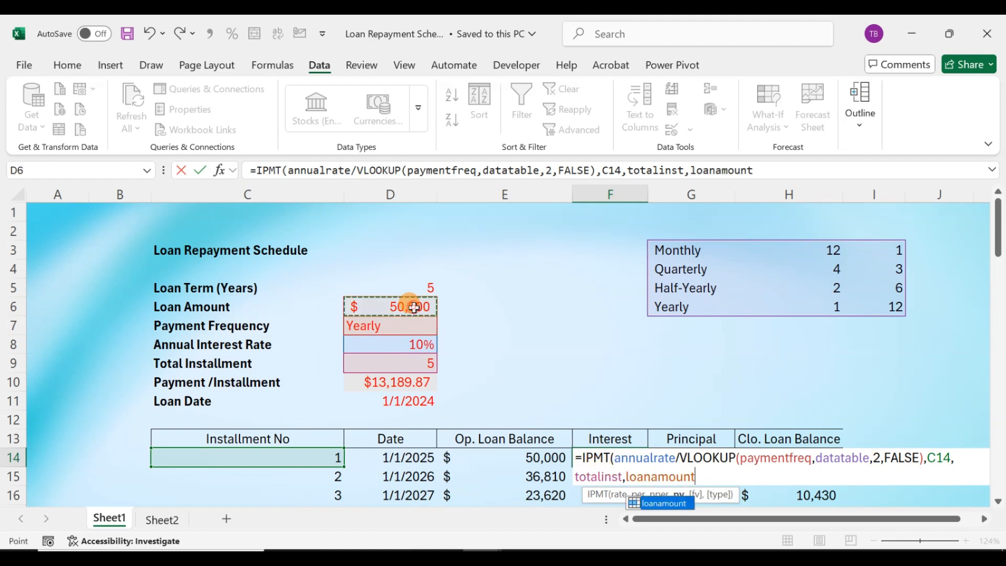
text(,)
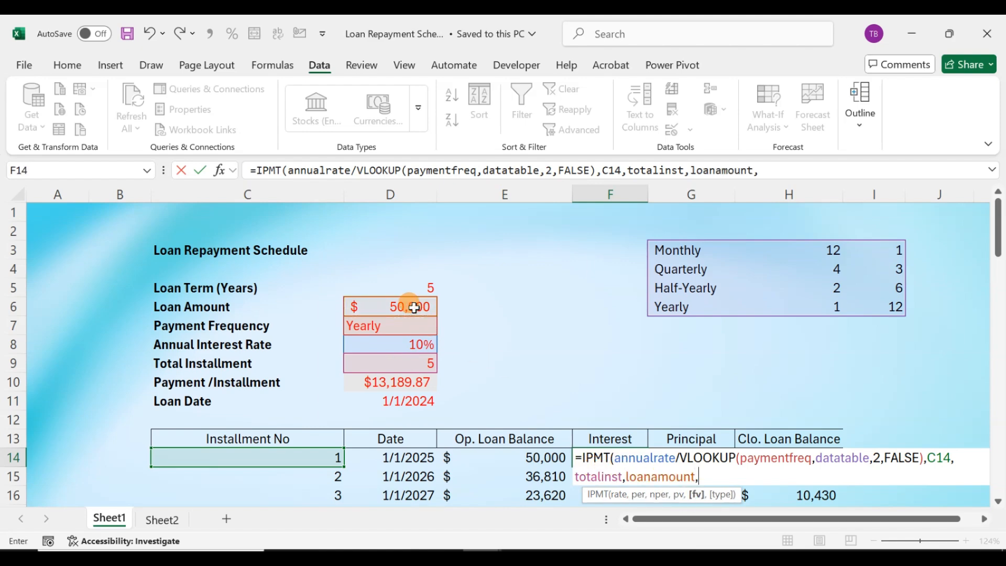
text(0,0)
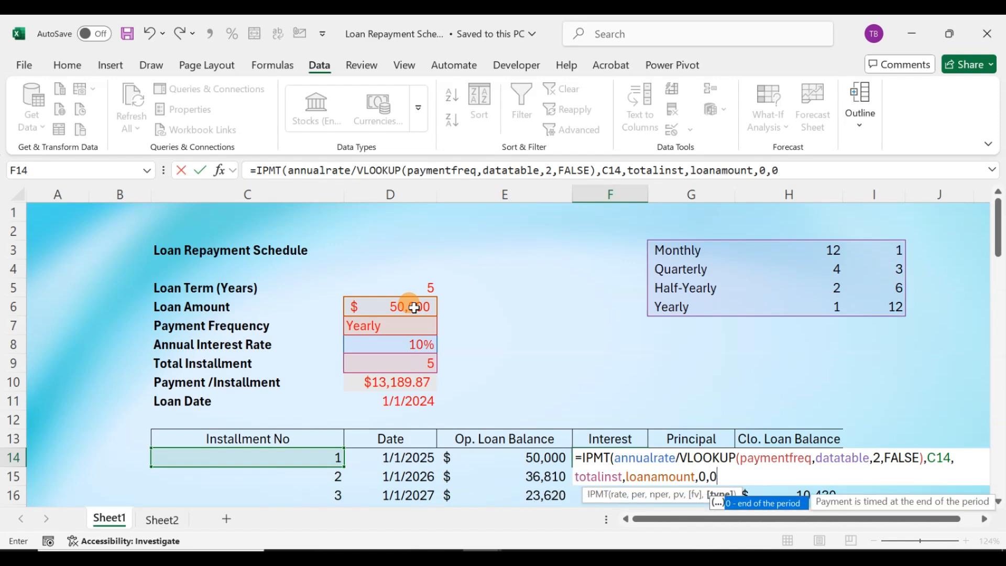
text())
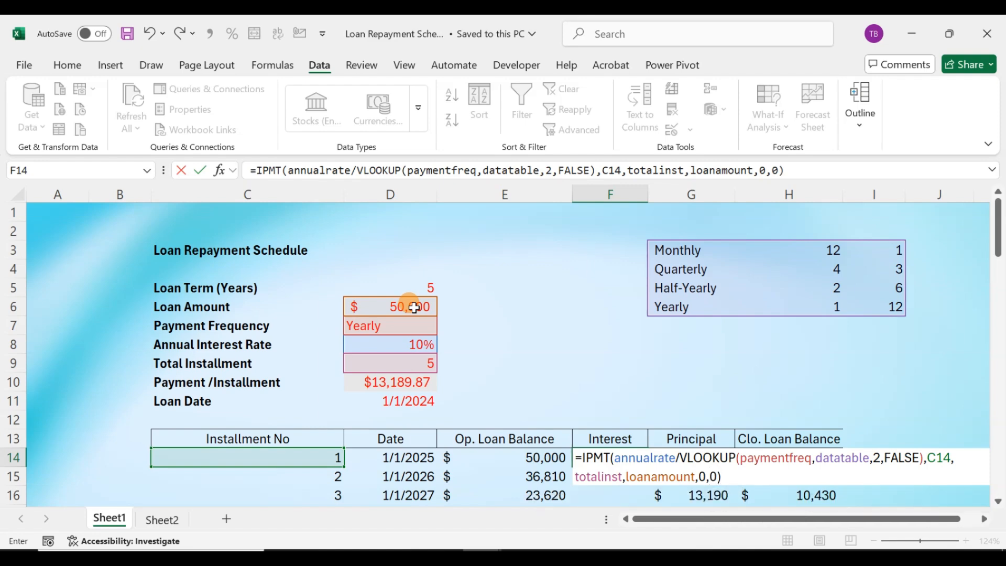
key(Return)
key(Up)
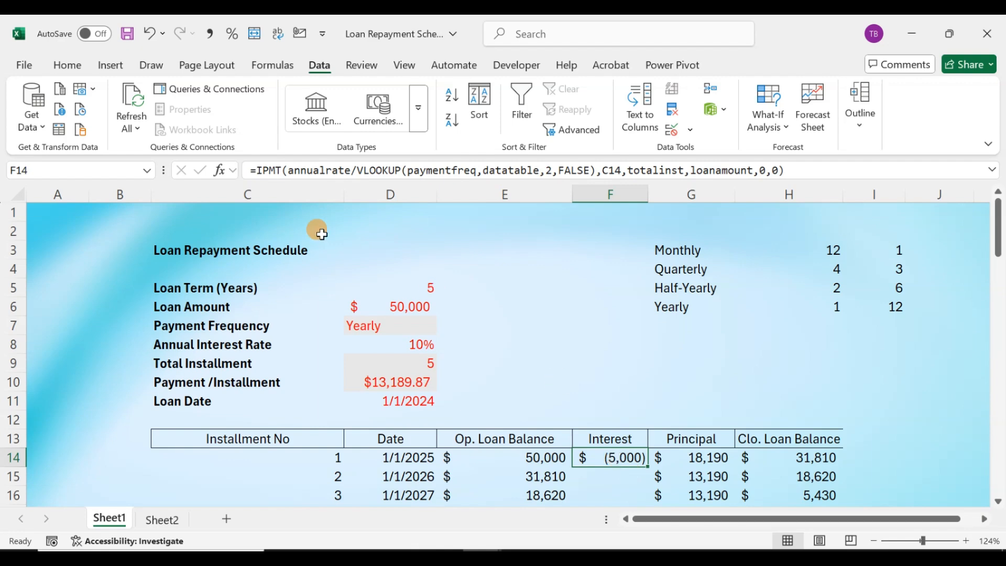
Negate the IPMT in F14 and wrap it in an IF that returns "" when C14="".
click(261, 171)
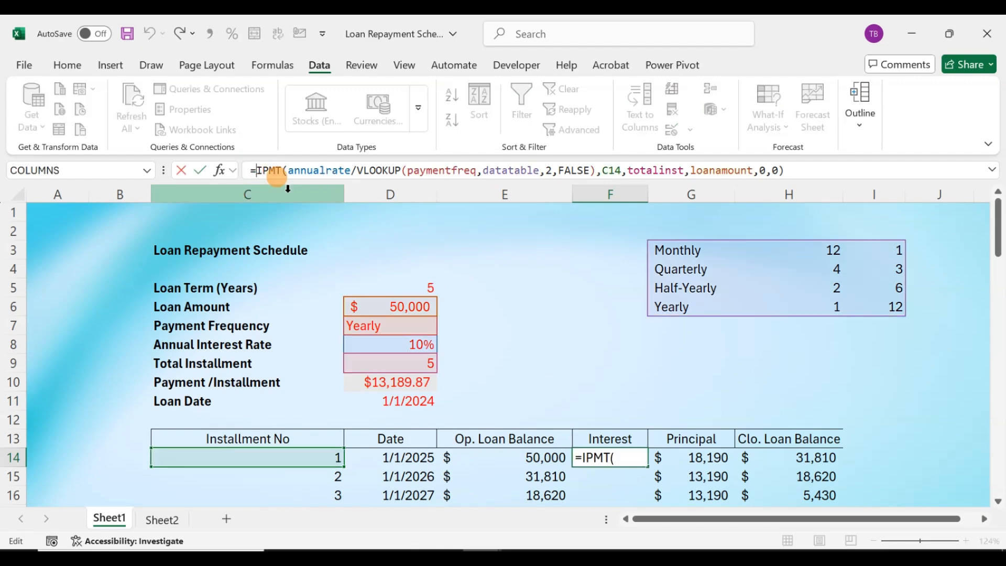
key(Return)
scroll(629, 330, down, 2)
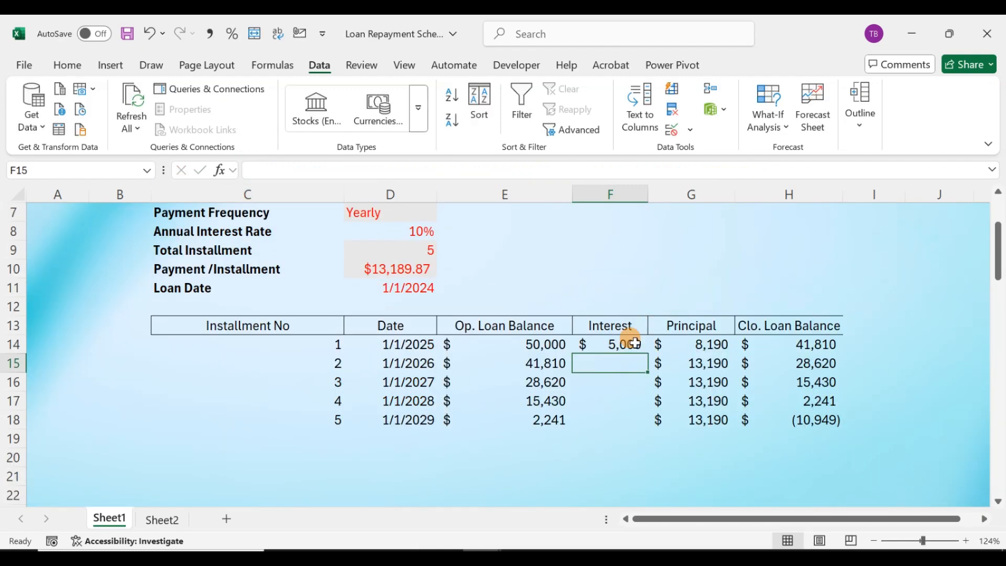
click(604, 347)
click(256, 171)
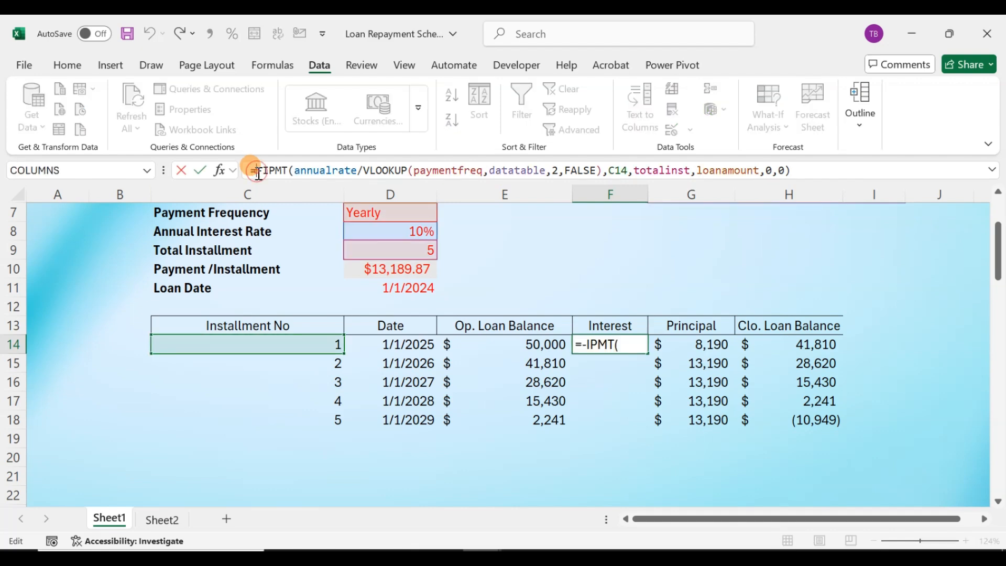
text(IF()
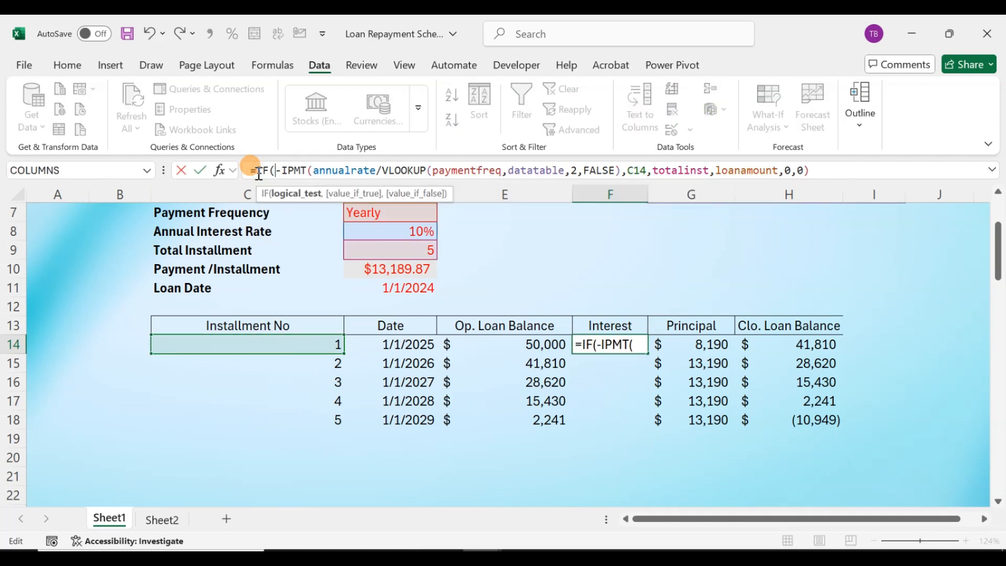
click(277, 341)
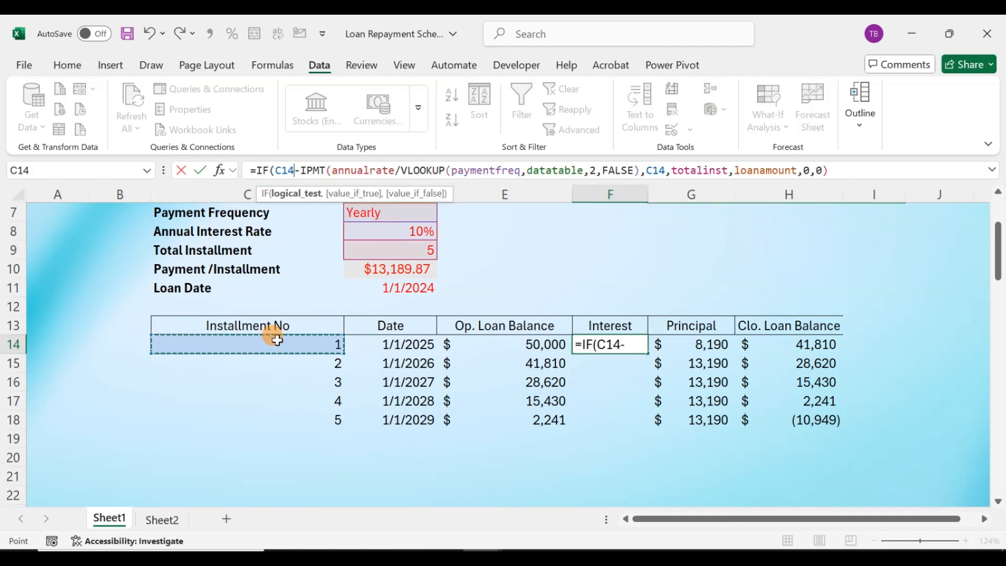
text(="")
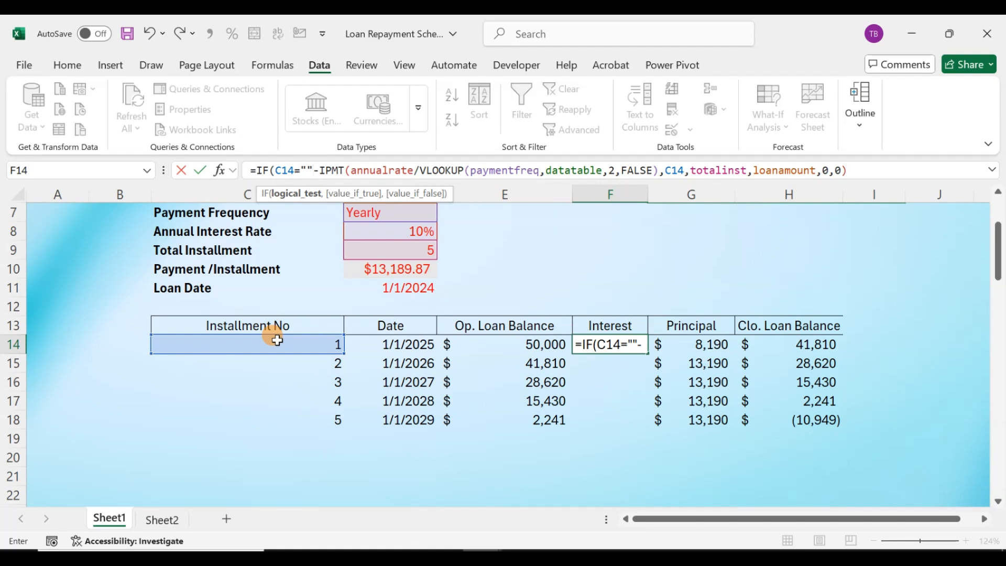
text(,"",)
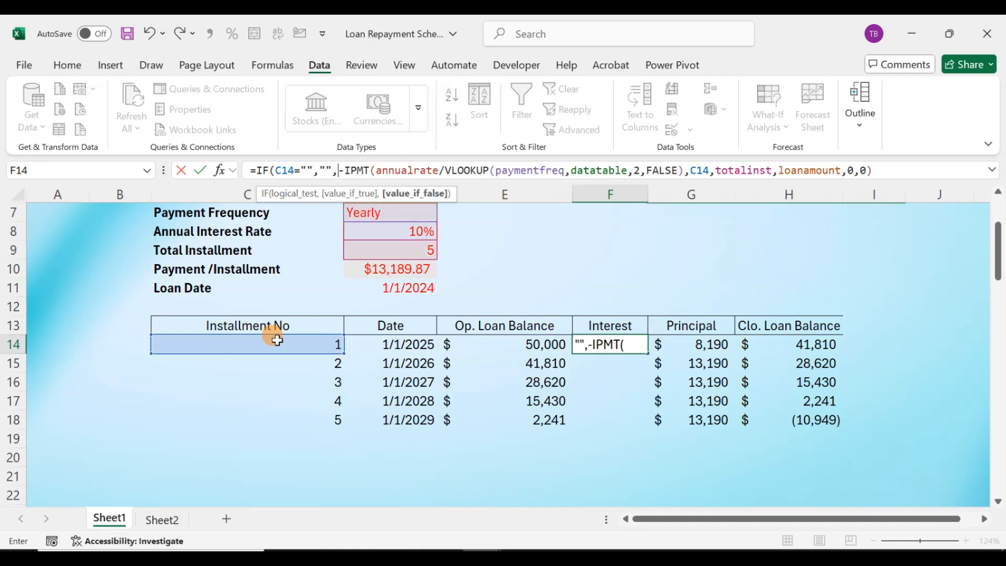
key(Return)
key(Return)
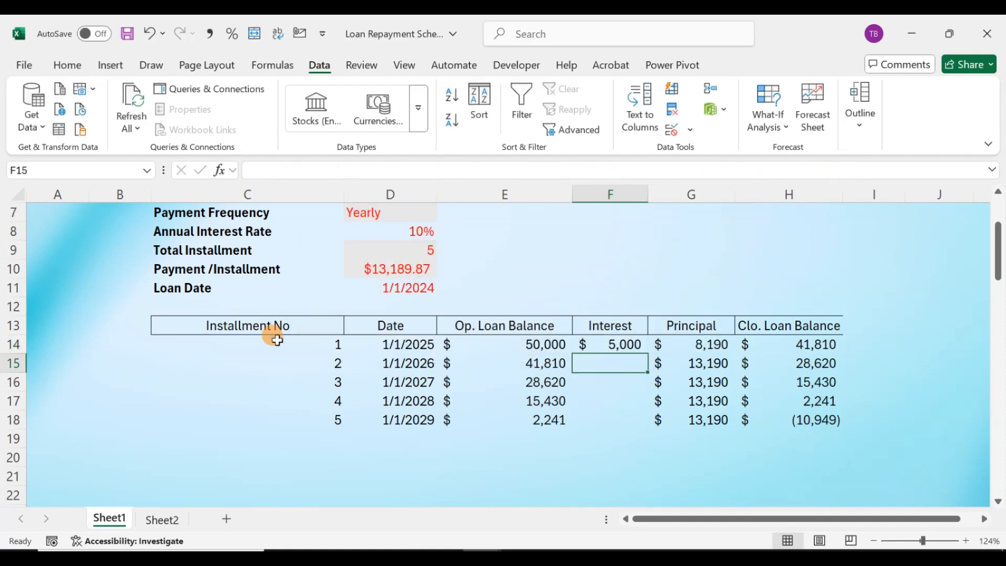
Copy the interest formula from F14 down through F18.
key(Up)
key(ctrl+c)
key(shift+Down)
key(shift+Down)
key(shift+Down)
key(shift+Down)
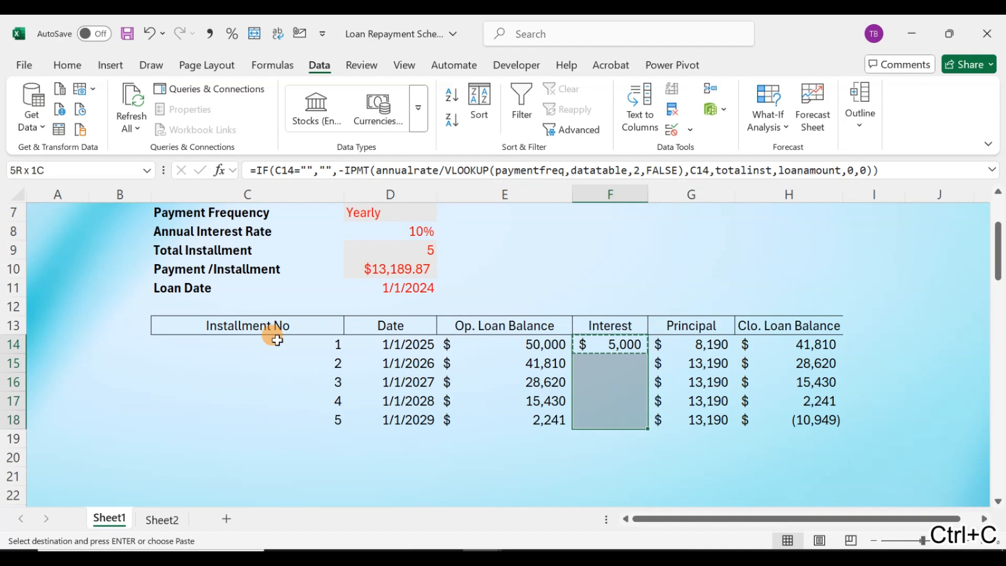
key(Return)
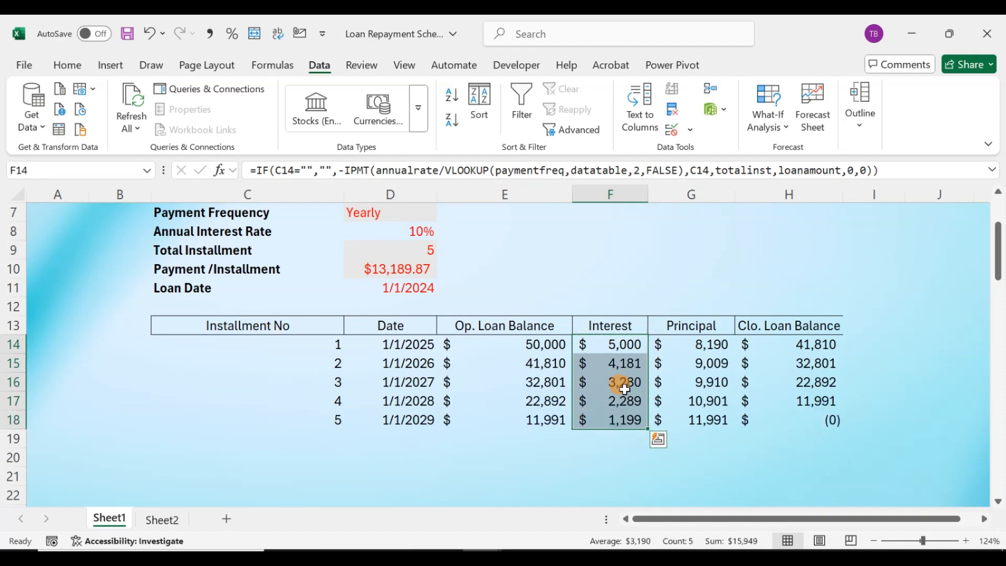
scroll(622, 350, up, 1)
click(613, 345)
Fill the schedule formulas in C18:H18 down to row 200.
scroll(603, 414, down, 2)
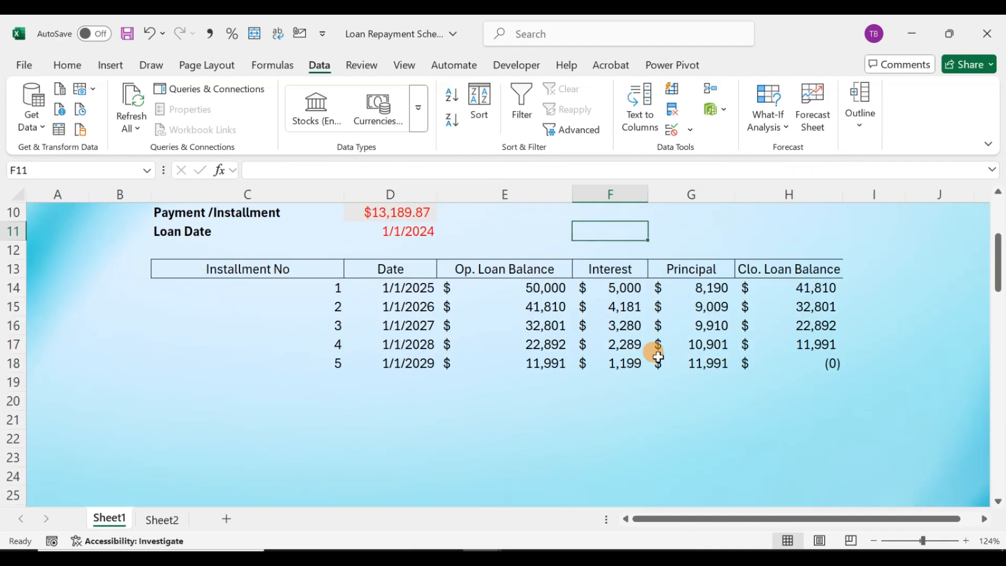
click(324, 362)
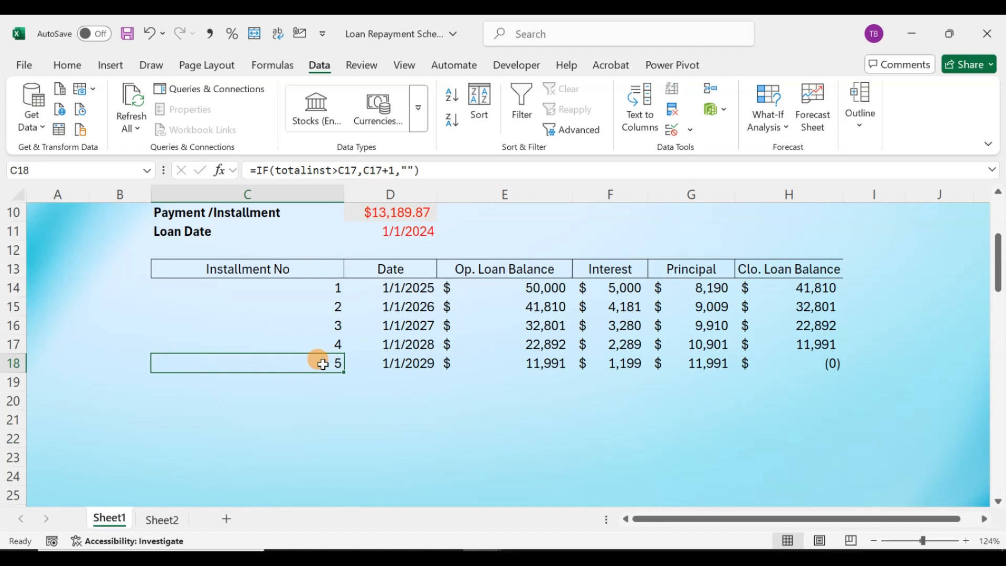
drag(366, 362, 797, 362)
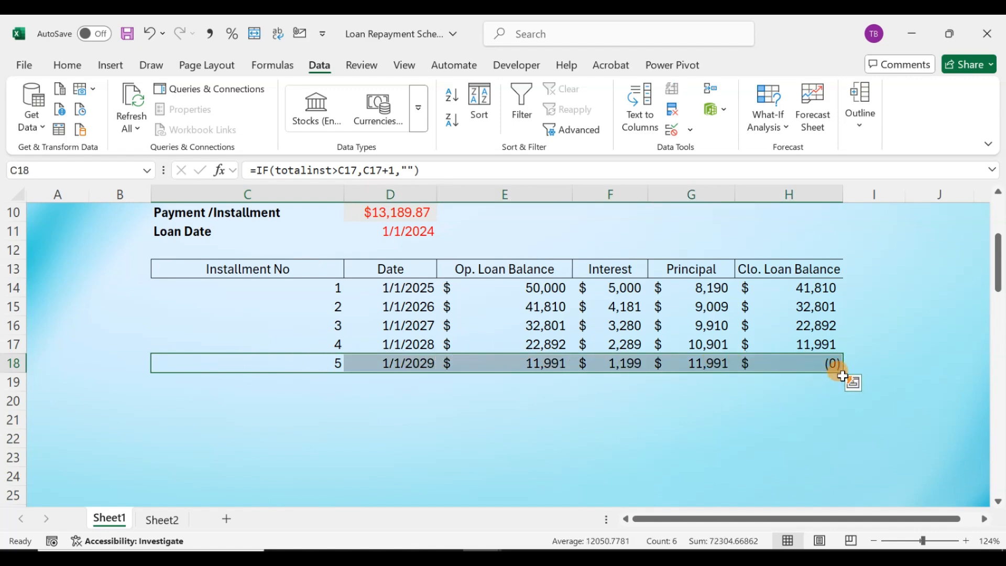
mouse_move(844, 374)
mouse_down()
mouse_move(835, 524)
mouse_move(844, 360)
mouse_move(835, 181)
mouse_move(825, 491)
mouse_up()
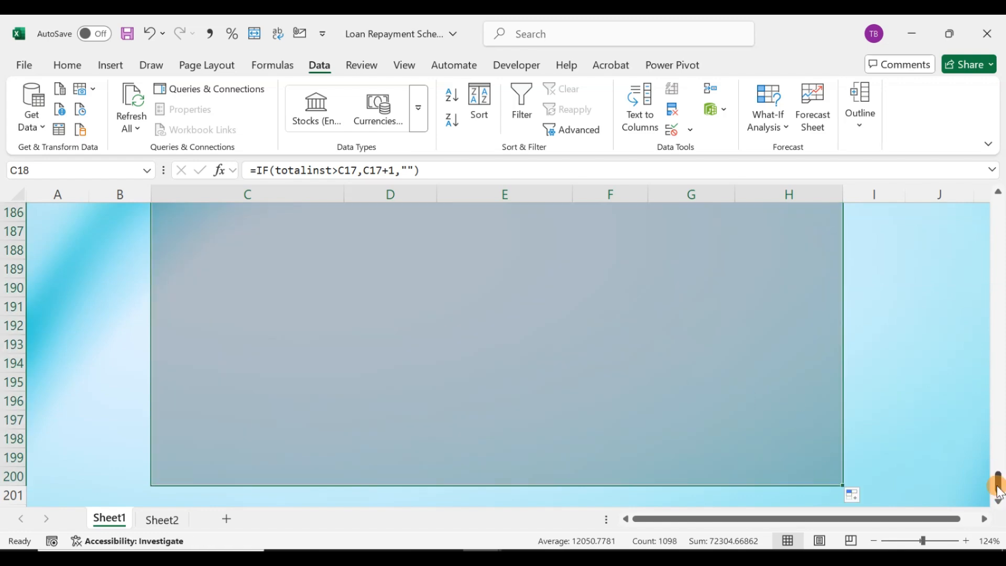
drag(999, 490, 998, 208)
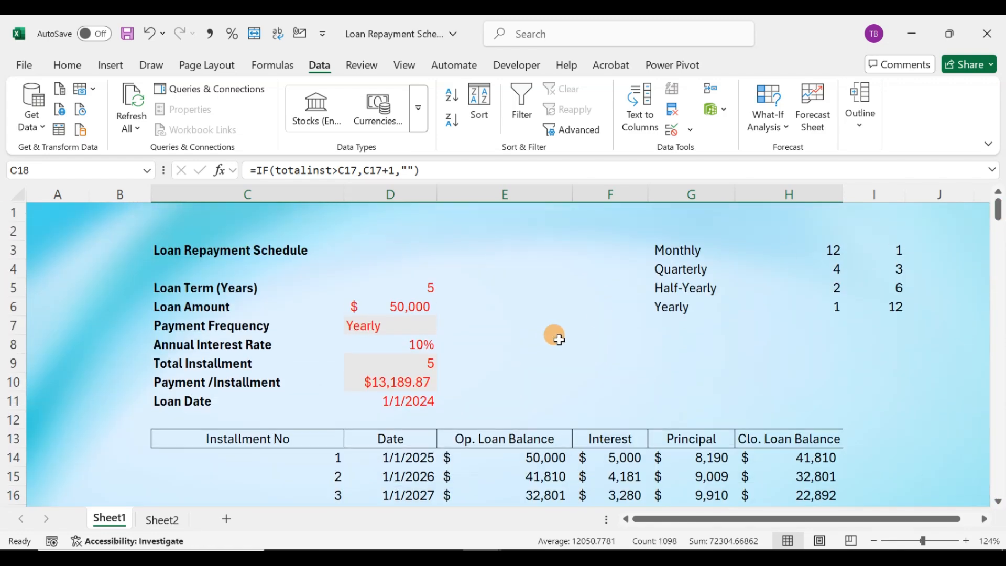
click(555, 338)
Set the payment frequency in D7 to Monthly and check the schedule through the closing balance of its last installment row.
scroll(443, 321, down, 1)
click(382, 267)
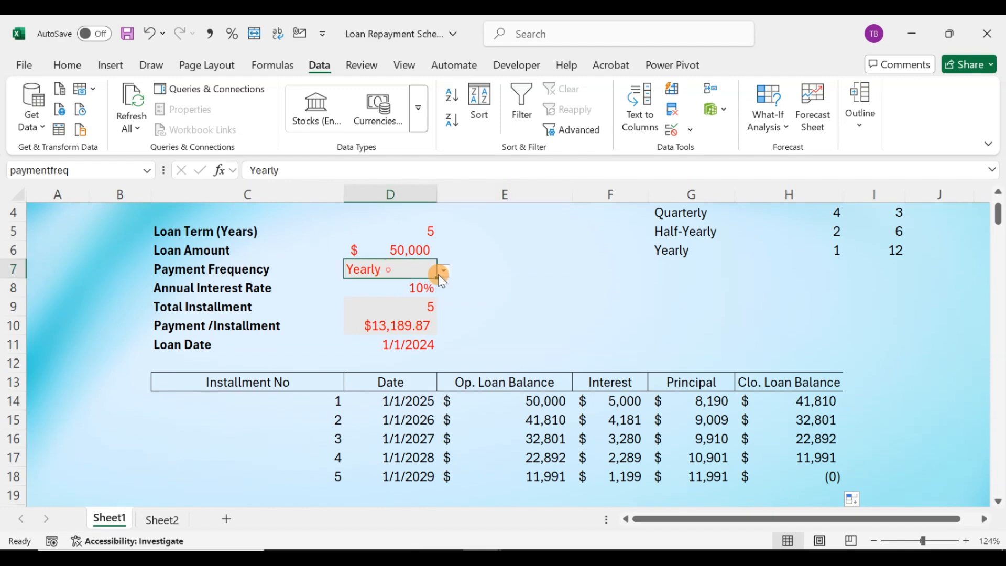
click(440, 273)
click(393, 286)
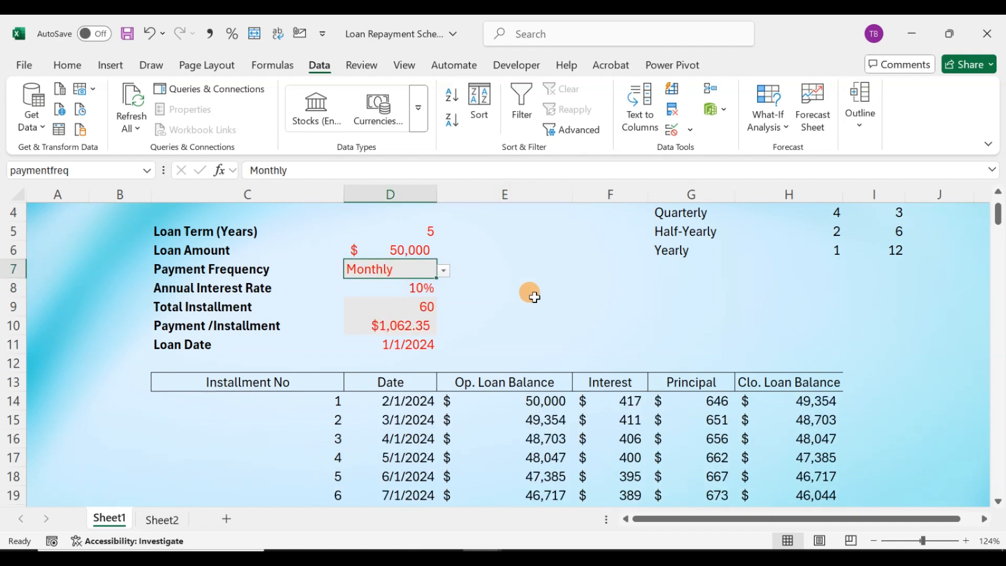
click(534, 298)
scroll(551, 361, down, 10)
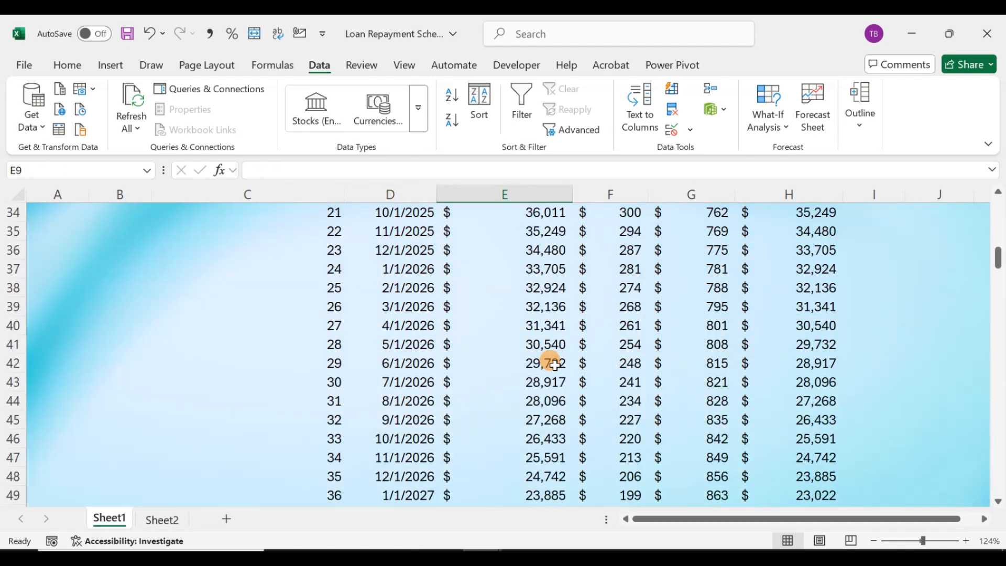
scroll(554, 364, down, 12)
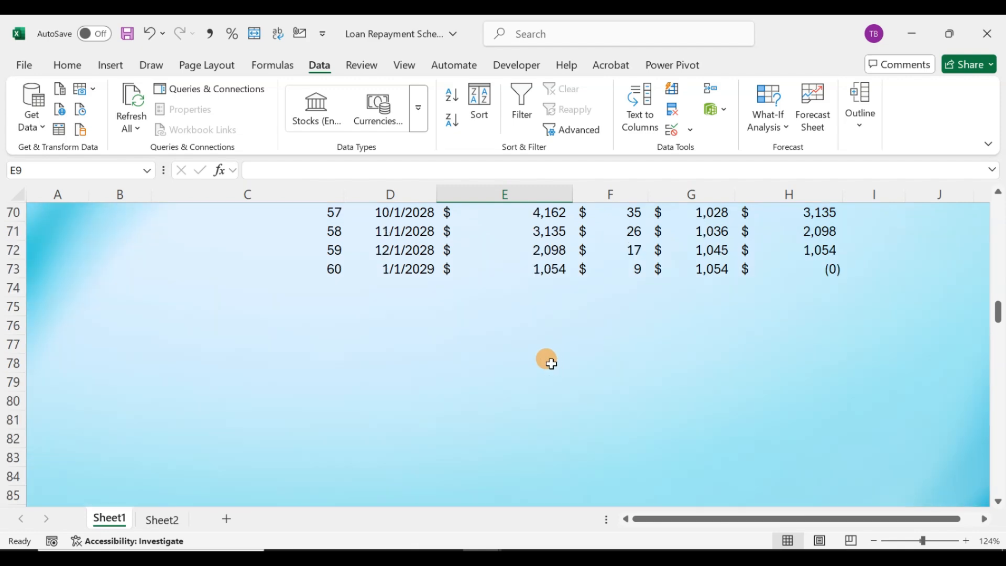
click(781, 264)
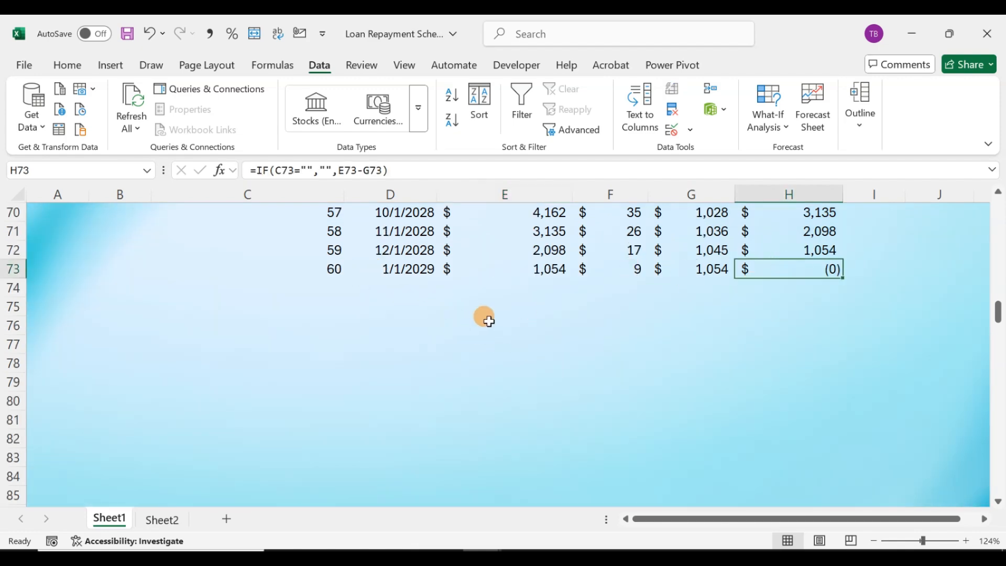
scroll(488, 321, up, 20)
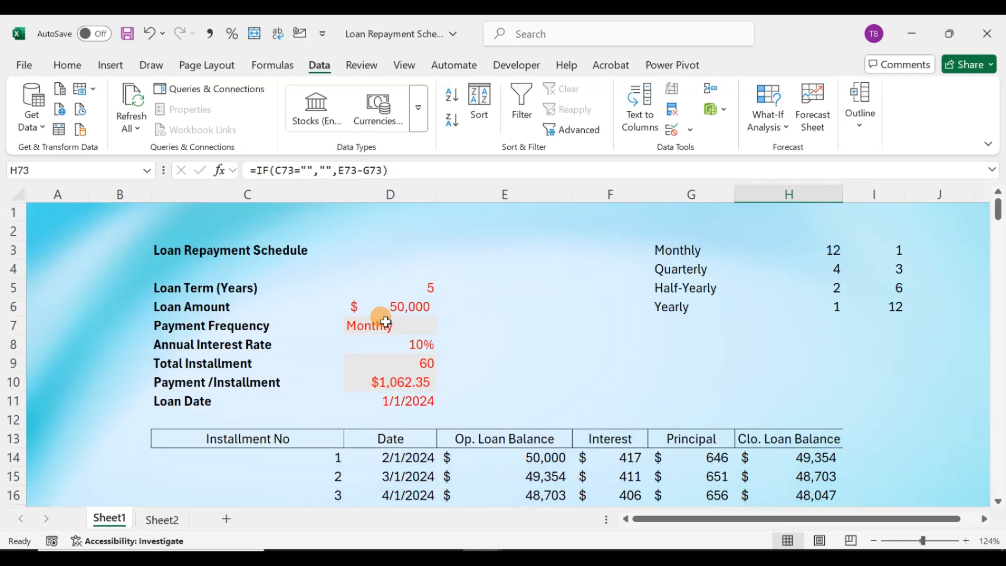
Switch the payment frequency to Quarterly and review the schedule rows and the payment per installment in D10.
click(385, 322)
click(444, 328)
click(388, 352)
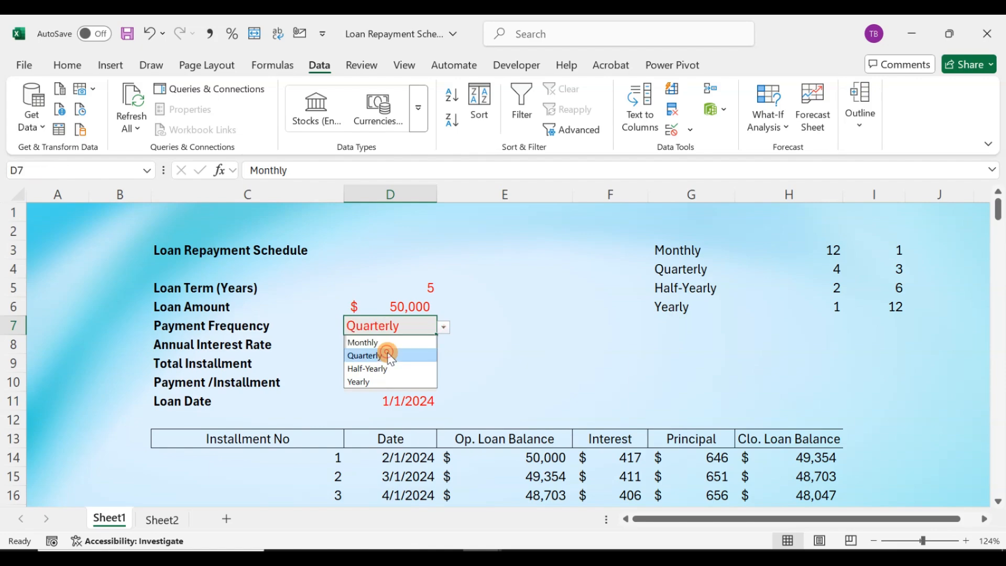
scroll(505, 346, down, 3)
scroll(507, 347, down, 8)
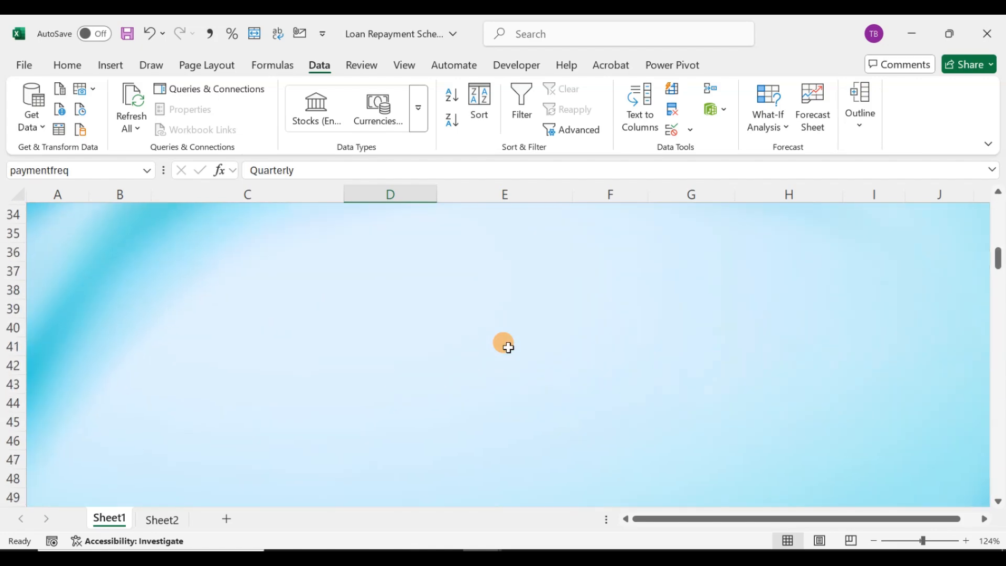
scroll(507, 347, up, 8)
scroll(507, 347, down, 6)
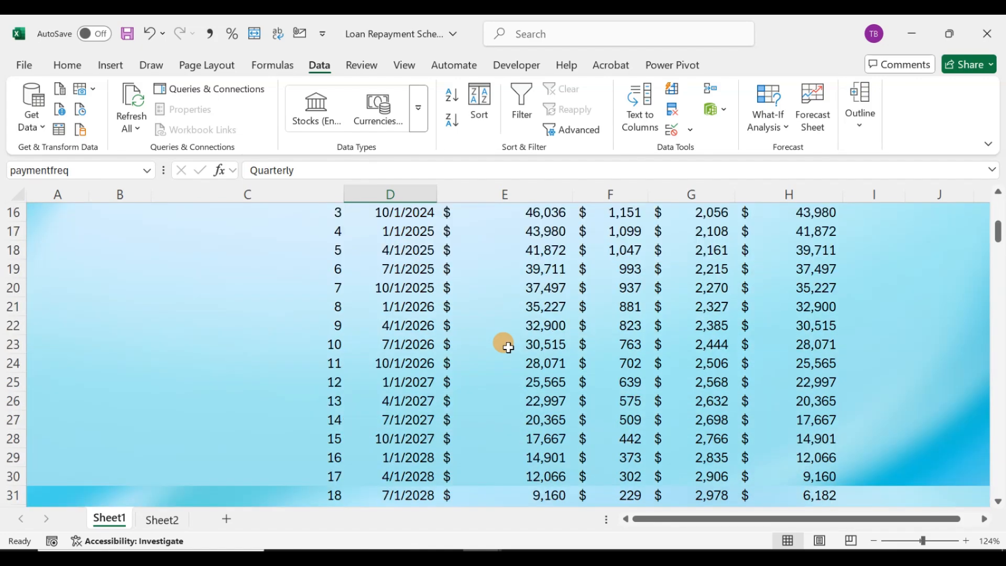
scroll(507, 347, up, 8)
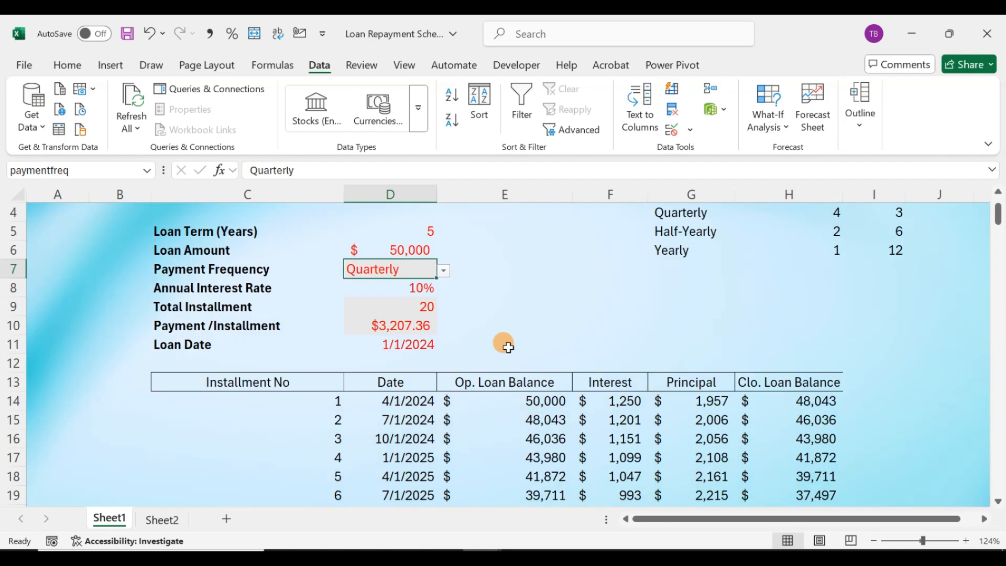
click(414, 323)
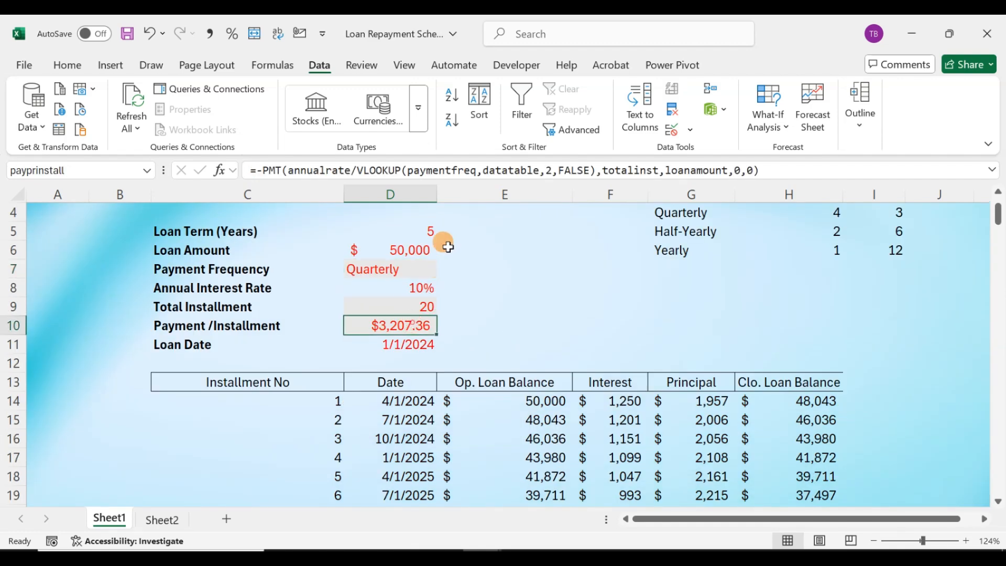
Set the payment frequency back to Monthly and check the payment per installment and the schedule rows.
click(414, 268)
click(443, 270)
click(414, 284)
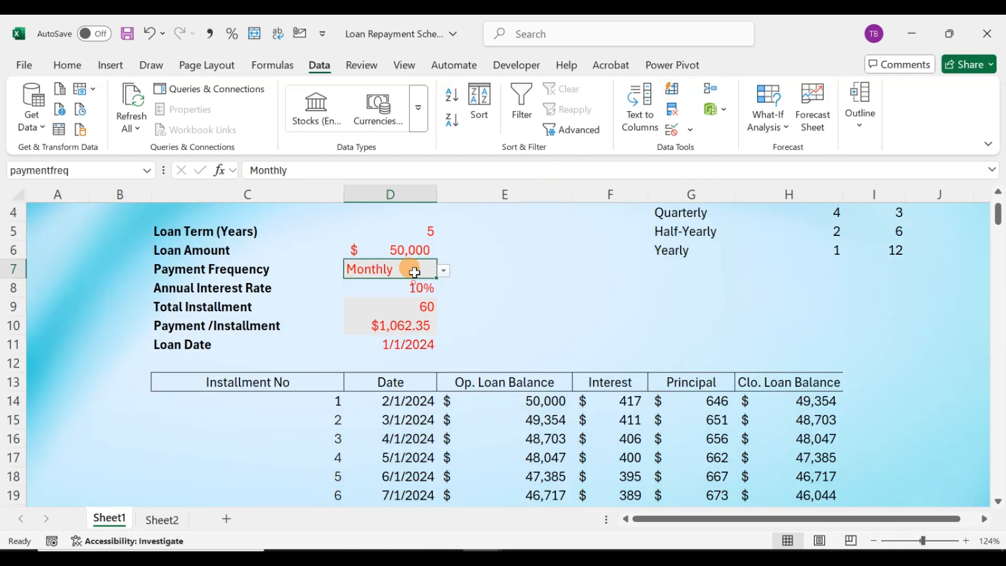
click(430, 323)
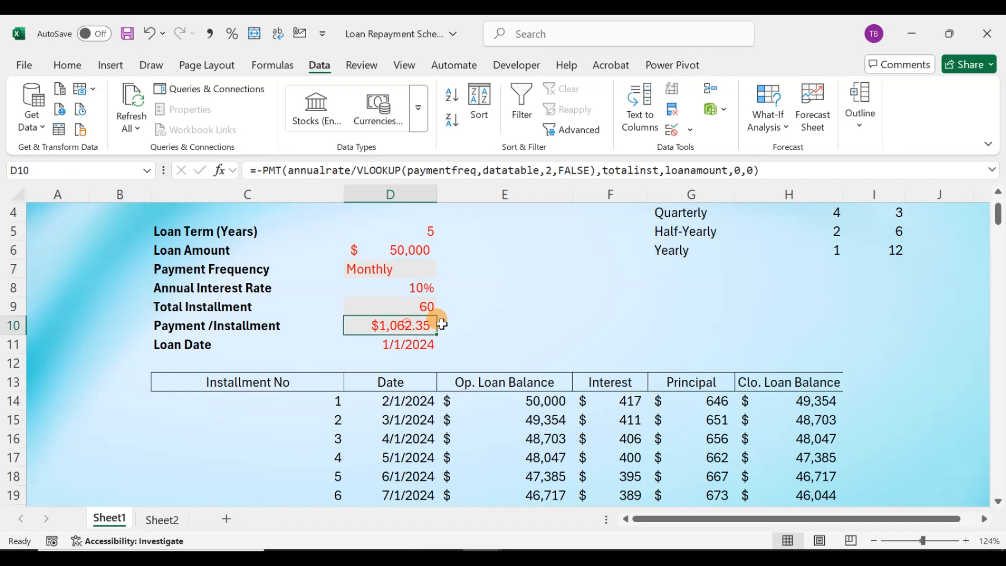
scroll(474, 355, down, 4)
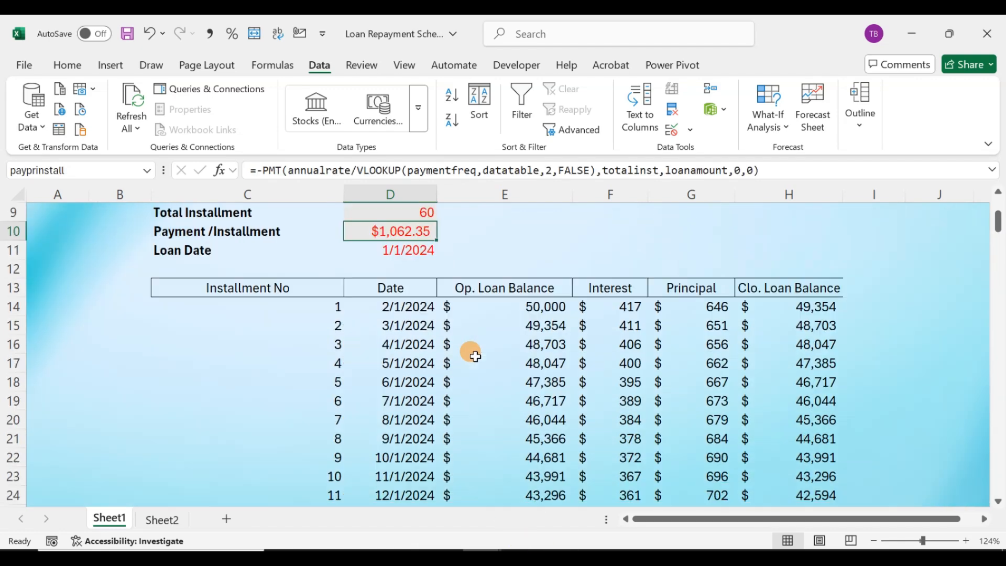
scroll(472, 354, up, 5)
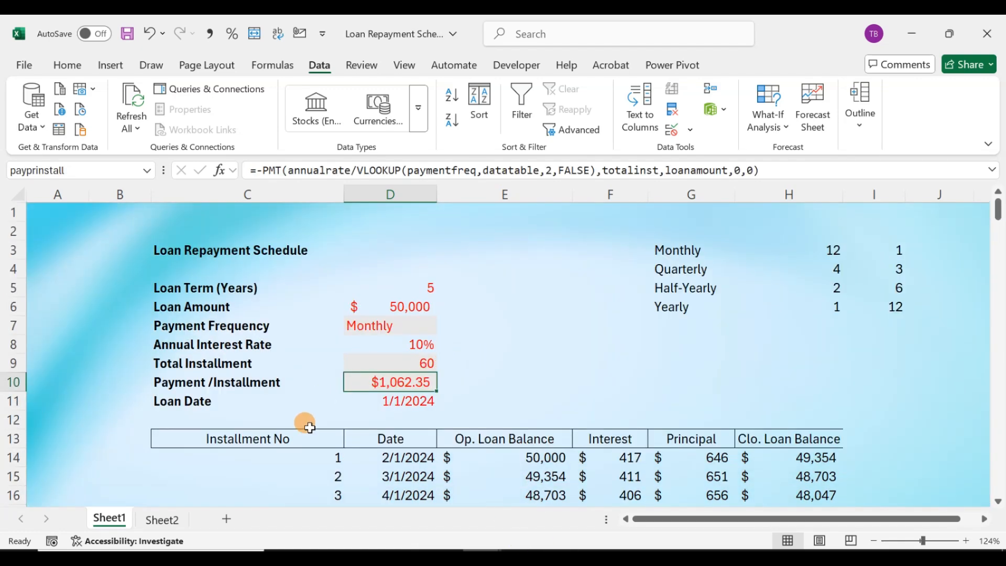
Widen column H slightly to give the Clo. Loan Balance header more room.
scroll(307, 347, down, 2)
click(300, 332)
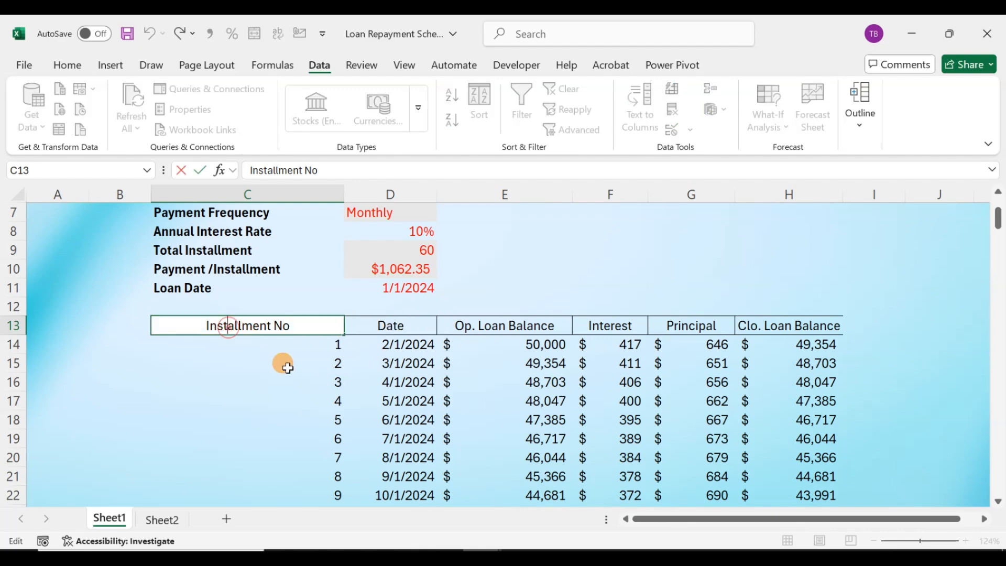
click(270, 360)
drag(324, 325, 792, 324)
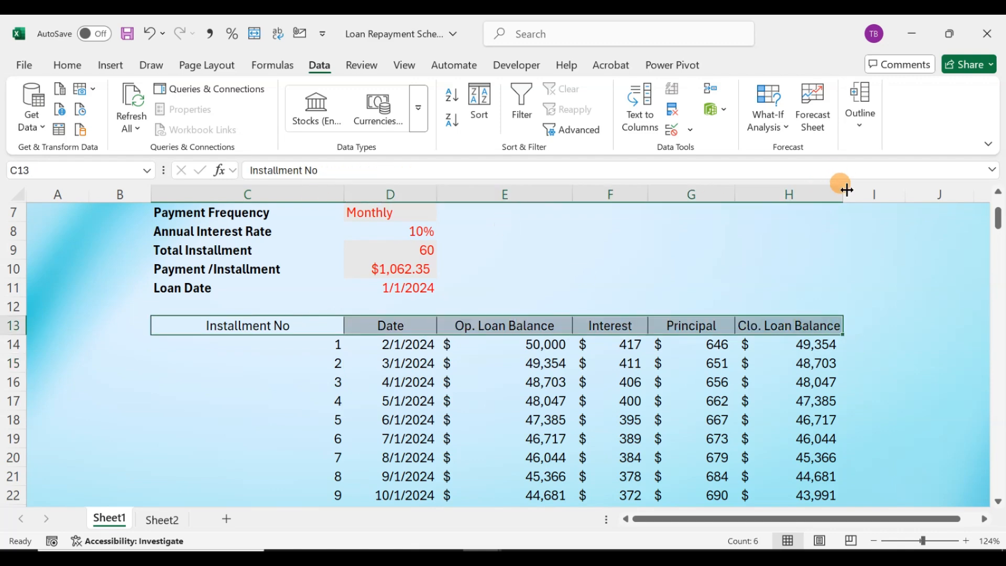
drag(845, 194, 855, 194)
click(844, 283)
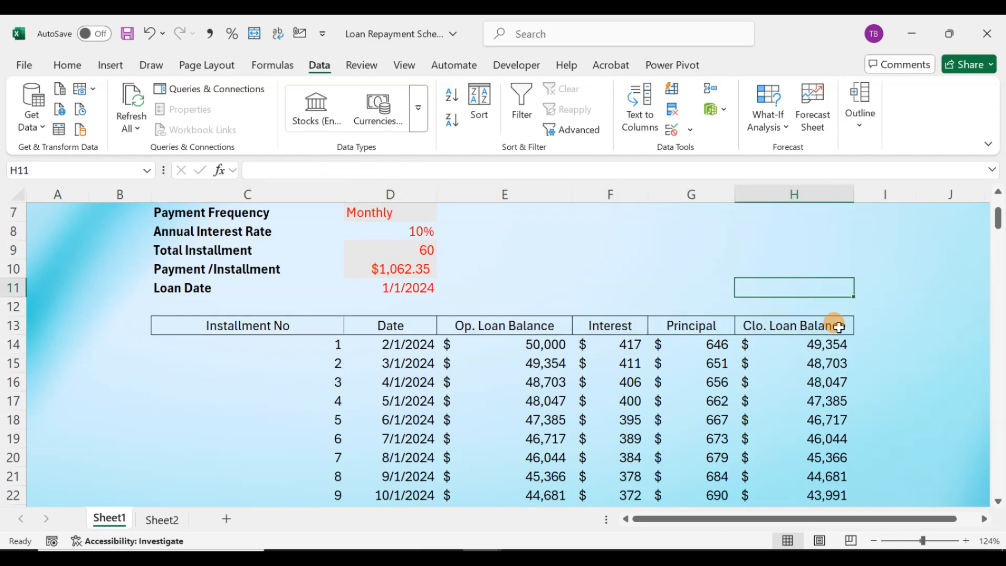
Remove all borders from the schedule header row C13:H13.
drag(838, 327, 226, 322)
click(214, 357)
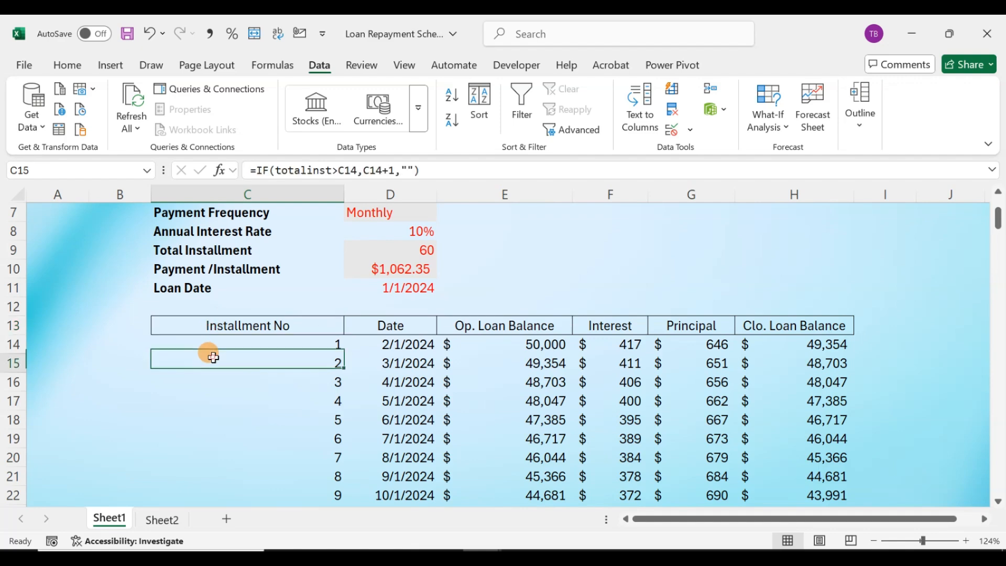
click(220, 327)
key(shift+Right)
key(shift+Right)
key(shift+Right)
key(shift+Right)
key(shift+Right)
key(shift+Right)
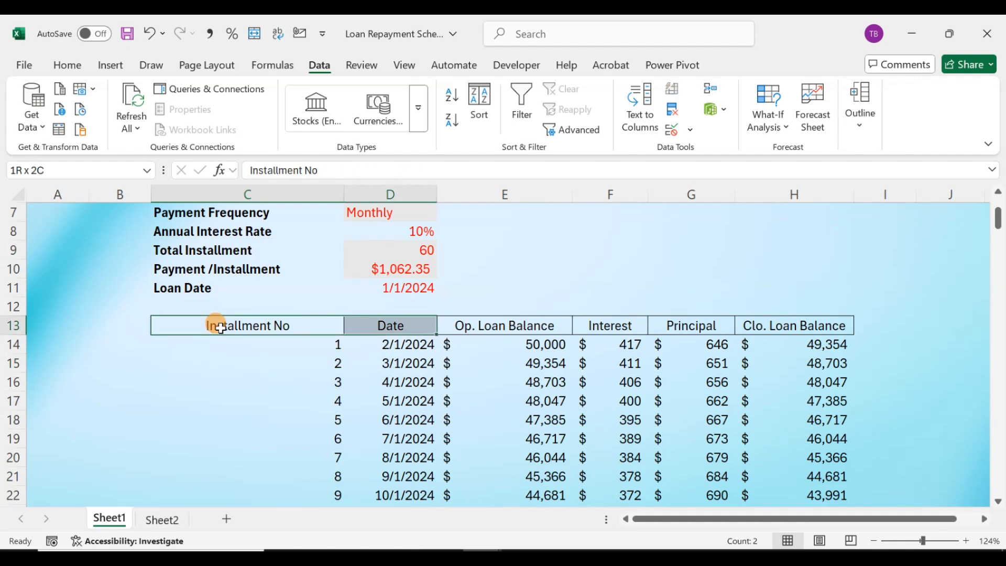
key(shift+Left)
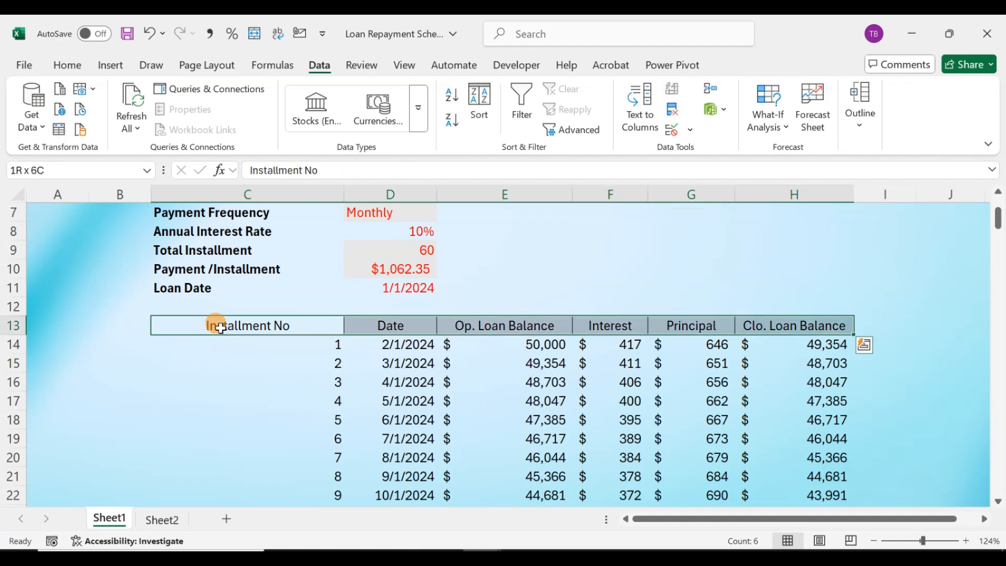
click(67, 65)
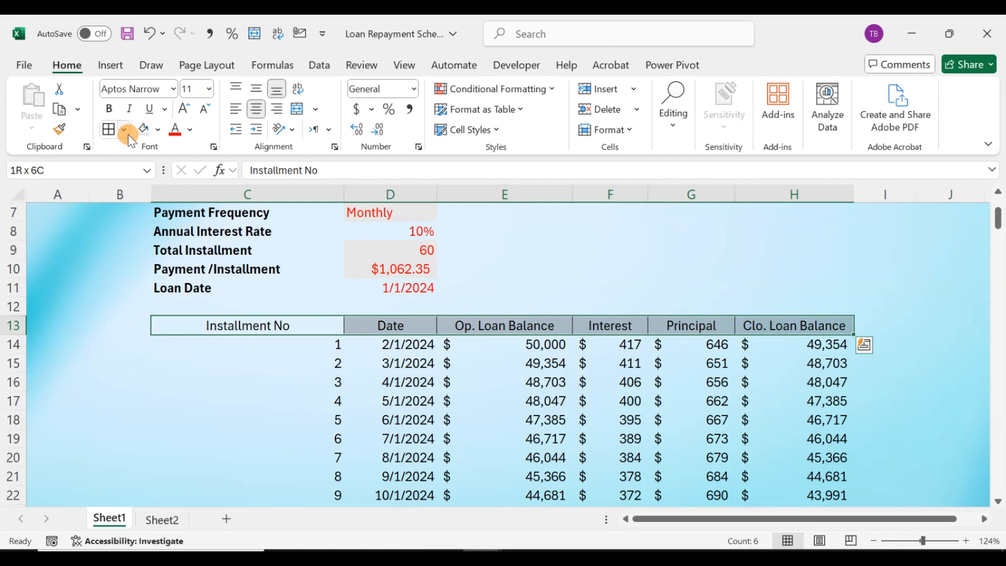
click(124, 129)
click(116, 269)
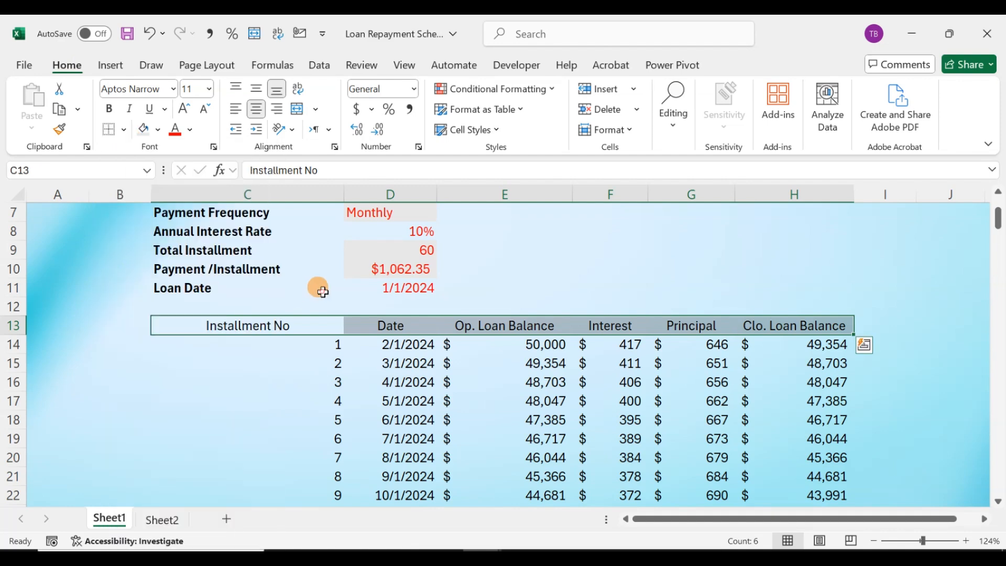
click(321, 291)
Select the schedule range C13:H200 and start a new conditional formatting rule that uses a formula to determine which cells to format.
click(257, 324)
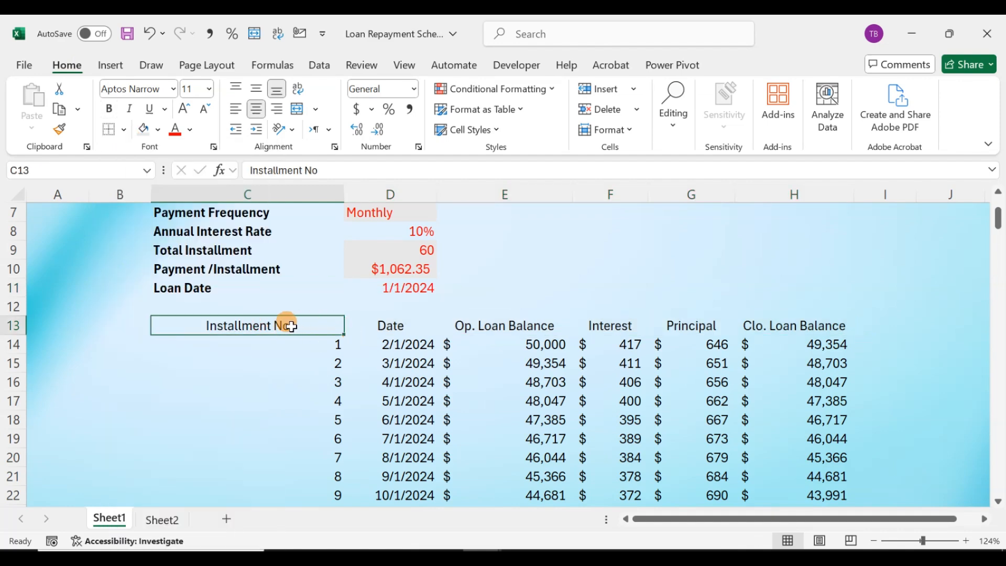
key(shift+Right)
key(shift+Right)
key(shift+Right)
key(shift+Right)
key(shift+Right)
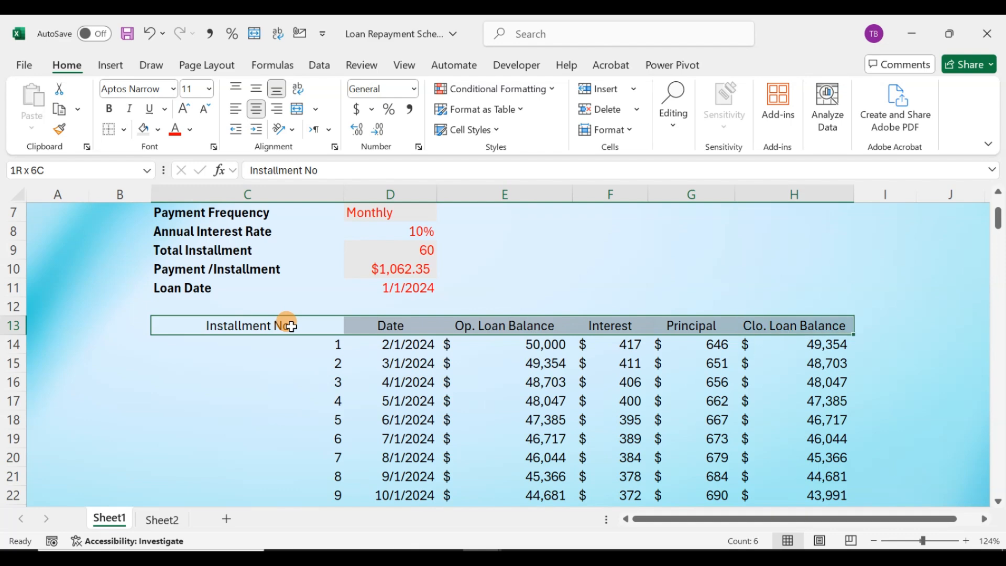
key(ctrl+shift+Down)
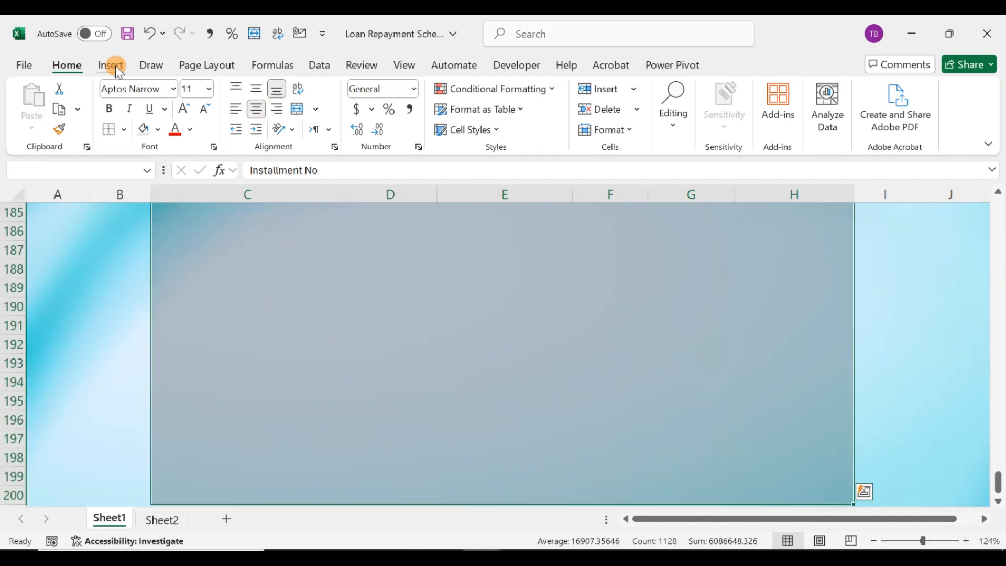
click(547, 91)
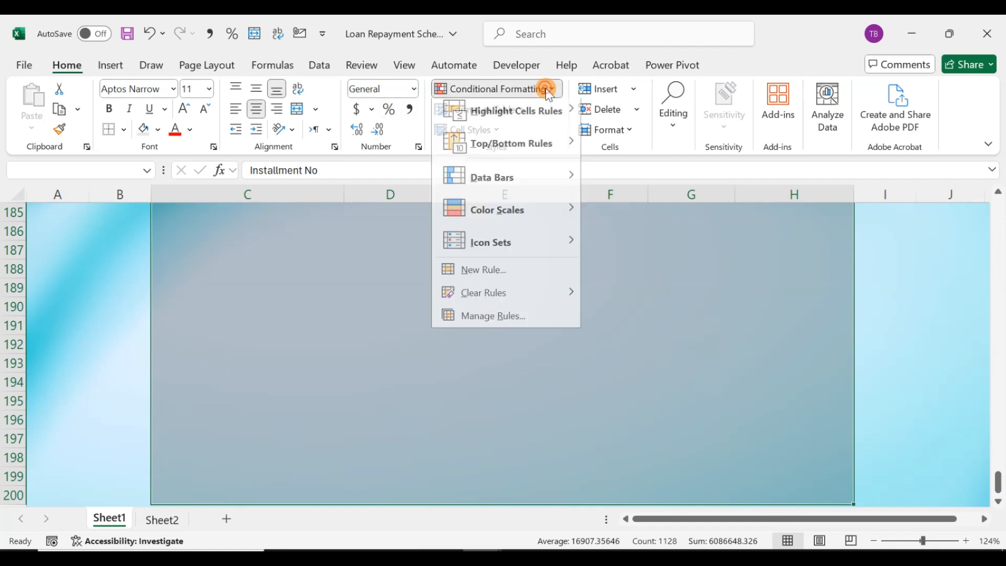
click(500, 279)
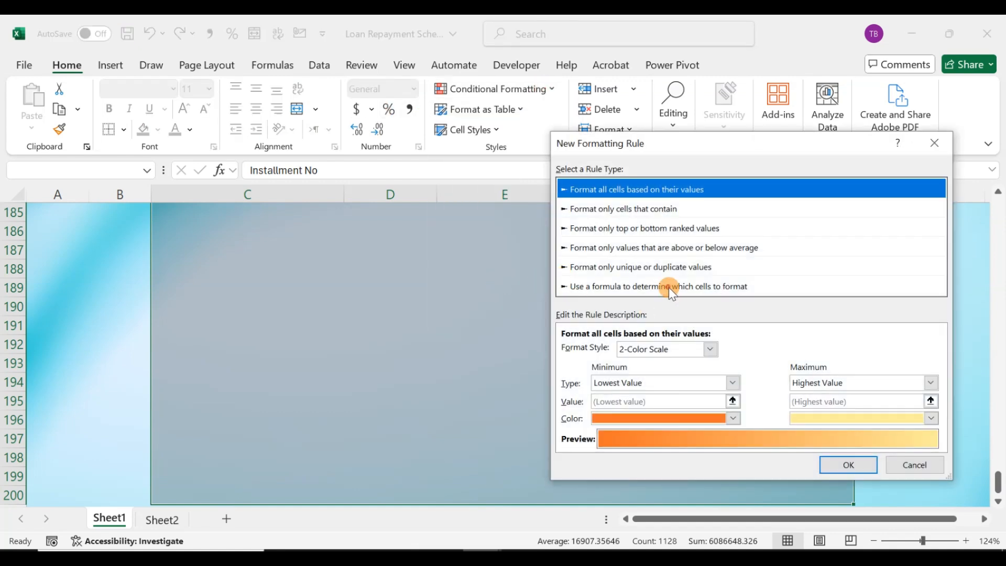
click(669, 287)
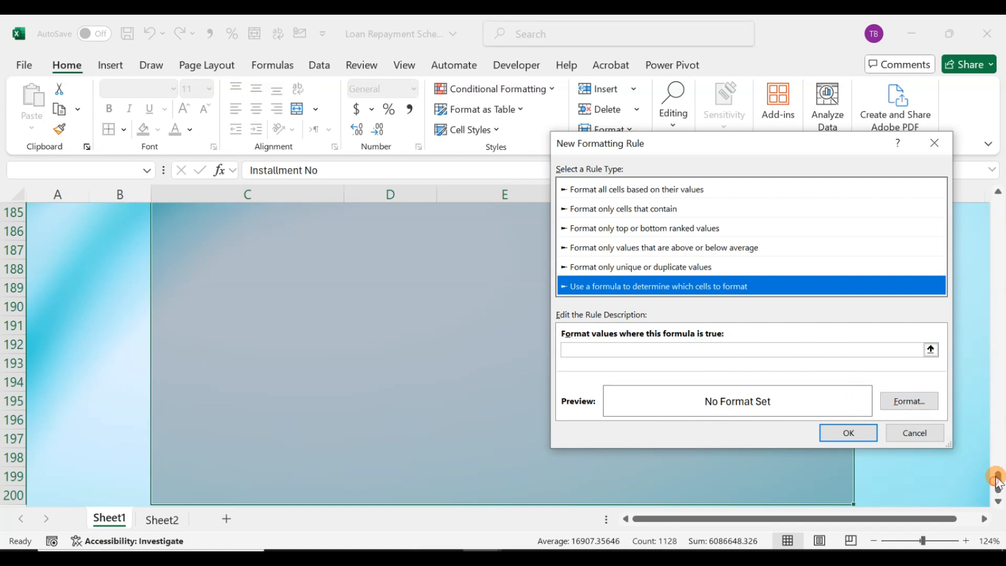
Enter =C13<>"" as the formatting rule's formula, using a relative reference to the Installment No header cell.
click(604, 350)
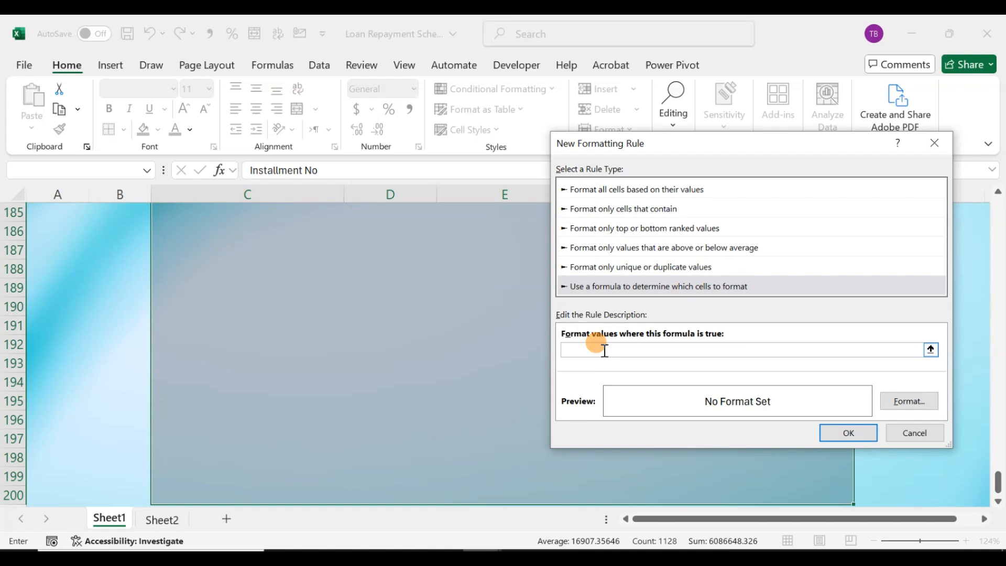
text(=)
click(277, 344)
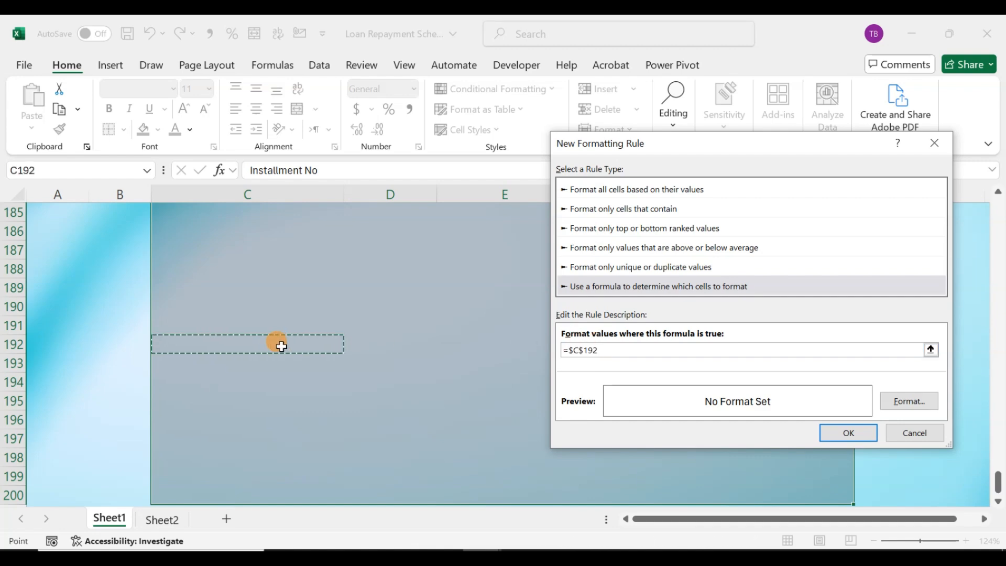
key(ctrl+Up)
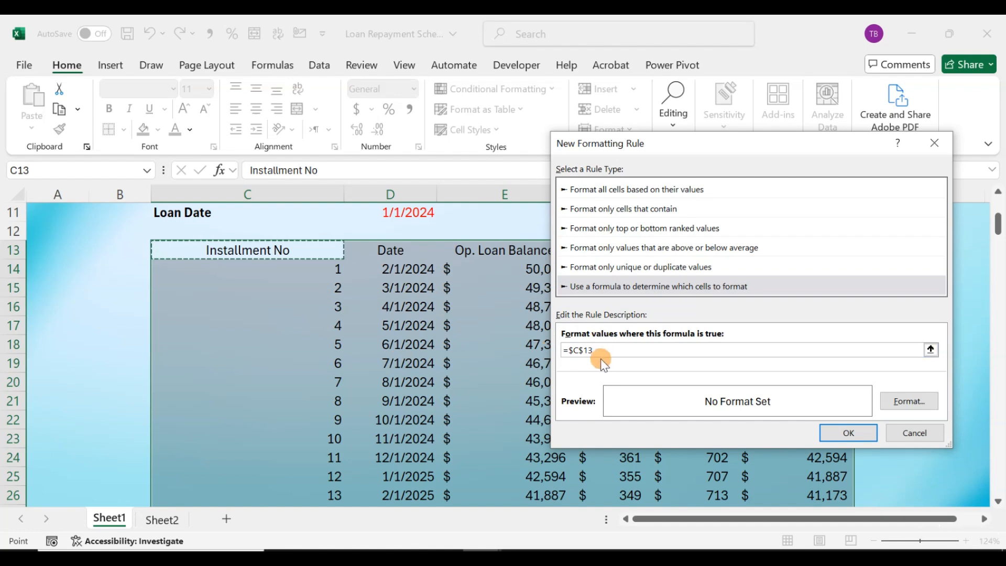
click(585, 350)
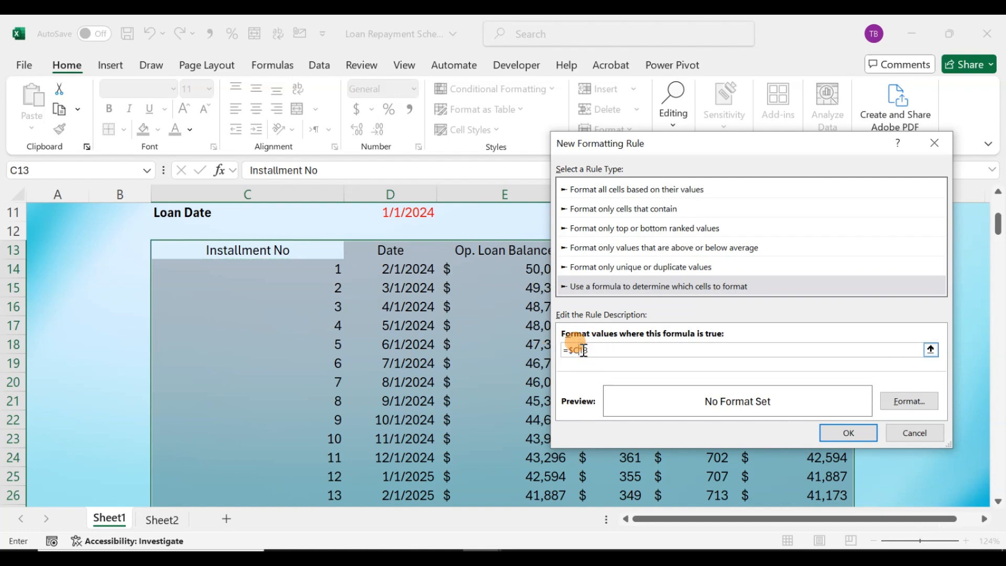
key(BackSpace)
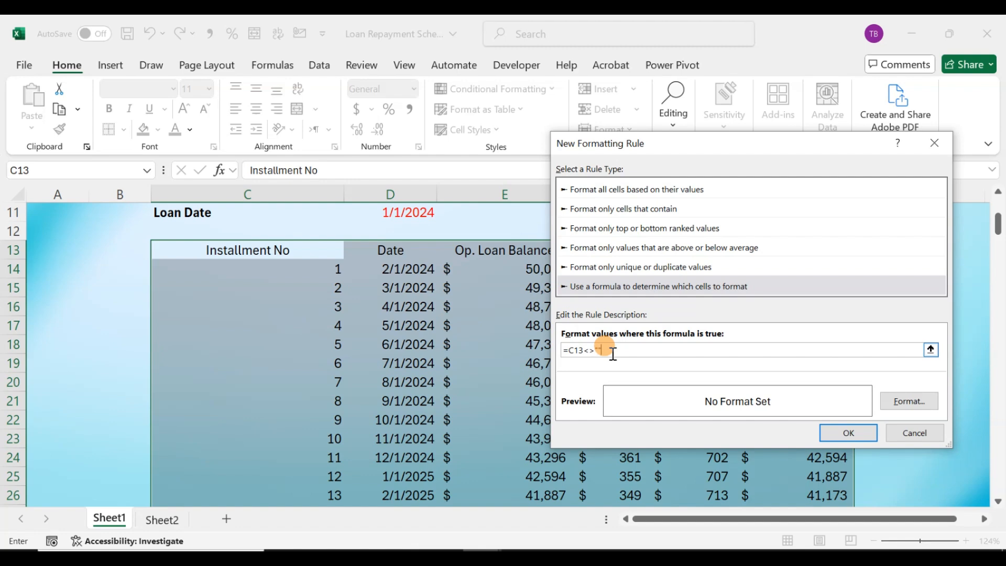
Give the rule's format a thin border on all four sides of the cell.
click(919, 404)
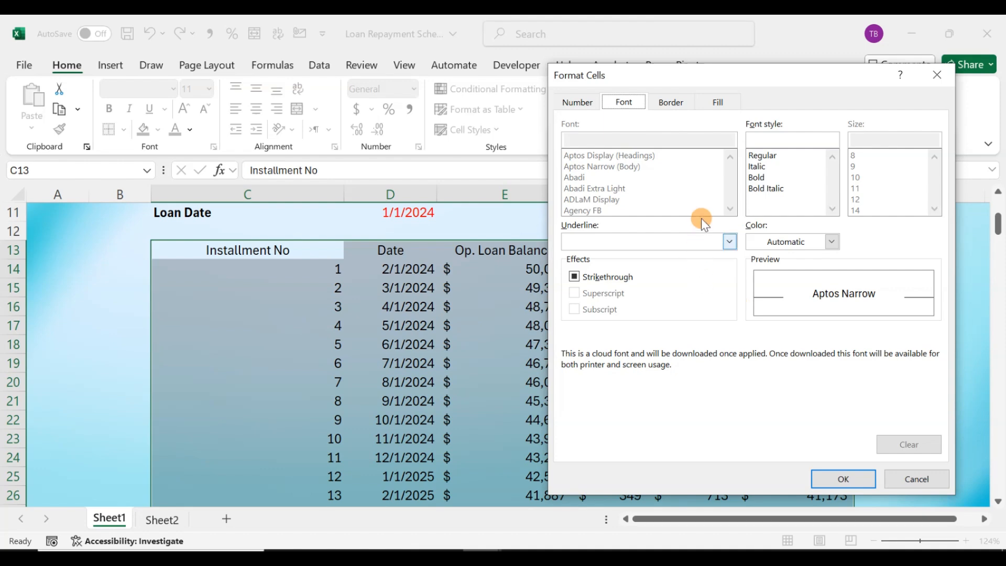
click(669, 105)
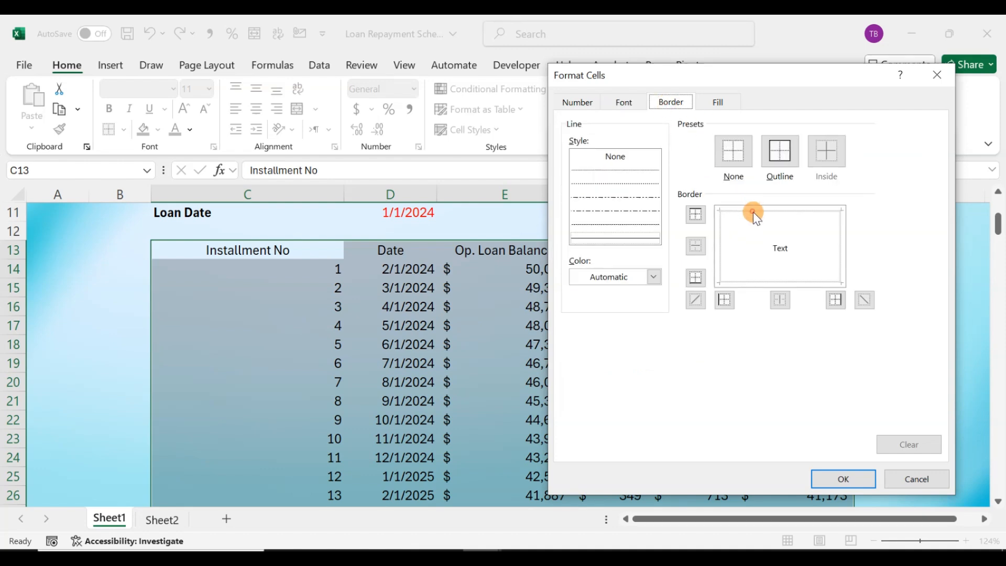
click(838, 256)
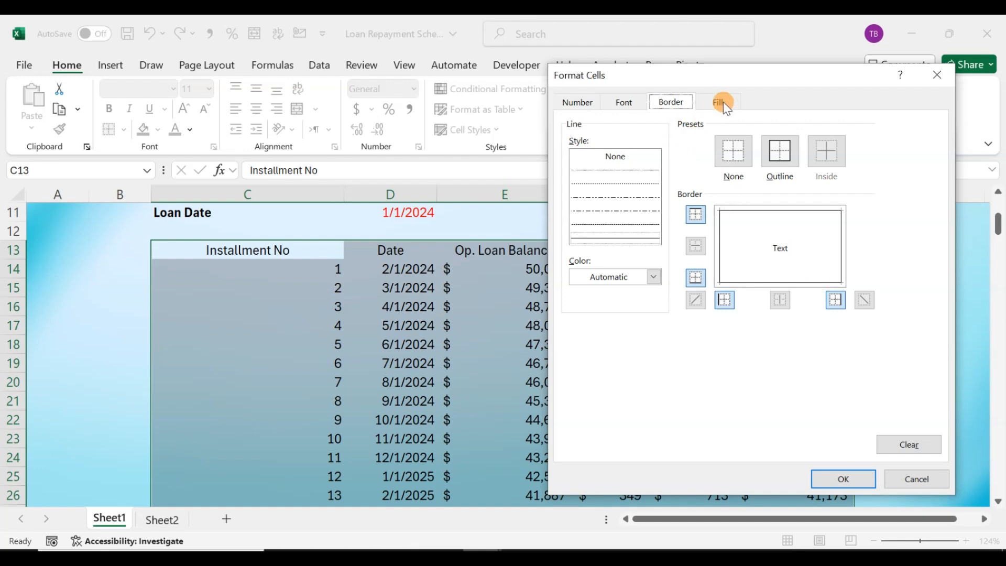
click(632, 102)
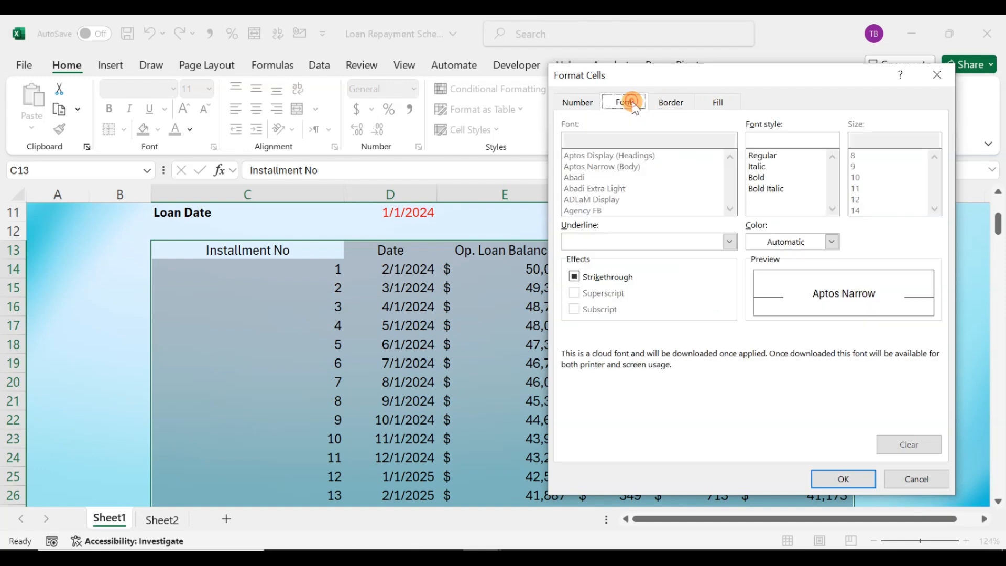
click(677, 104)
click(701, 215)
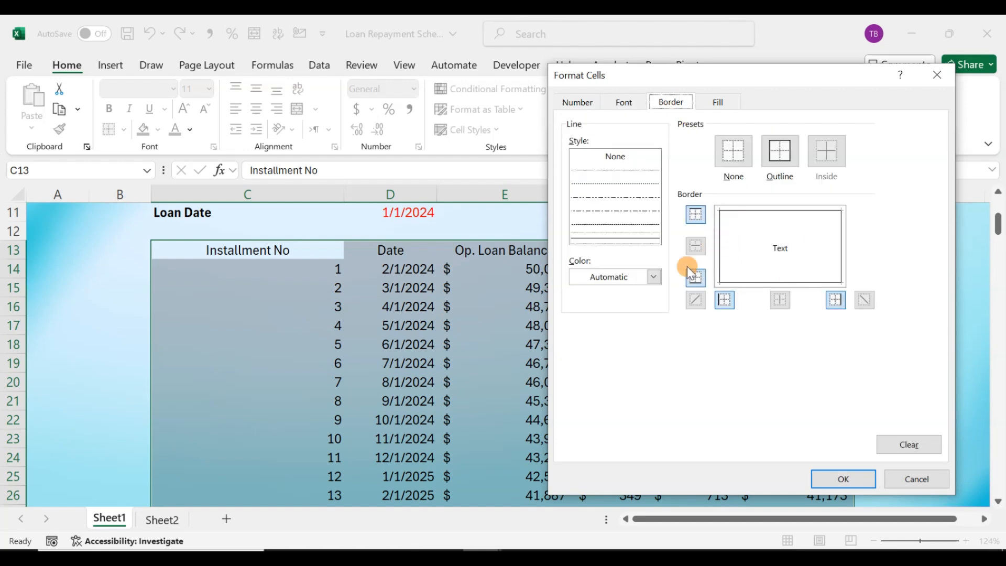
Choose dark green as the border line color and apply the new formatting rule to the schedule.
click(655, 277)
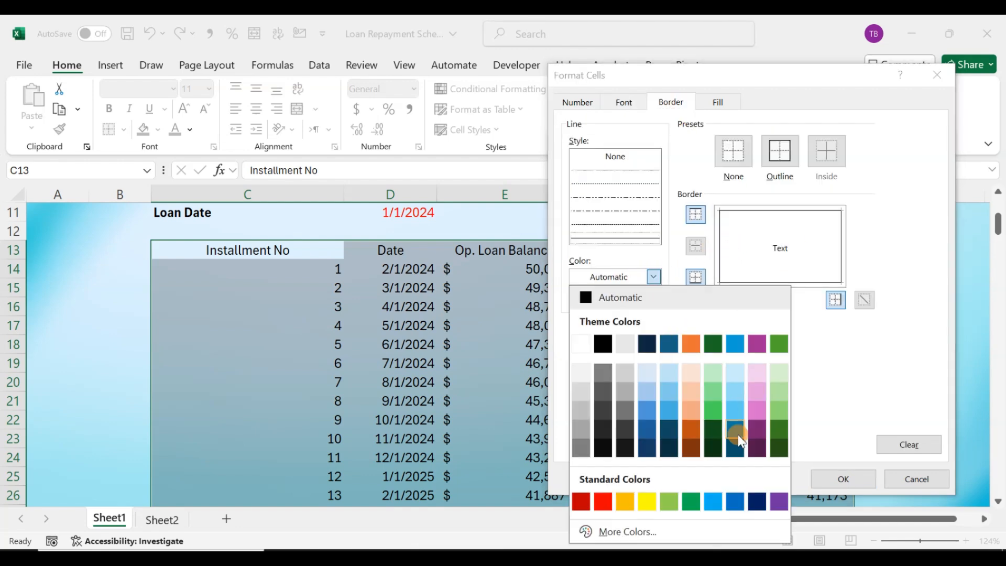
click(776, 450)
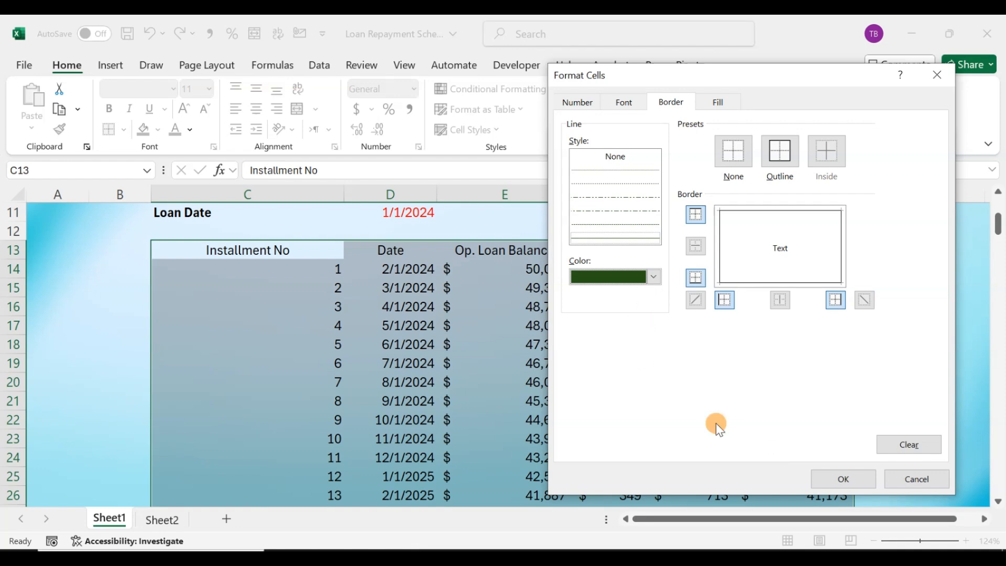
click(828, 479)
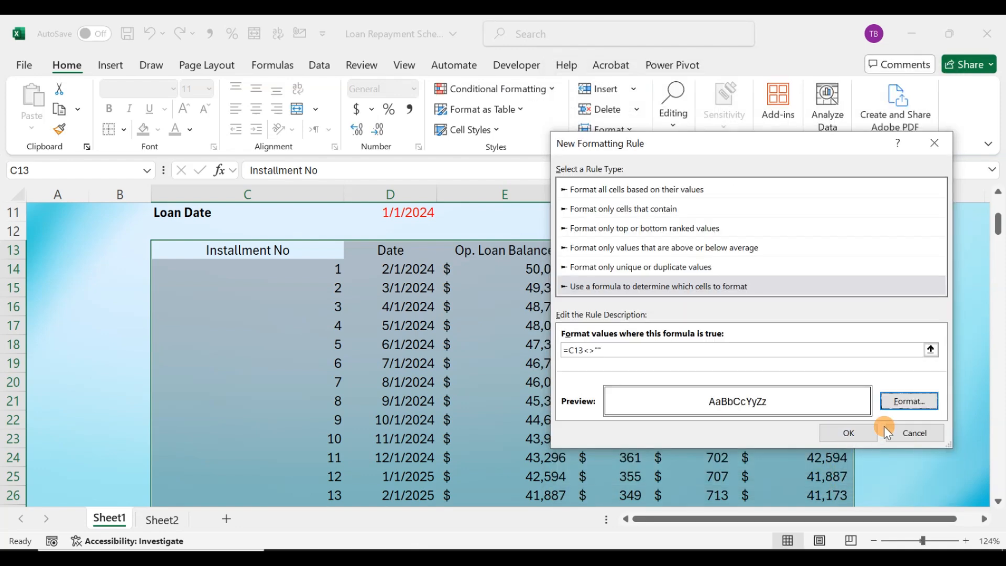
click(850, 433)
Examine the borders on the schedule rows from the header down to the last installments.
click(710, 346)
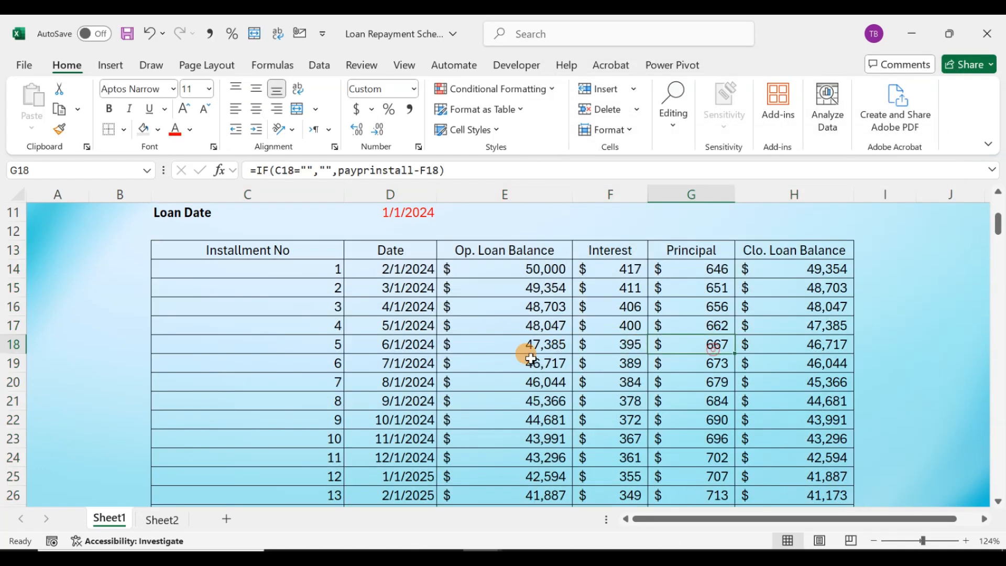
scroll(425, 335, down, 16)
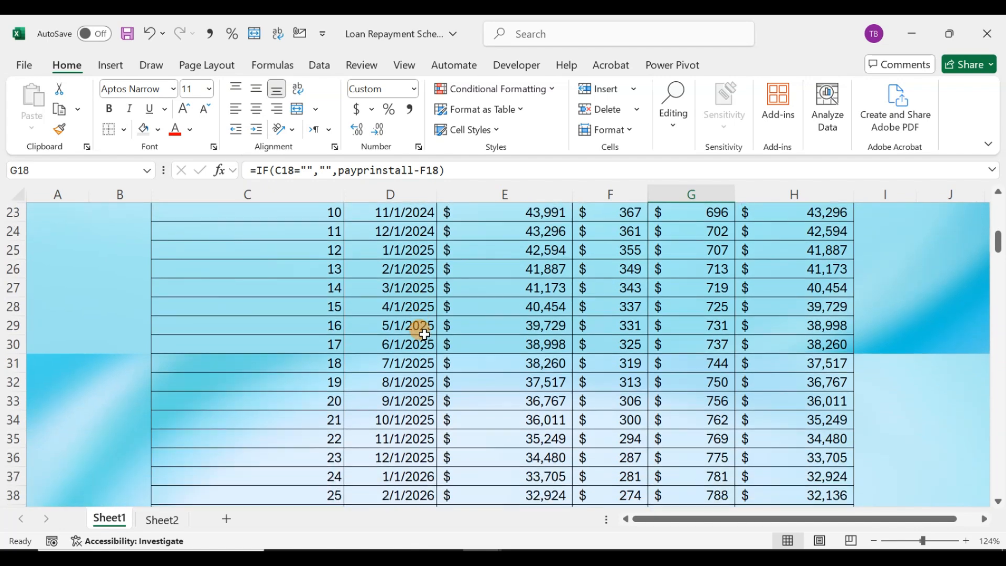
scroll(424, 334, down, 3)
scroll(425, 334, up, 18)
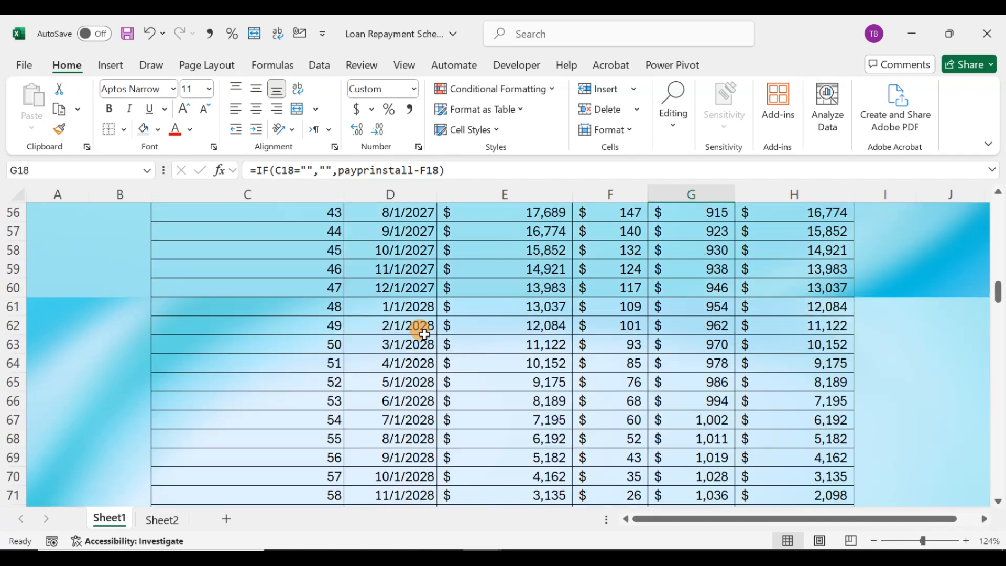
scroll(415, 321, up, 4)
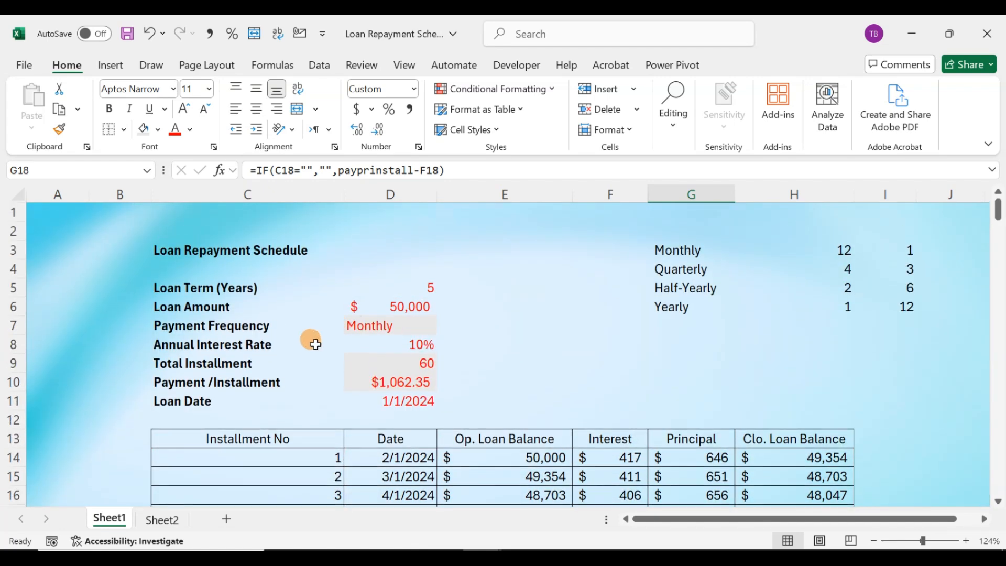
scroll(301, 349, down, 2)
click(298, 328)
scroll(417, 298, up, 2)
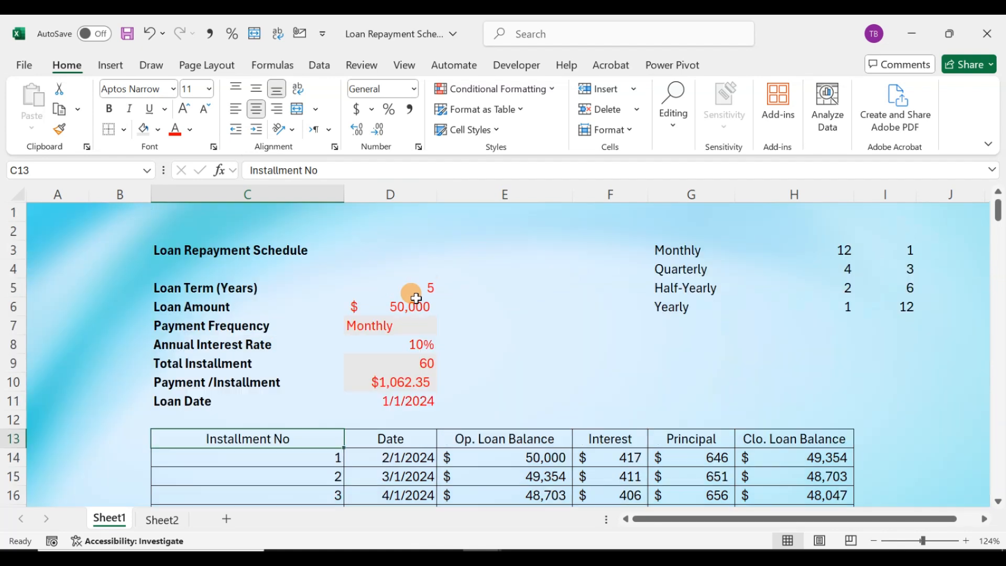
Set the payment frequency to Quarterly and check where the bordered schedule rows end.
click(396, 322)
click(444, 327)
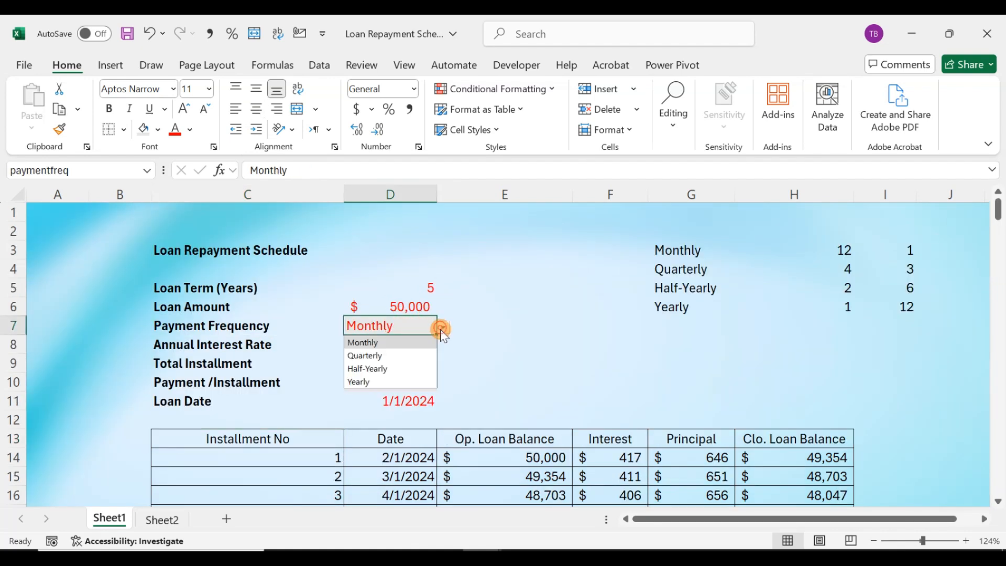
click(385, 356)
scroll(512, 335, down, 5)
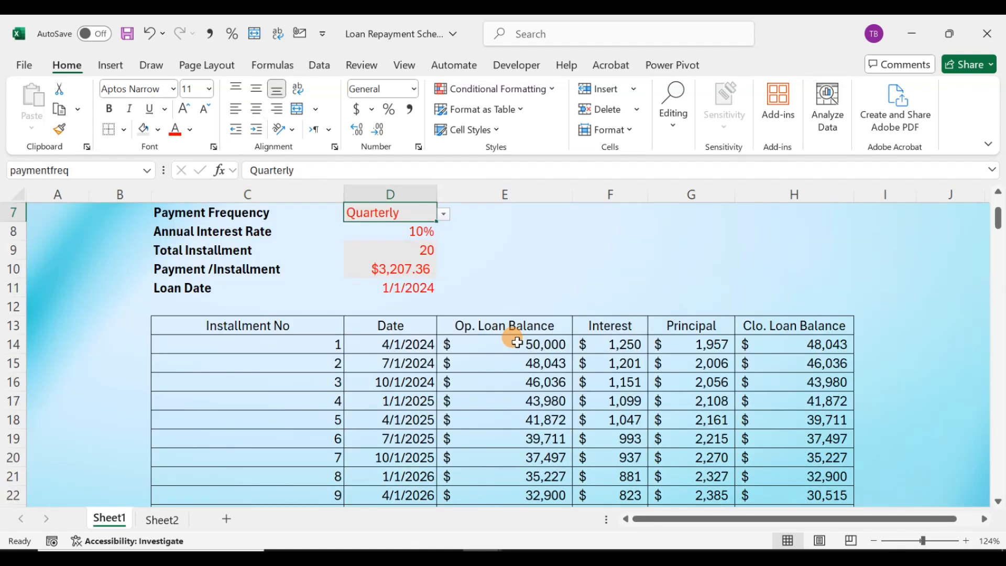
scroll(518, 341, down, 2)
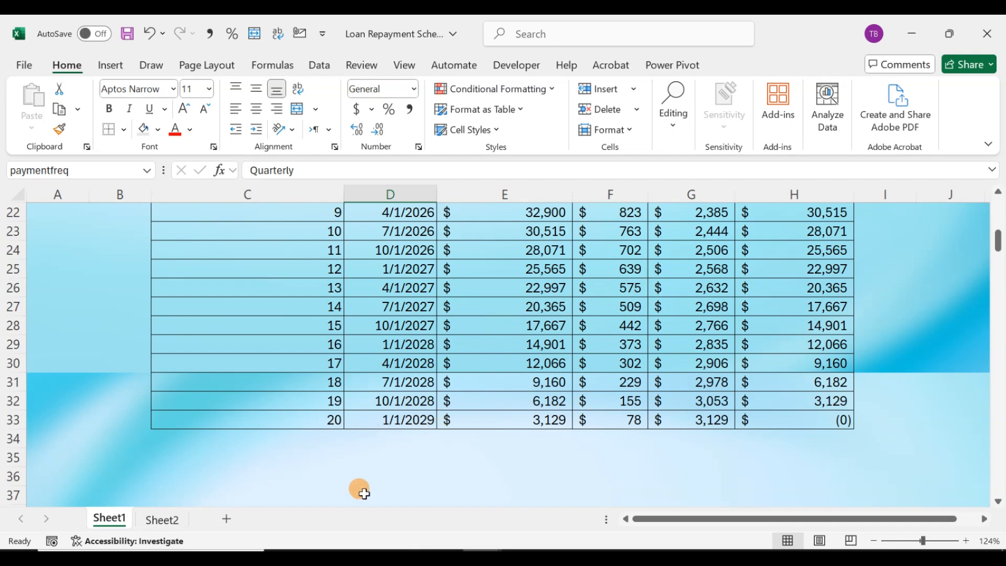
scroll(372, 359, up, 7)
Set the payment frequency to Half-Yearly and check the schedule's bordered rows and the input results.
click(444, 328)
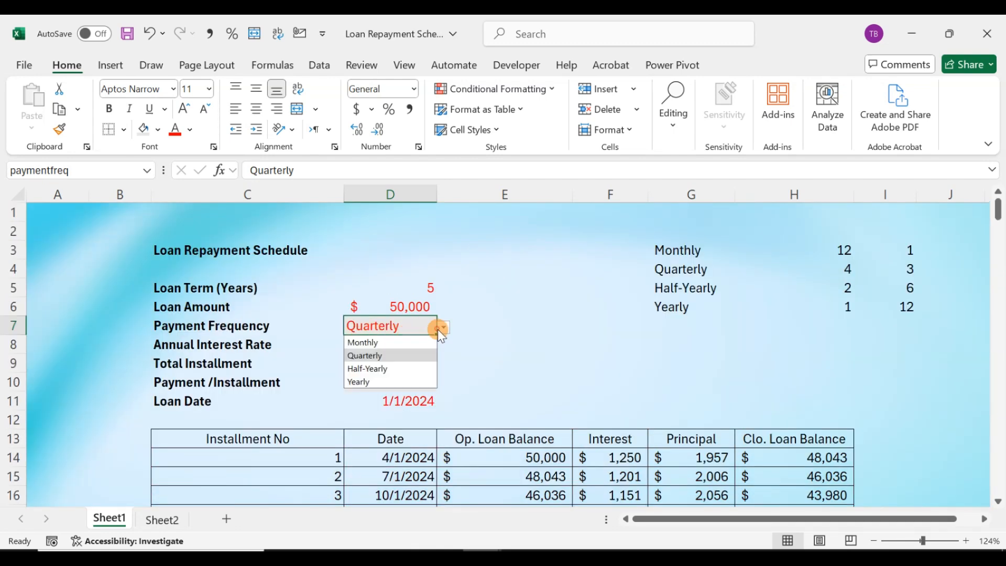
click(385, 366)
scroll(419, 363, down, 2)
scroll(416, 356, down, 3)
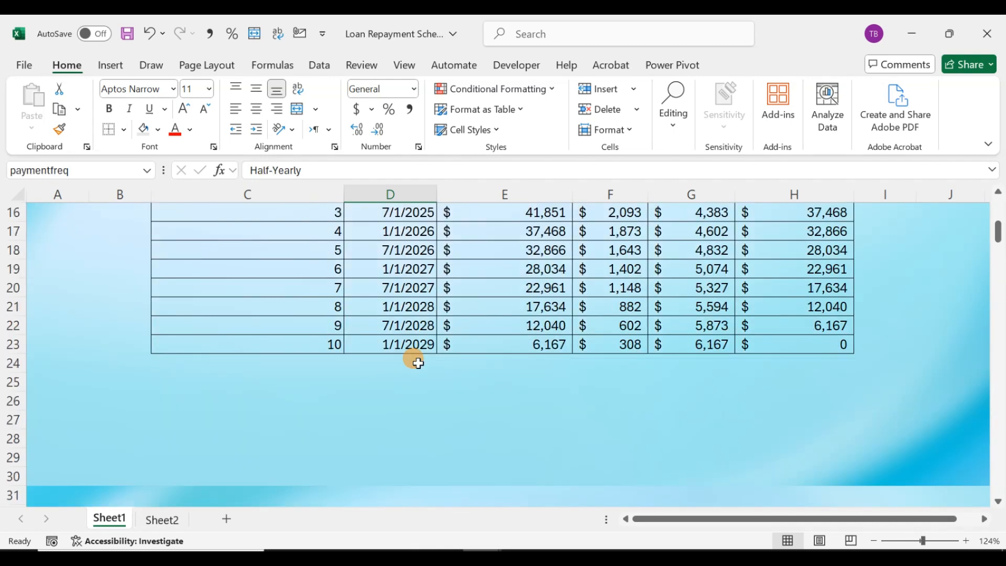
scroll(814, 342, up, 3)
scroll(671, 330, up, 2)
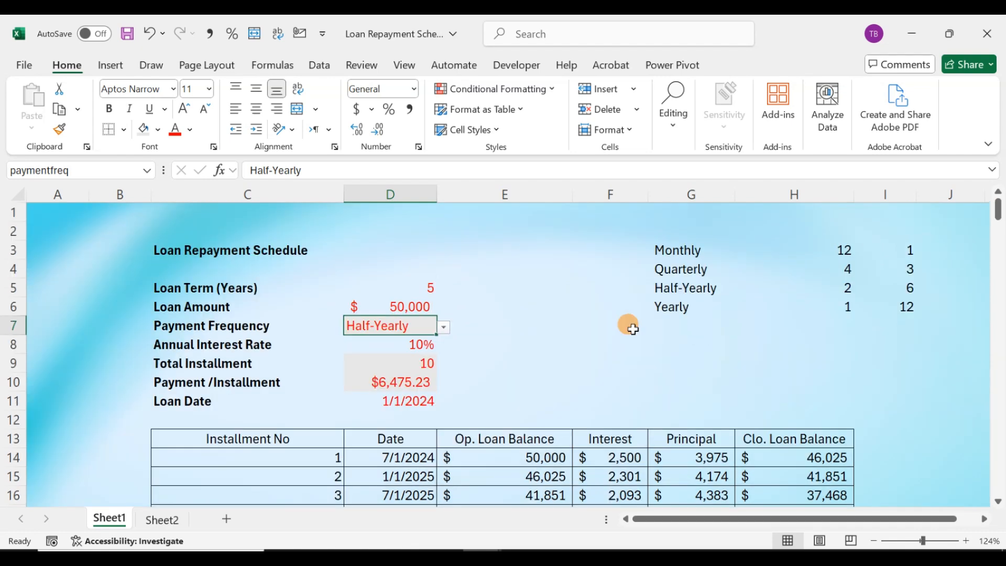
Set the payment frequency to Yearly and check that the borders follow the filled rows.
click(444, 328)
click(396, 382)
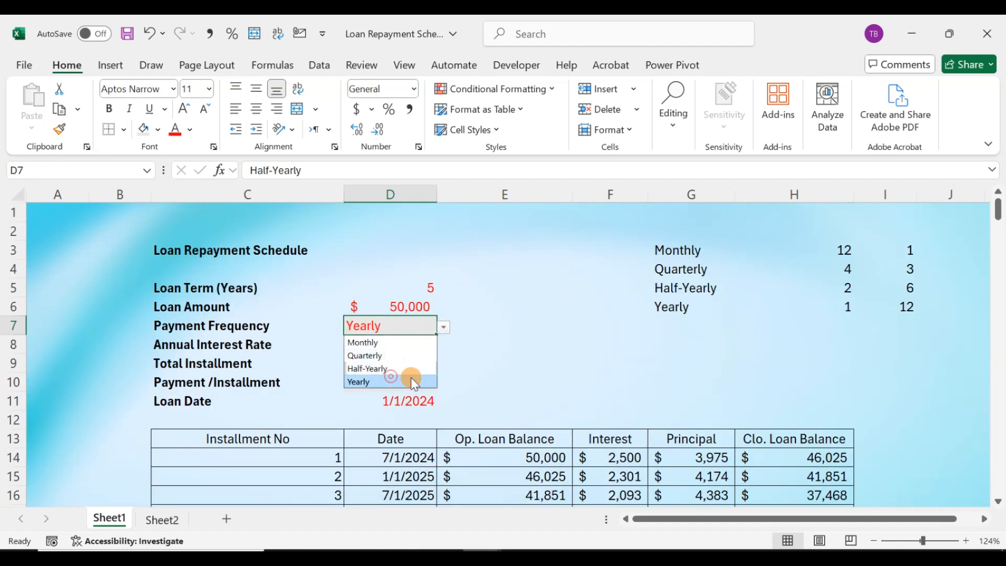
scroll(494, 355, down, 3)
scroll(502, 359, up, 3)
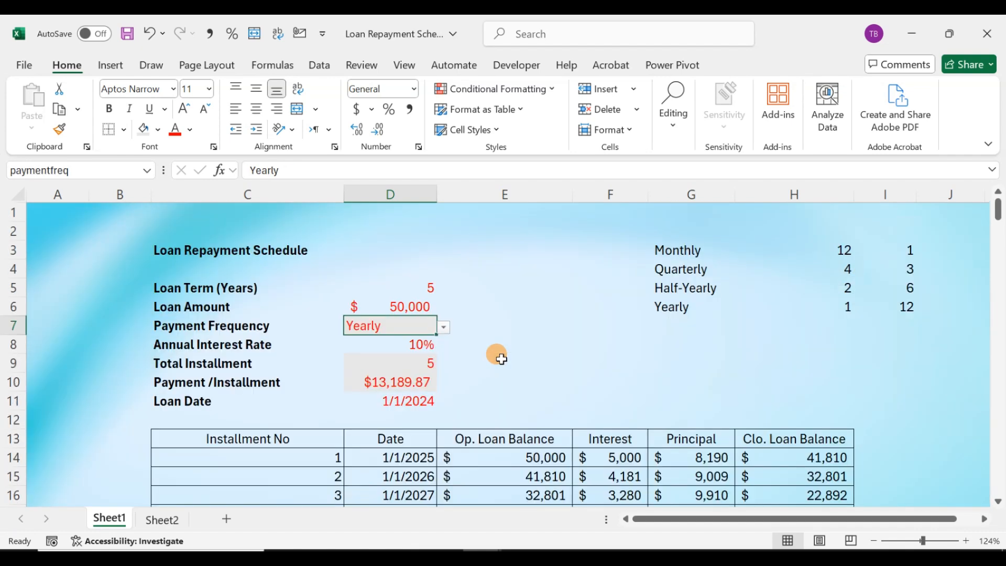
Set the loan term to 20 years and check the schedule rows down to the last installment.
click(418, 290)
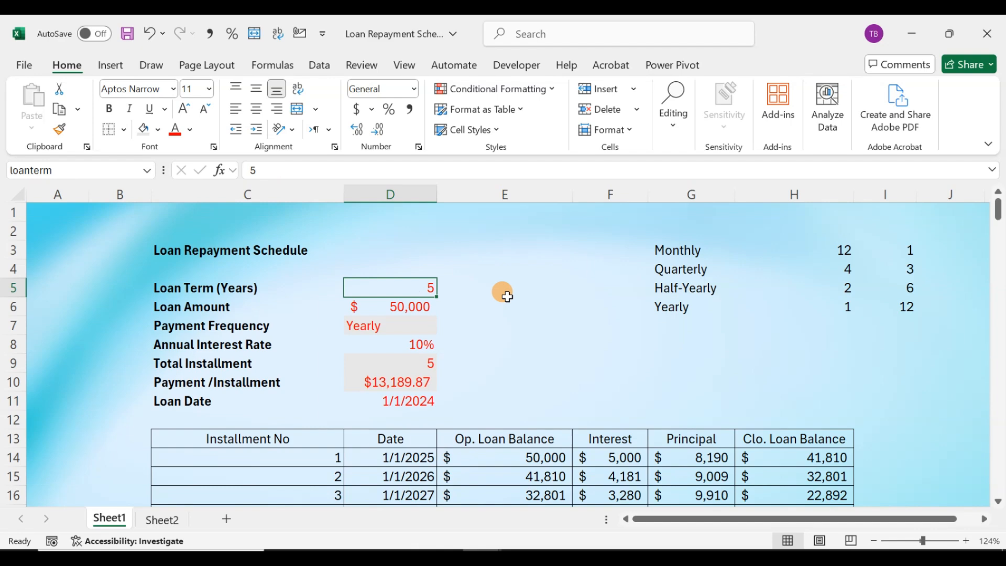
text(20)
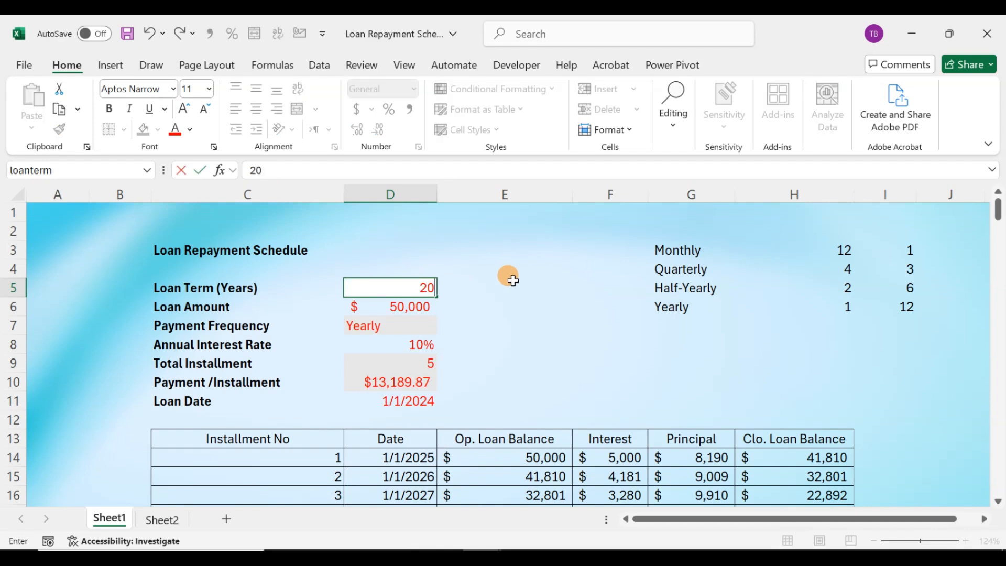
click(513, 280)
scroll(523, 332, down, 10)
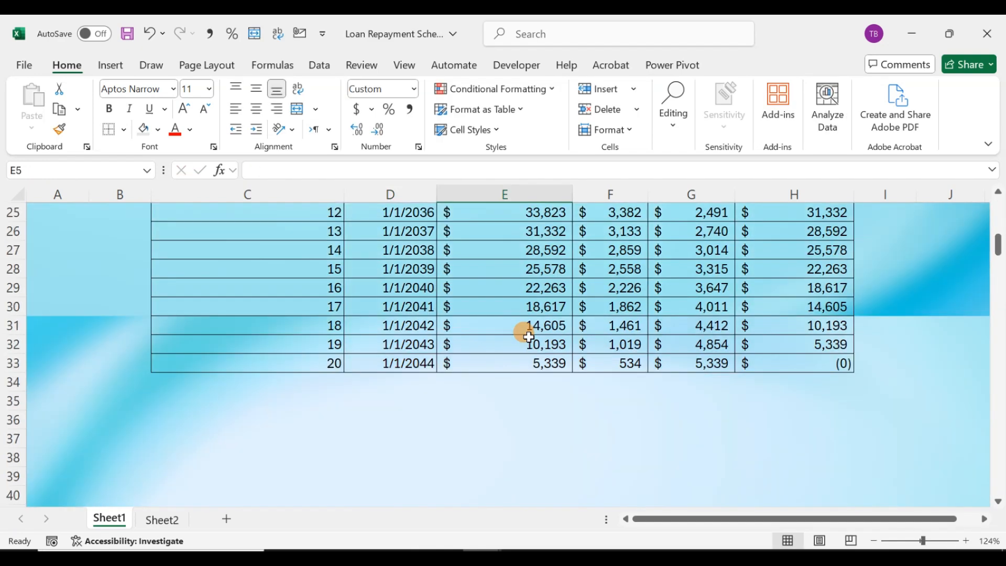
scroll(526, 336, up, 10)
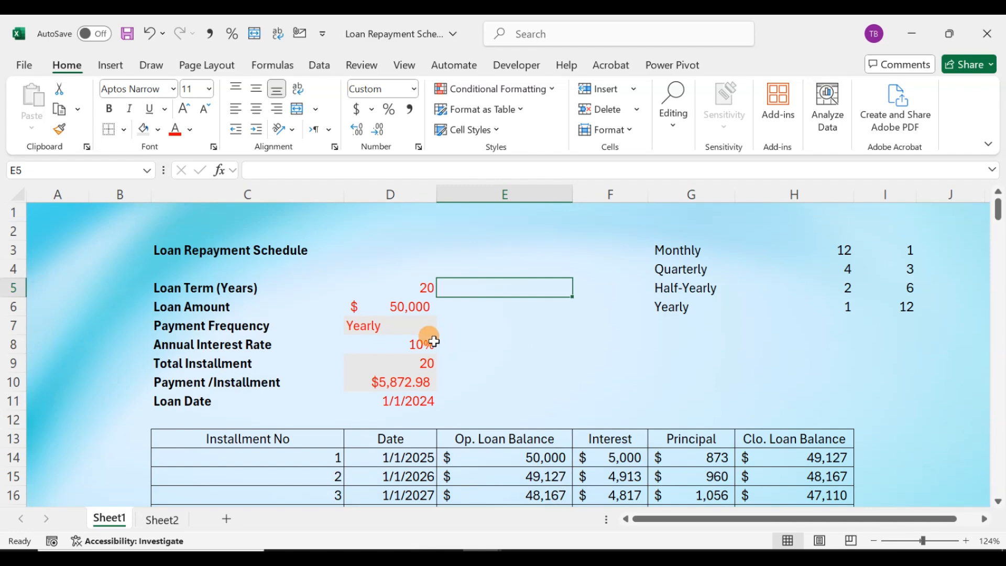
Set the payment frequency to Quarterly for the 20-year loan and check the total installments and bordered rows.
click(391, 325)
click(441, 328)
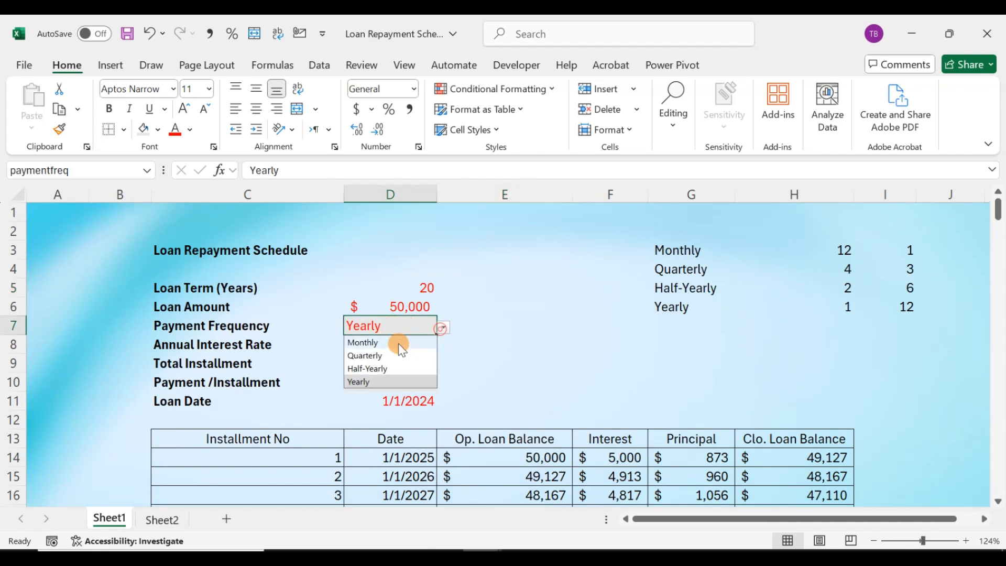
click(378, 356)
click(448, 359)
scroll(466, 367, down, 3)
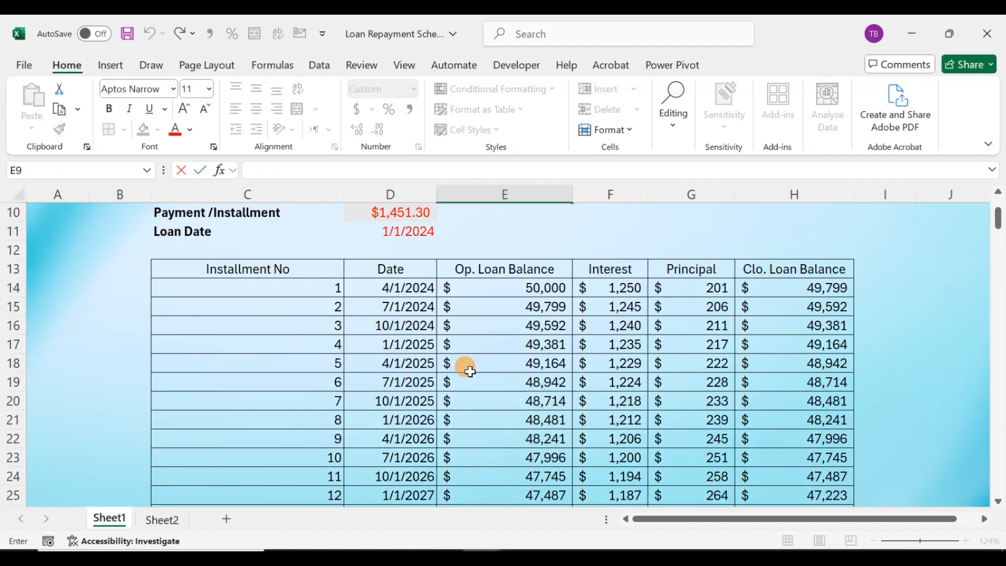
scroll(421, 314, up, 1)
click(421, 250)
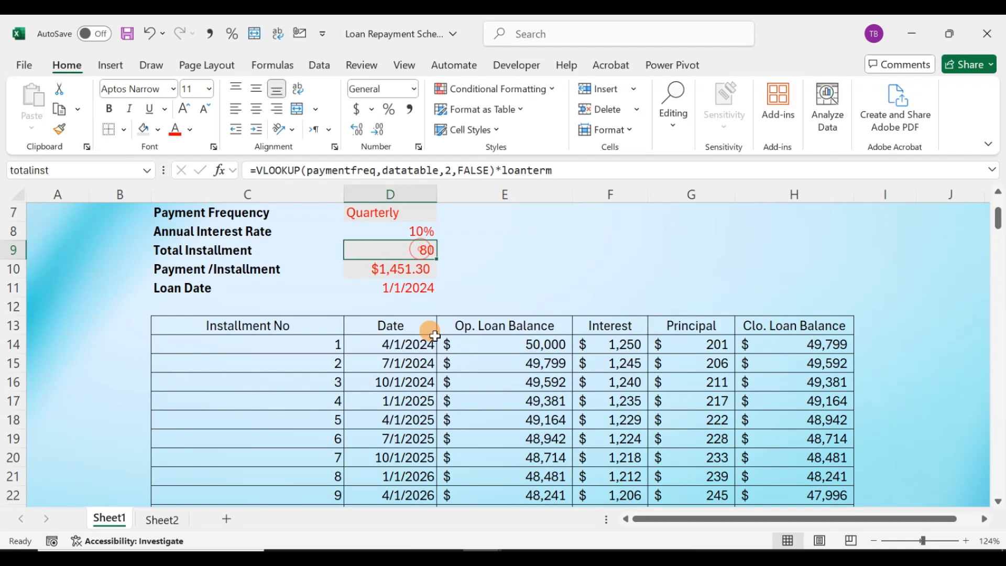
scroll(435, 335, down, 19)
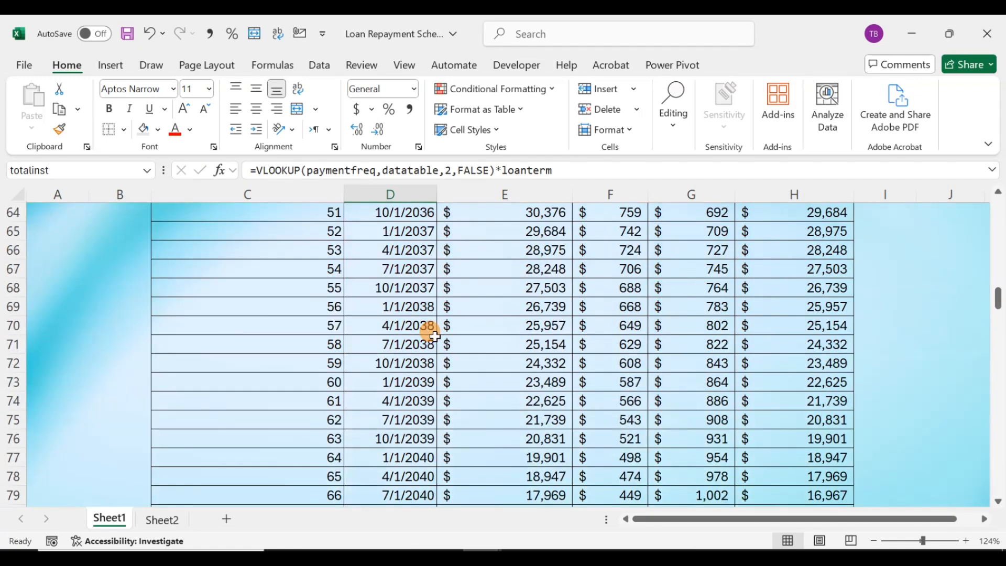
scroll(435, 336, down, 9)
scroll(519, 330, up, 12)
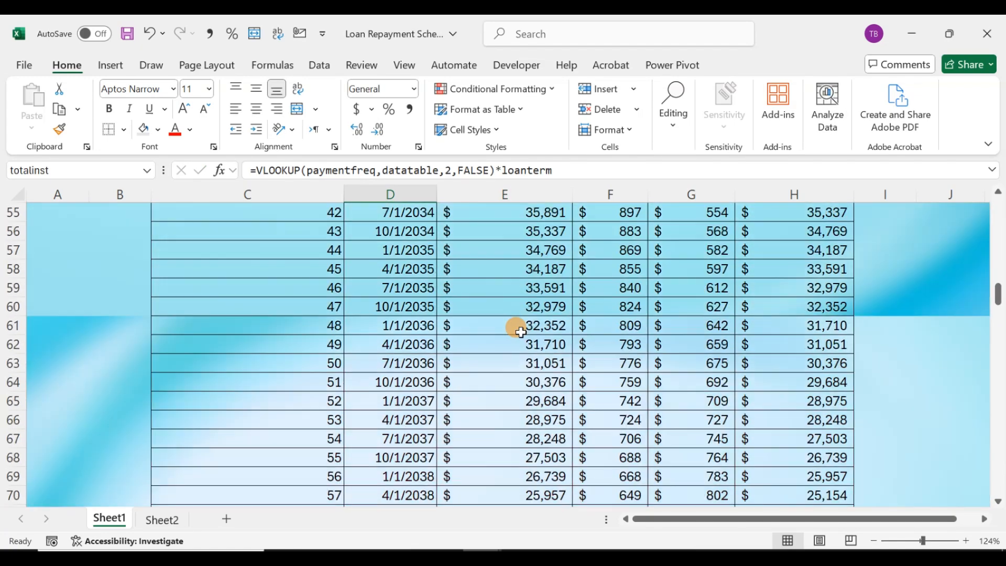
Examine the payment frequency, loan amount, payment per installment and loan date cells and the formulas in the schedule's first installment row.
scroll(520, 332, up, 18)
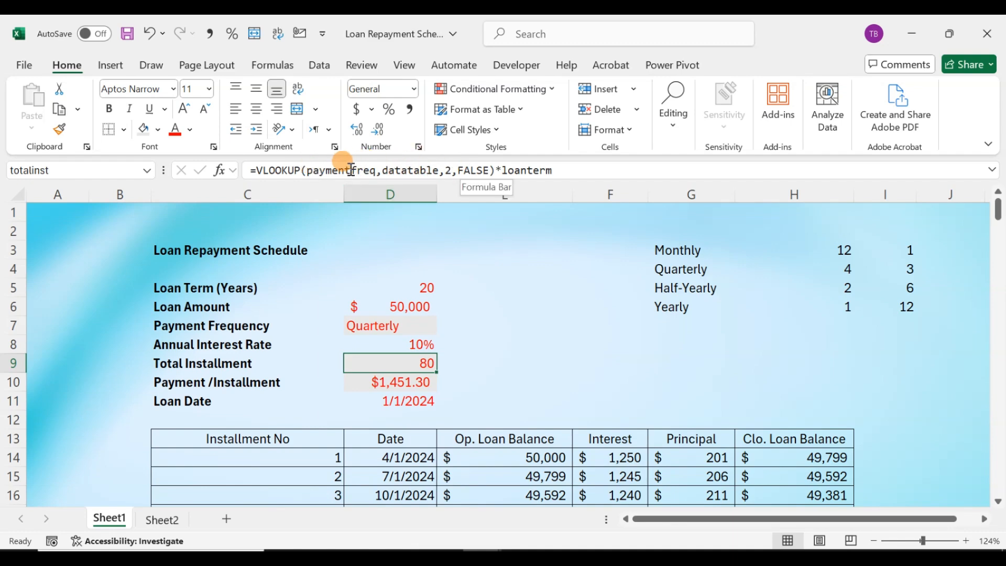
click(390, 322)
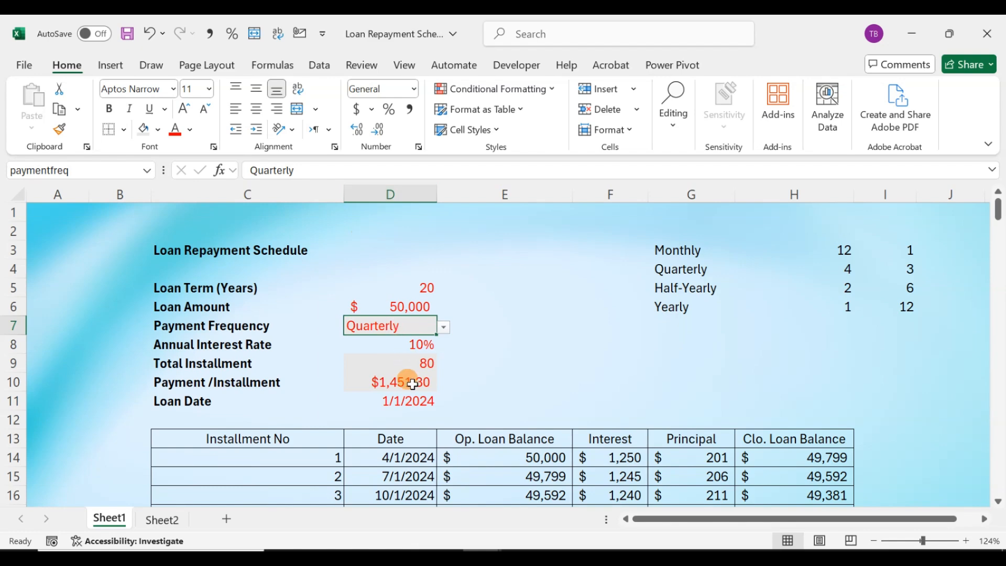
click(406, 385)
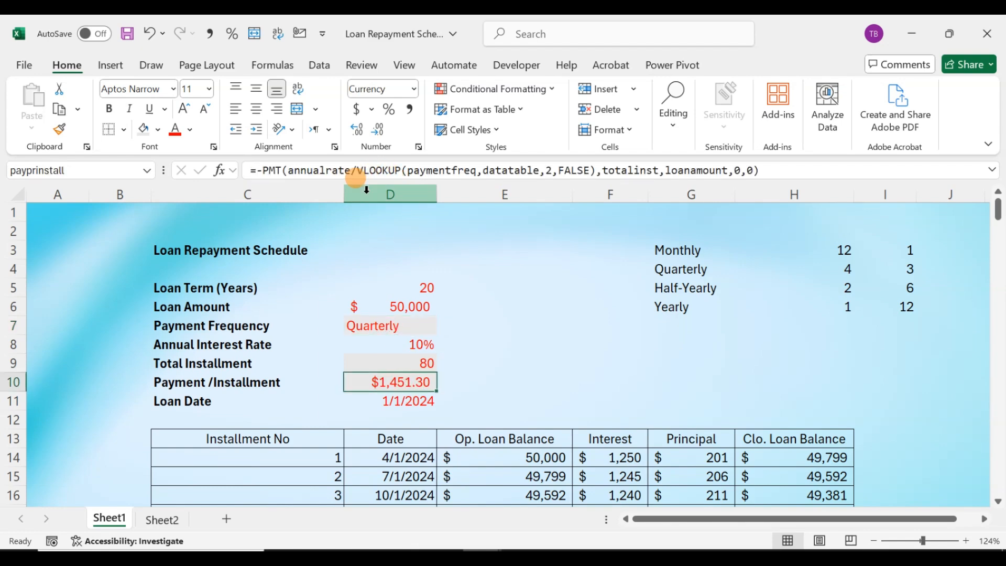
click(398, 397)
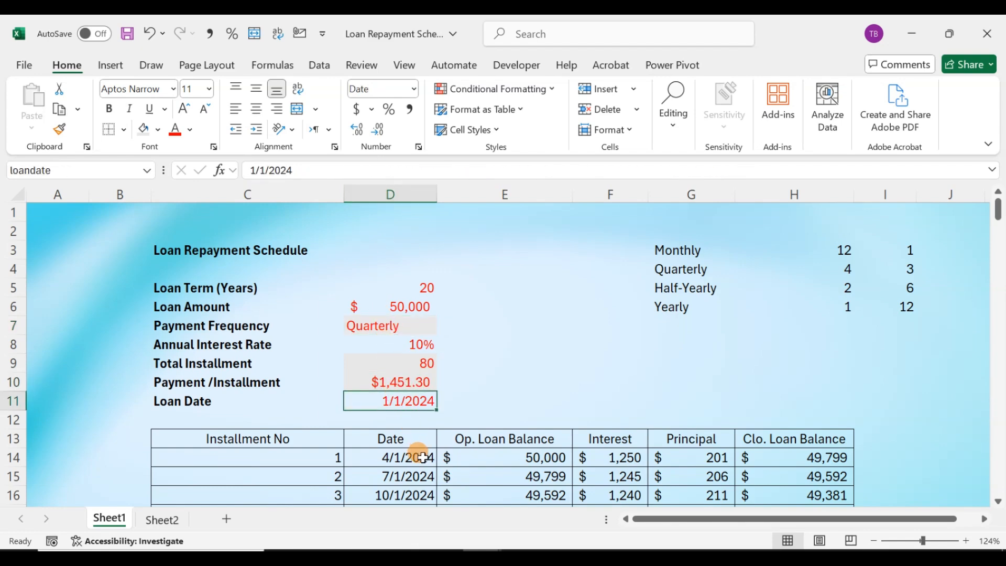
click(490, 454)
click(581, 458)
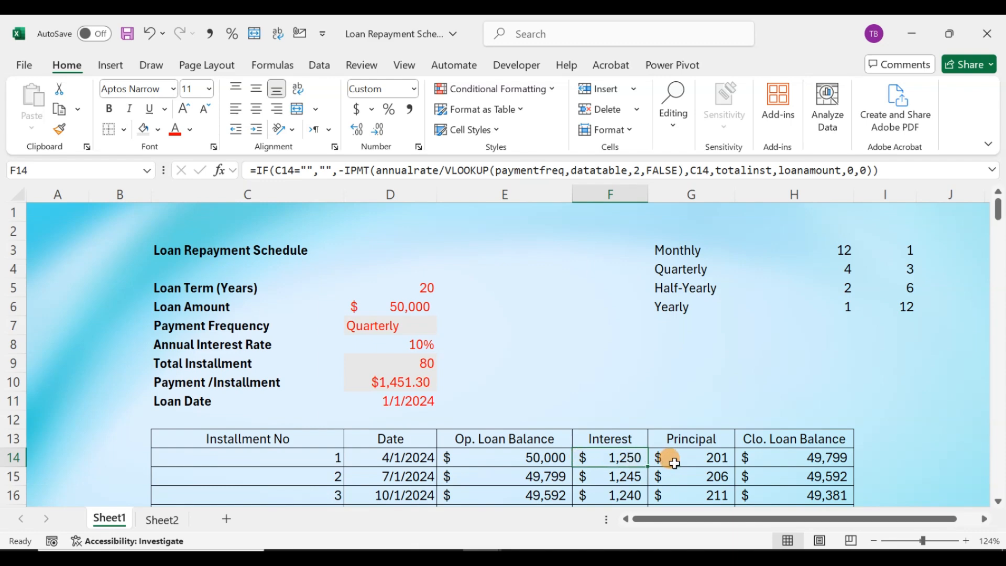
click(674, 463)
click(387, 322)
click(393, 303)
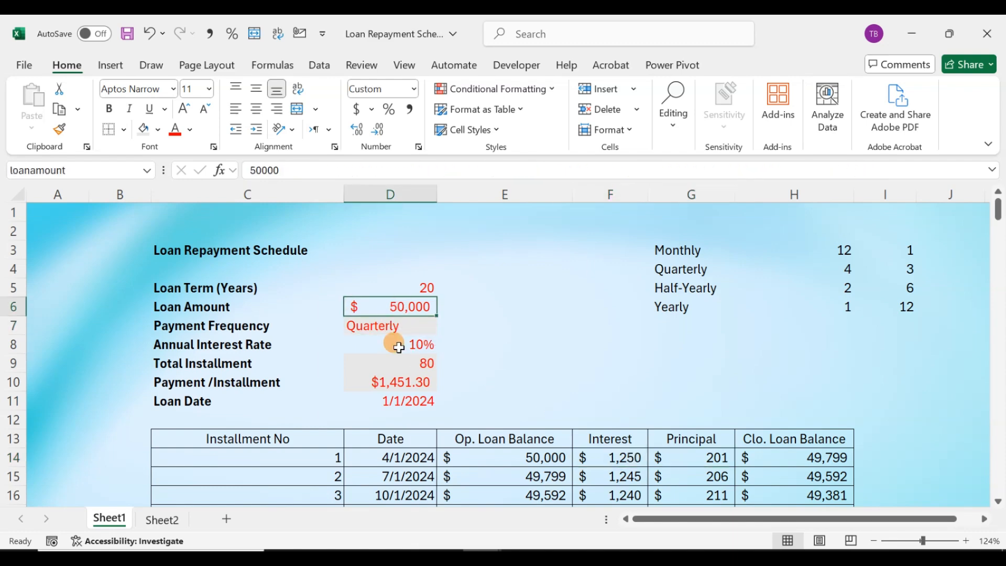
click(401, 380)
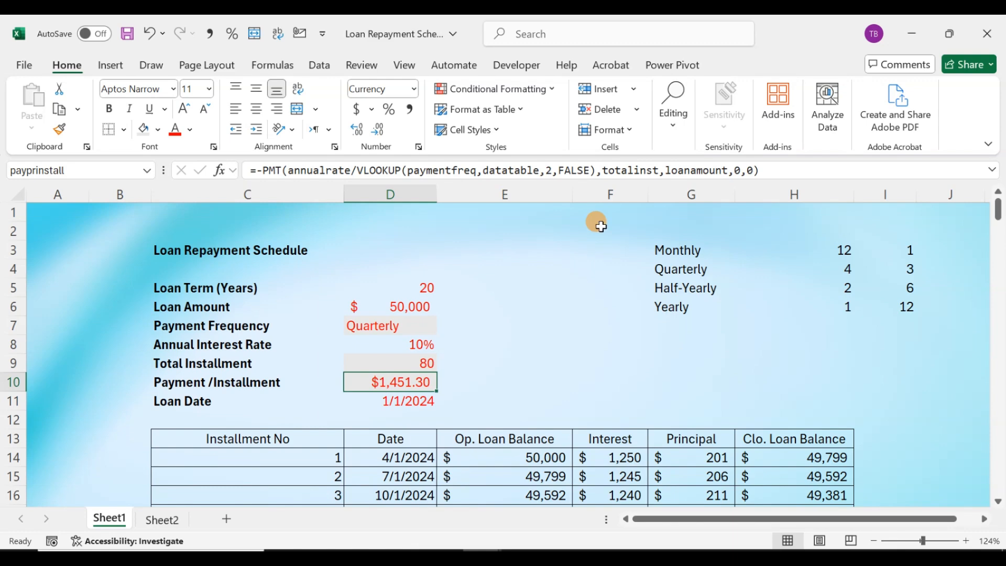
Look over the schedule's first rows once more and save the loan repayment workbook.
click(554, 274)
scroll(554, 274, down, 7)
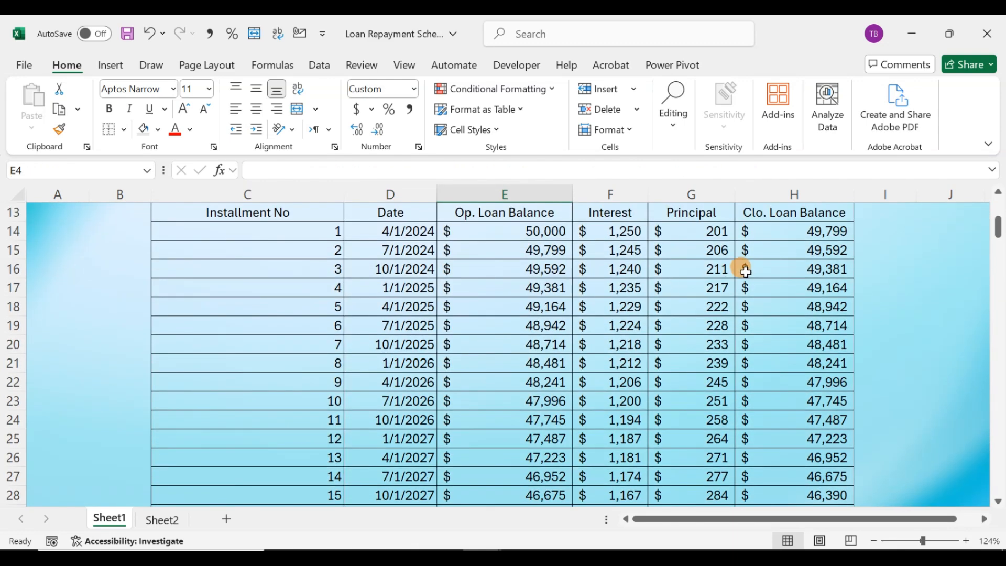
scroll(746, 271, up, 7)
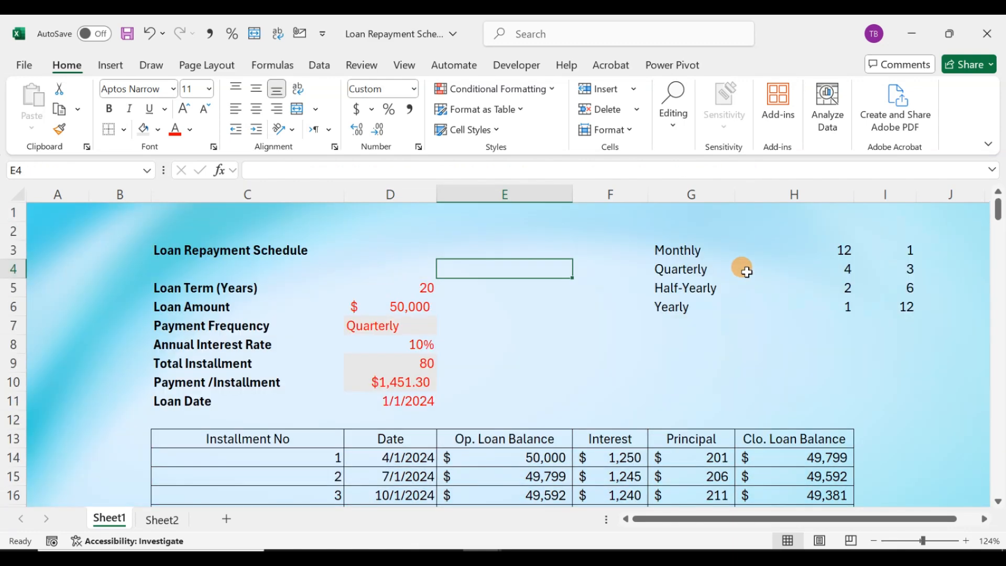
click(554, 346)
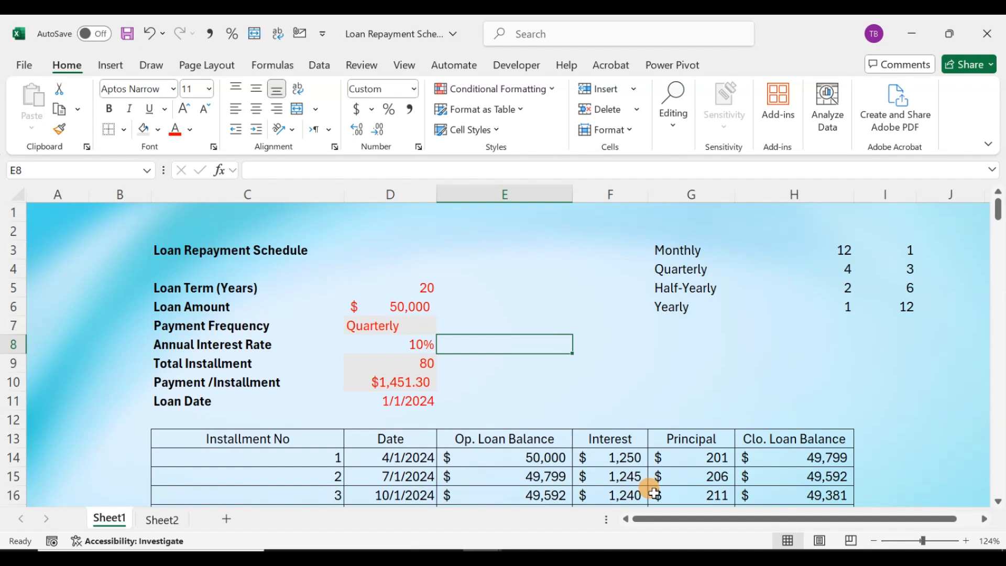
click(129, 33)
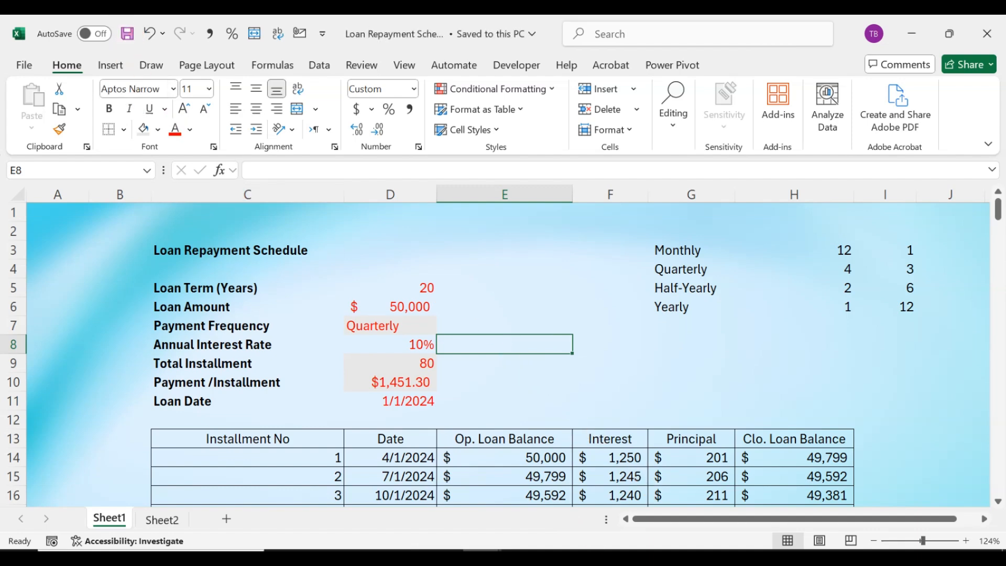